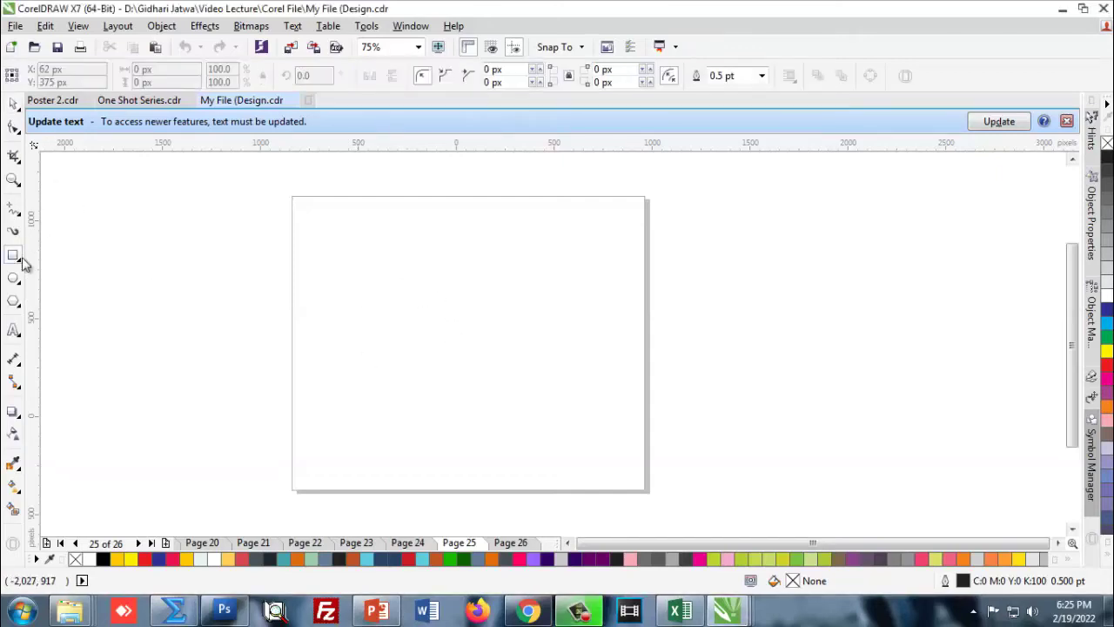
Draw a large rectangle across the upper page and fill it plum
left_click_drag(312, 255, 623, 427)
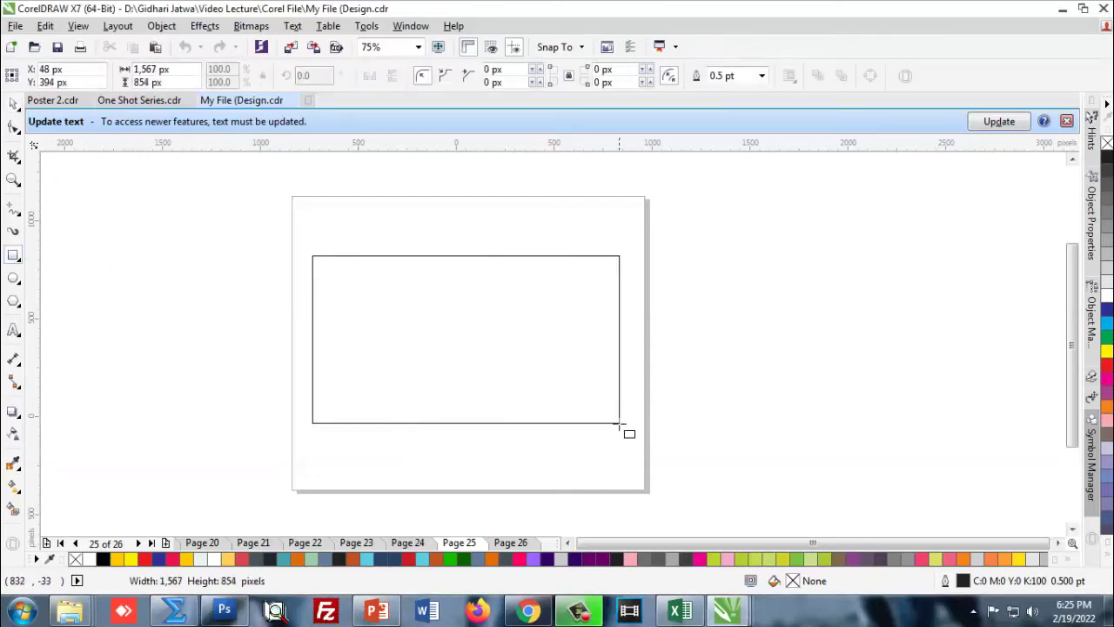
left_click(15, 106)
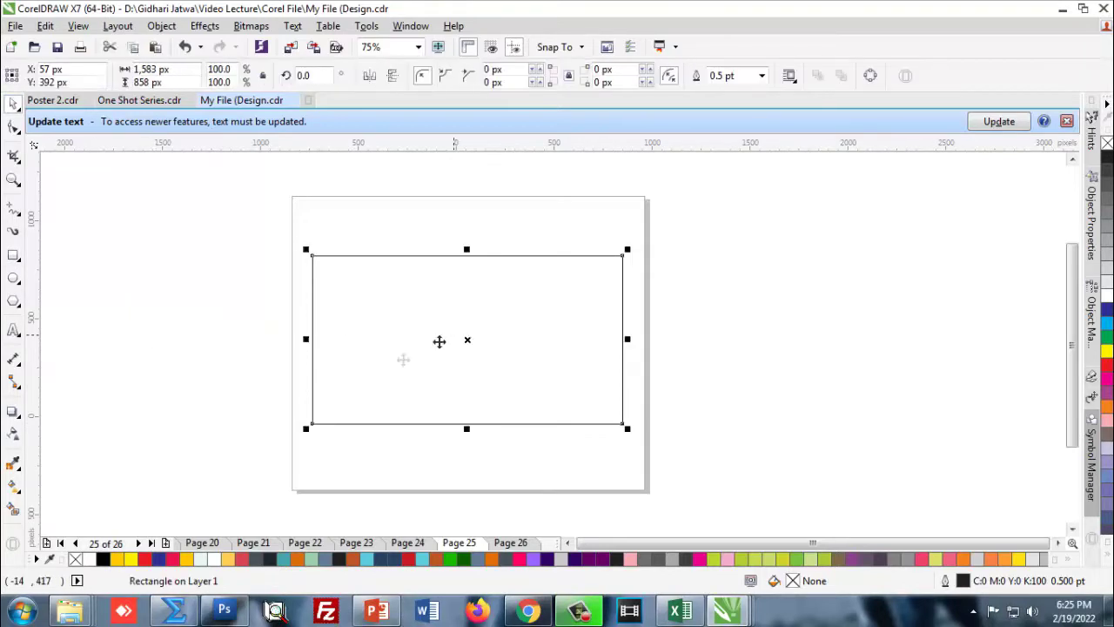
left_click(245, 559)
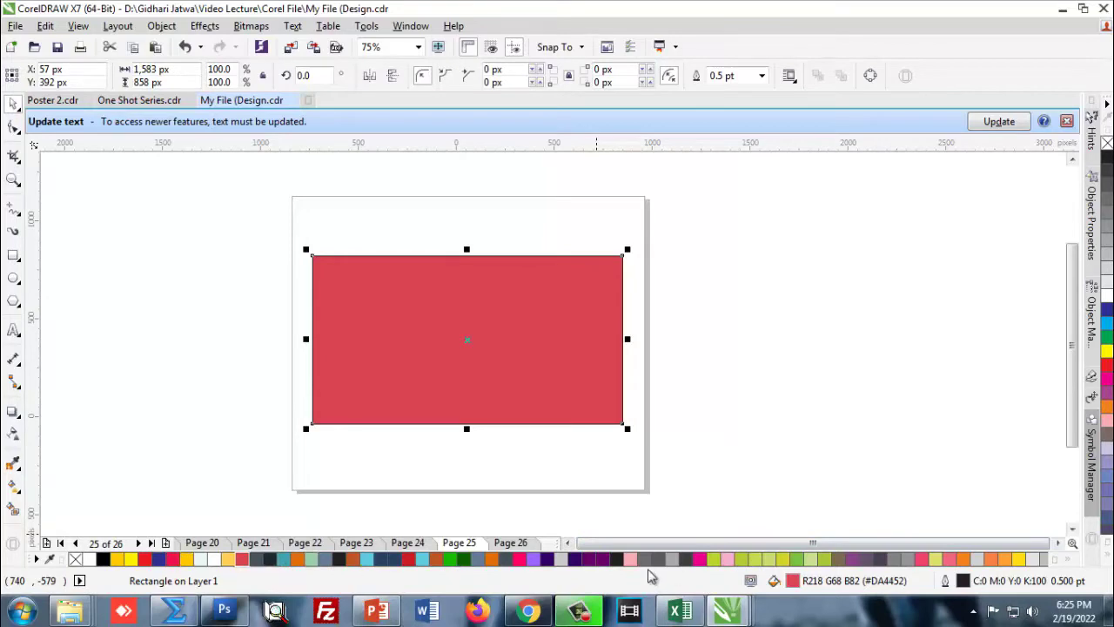
left_click(605, 560)
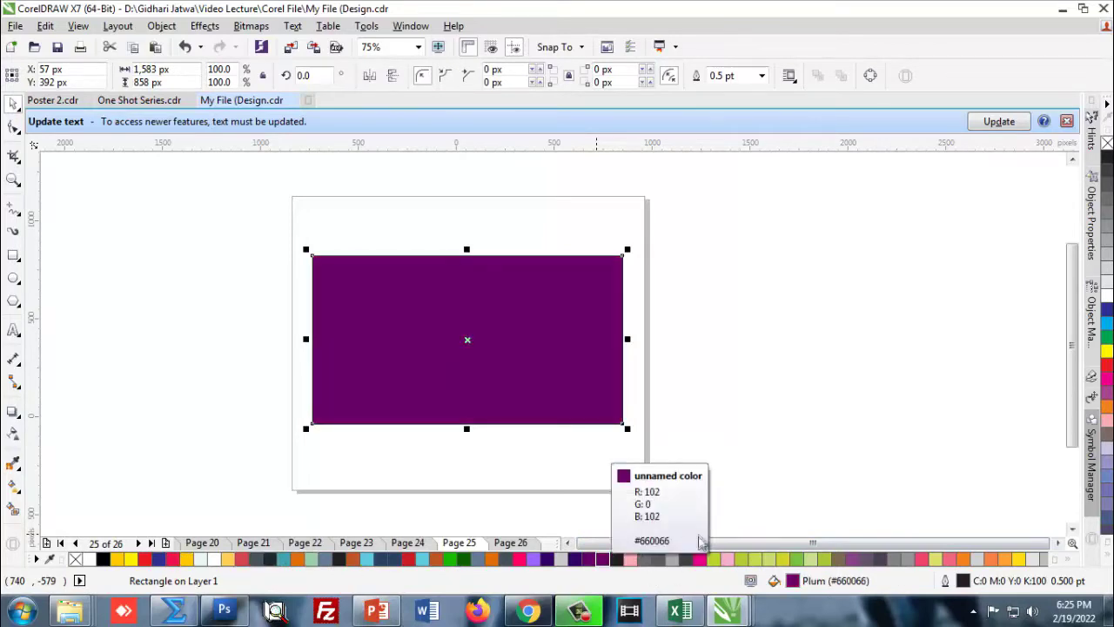
left_click(670, 340)
Remove the plum rectangle's outline and drag a half-width copy over its right half
left_click(587, 311)
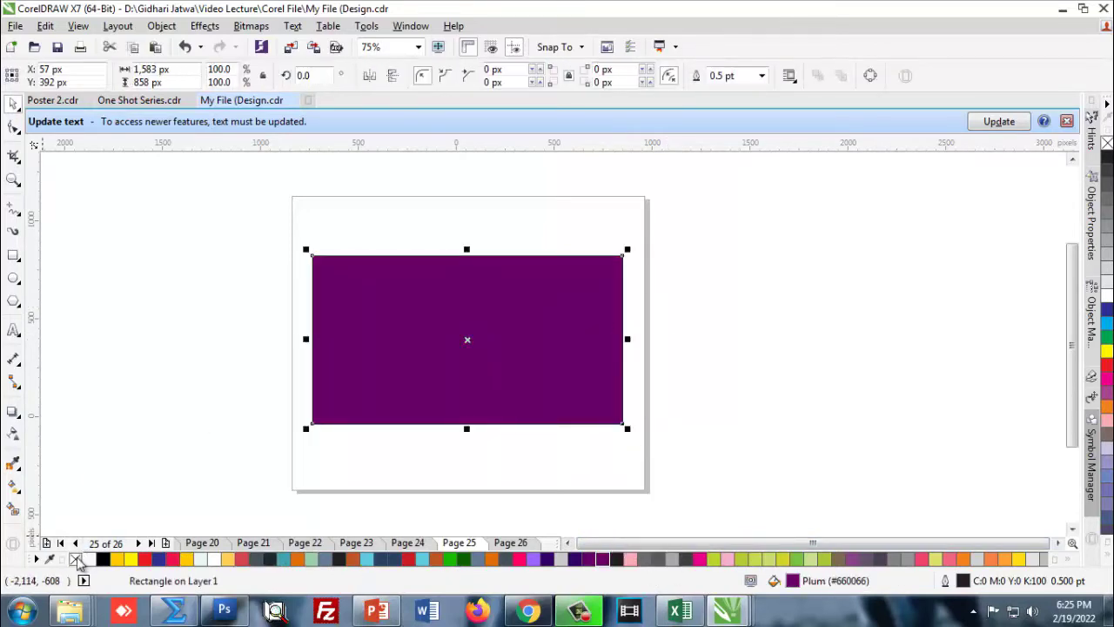
right_click(77, 560)
left_click(113, 261)
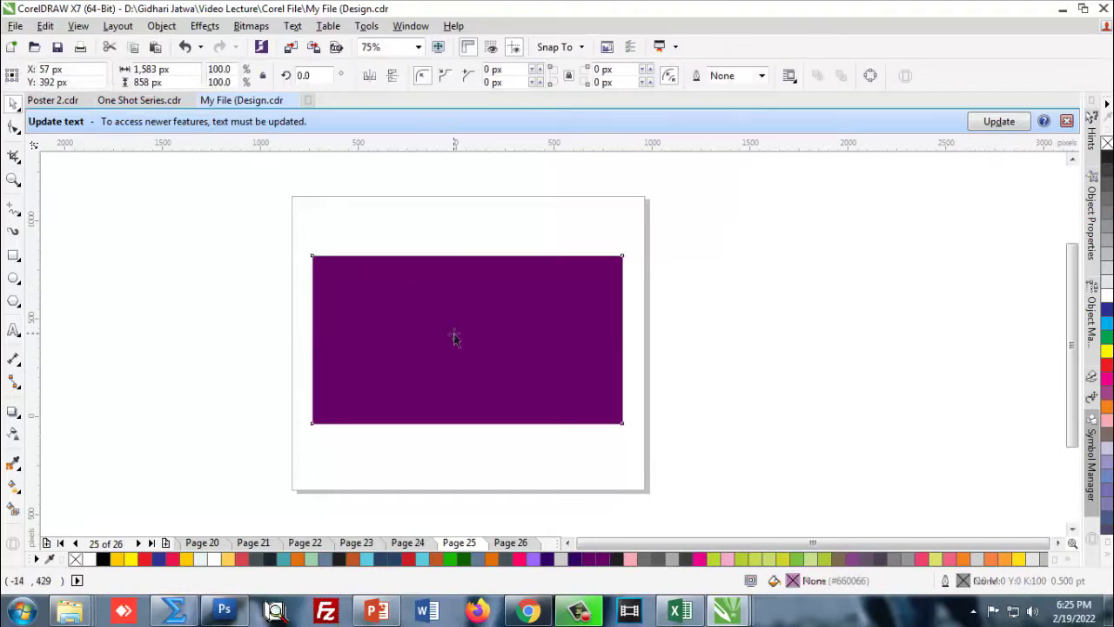
left_click(456, 339)
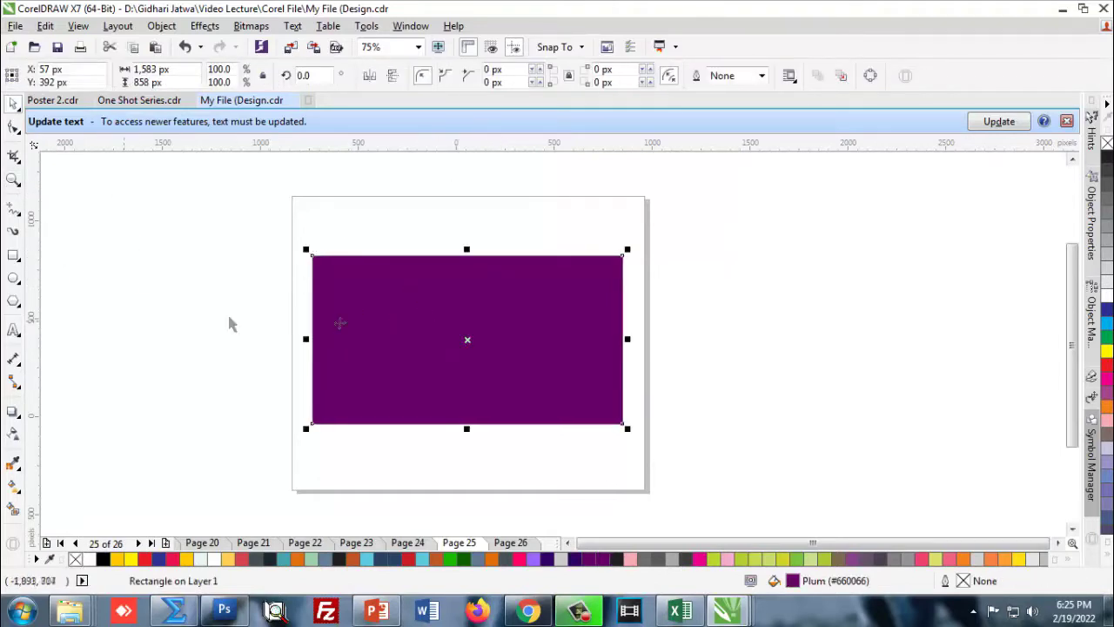
left_click_drag(307, 338, 468, 340)
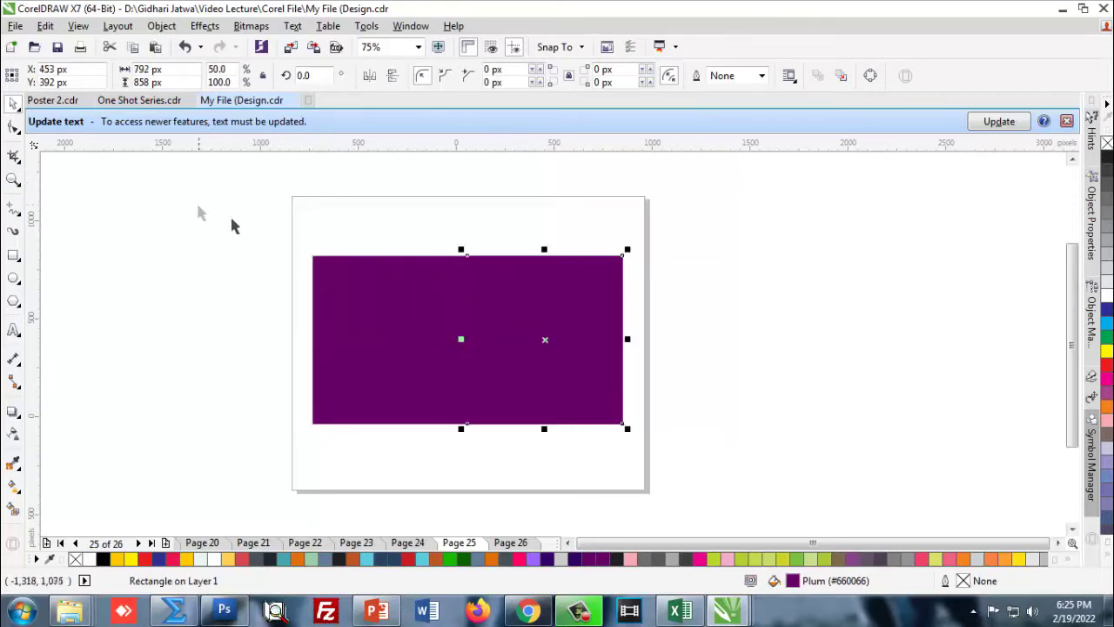
Fill the right-half rectangle copy with orange
left_click(1107, 409)
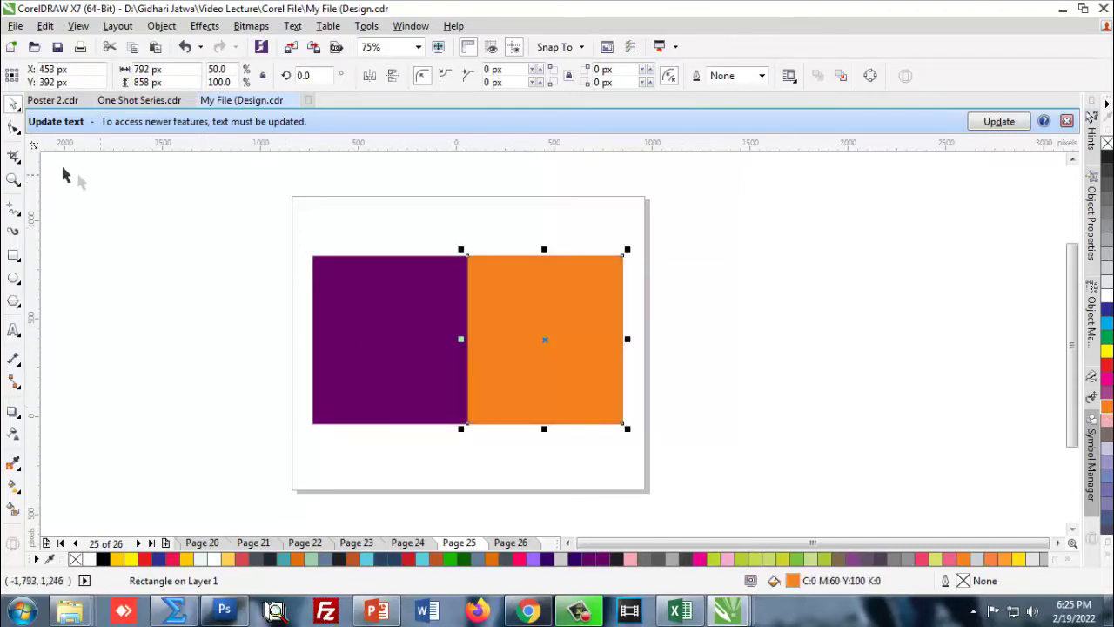
left_click(78, 183)
scroll(314, 270, "down", 3)
scroll(440, 277, "up", 3)
left_click(440, 276)
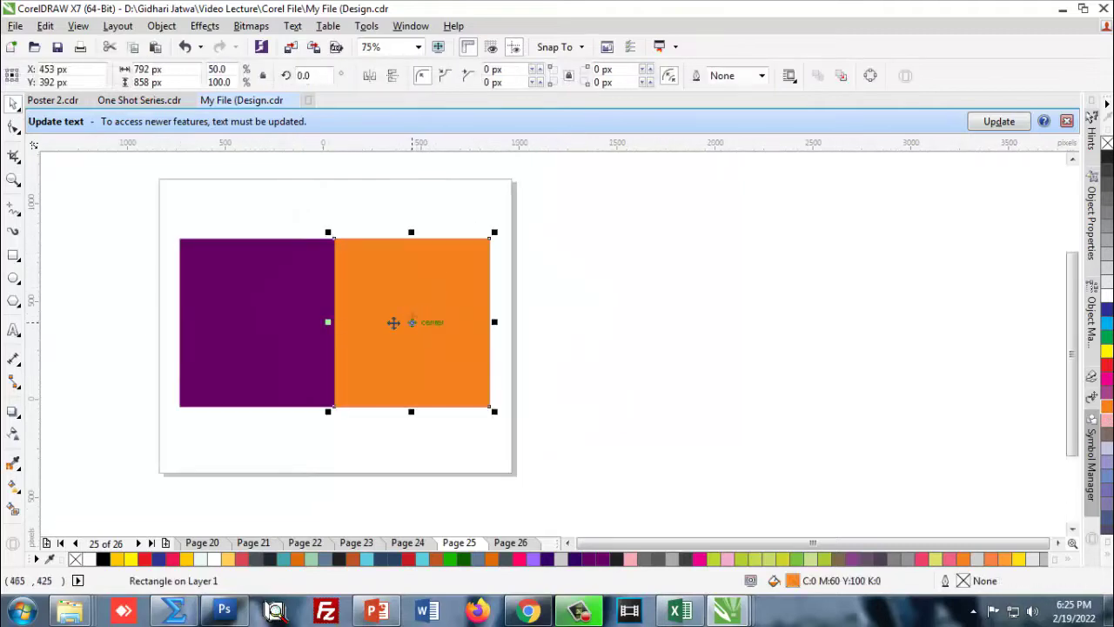
left_click(61, 370)
left_click(396, 300)
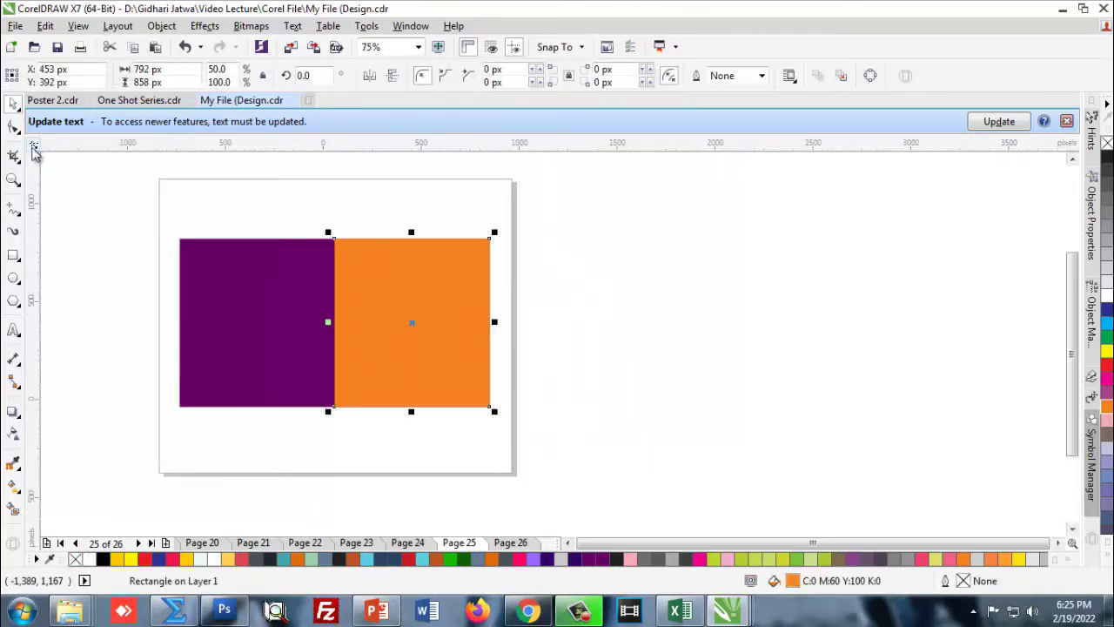
Round the orange rectangle's left corners into a semicircle with the Shape tool
left_click(14, 128)
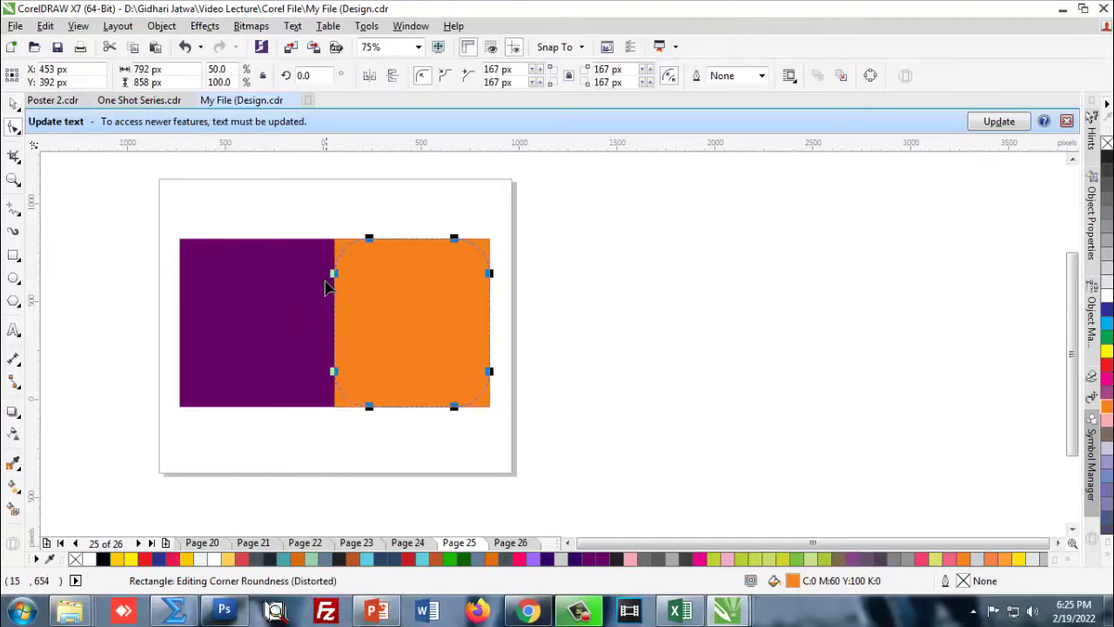
left_click_drag(335, 242, 359, 279)
key("ctrl+z")
left_click_drag(335, 242, 335, 318)
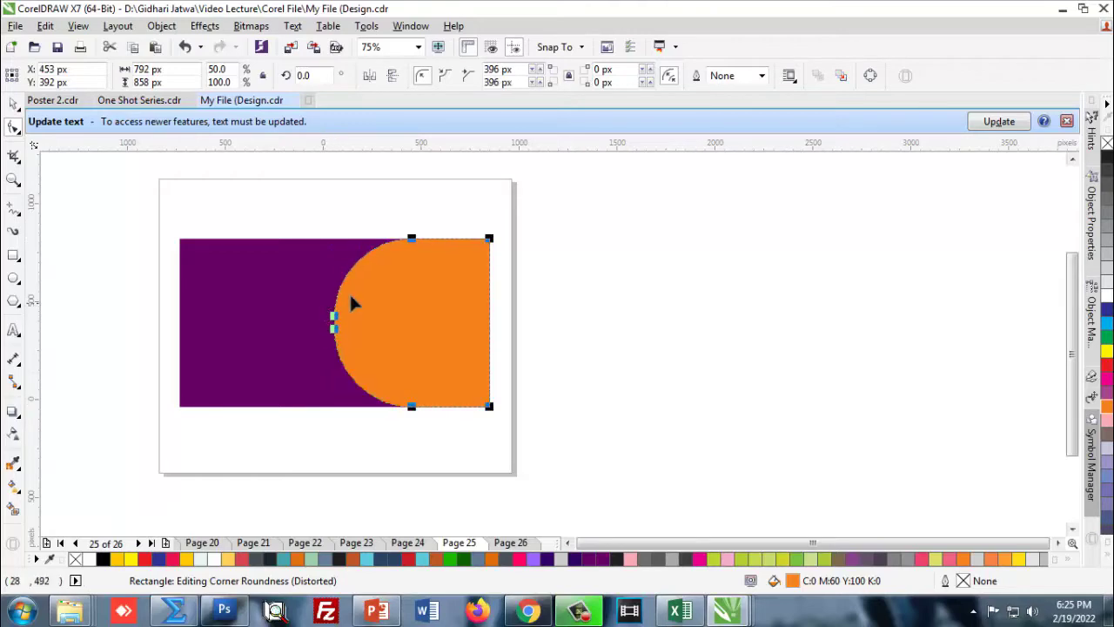
left_click(15, 105)
key("Escape")
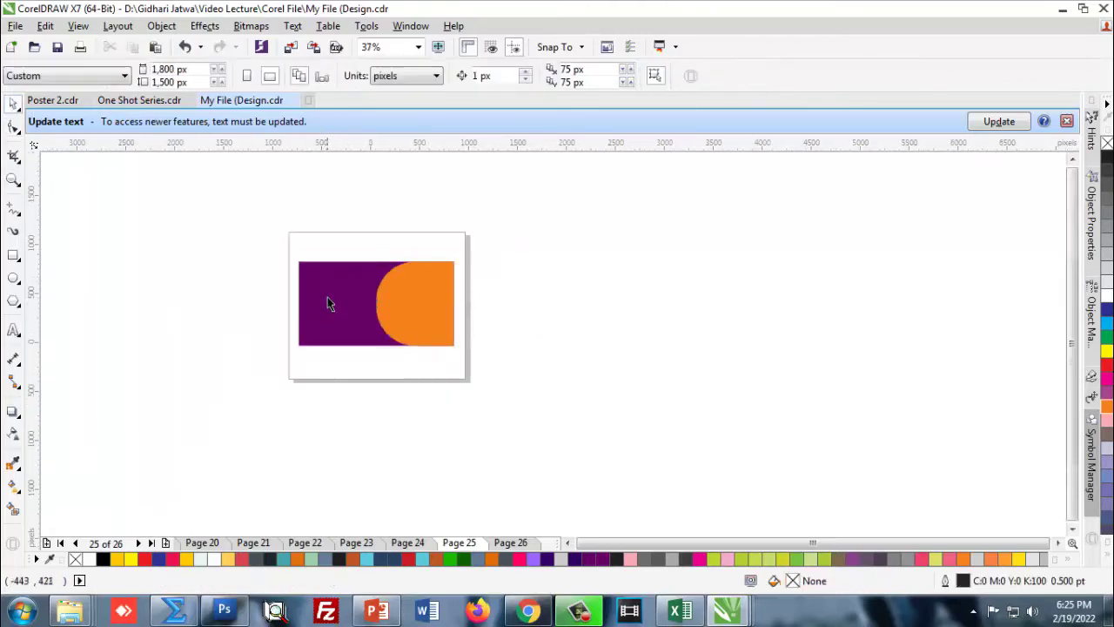
scroll(624, 317, "up", 2)
scroll(532, 340, "down", 1)
Stretch the semicircle-ended orange shape further left, then nudge its left edge back slightly
left_click(532, 339)
mouse_move(522, 331)
left_mouse_down()
mouse_move(466, 324)
mouse_move(484, 325)
left_mouse_up()
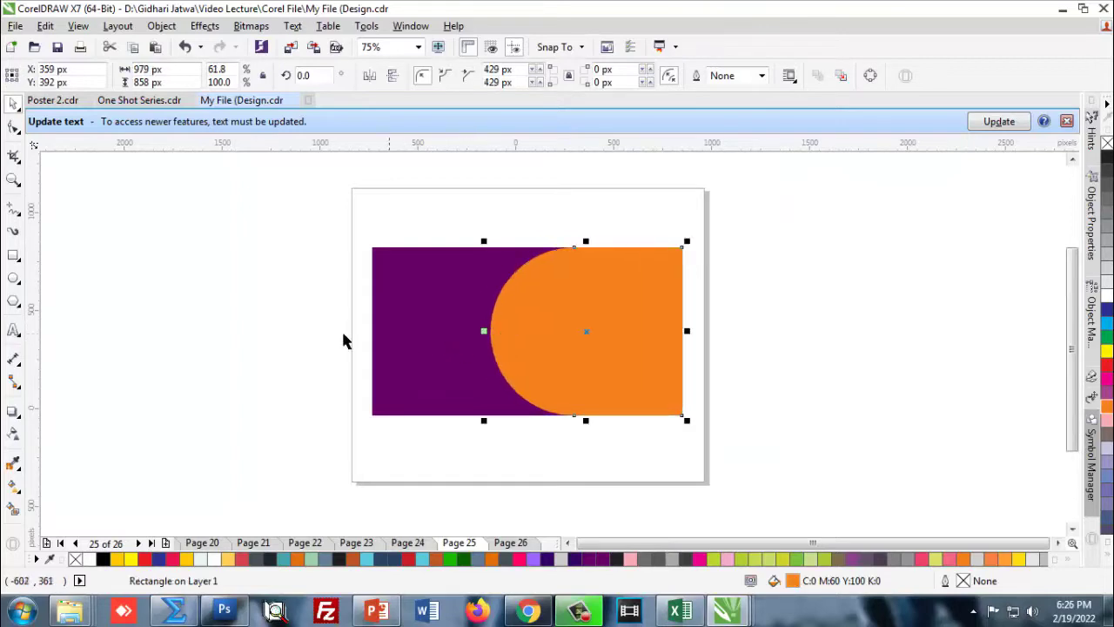
scroll(575, 349, "down", 1)
left_click(575, 348)
scroll(575, 349, "up", 1)
left_click(405, 350)
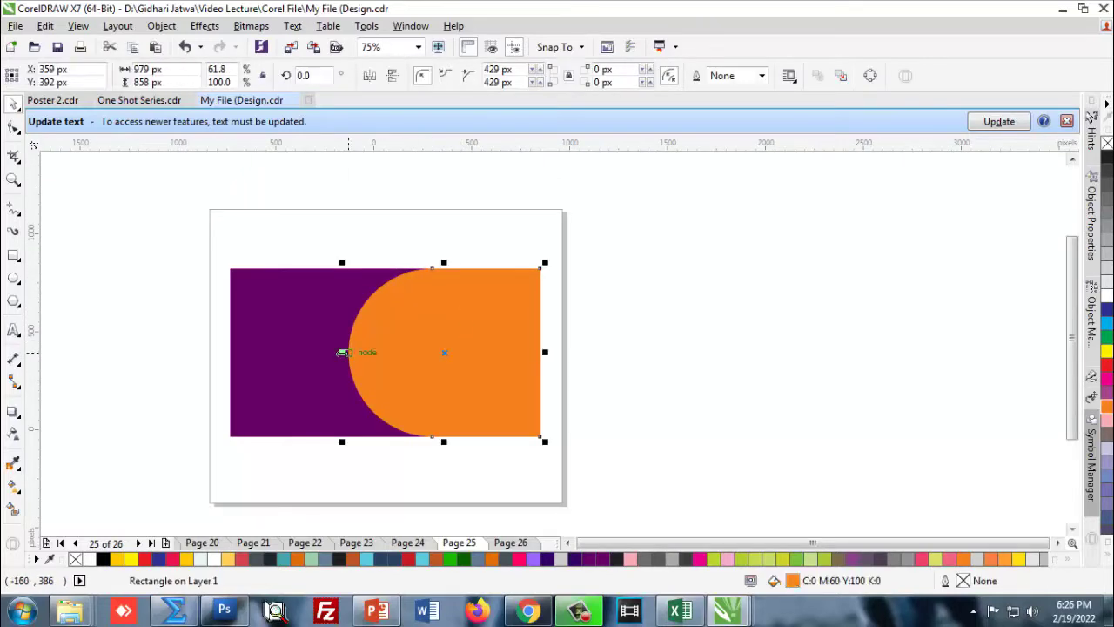
left_click_drag(344, 353, 324, 352)
left_click(488, 357)
Adjust the orange shape and select the plum background rectangle
left_click(400, 353)
left_click(595, 348)
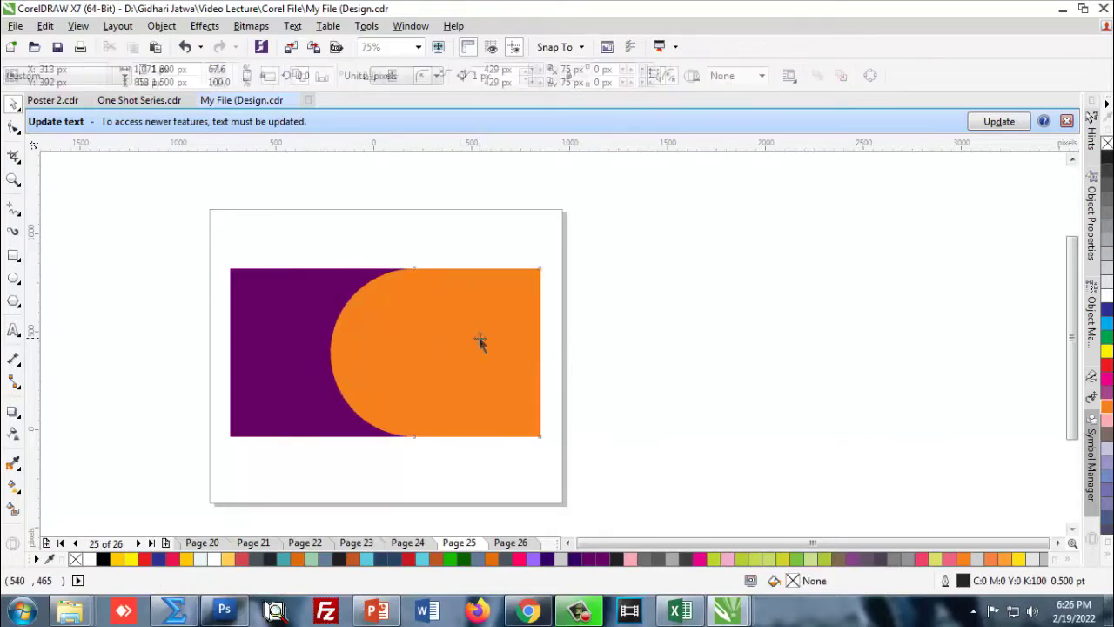
left_click(479, 340)
left_click(289, 322, "shift")
left_click(274, 305)
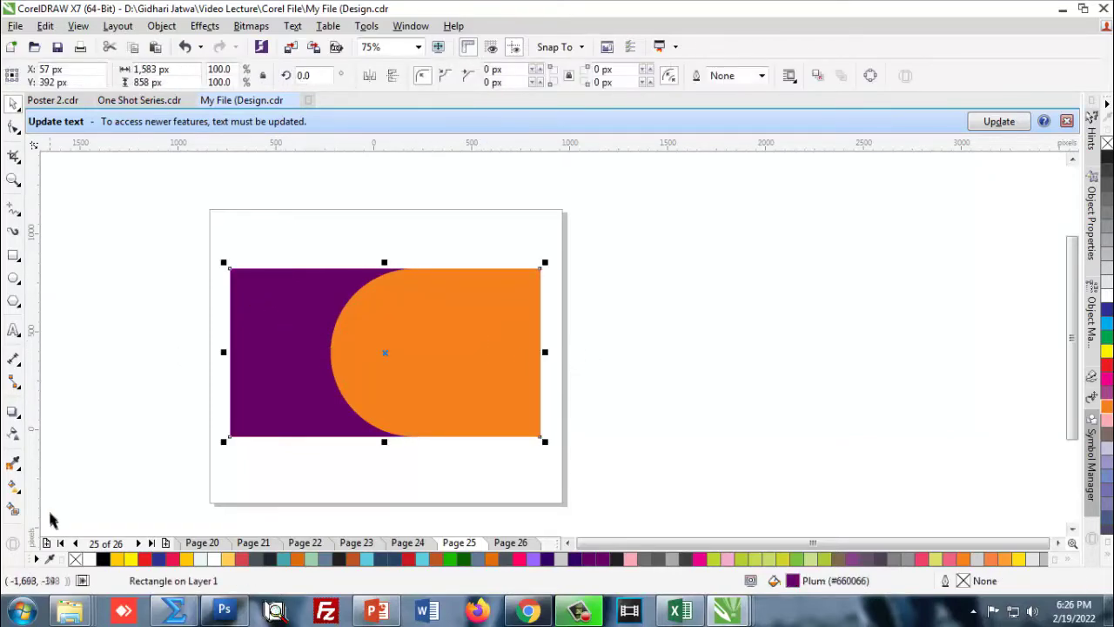
left_click(89, 406)
left_click(293, 378)
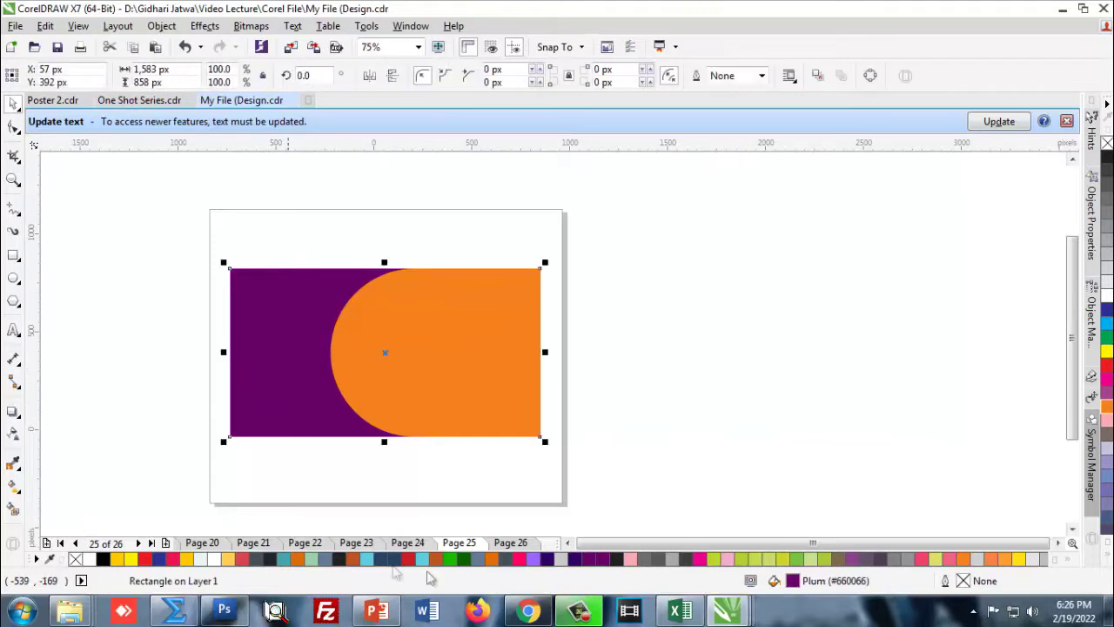
Try magenta-plum (C36 M100 Y37 K15) and other purple swatches on the background rectangle
left_click(1063, 562)
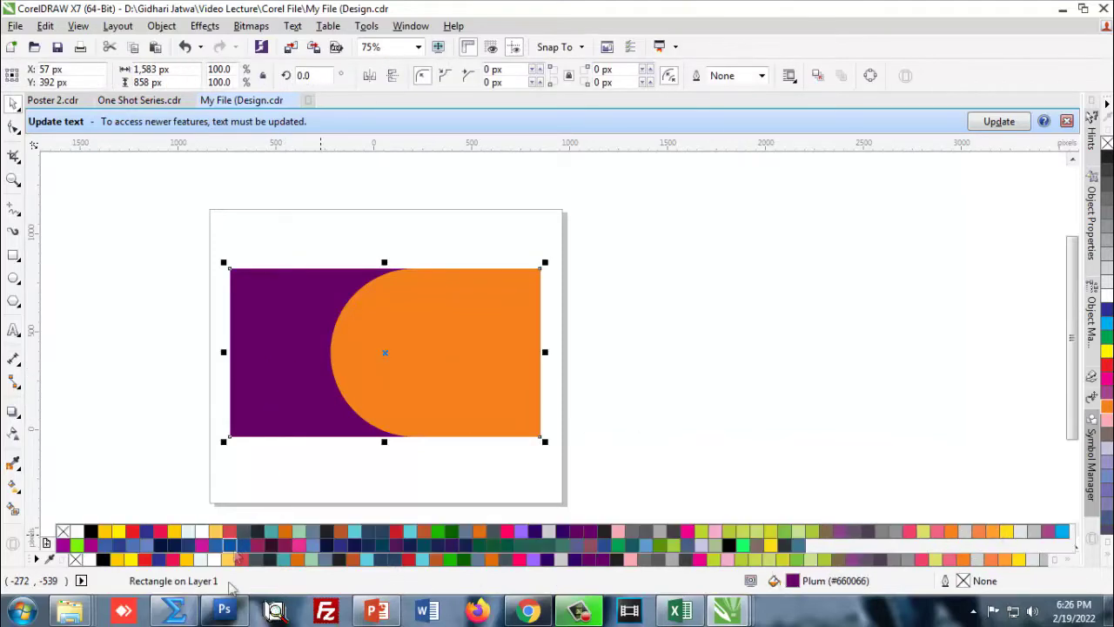
left_click(258, 547)
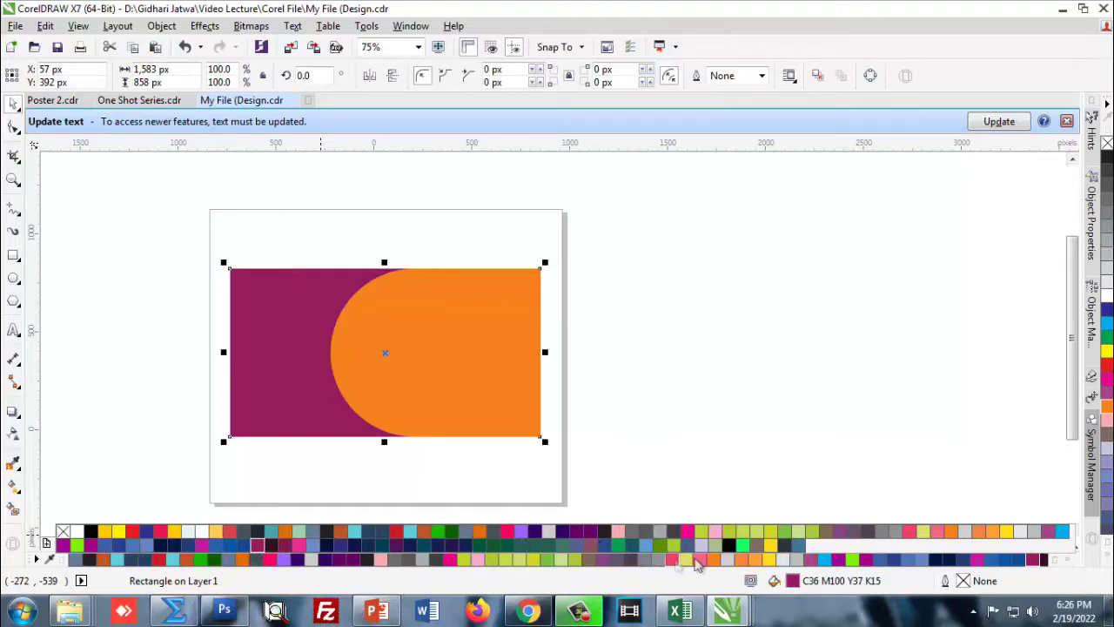
left_click(842, 560)
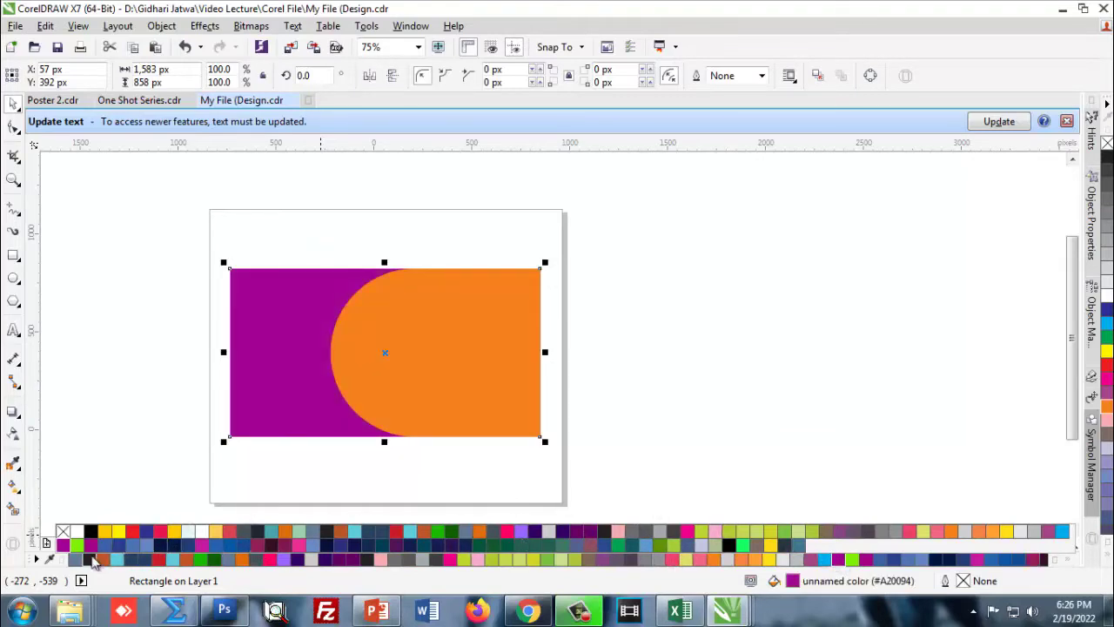
left_click(91, 547)
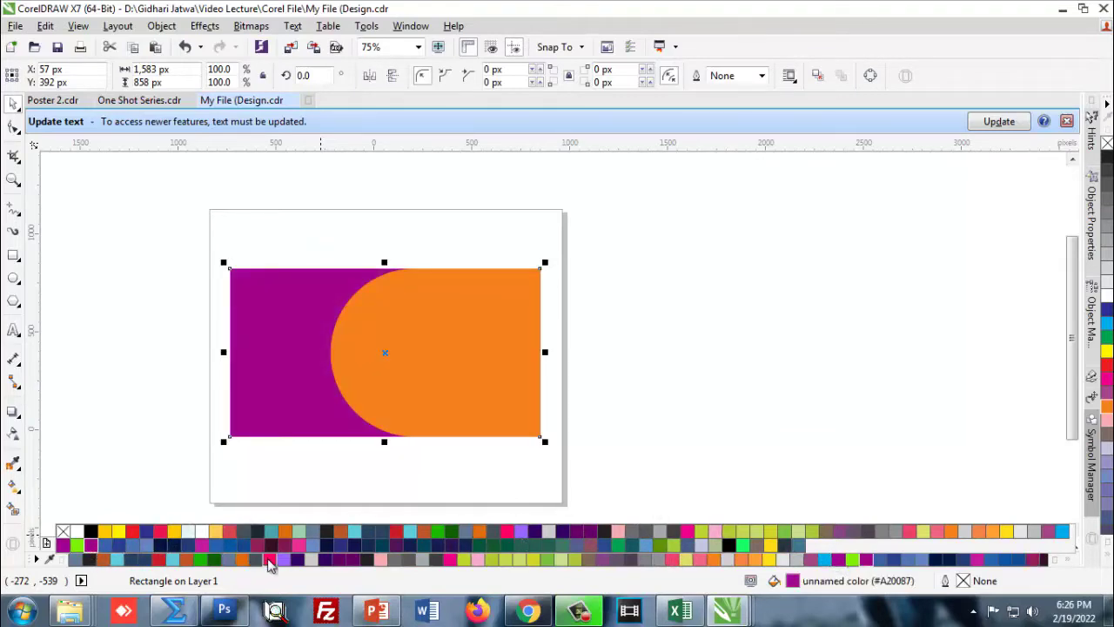
left_click(259, 545)
left_click(348, 561)
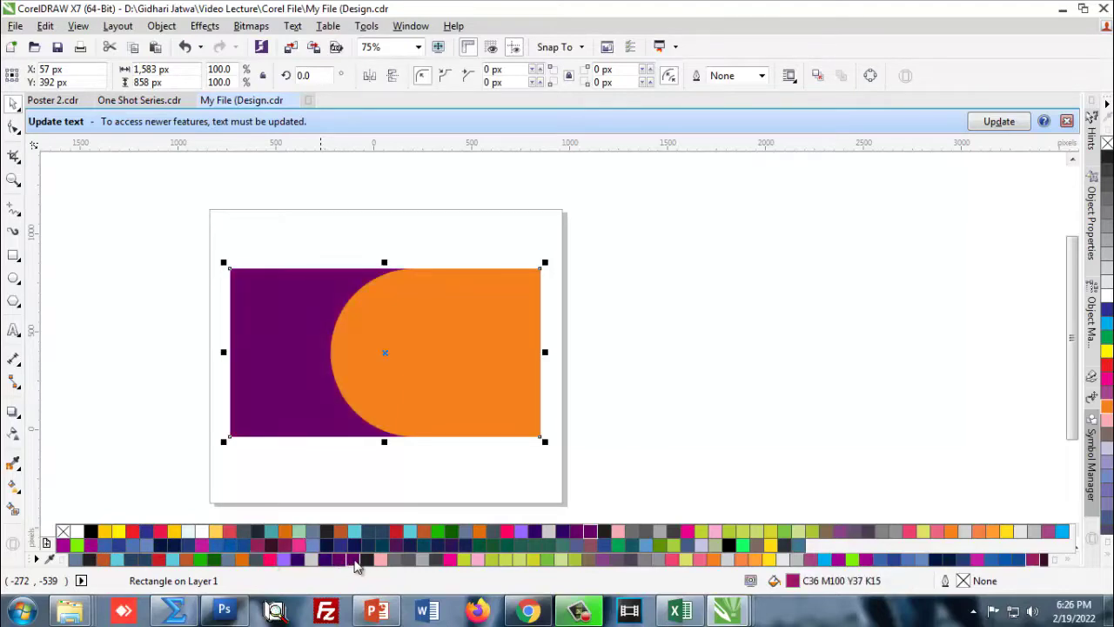
left_click(257, 547)
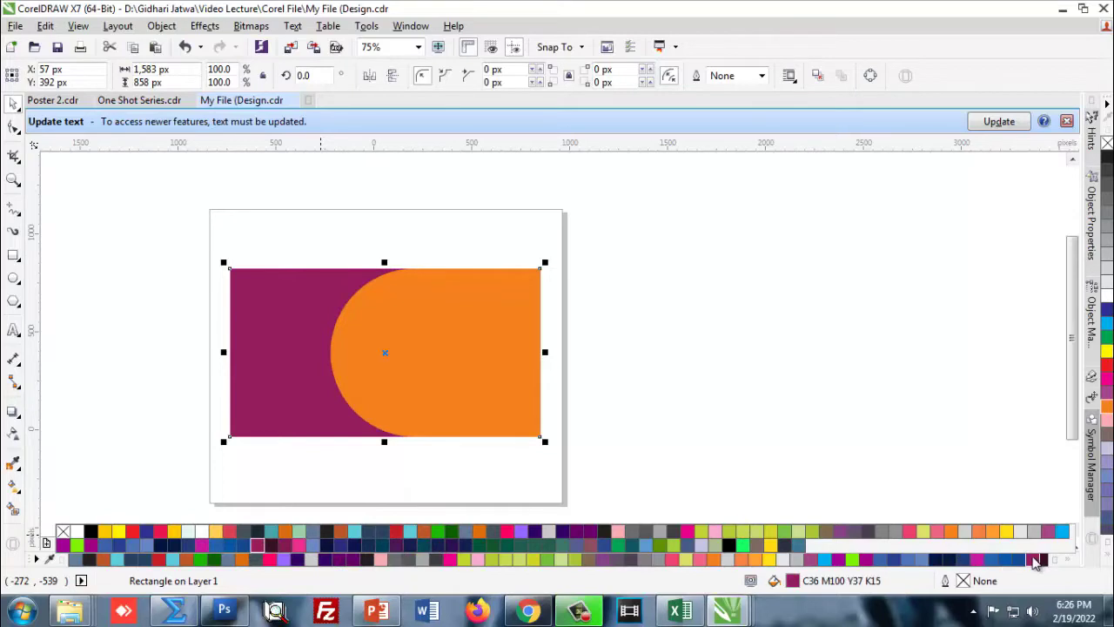
left_click(554, 321)
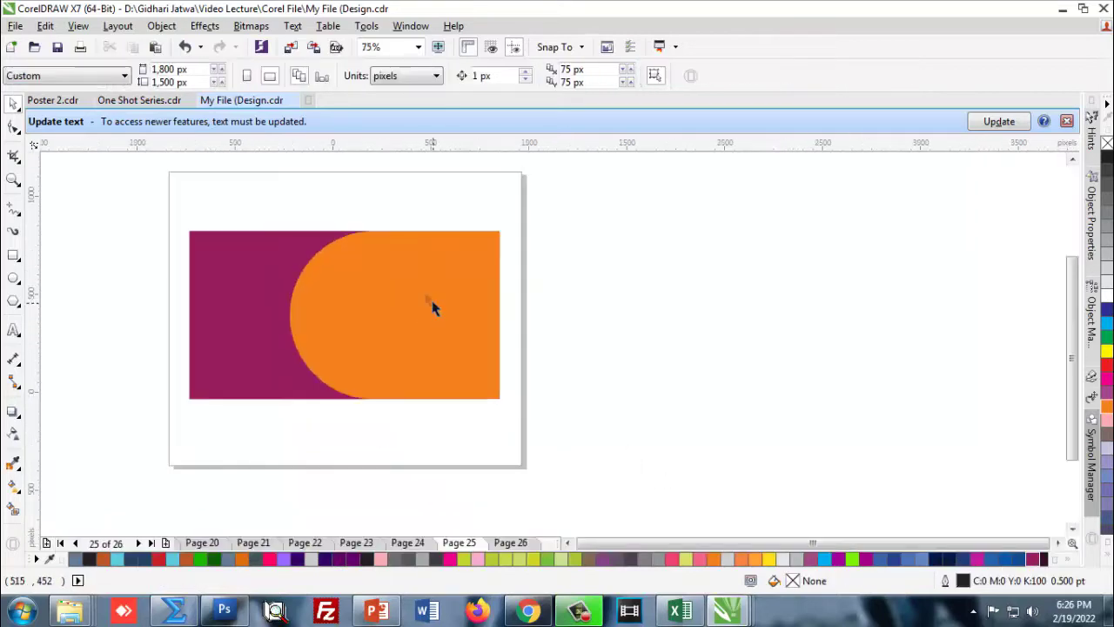
Draw a rectangle across the middle of the shapes and centre it vertically on the background
left_click_drag(370, 318, 413, 329)
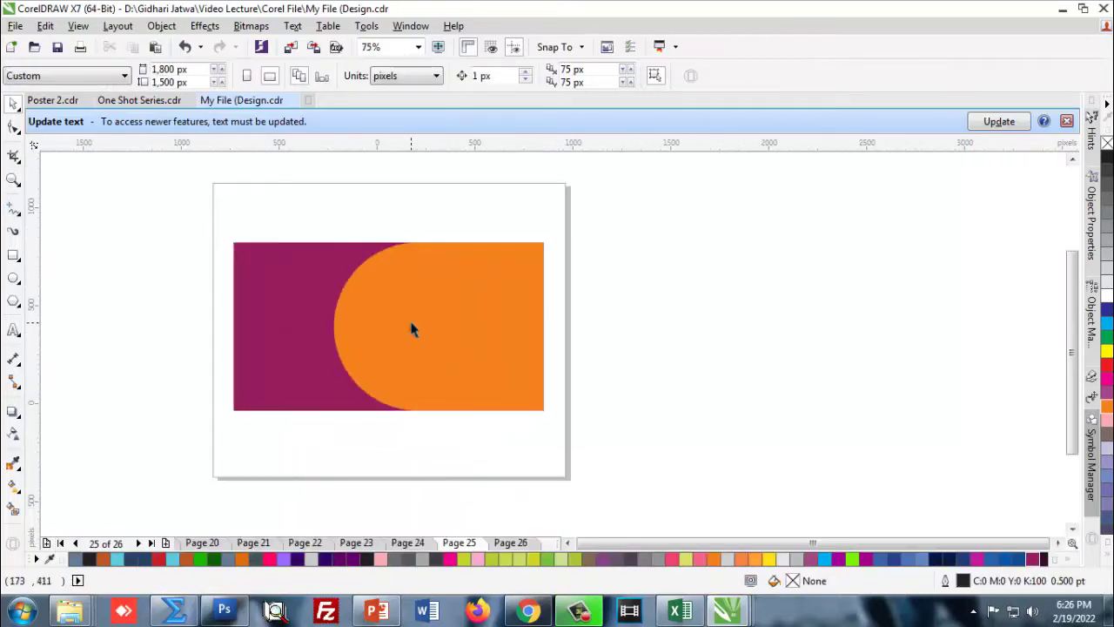
left_click(15, 256)
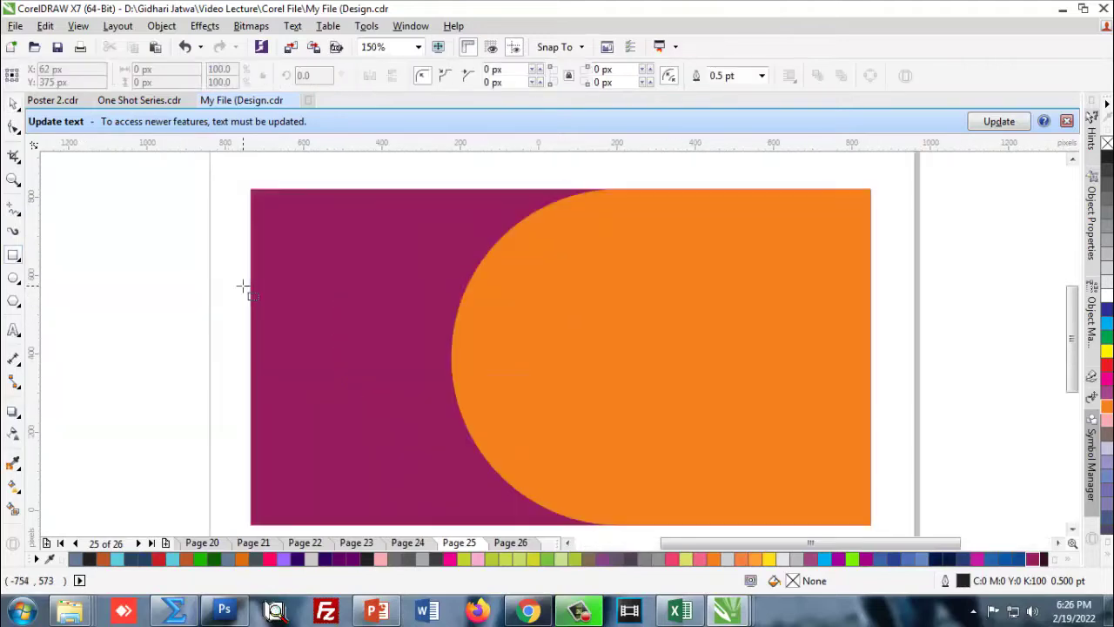
left_click_drag(249, 290, 480, 380)
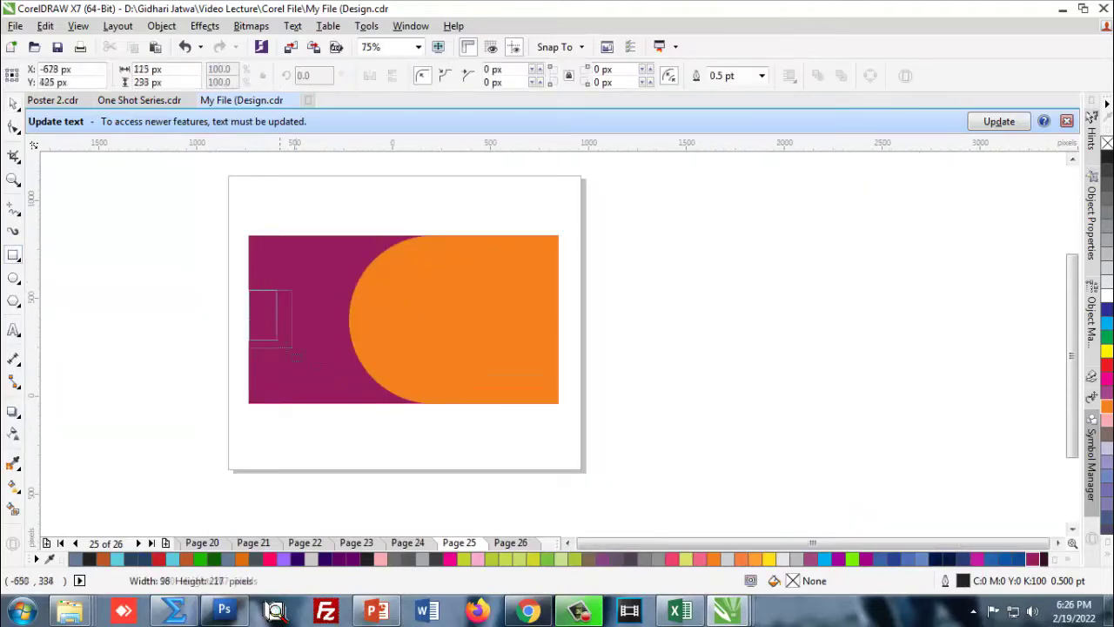
left_click(15, 107)
left_click(287, 261, "shift")
key("c")
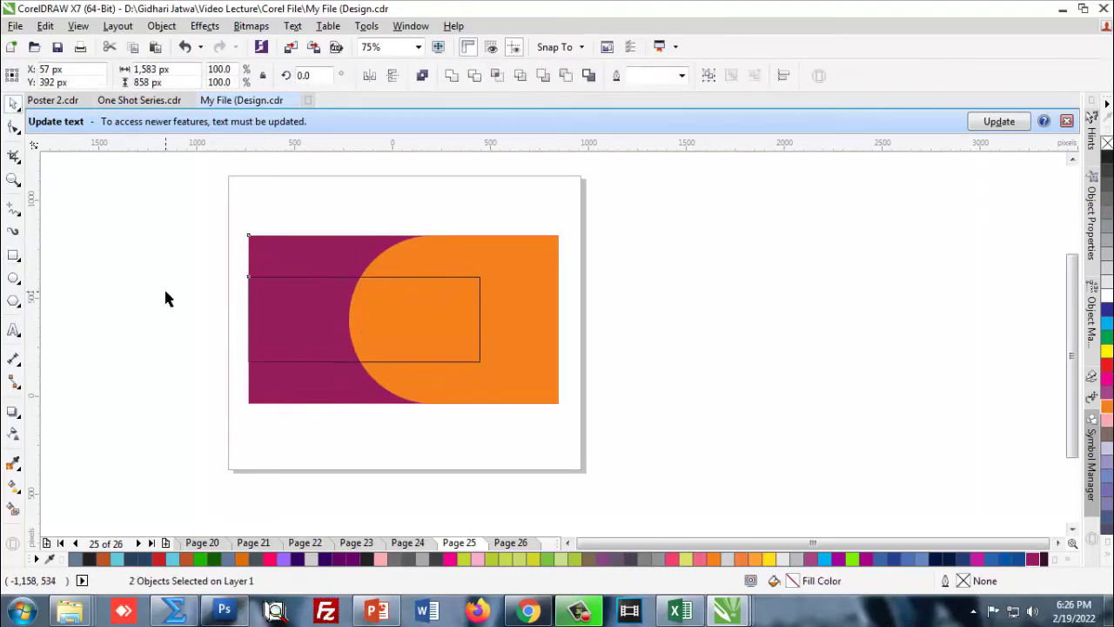
Make the new rectangle slightly taller and narrower
left_click(330, 326)
left_click_drag(373, 376, 383, 380)
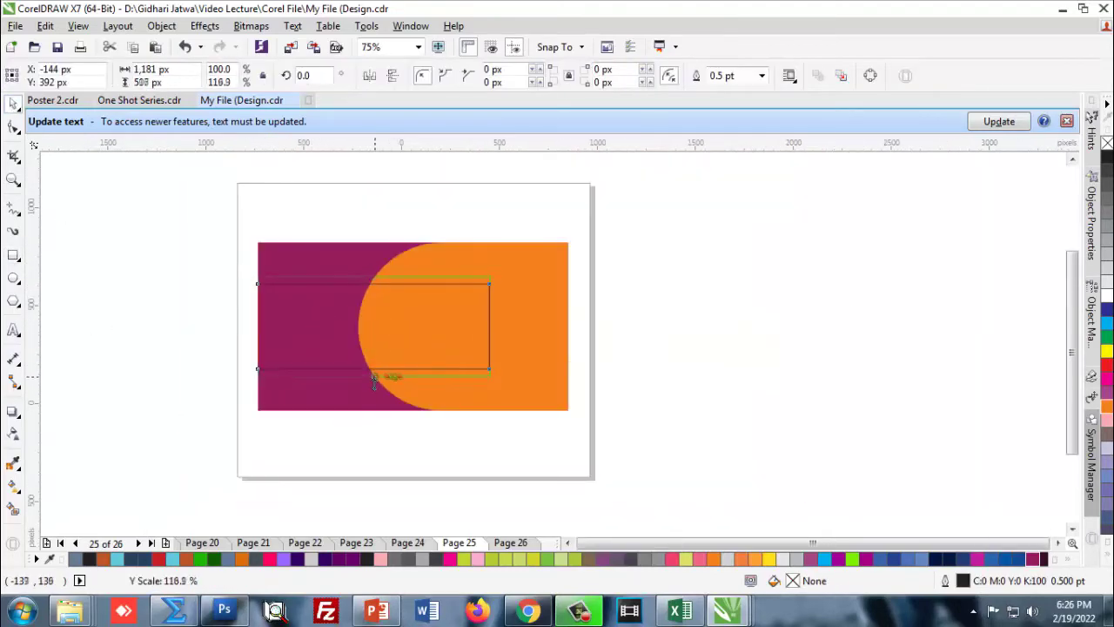
left_click(612, 329)
left_click(448, 326)
scroll(447, 326, "up", 1)
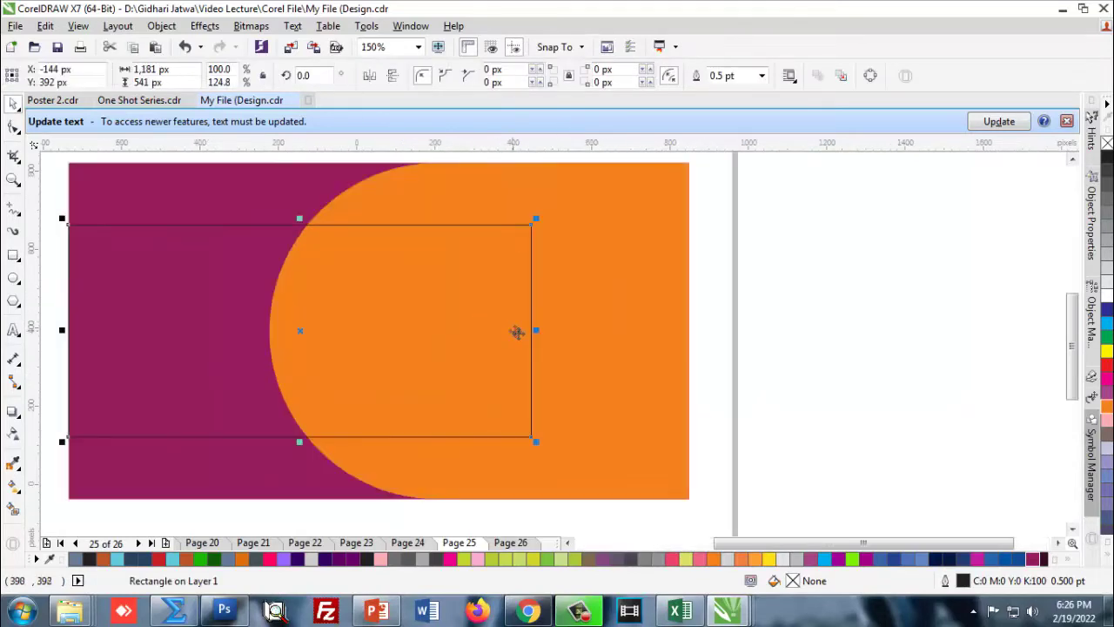
left_click_drag(535, 331, 477, 331)
scroll(477, 331, "down", 1)
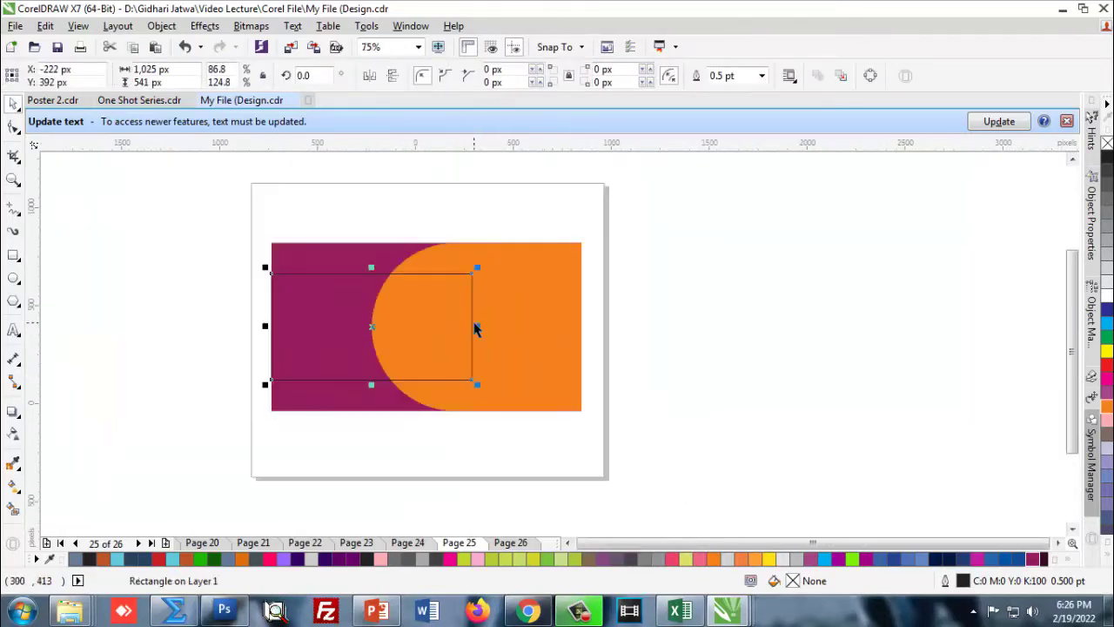
left_click(612, 328)
left_click(338, 324)
key("Escape")
left_click(338, 324)
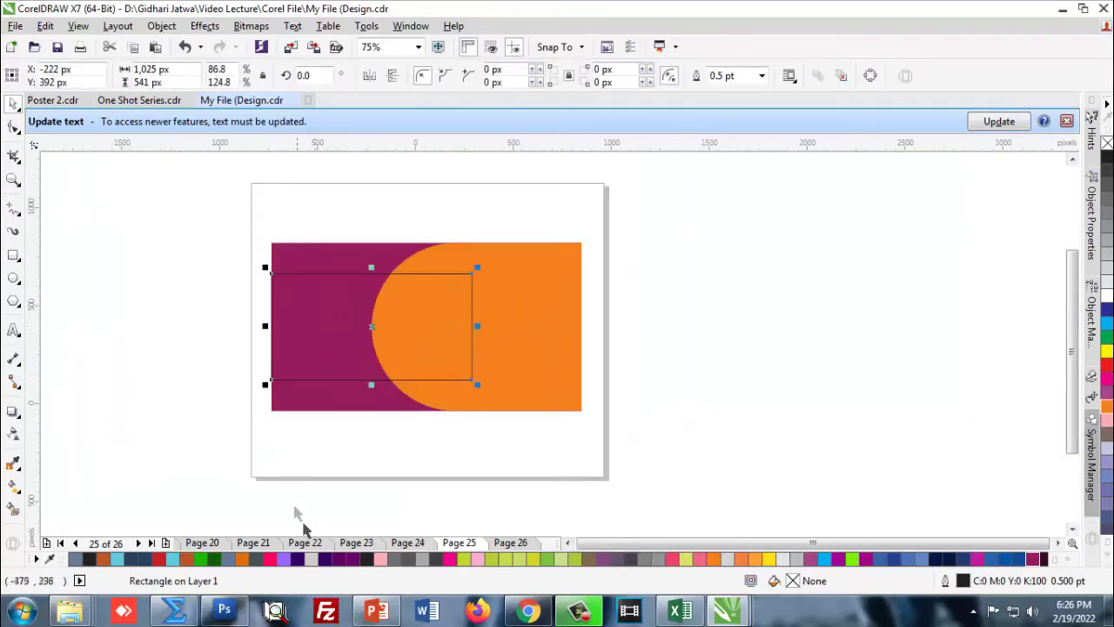
Fill the rectangle with Deep Purple, then switch it to black
left_click(326, 560)
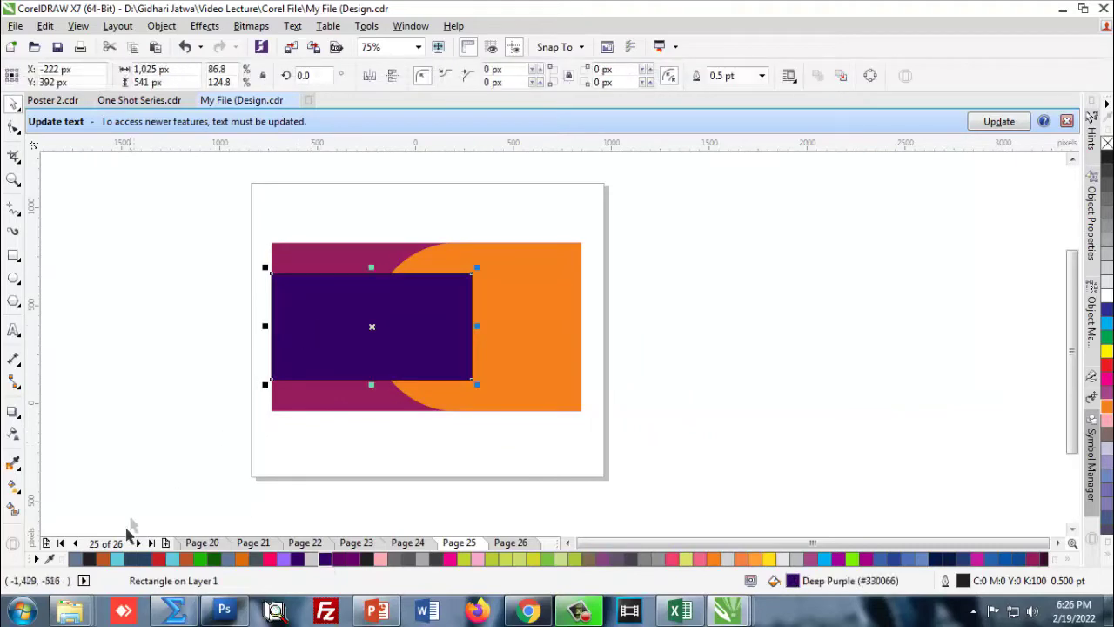
left_click(89, 560)
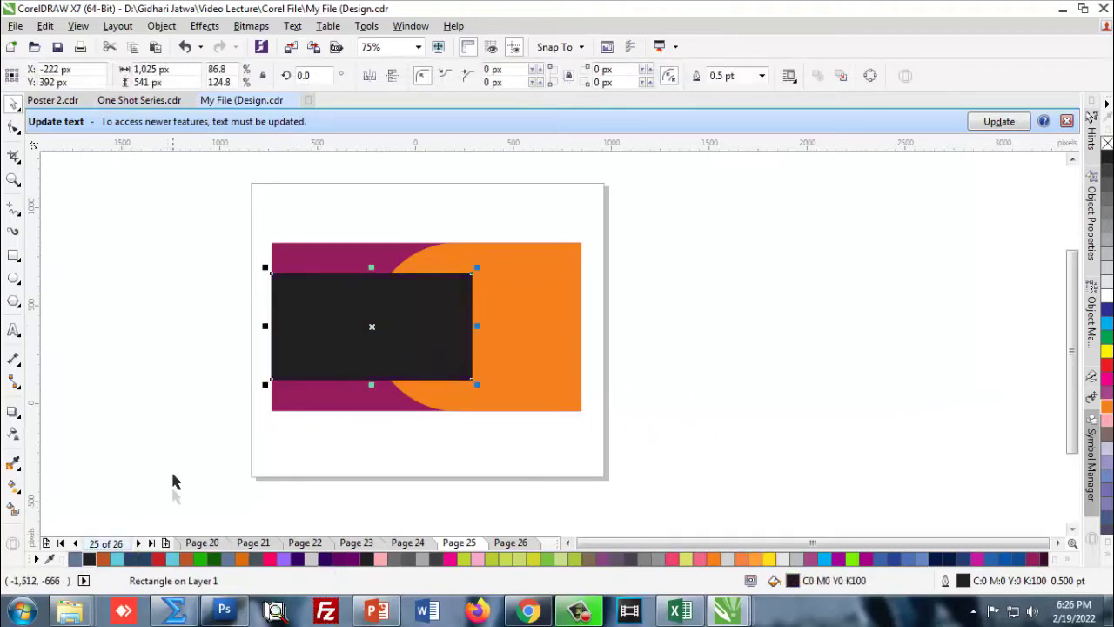
left_click(174, 474)
left_click(326, 353)
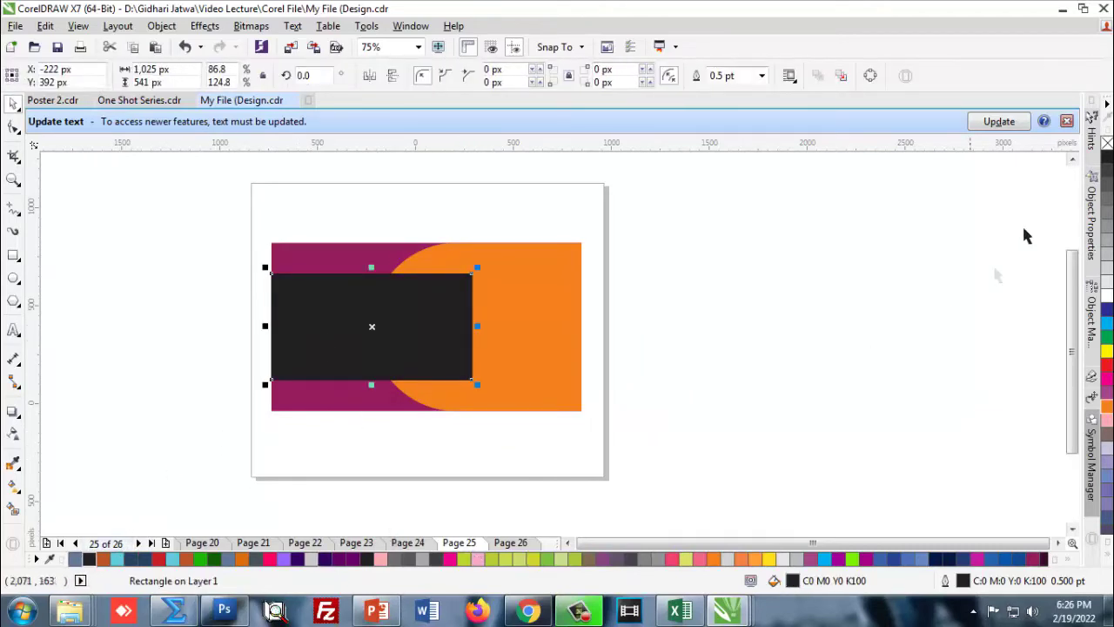
left_click(663, 356)
scroll(434, 325, "down", 1)
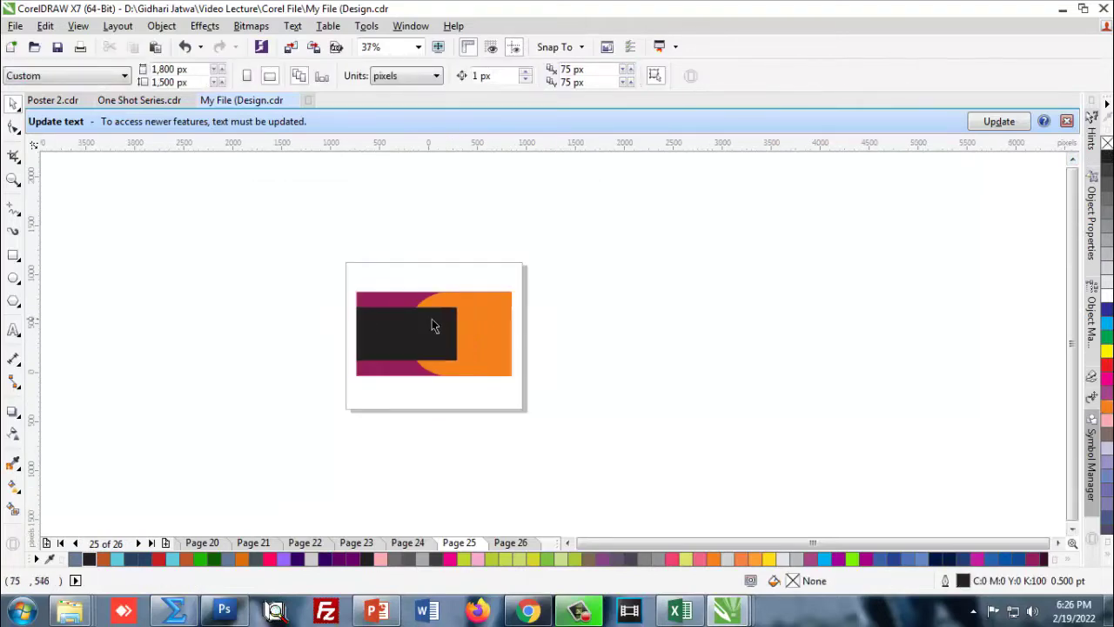
scroll(435, 325, "up", 1)
Draw a circle near the banner's lower right and move it up into the orange area
left_click(375, 357)
left_click(780, 299)
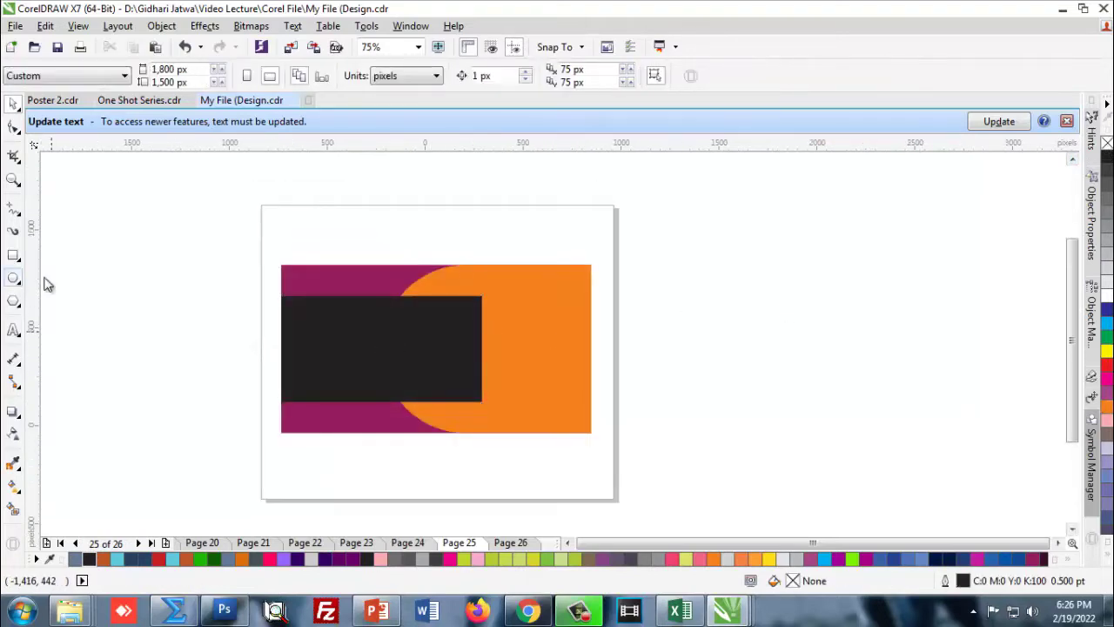
left_click(14, 278)
left_click_drag(505, 333, 645, 474)
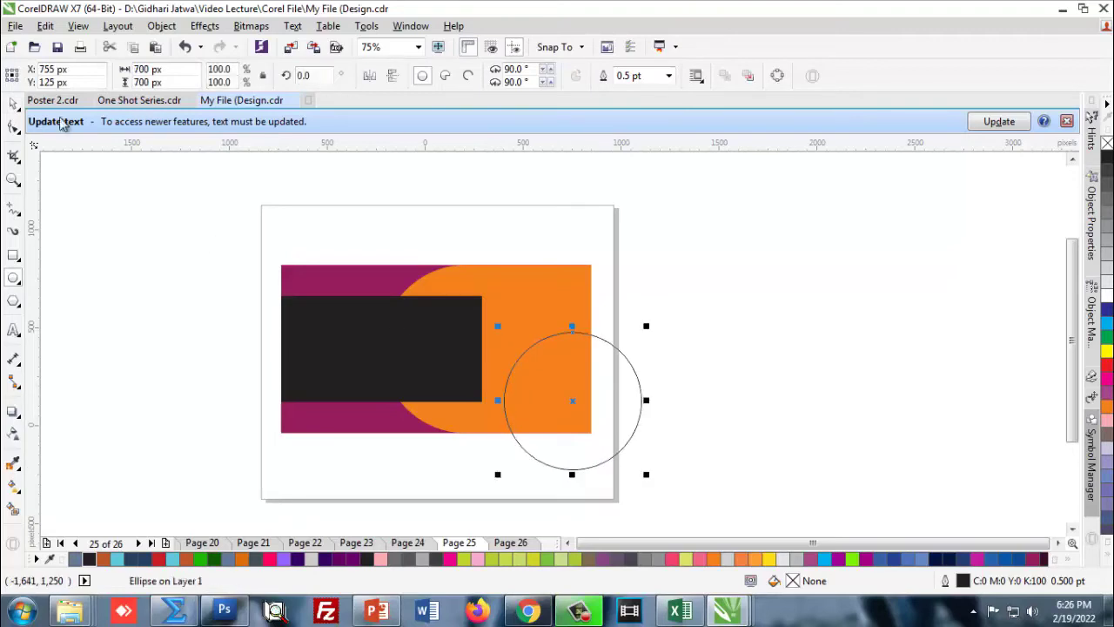
left_click(14, 105)
left_click(735, 229)
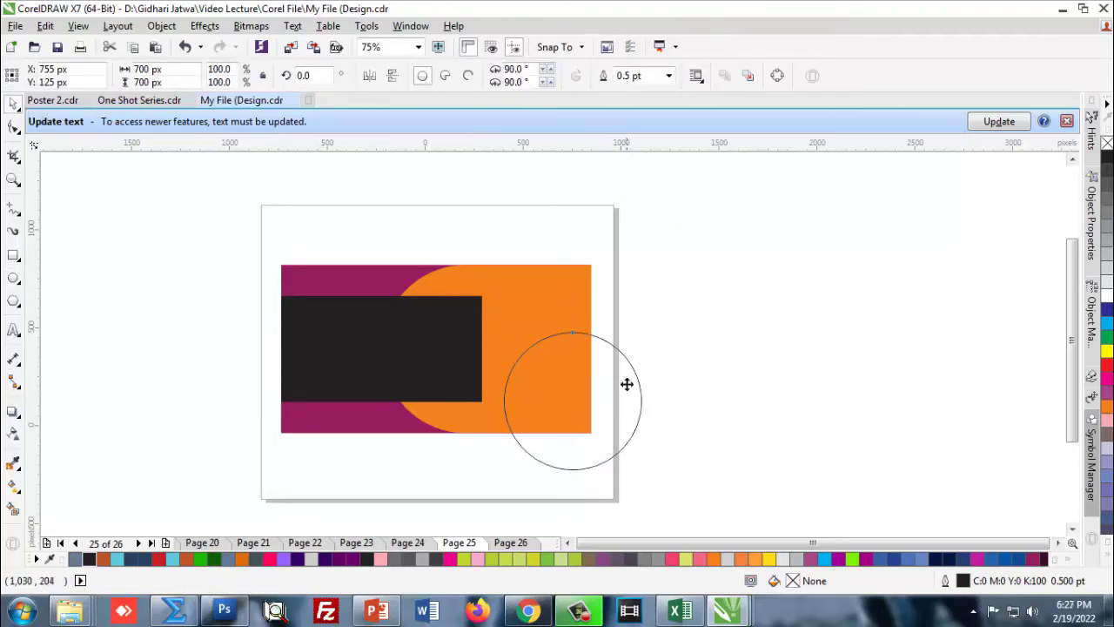
left_click(638, 362)
left_click_drag(610, 371, 561, 349)
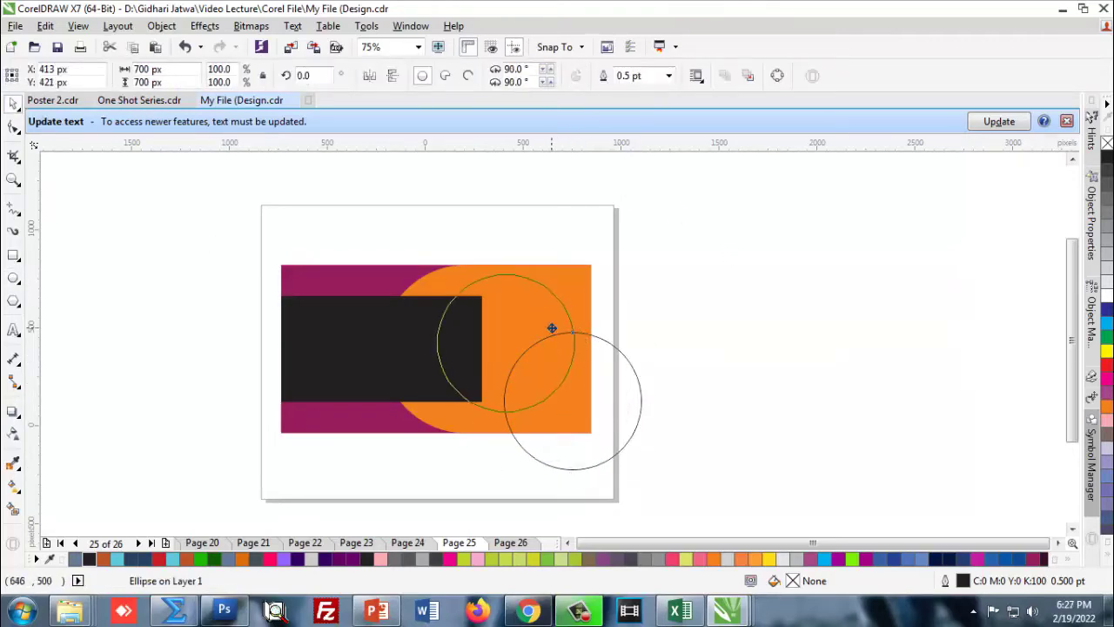
scroll(562, 349, "up", 1)
Give the circle a white fill and a Neon Red outline, and enlarge it slightly
left_click(572, 343)
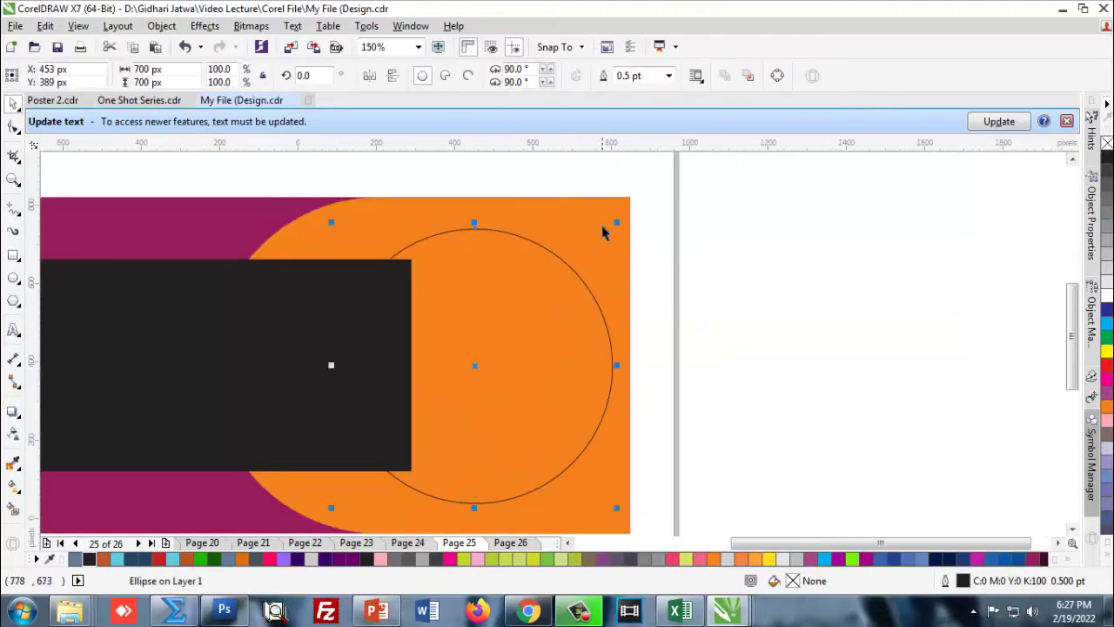
left_click(607, 218, "shift")
left_click(600, 318)
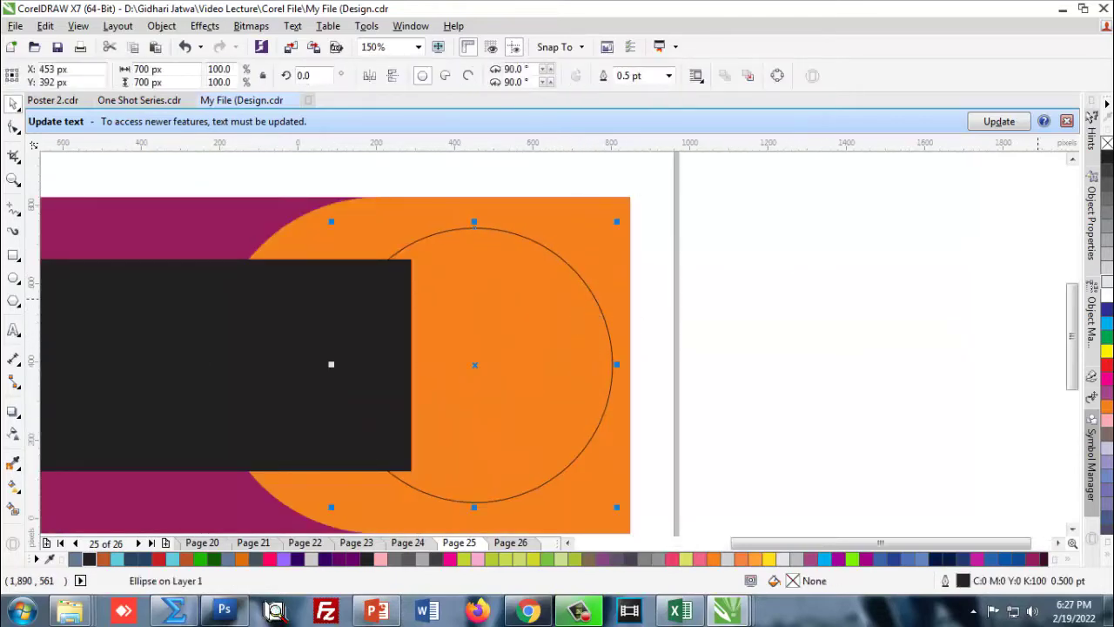
left_click(1108, 300)
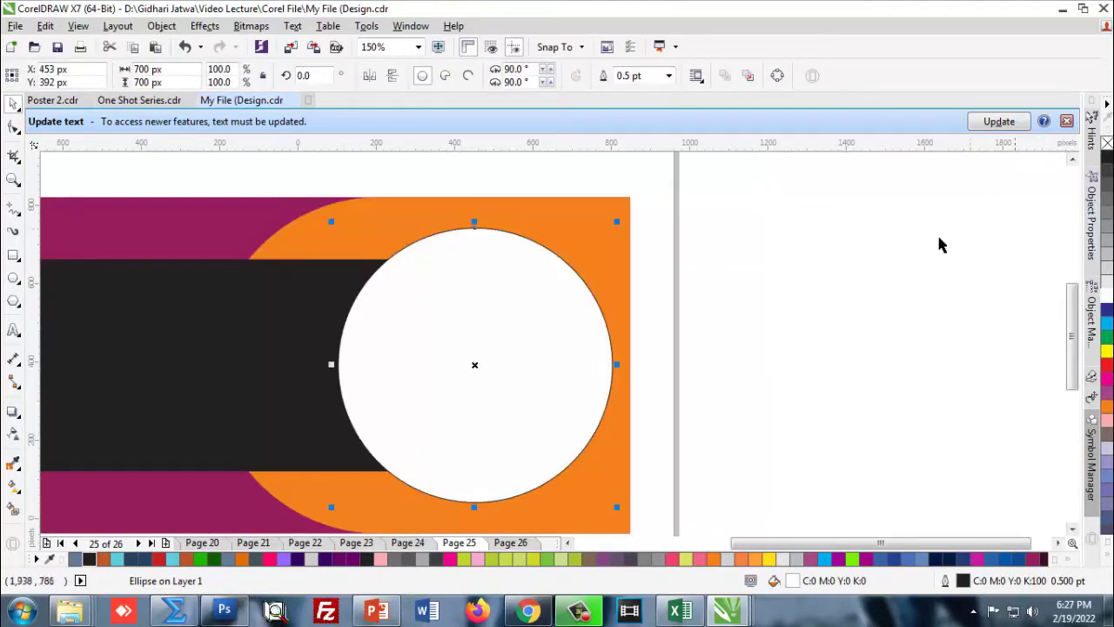
right_click(270, 560)
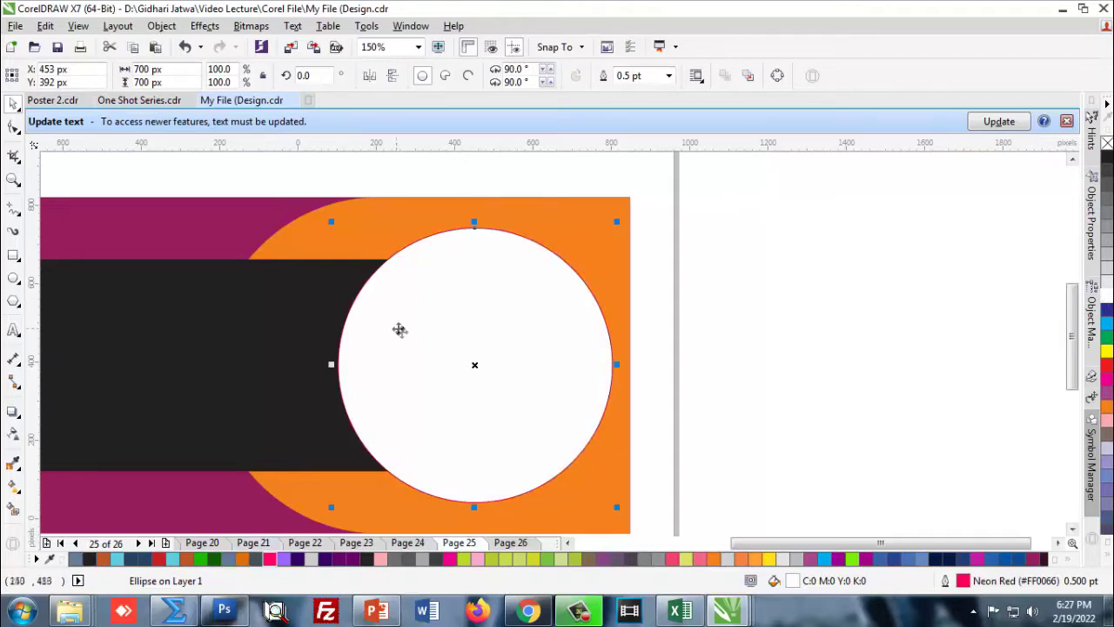
scroll(400, 331, "down", 1)
scroll(421, 344, "up", 1)
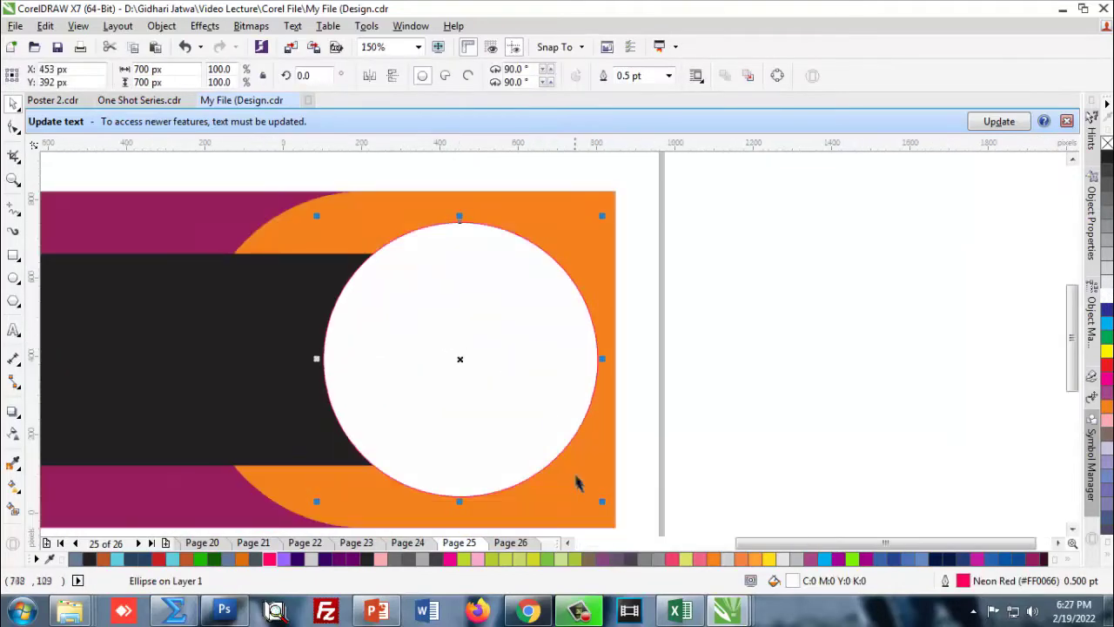
left_click_drag(600, 500, 609, 507)
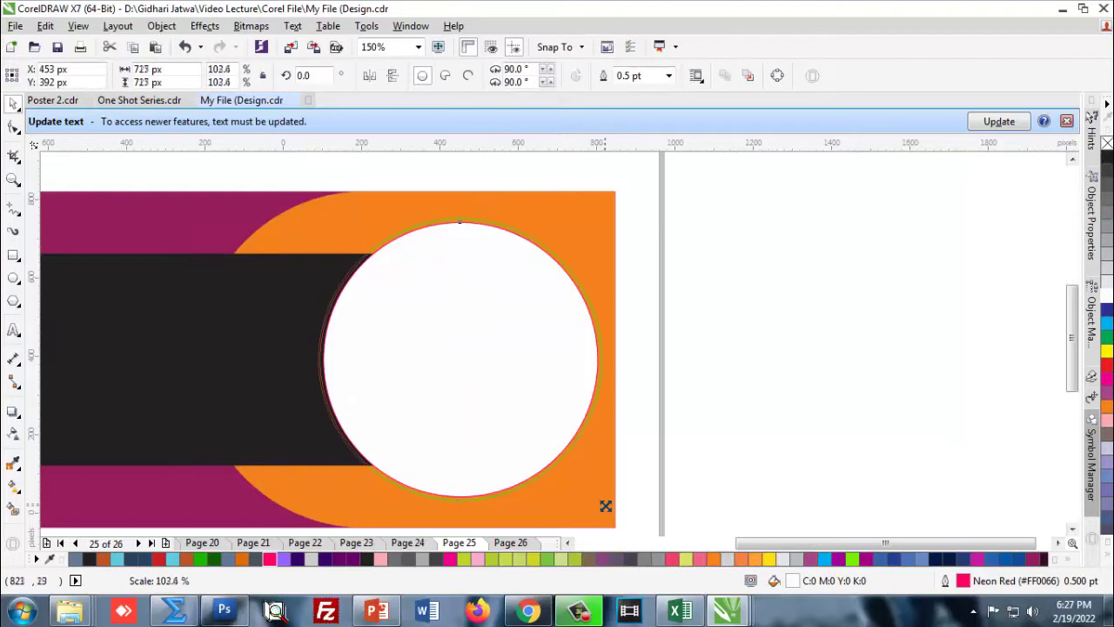
left_click(675, 462)
scroll(679, 291, "down", 1)
scroll(679, 290, "up", 1)
Set the circle's outline thickness to 3.0 pt
left_click(574, 313)
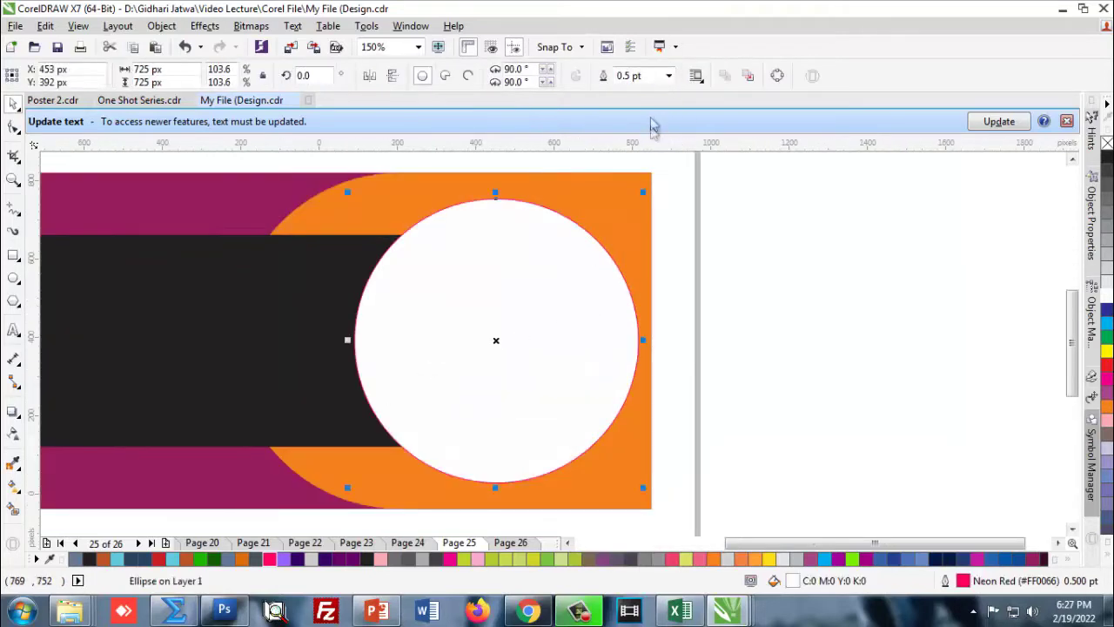
left_click(671, 76)
left_click(640, 174)
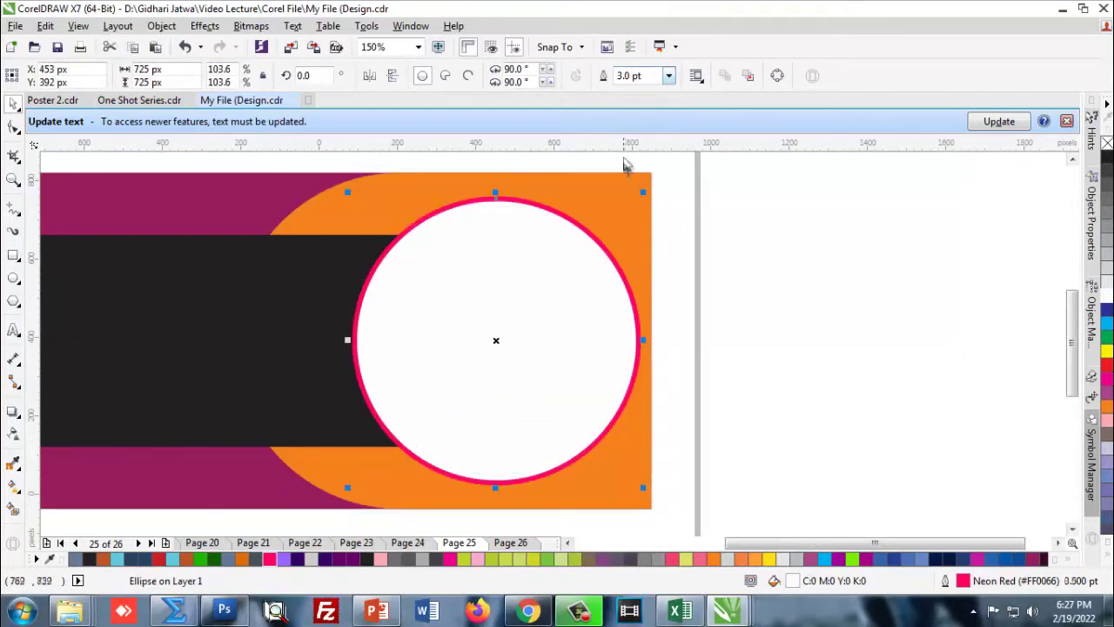
left_click(668, 75)
left_click(640, 167)
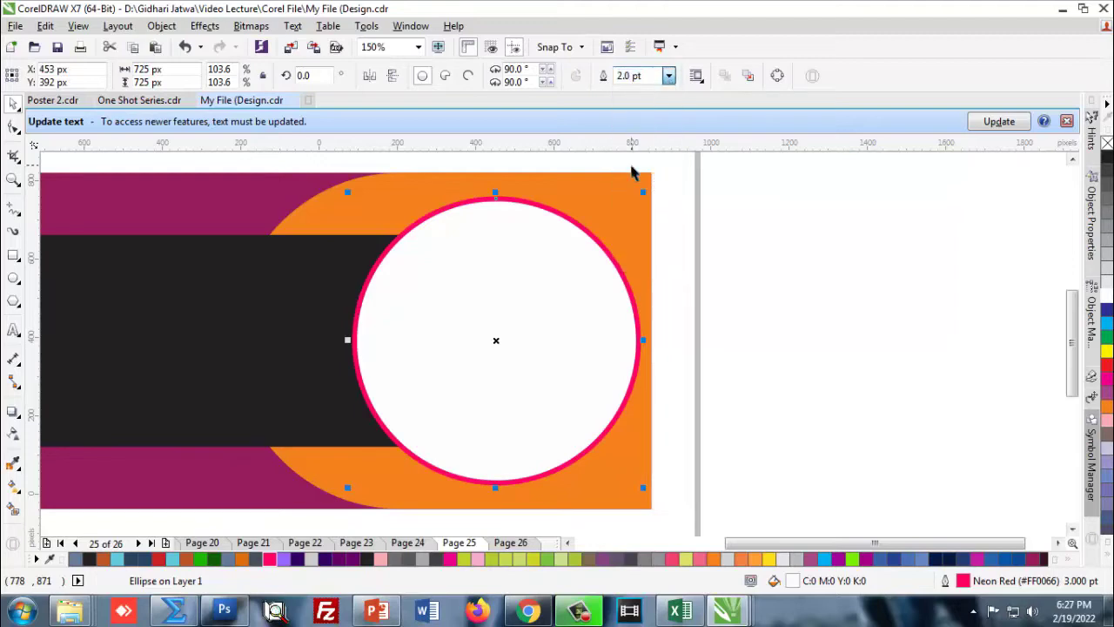
left_click(588, 294)
scroll(587, 293, "down", 1)
scroll(728, 311, "up", 1)
scroll(479, 296, "down", 1)
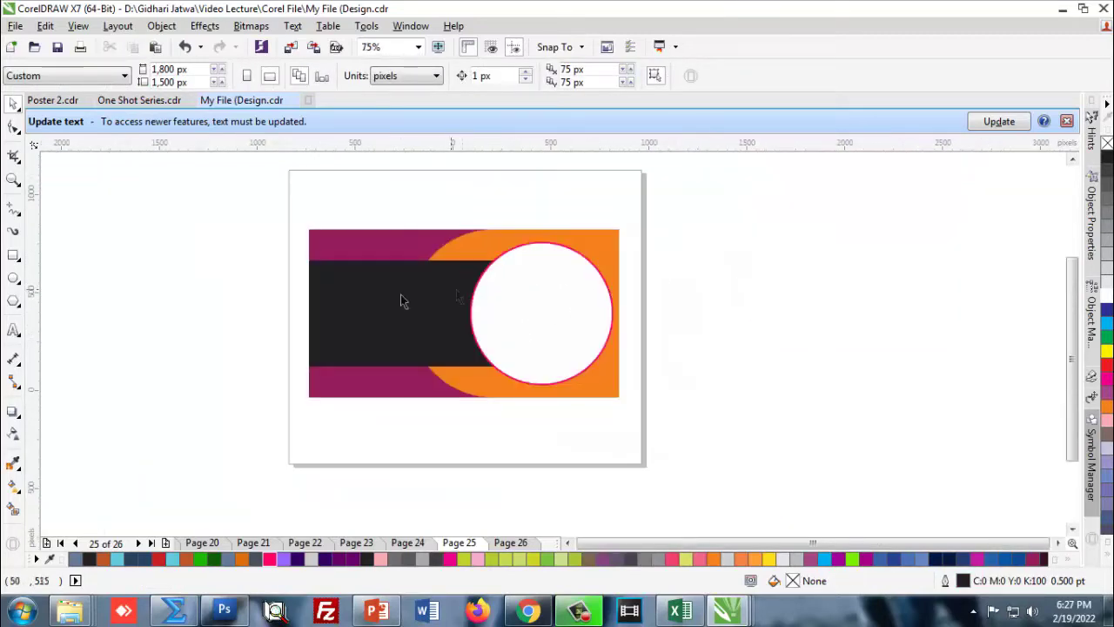
Place a text object on the black band and colour it white
left_click(15, 333)
left_click(323, 301)
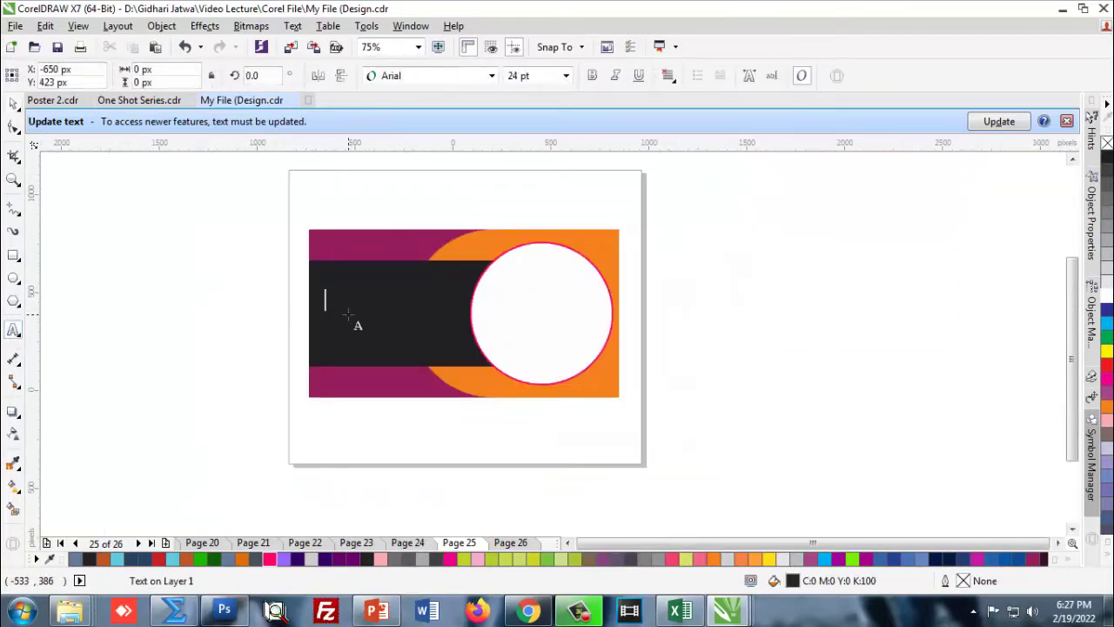
scroll(348, 313, "up", 1)
left_click(296, 300)
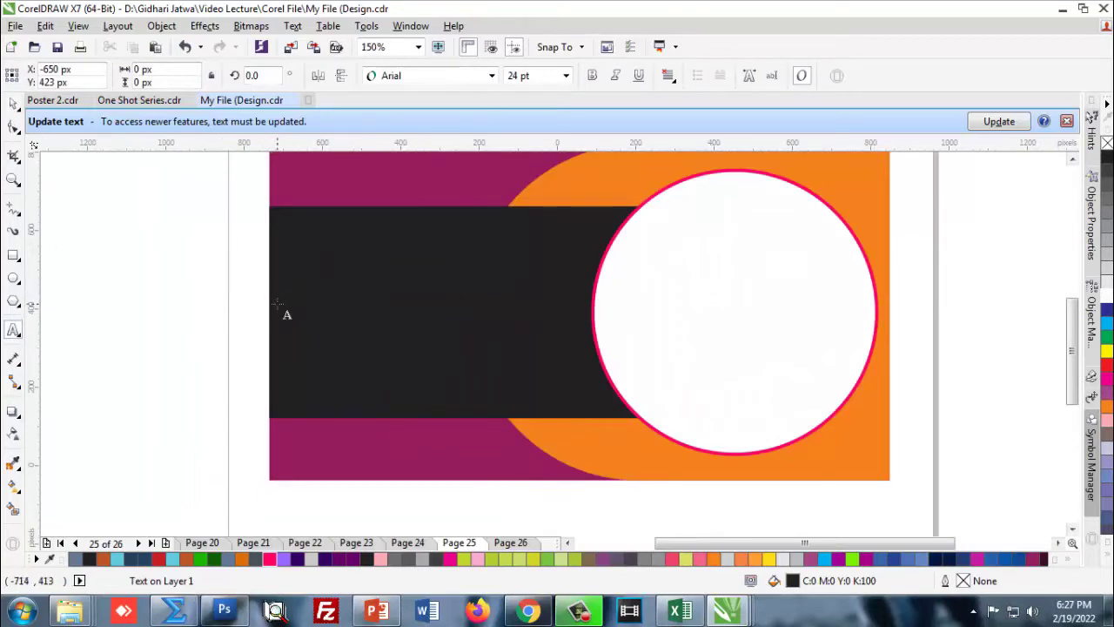
key("ctrl+space")
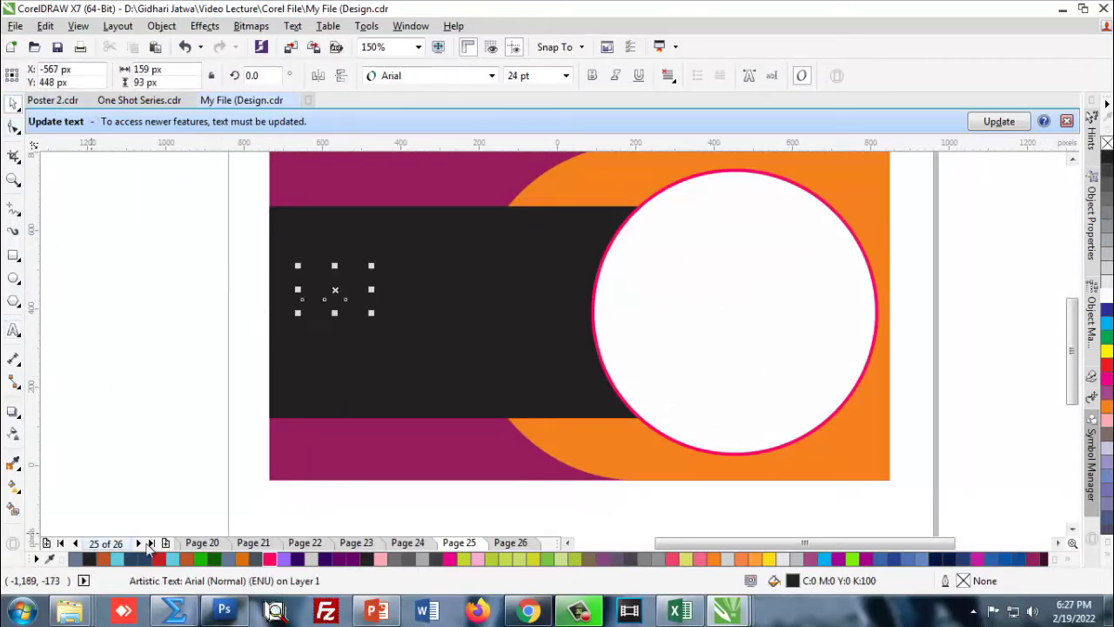
left_click(1104, 309)
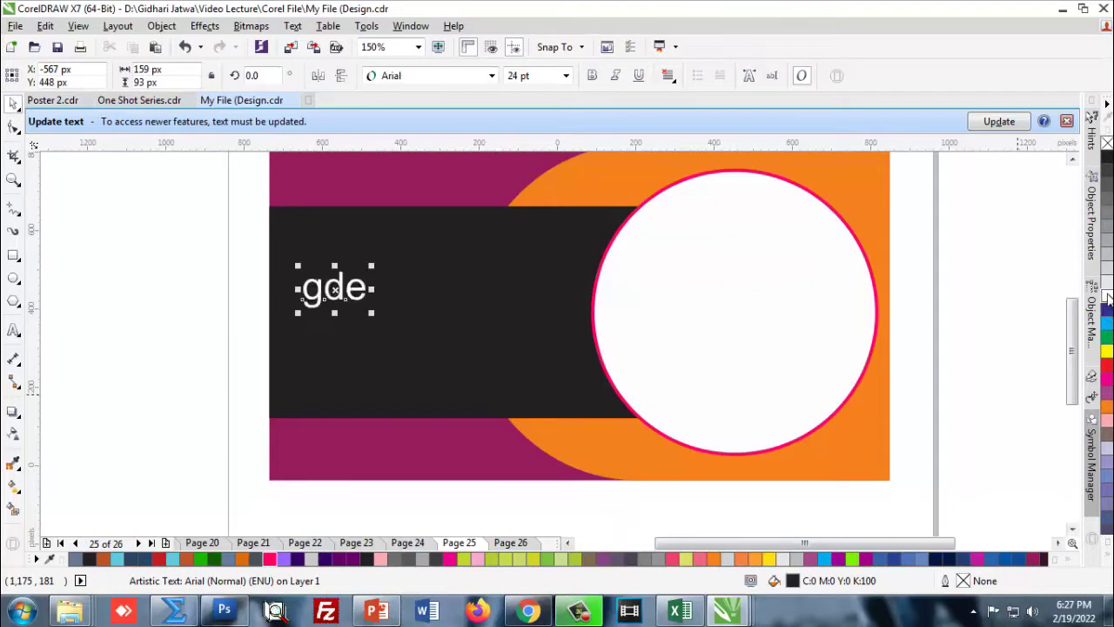
left_click(244, 289)
Edit the placeholder text to read HOW THUMBNAIL and move it up-left on the band
left_click(329, 296)
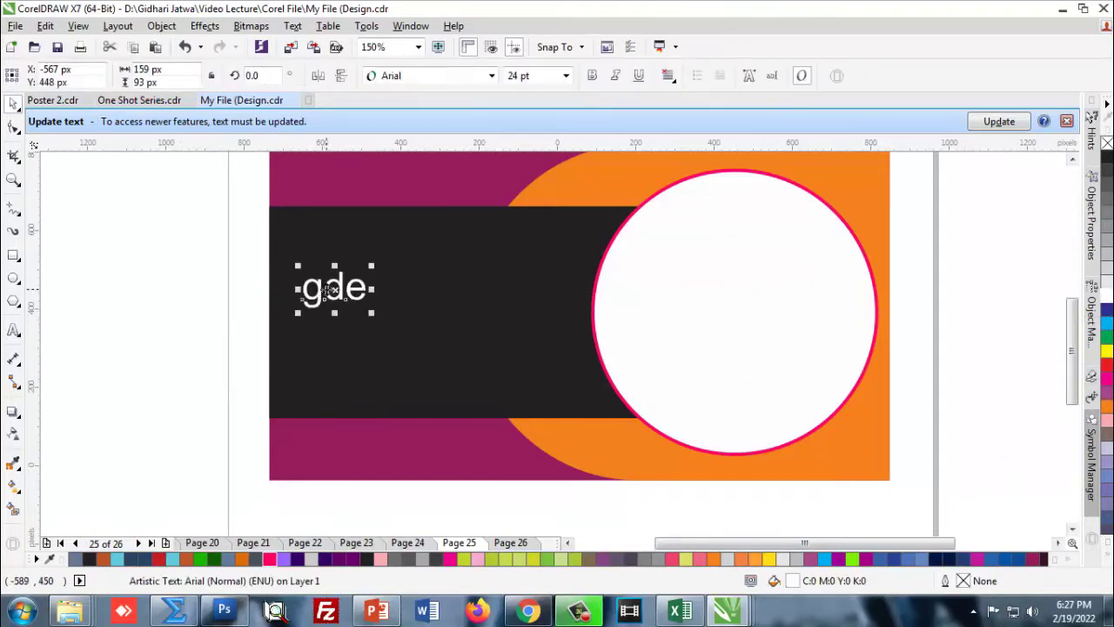
left_click(331, 288, "alt")
left_click(331, 287)
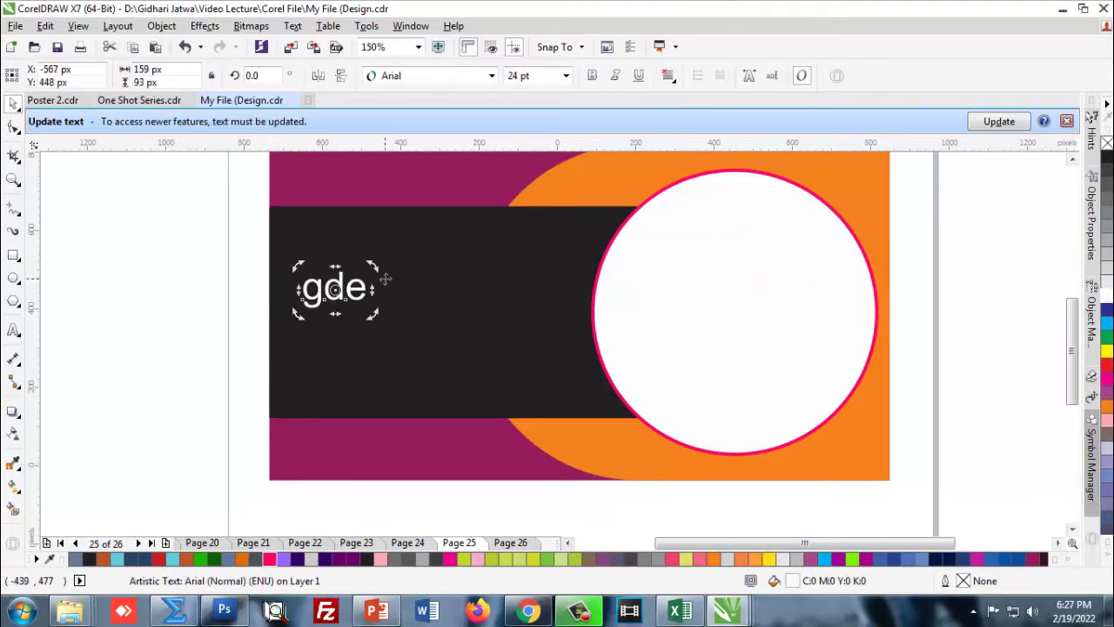
key("ctrl+a")
key("Escape")
key("F3")
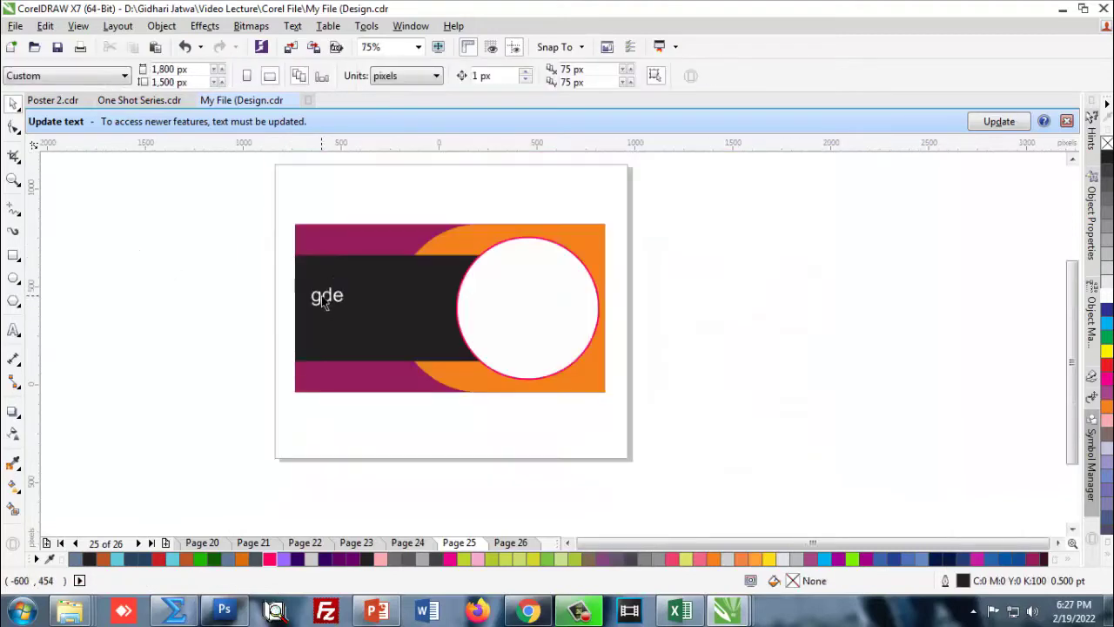
left_click(327, 296)
double_click(327, 296)
type("HOW")
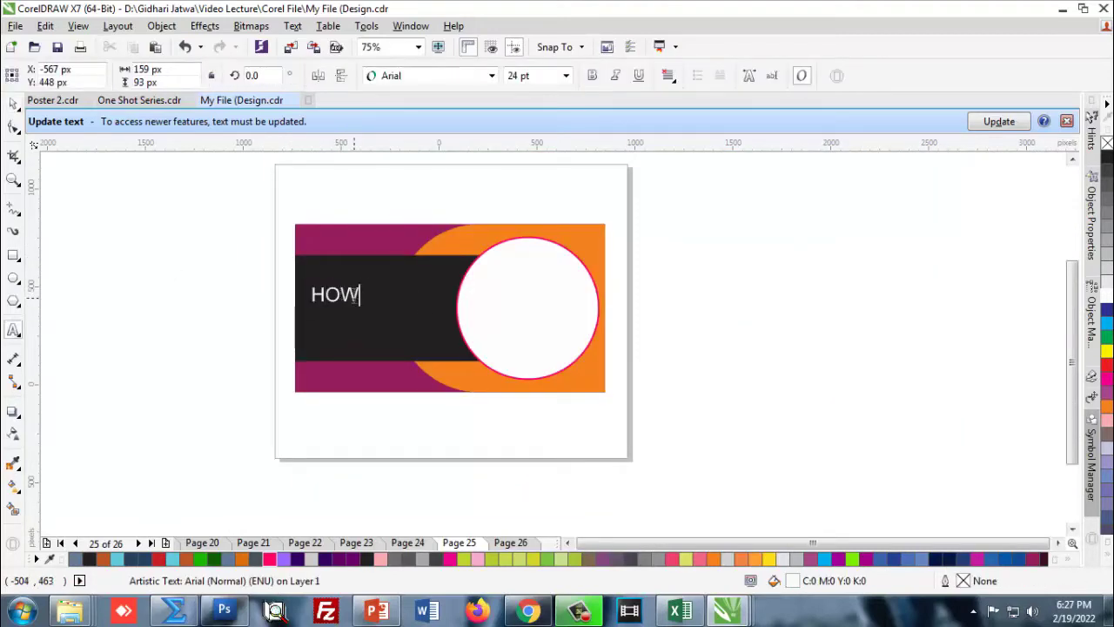
key("Escape")
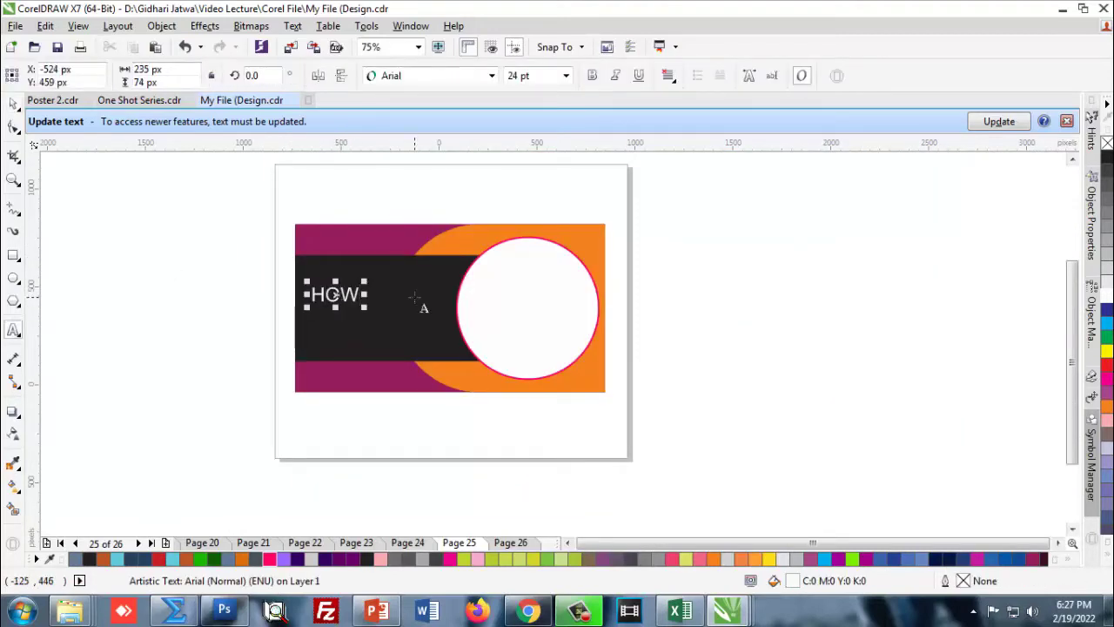
scroll(391, 307, "up", 1)
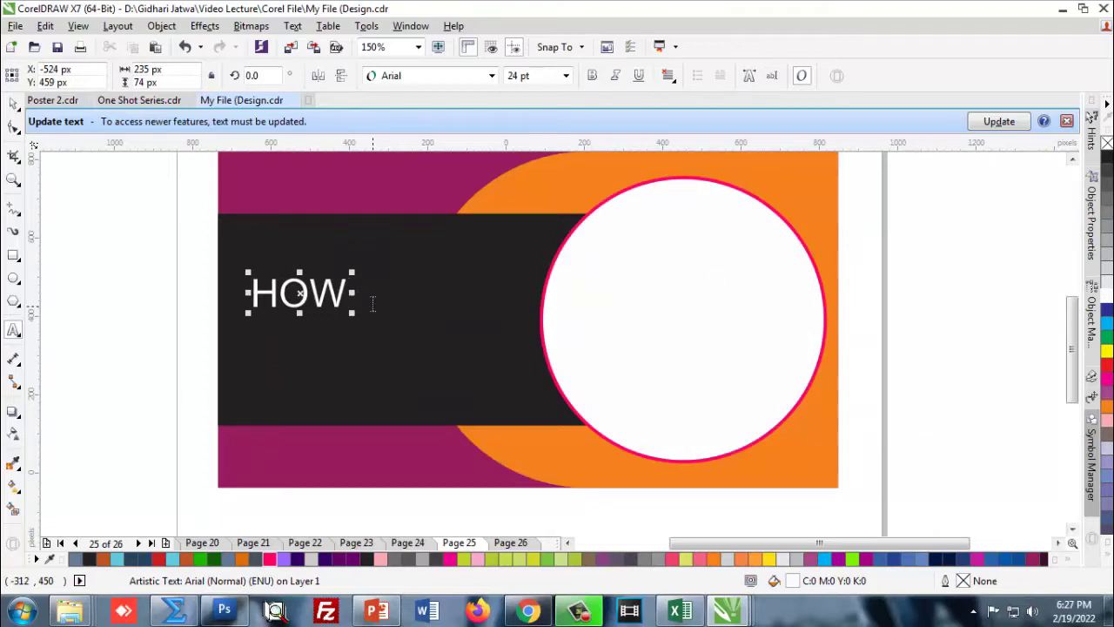
type(" THU")
type("MB")
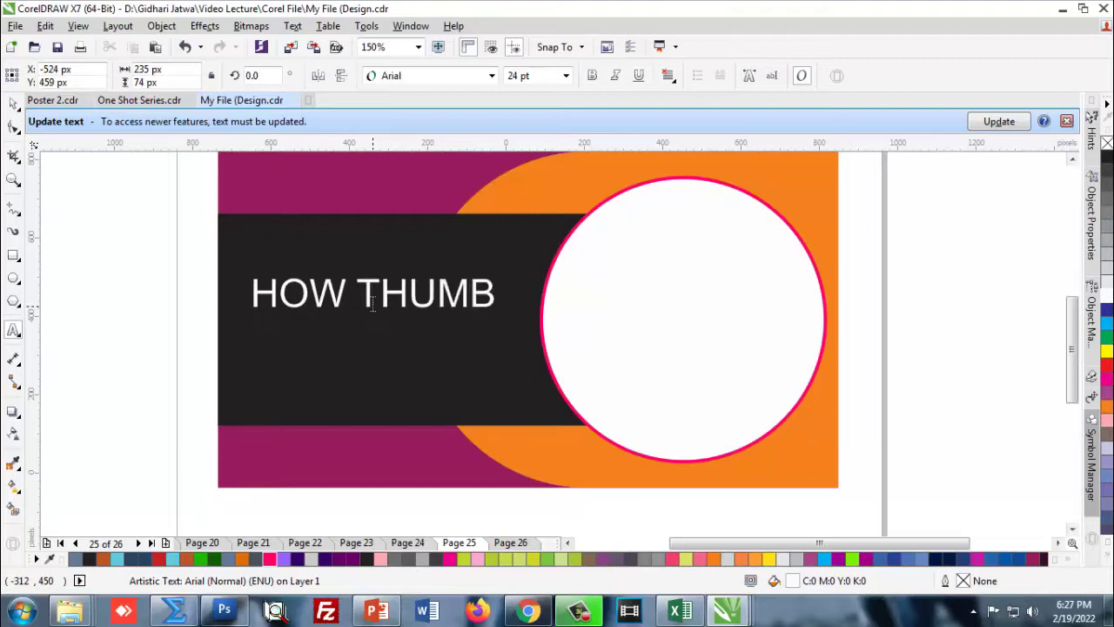
type("NA")
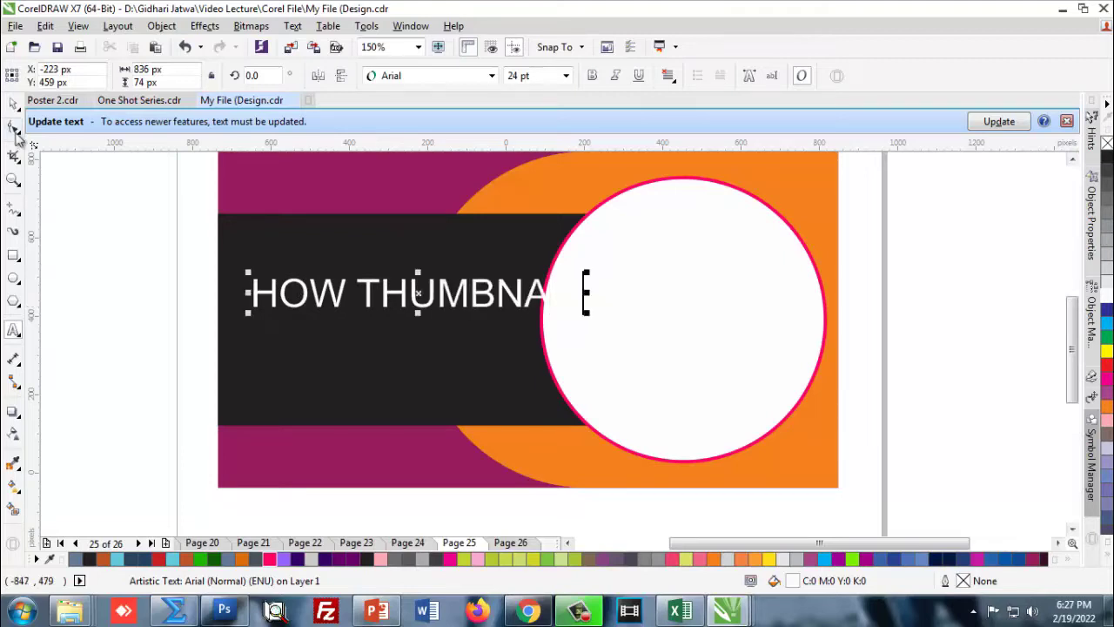
key("ctrl+space")
left_click_drag(427, 287, 324, 266)
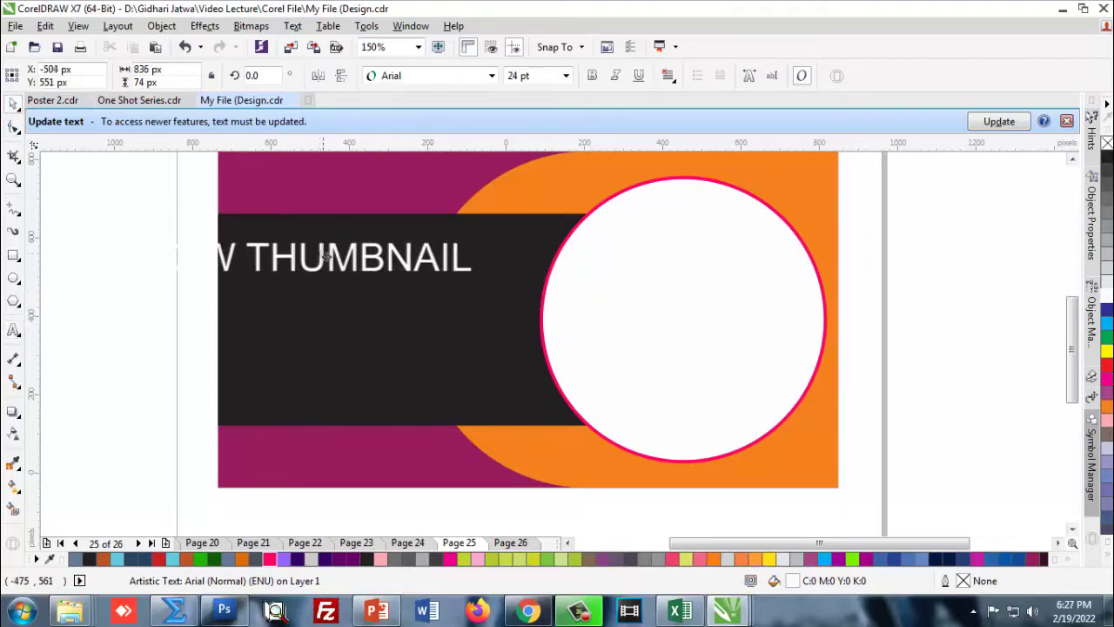
Colour the headline red and add the line DESIGN IN COREL DRAW, fixing typos
left_click(158, 559)
left_click(146, 376)
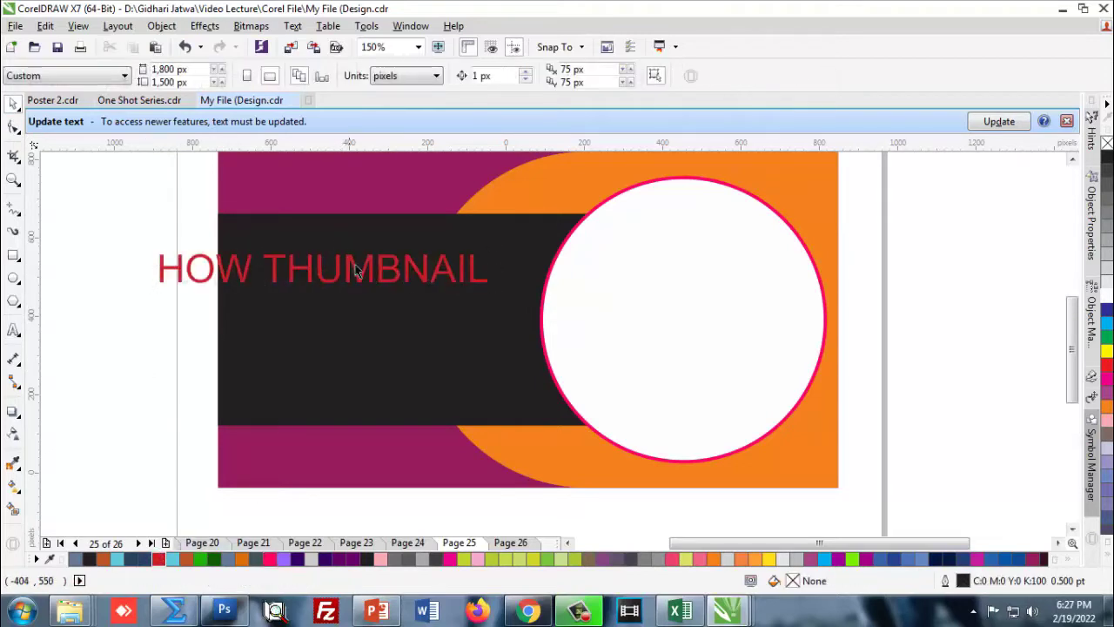
double_click(367, 267)
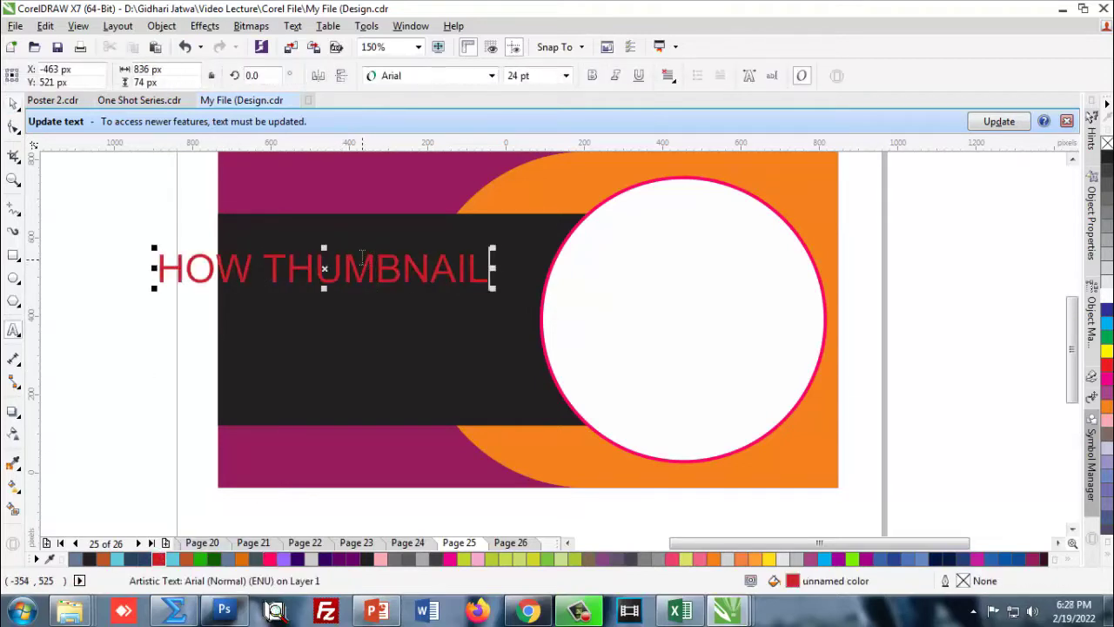
type("DESIG")
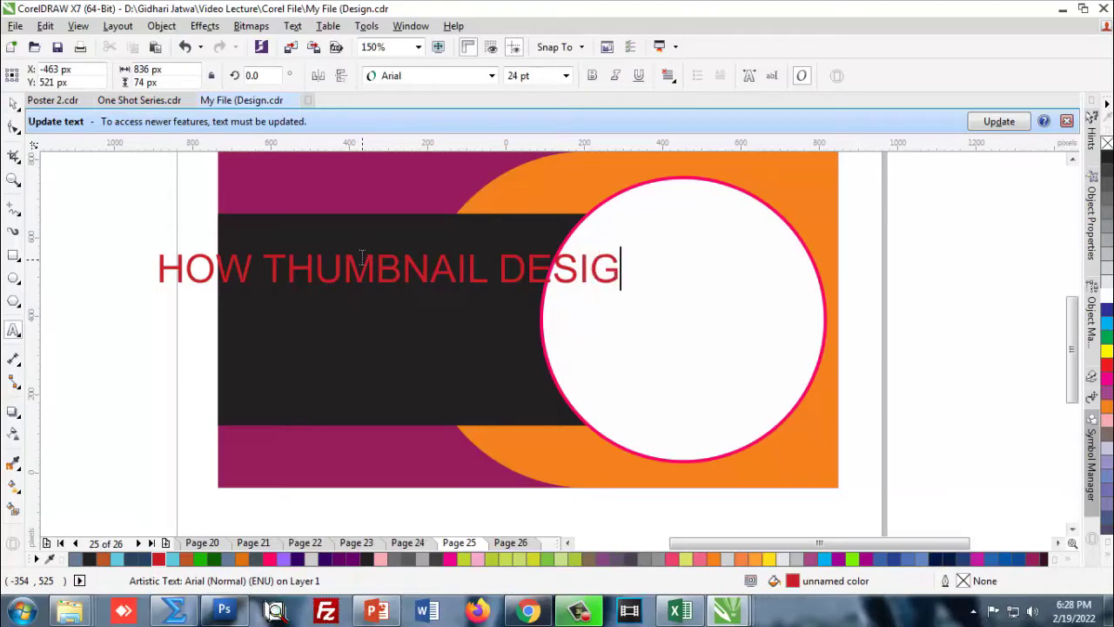
type("N I")
type("N")
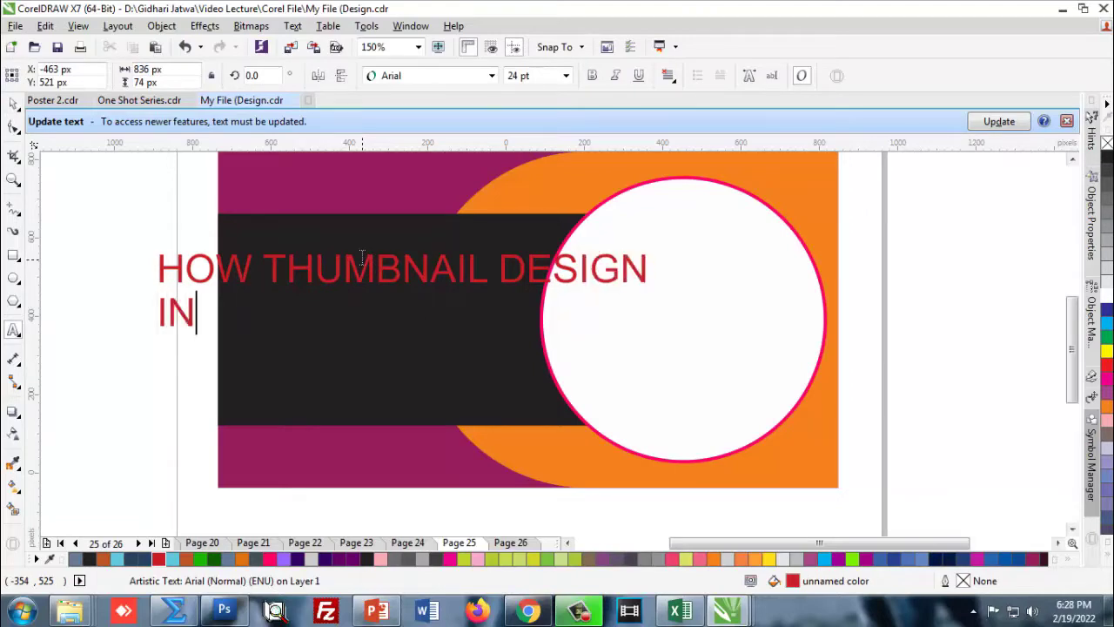
type(" COREL")
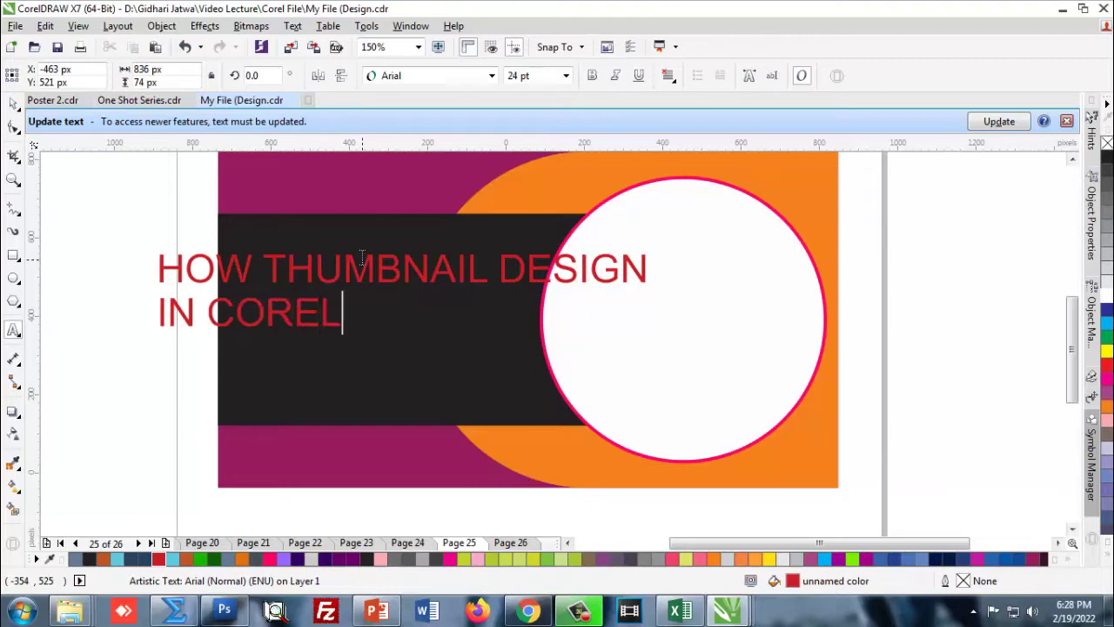
type(" DR")
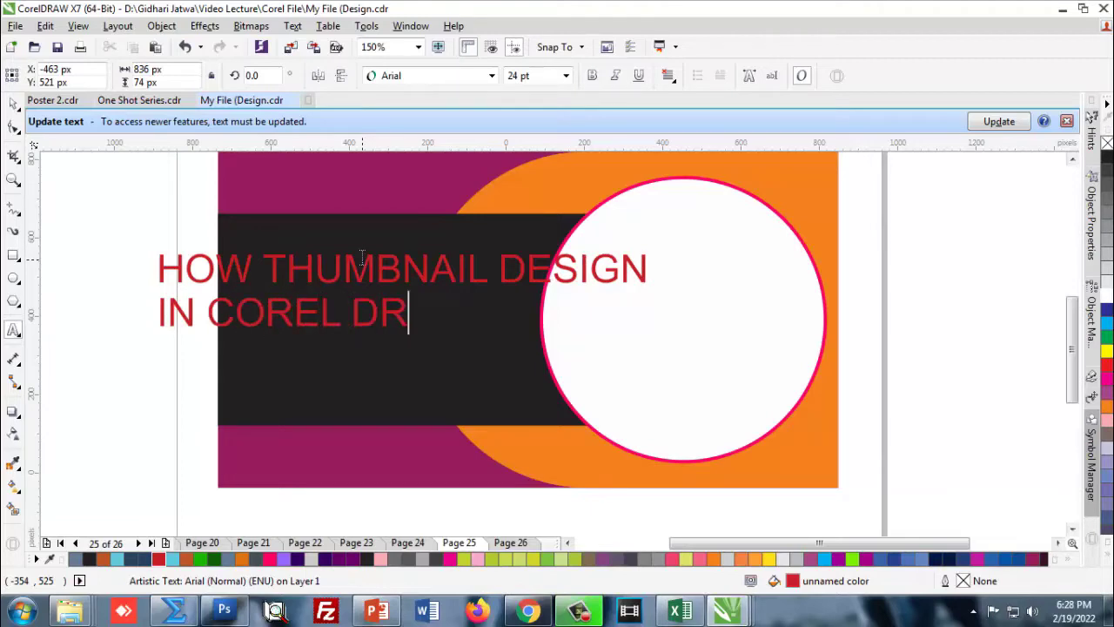
type("AEW")
key("BackSpace")
key("BackSpace")
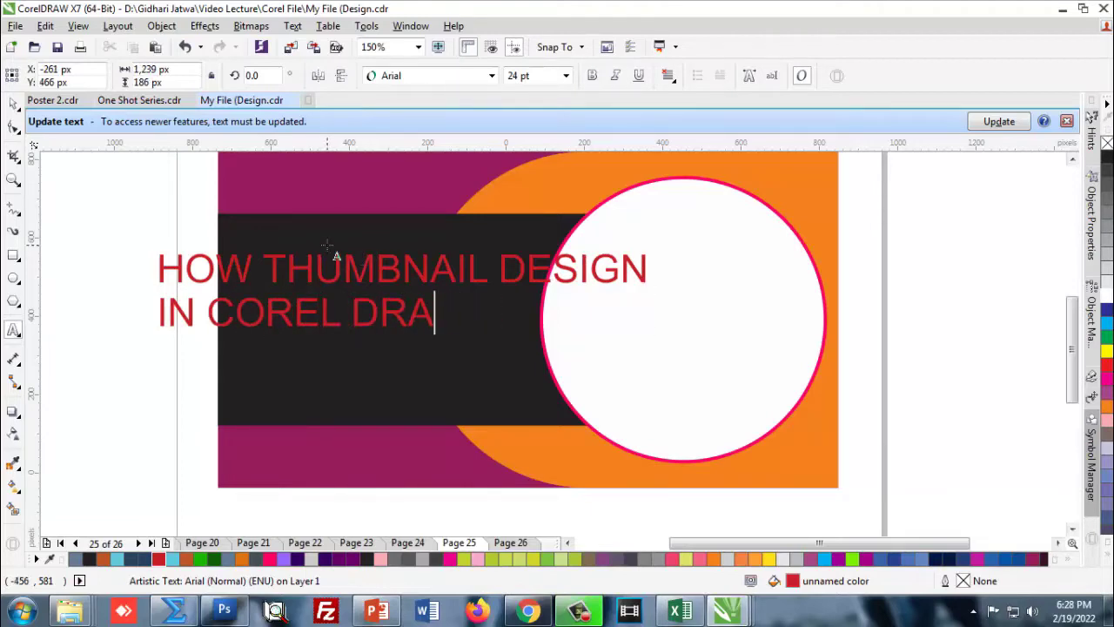
type("E")
key("BackSpace")
type("W")
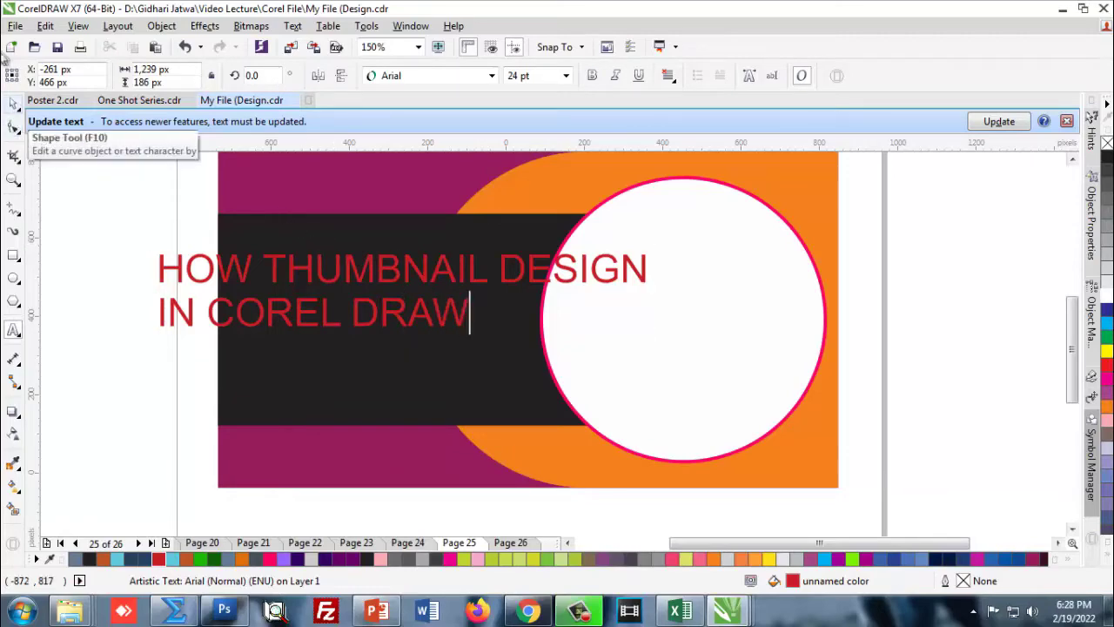
left_click(14, 109)
Try HeaveneticaCond8 bold and HeaveneticaCond6 medium fonts on the headline
left_click_drag(389, 261, 416, 266)
left_click(492, 75)
mouse_move(429, 178)
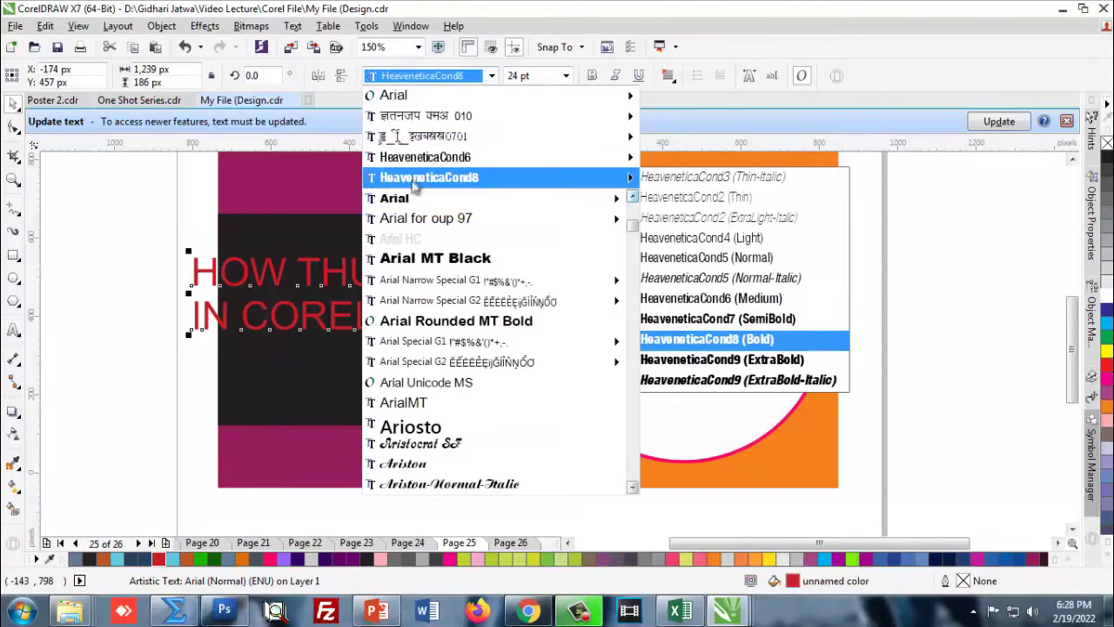
left_click(430, 177)
left_click(491, 76)
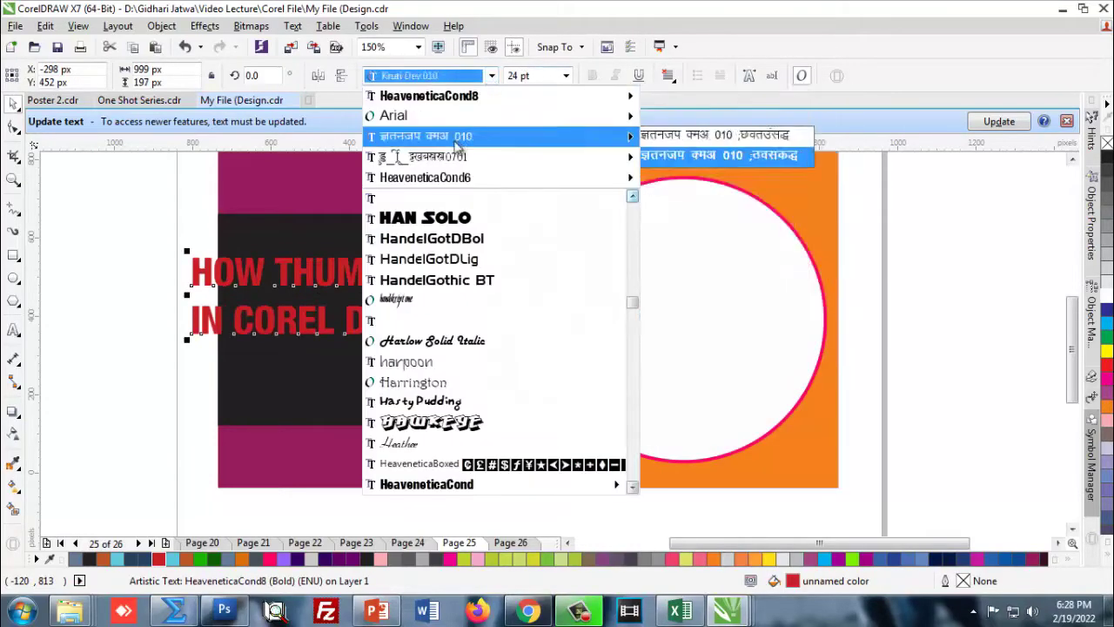
left_click(688, 297)
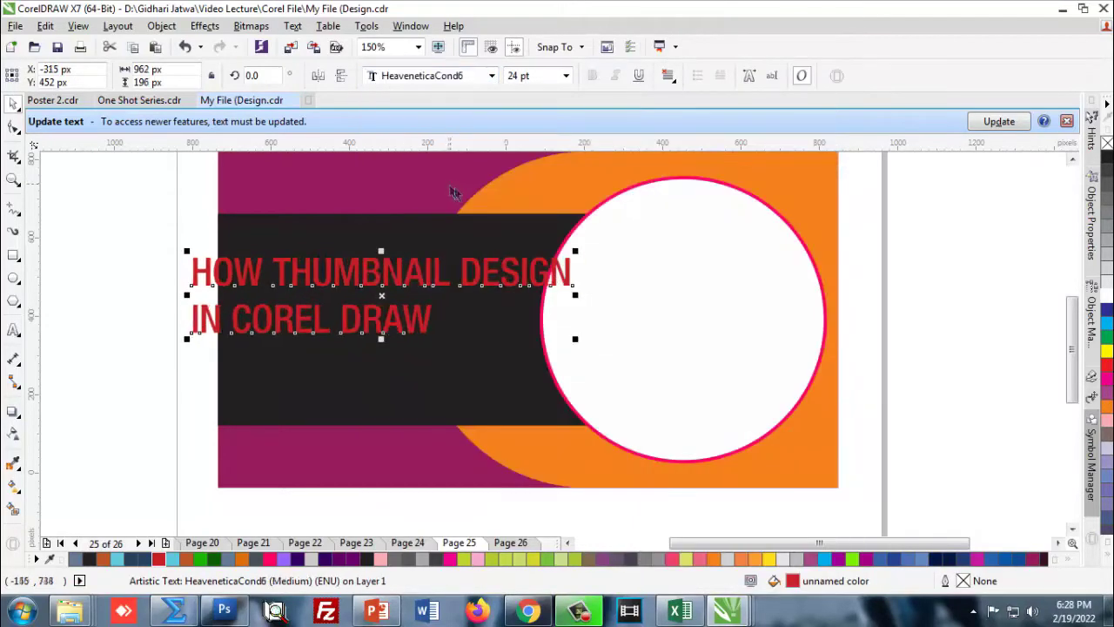
left_click(166, 270)
left_click(343, 275)
Reapply HeaveneticaCond8 bold to the headline and check the result
left_click(92, 389)
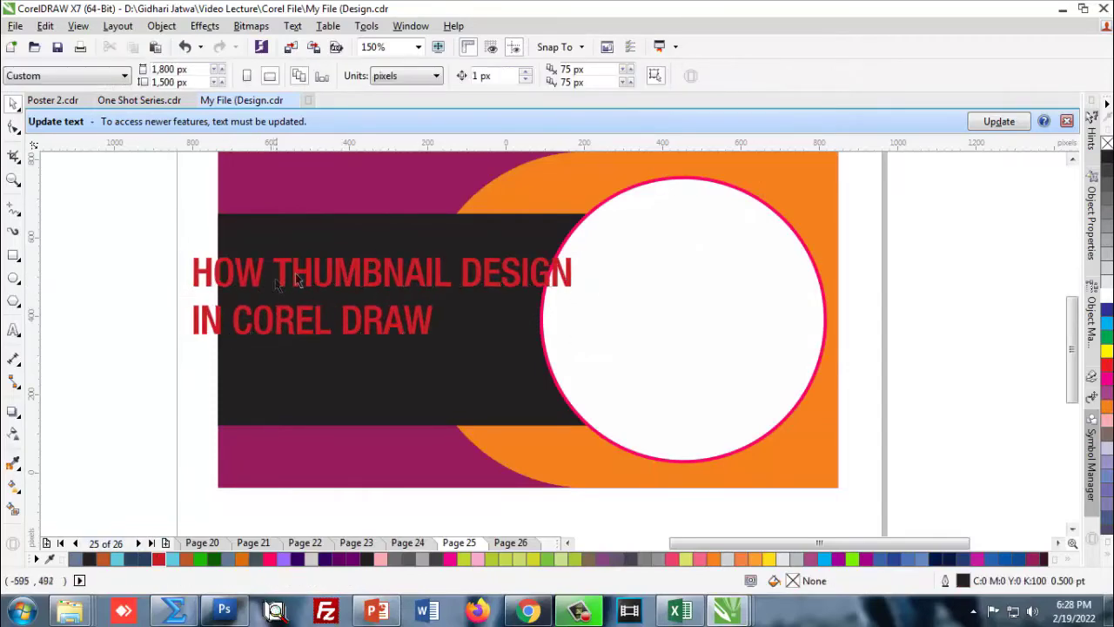
left_click(309, 279)
left_click(492, 76)
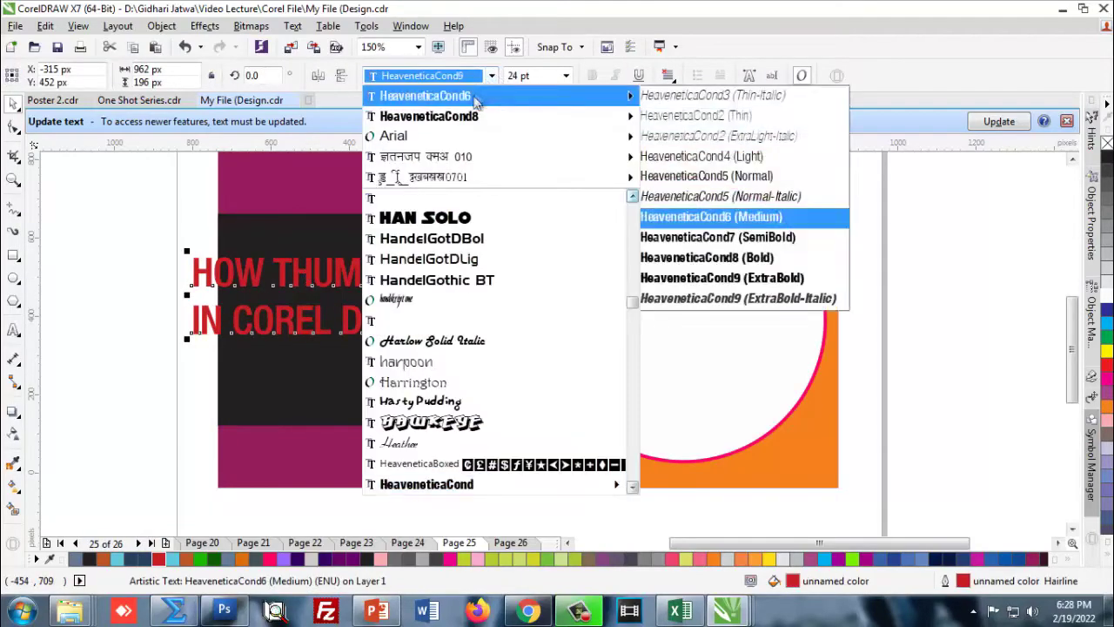
left_click(450, 118)
left_click(101, 278)
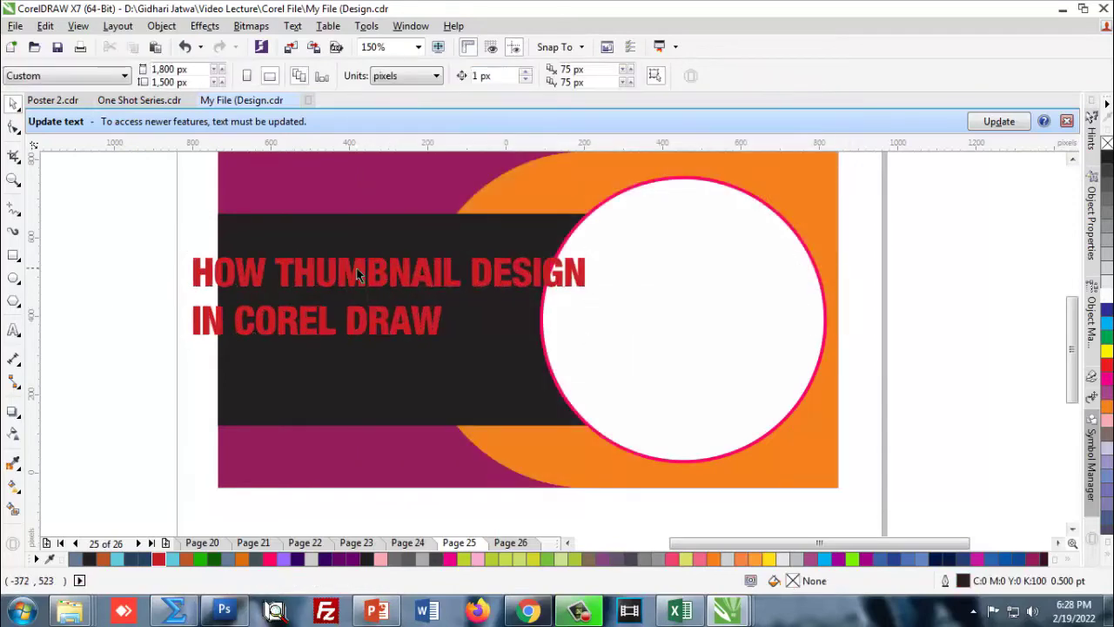
left_click(399, 274)
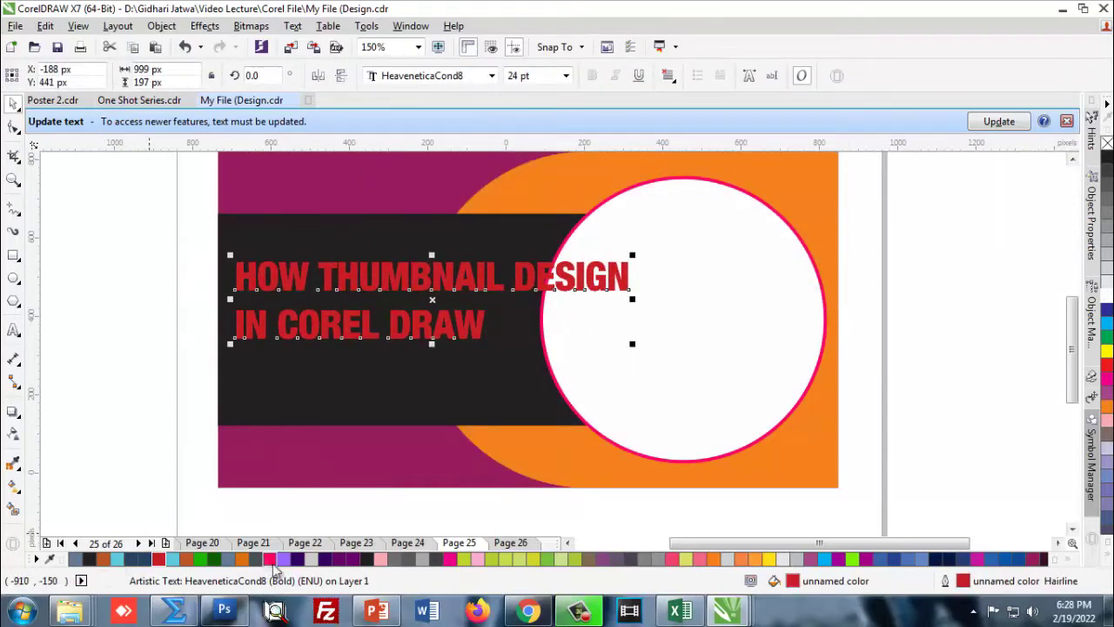
Colour the headline white and move DESIGN onto its own line
left_click(1106, 301)
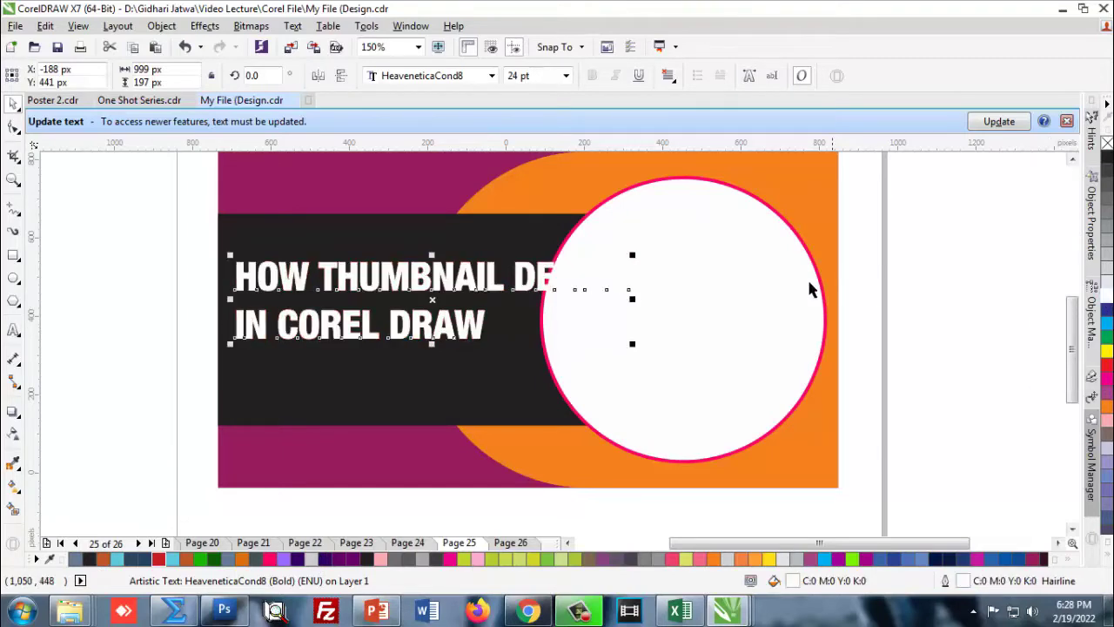
left_click(165, 274)
left_click(492, 283)
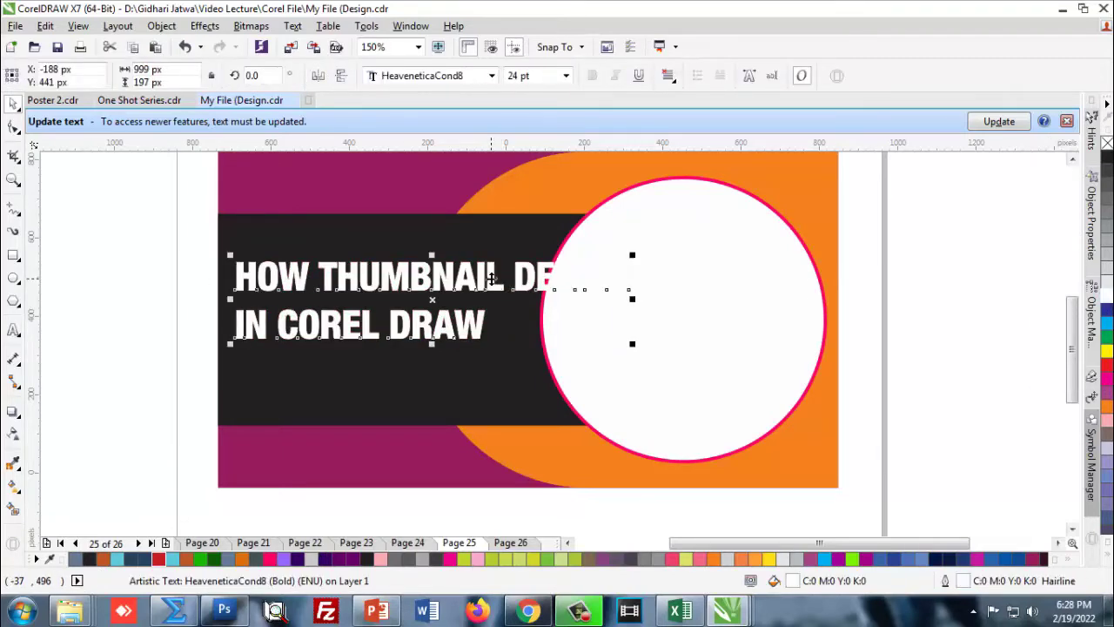
left_click(492, 283)
double_click(492, 278)
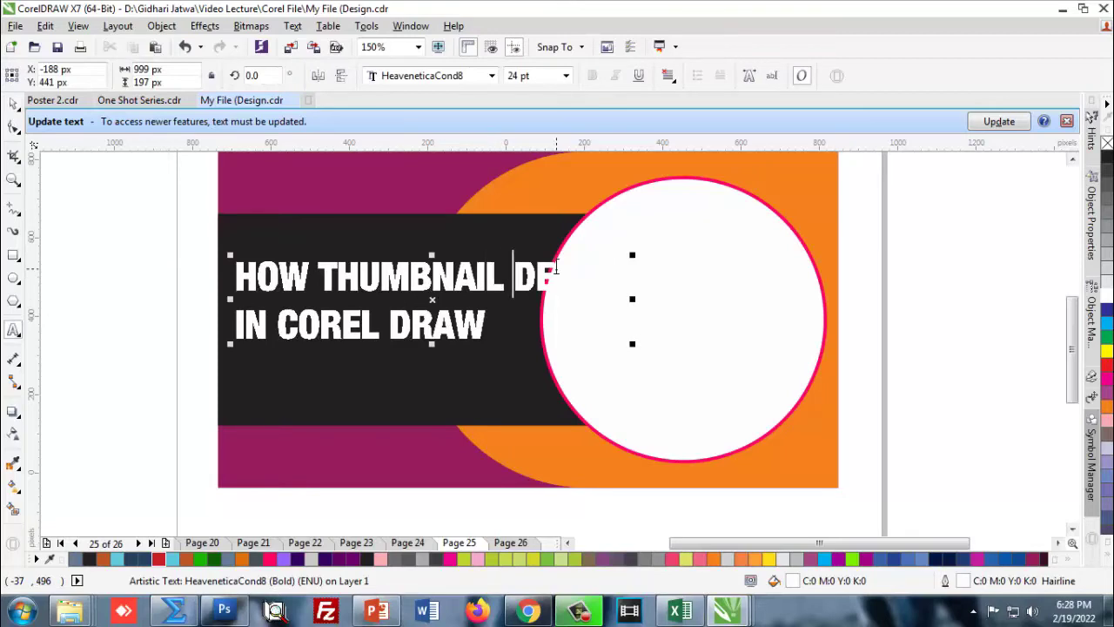
key("Return")
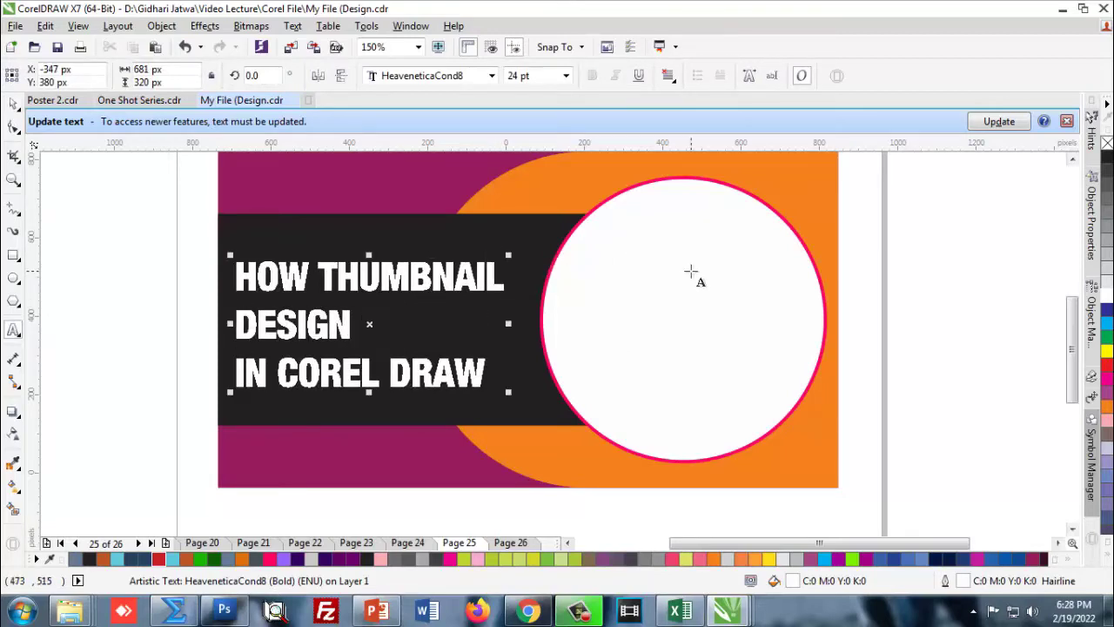
left_click(15, 126)
key("Escape")
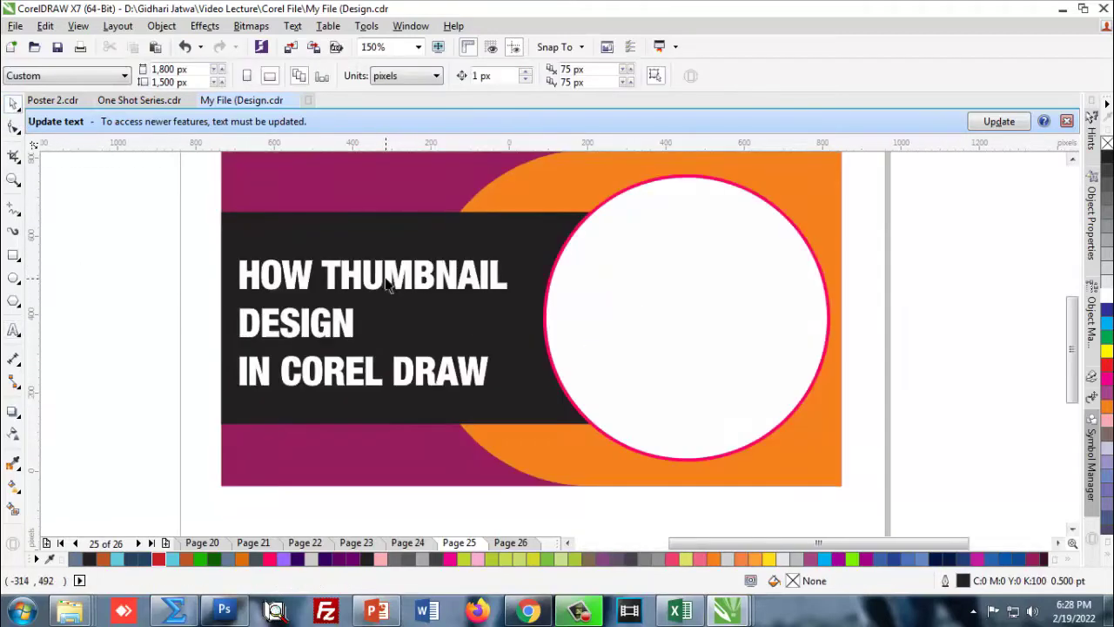
Select the HOW THUMBNAIL, DESIGN and IN COREL DRAW lines separately, moving IN COREL DRAW lower
left_click(376, 280)
left_click(403, 261, "ctrl")
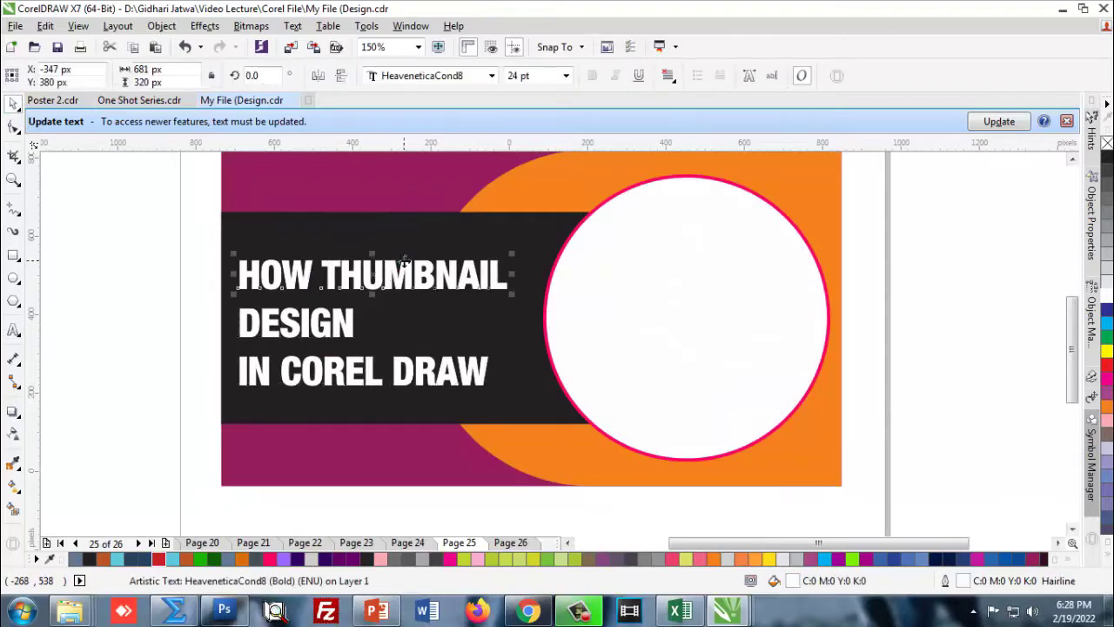
scroll(388, 277, "up", 1)
scroll(388, 276, "down", 1)
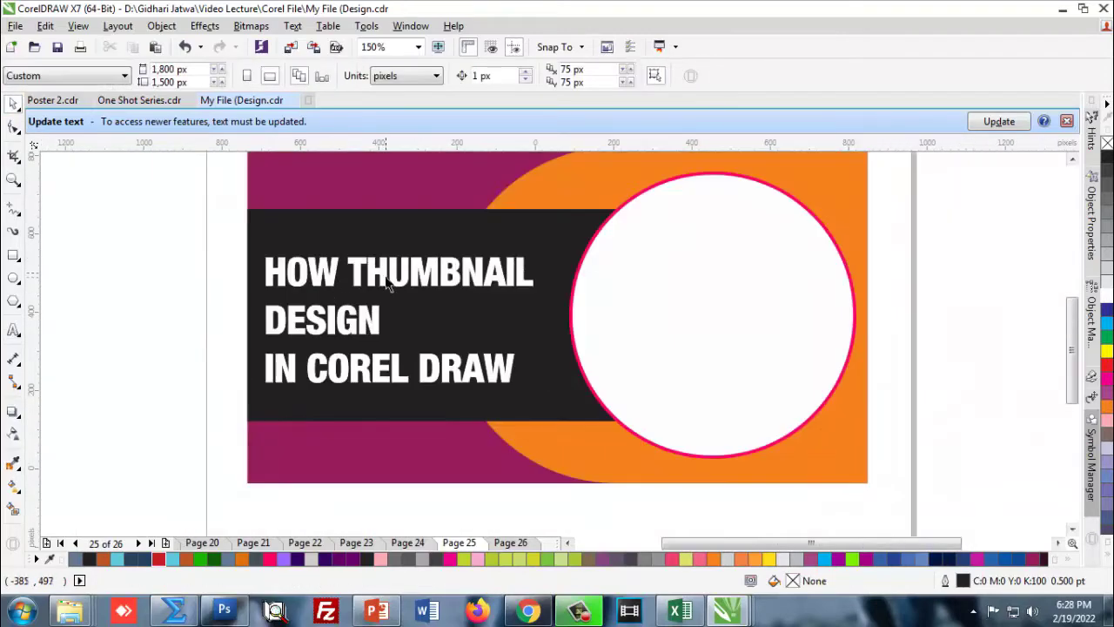
left_click(388, 277, "ctrl")
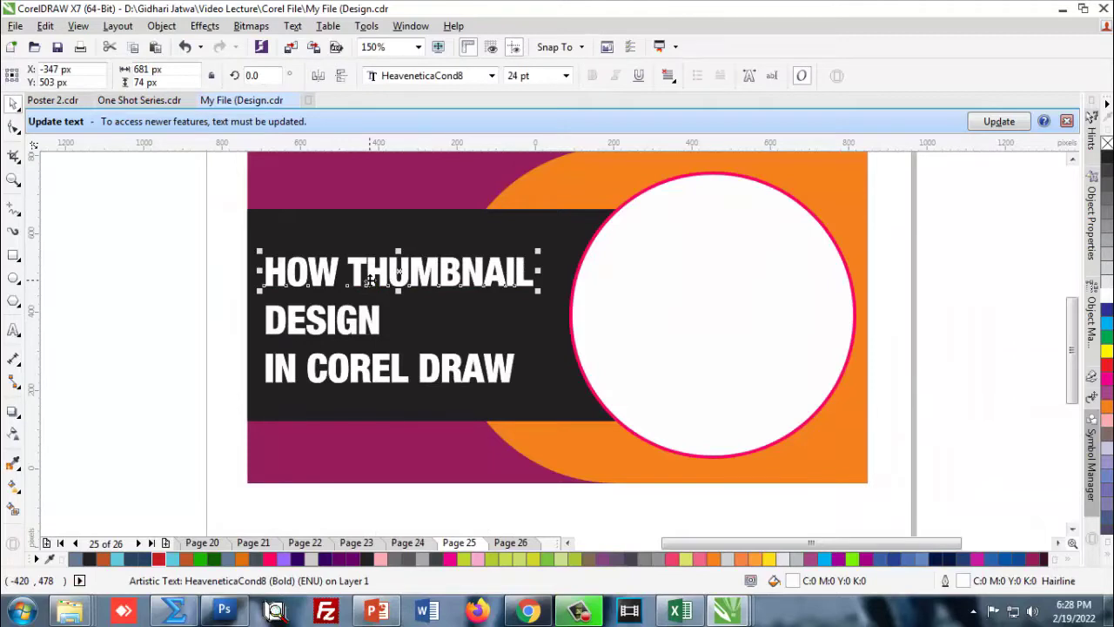
left_click(371, 278, "ctrl")
left_click(174, 321)
left_click(352, 322, "ctrl")
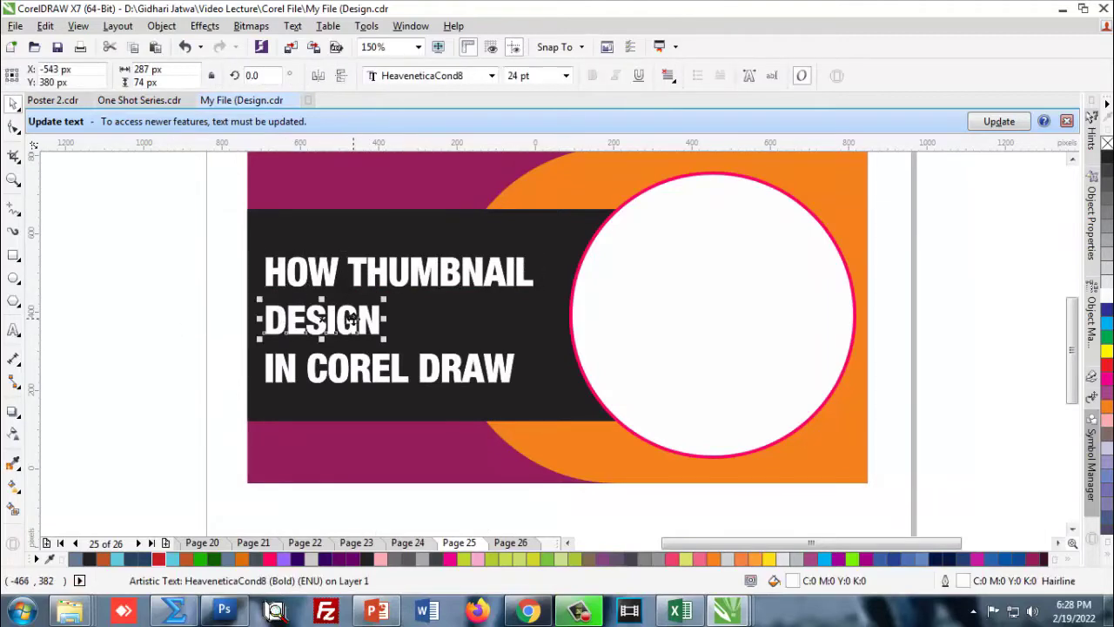
left_click(333, 376)
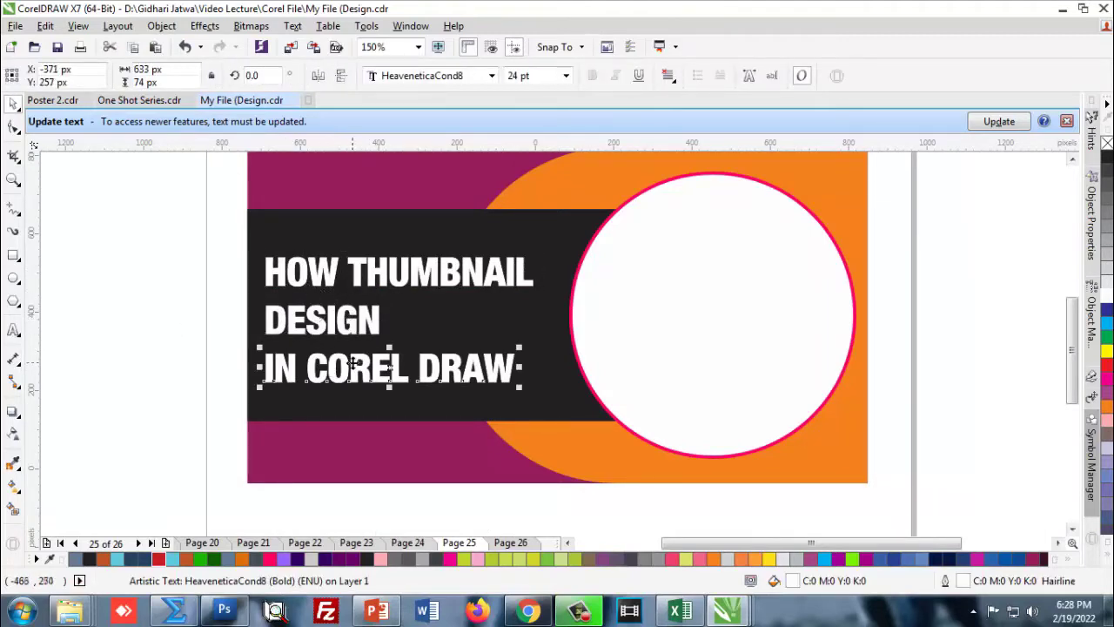
left_click_drag(353, 373, 357, 409)
Restack the headline: DESIGN down, HOW up, THUMBNAIL on its own line below HOW
left_click(347, 318)
left_click_drag(347, 318, 353, 360)
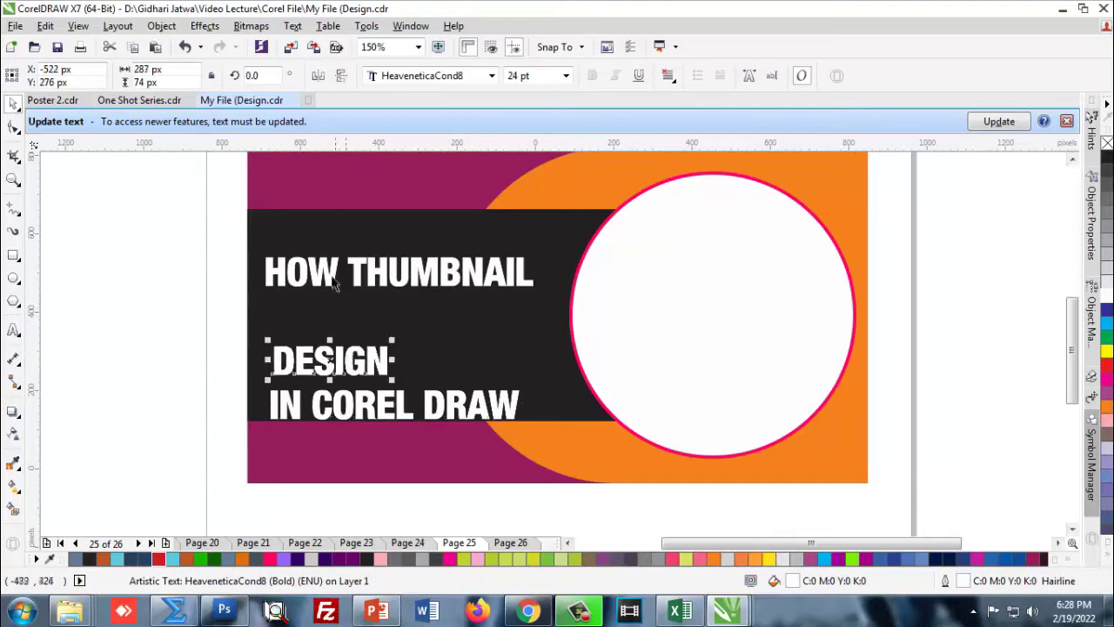
left_click(427, 272, "ctrl")
left_click_drag(427, 271, 405, 324)
left_click(301, 272)
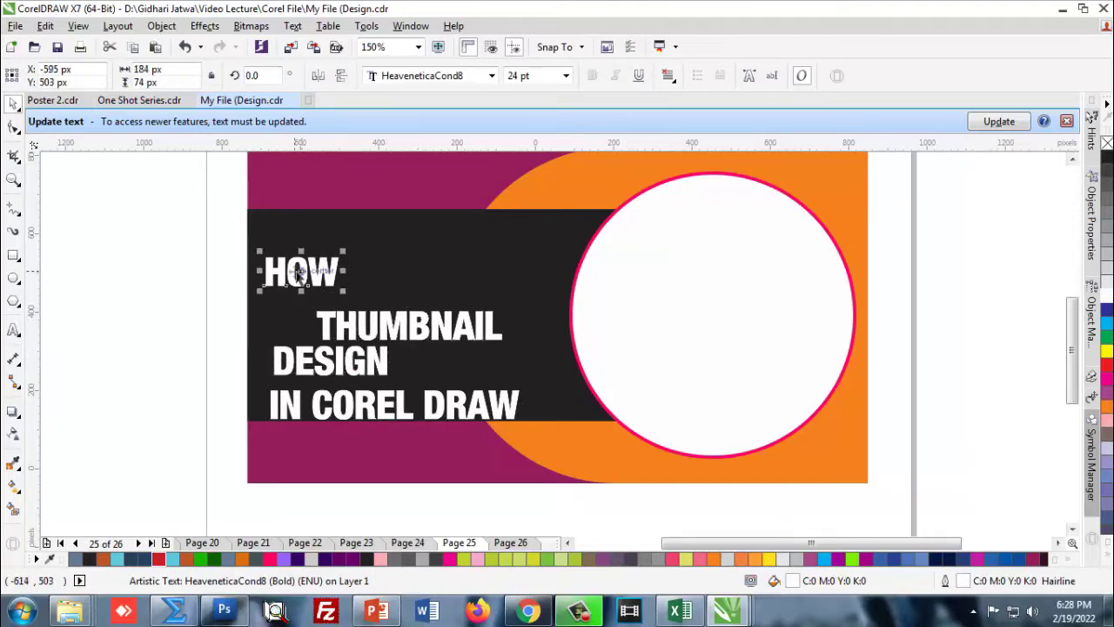
left_click_drag(300, 271, 303, 233)
left_click(396, 330)
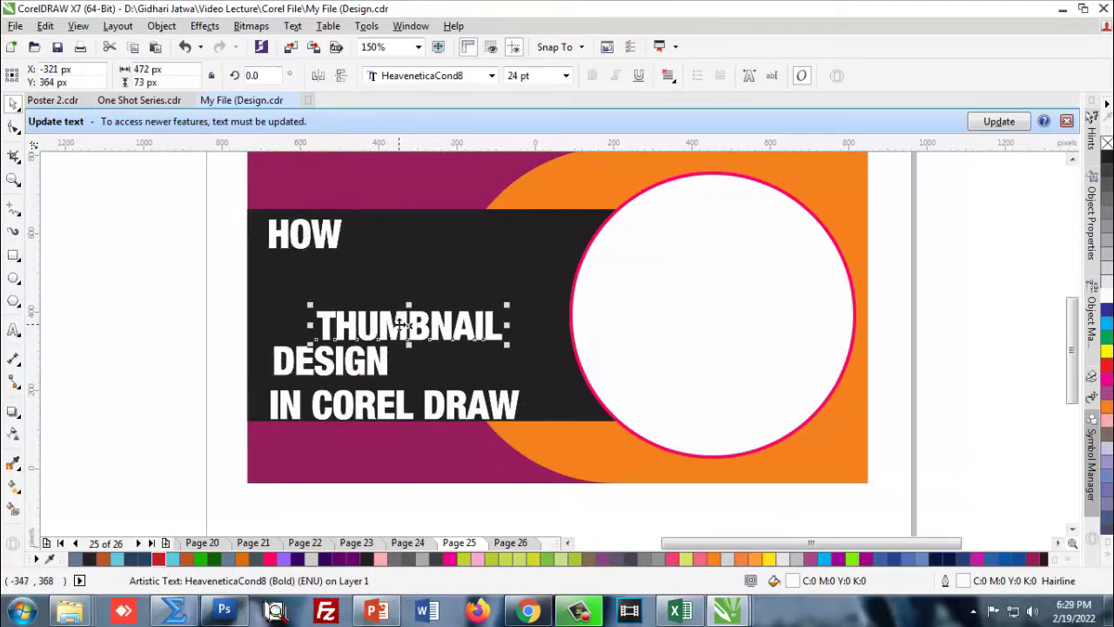
mouse_move(396, 329)
left_mouse_down()
mouse_move(416, 292)
mouse_move(498, 318)
left_mouse_up()
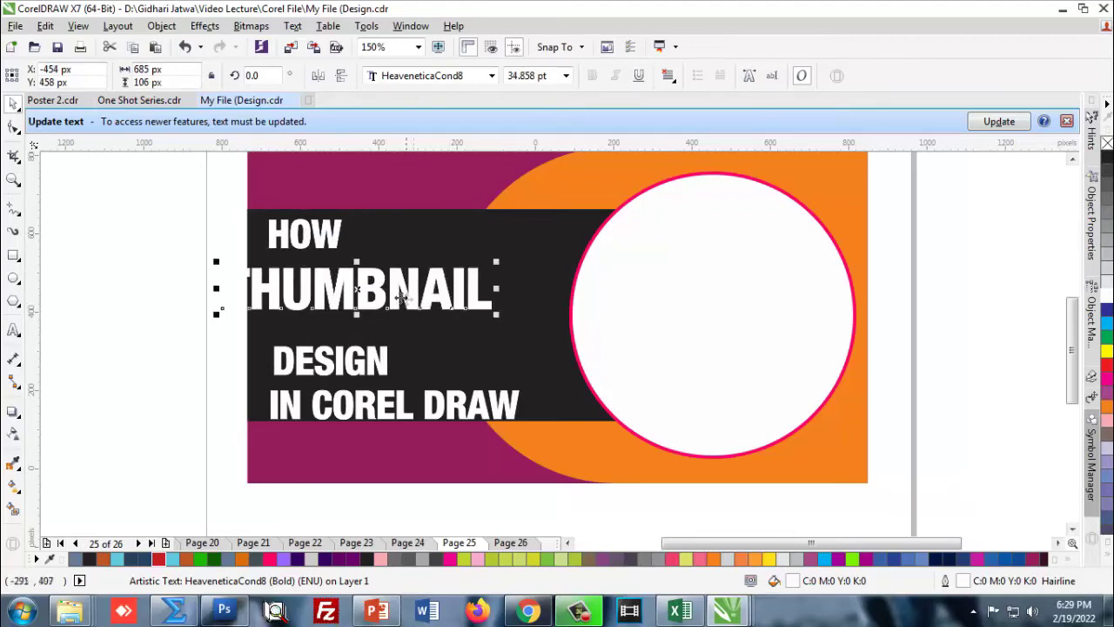
left_click_drag(394, 289, 416, 291)
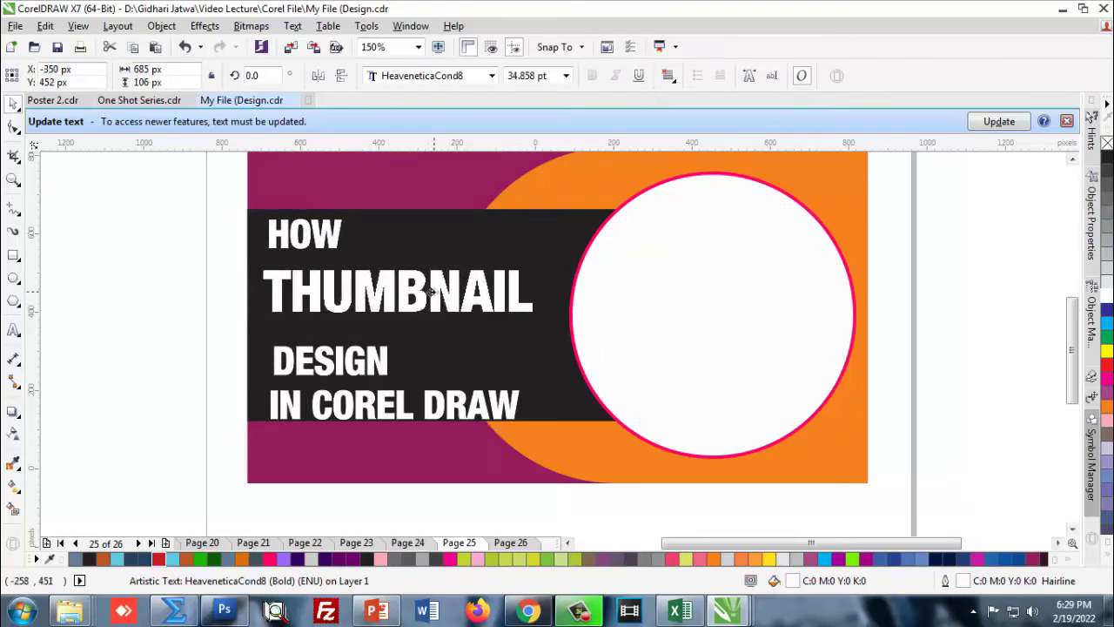
left_click(230, 303)
Give HOW the medium HeaveneticaCond6 weight, keeping THUMBNAIL's original weight
left_click(346, 292)
left_click(492, 76)
mouse_move(427, 484)
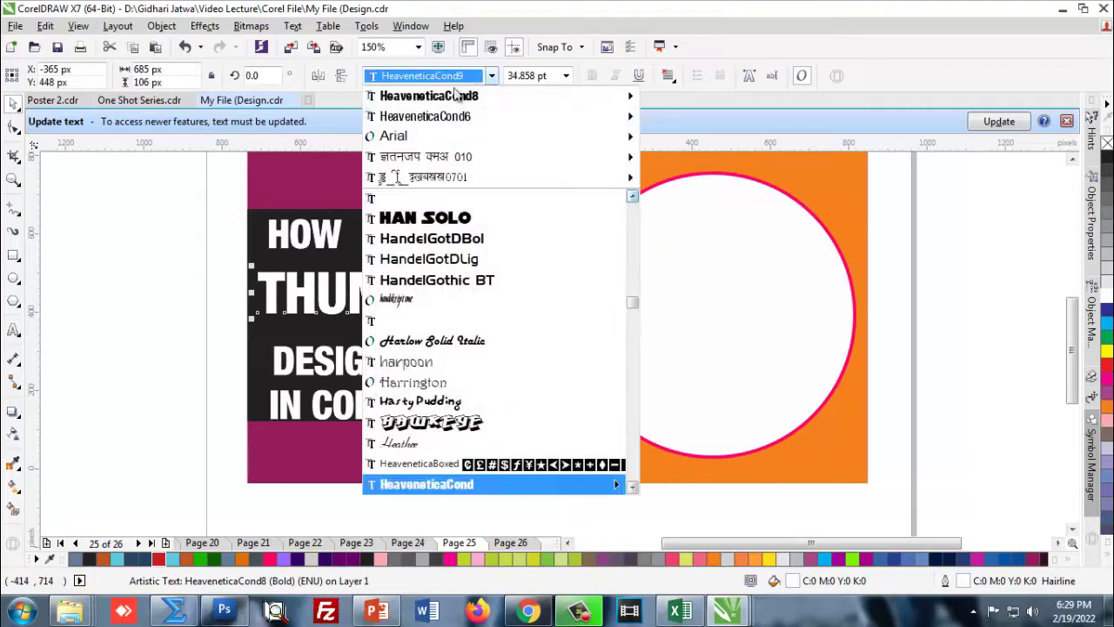
left_click(714, 234)
left_click(158, 291)
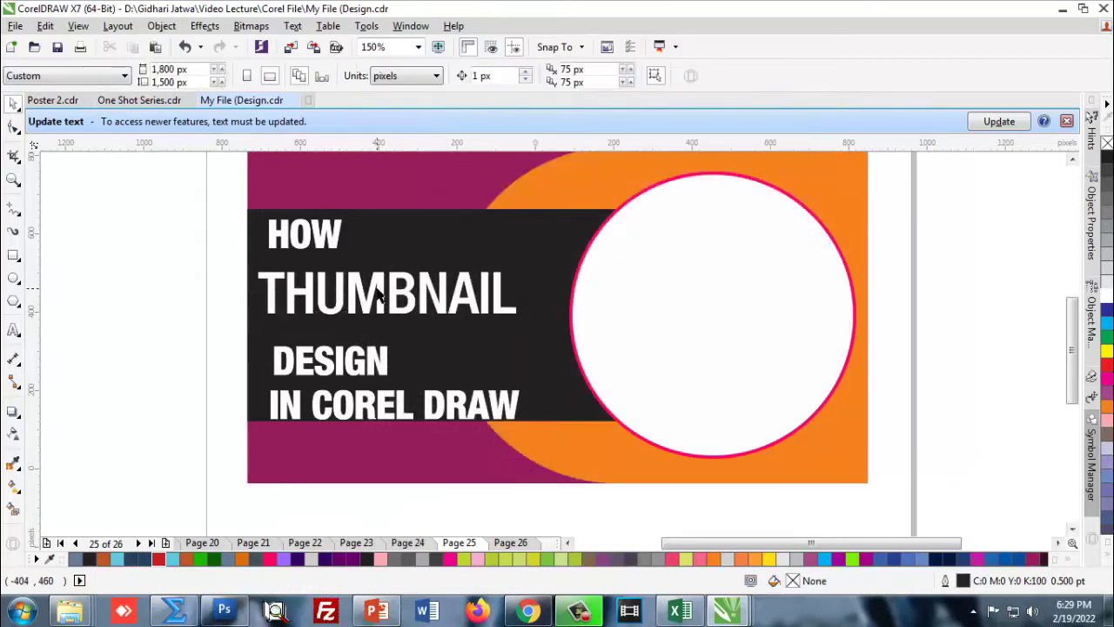
key("ctrl+z")
left_click(158, 291)
left_click(302, 235)
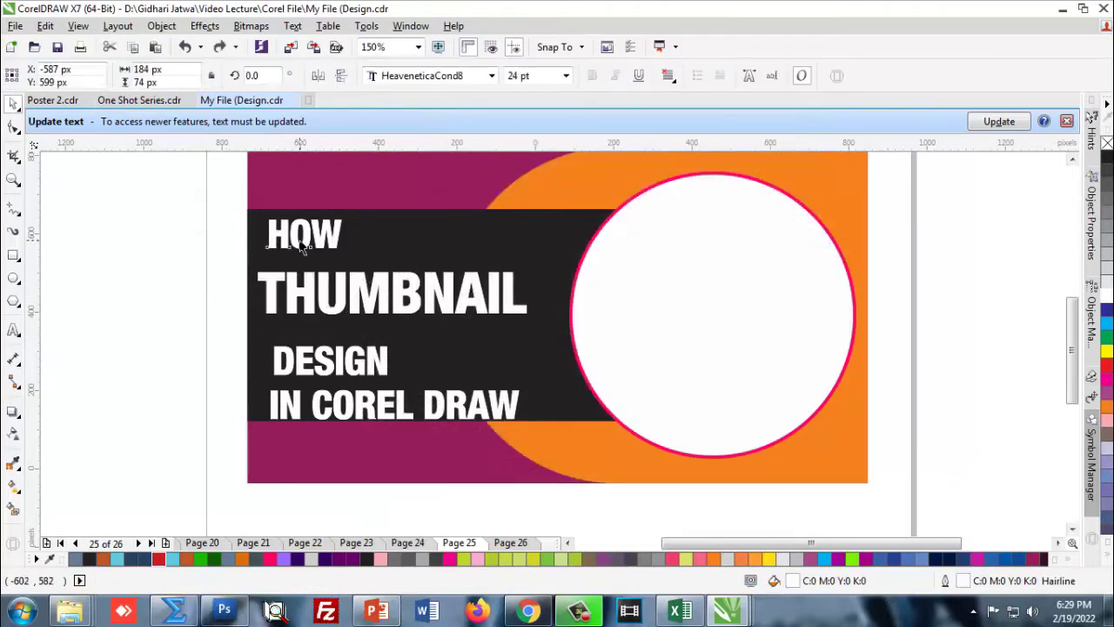
left_click(493, 75)
left_click(714, 233)
left_click(166, 261)
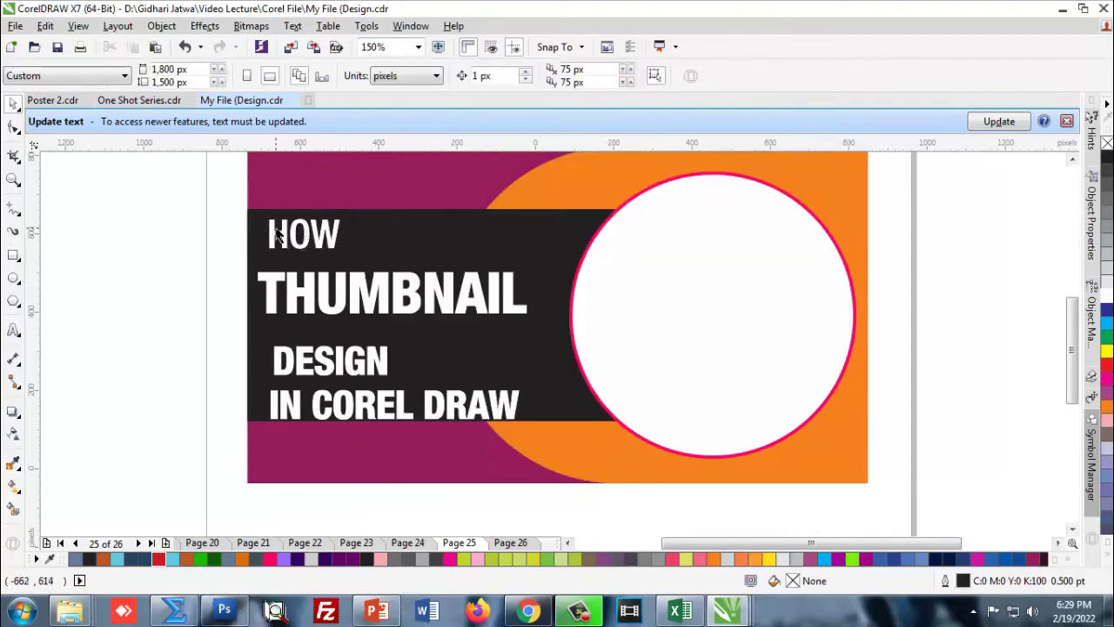
scroll(301, 234, "up", 1)
Stretch HOW wider across the panel and enlarge THUMBNAIL slightly
left_click(309, 261)
left_click_drag(296, 263, 296, 256)
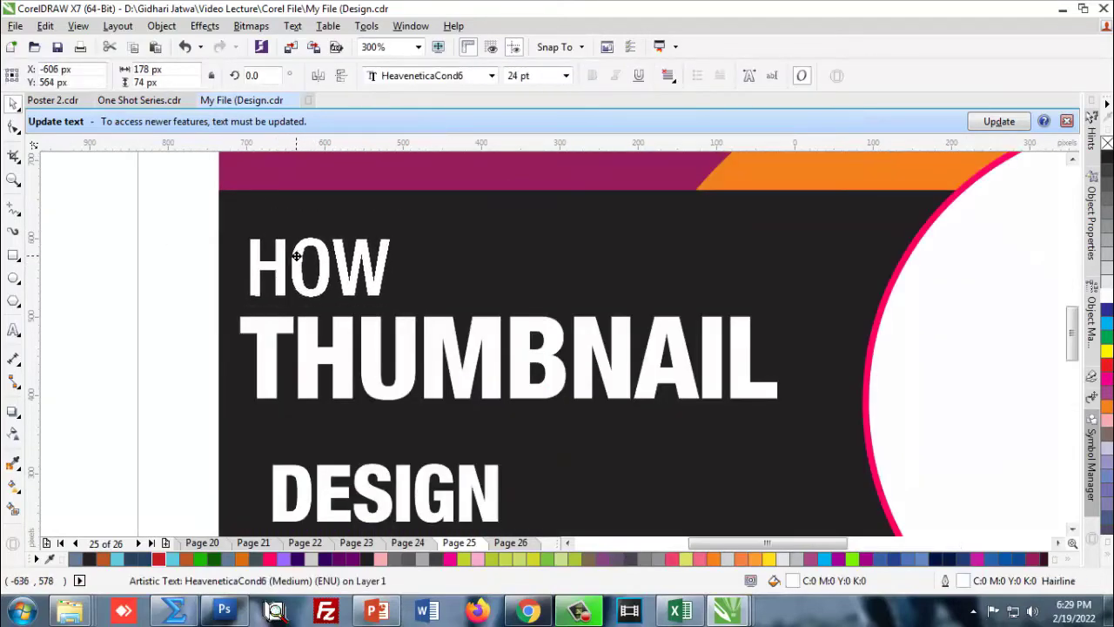
left_click_drag(398, 267, 462, 266)
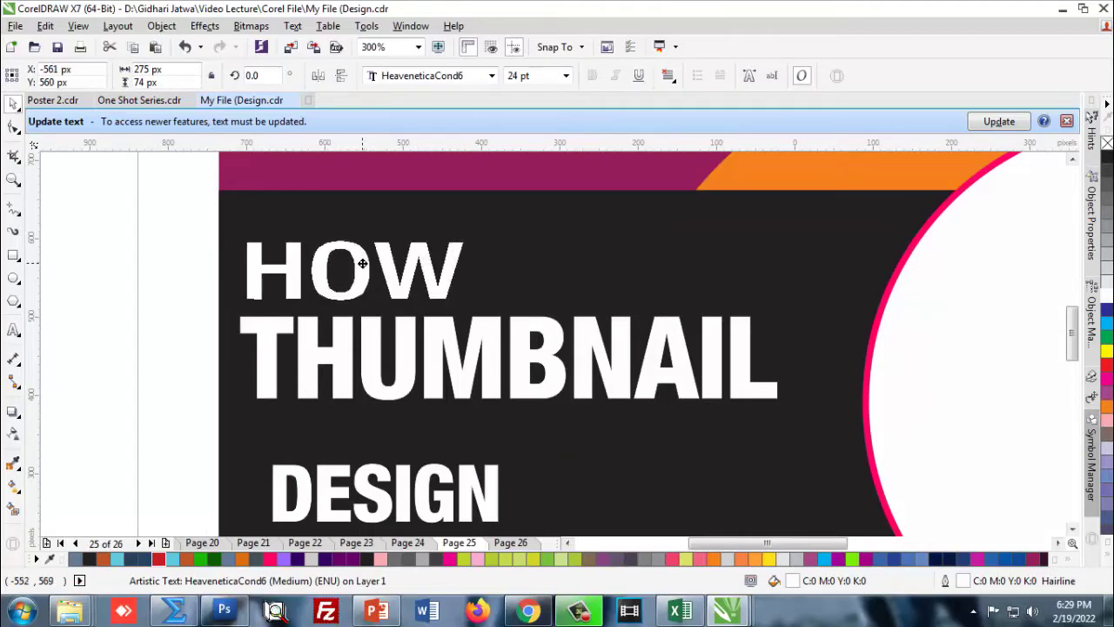
left_click_drag(363, 263, 363, 265)
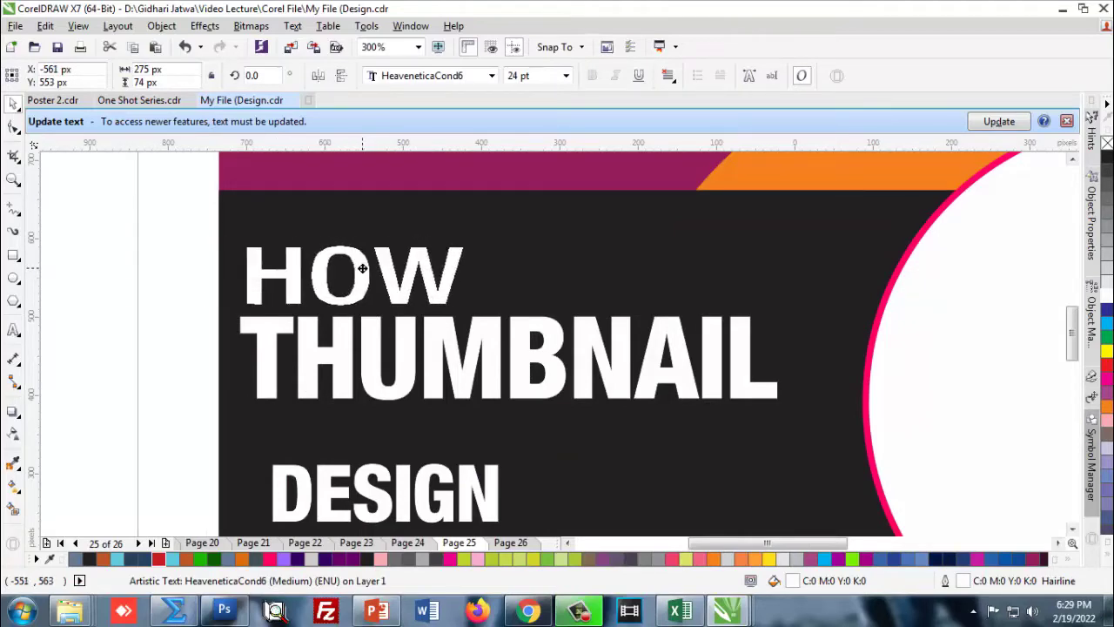
scroll(363, 265, "down", 1)
left_click(464, 287)
left_click(405, 300)
scroll(405, 301, "up", 1)
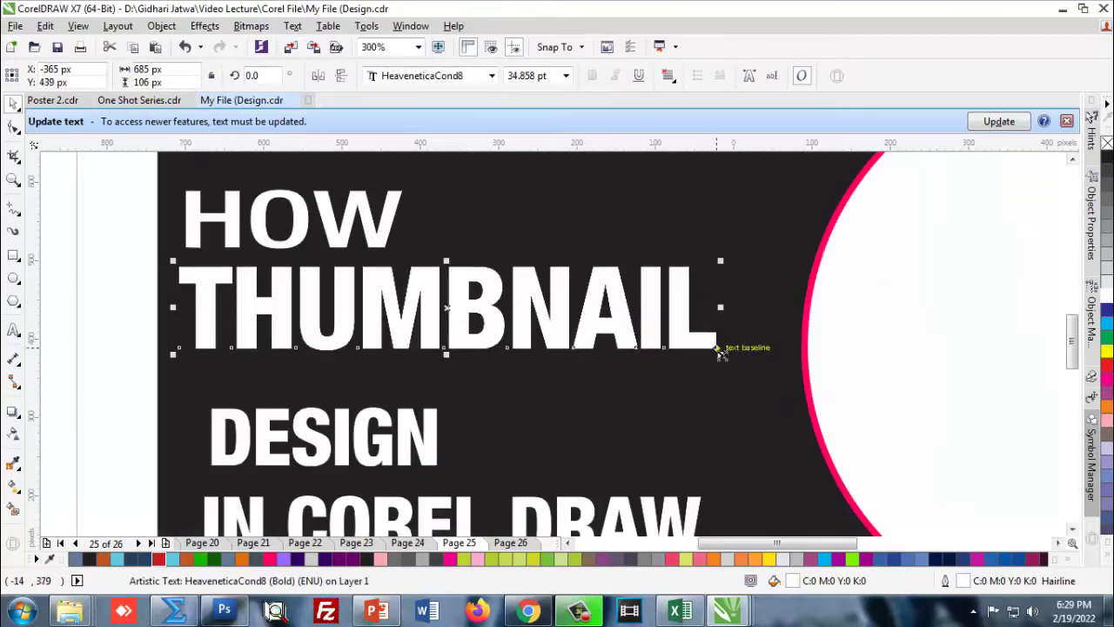
left_click_drag(721, 352, 736, 357)
scroll(453, 309, "down", 2)
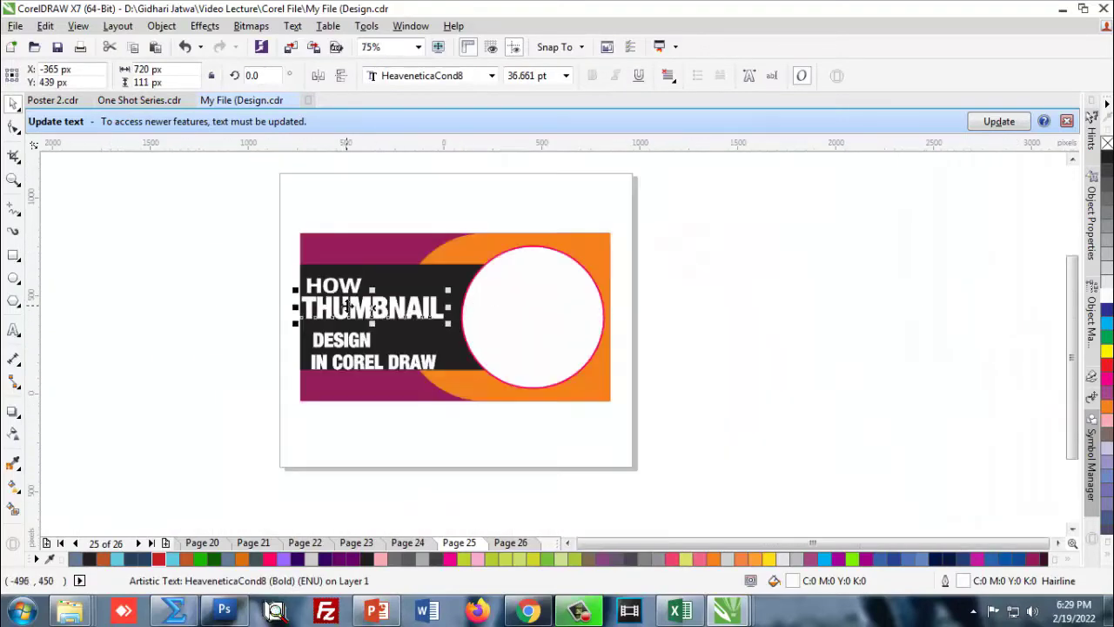
Nudge THUMBNAIL and move IN COREL DRAW down onto the purple band
left_click_drag(347, 305, 350, 308)
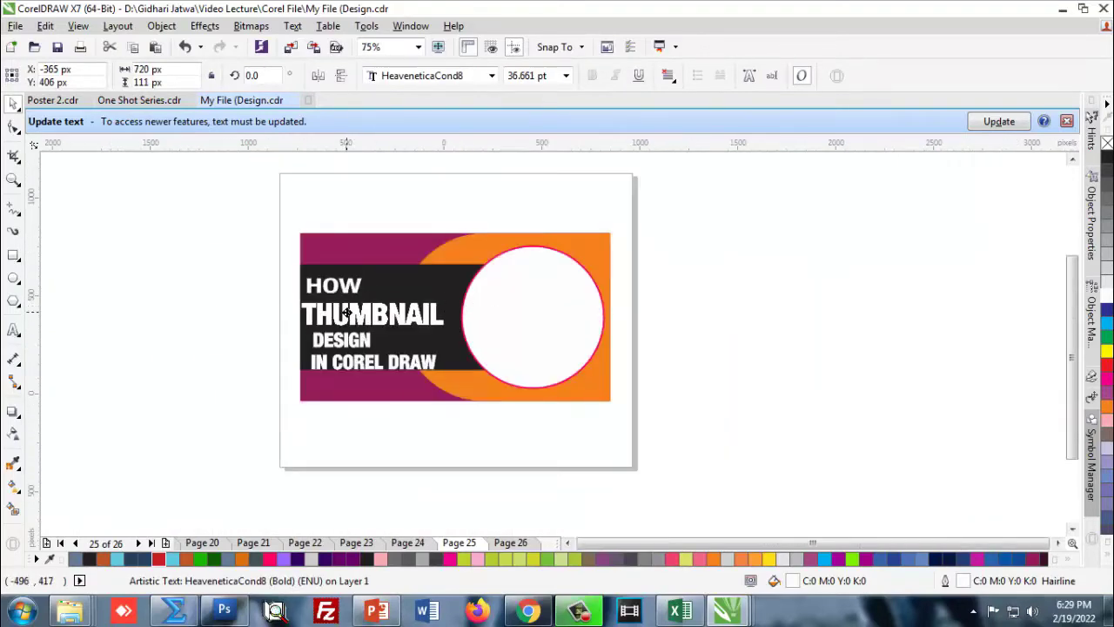
left_click(243, 326)
scroll(357, 365, "up", 1)
scroll(352, 327, "down", 1)
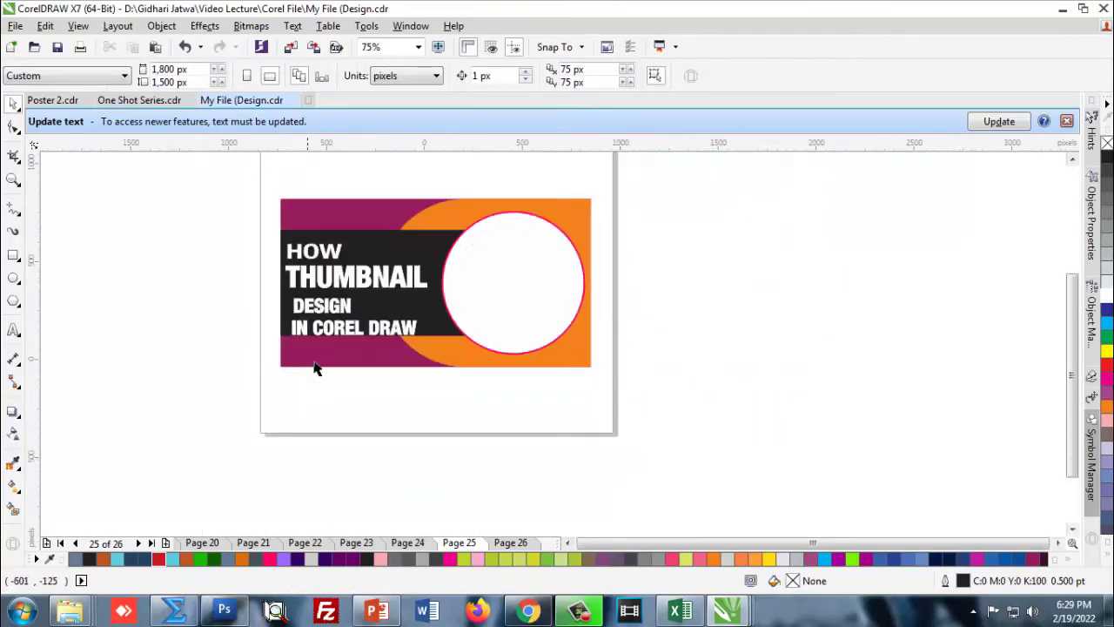
scroll(315, 363, "up", 1)
scroll(306, 316, "down", 1)
left_click(343, 309)
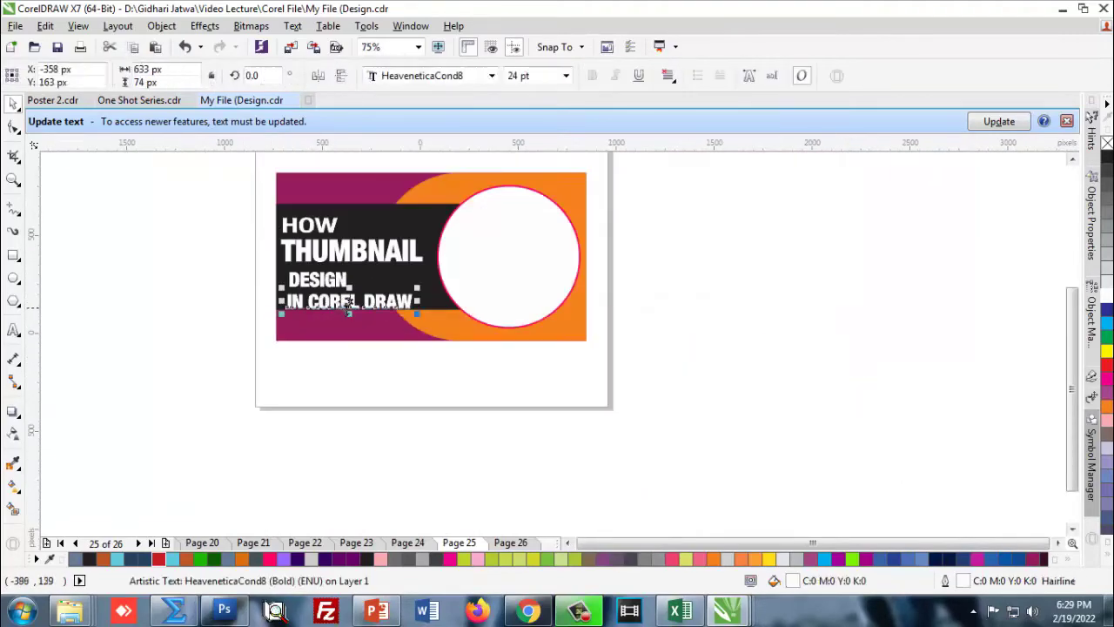
scroll(344, 309, "up", 1)
left_click(340, 337)
key("ctrl+z")
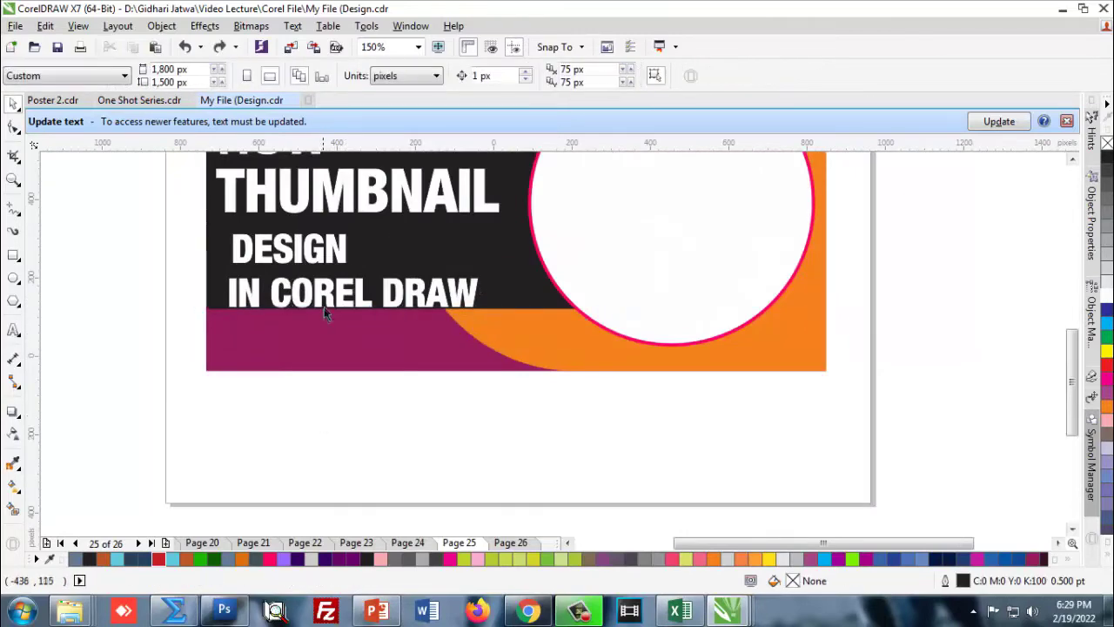
left_click(331, 296)
left_click_drag(331, 296, 336, 331)
left_click(321, 421)
scroll(305, 338, "up", 1)
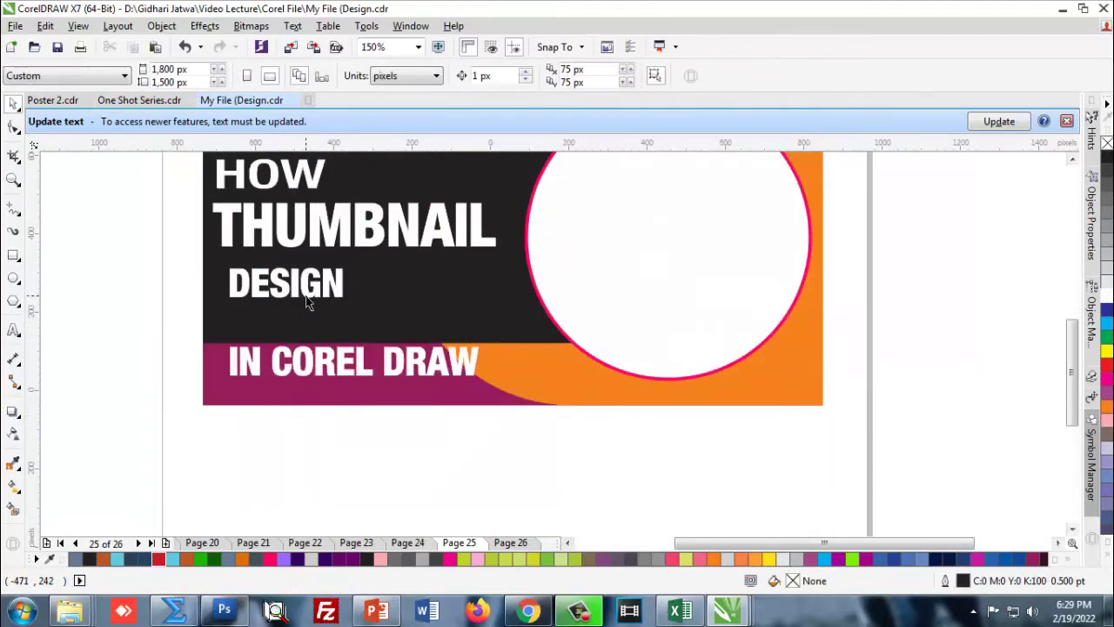
Enlarge DESIGN to about 35 pt and centre it under THUMBNAIL
left_click(315, 287)
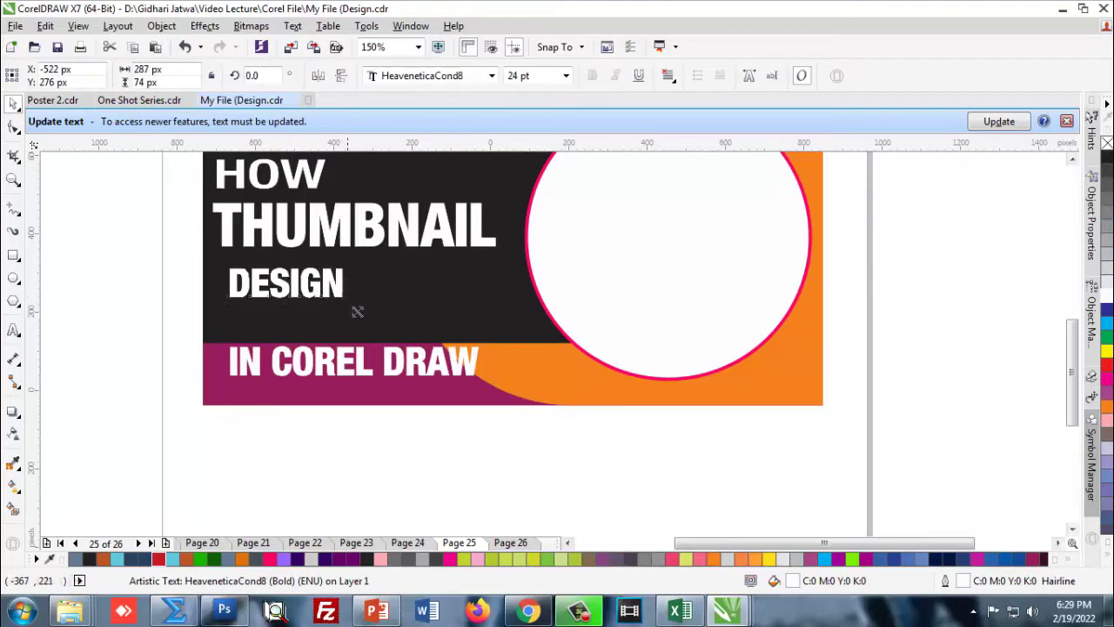
left_click_drag(349, 303, 374, 317)
left_click_drag(273, 284, 335, 281)
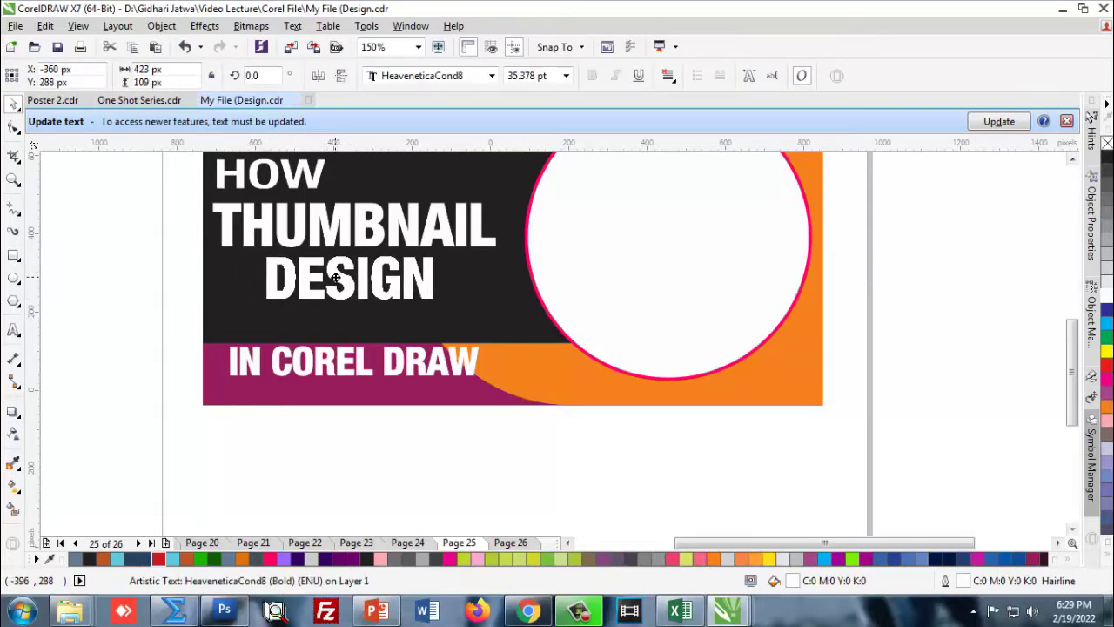
left_click_drag(335, 281, 341, 282)
left_click(348, 240, "shift")
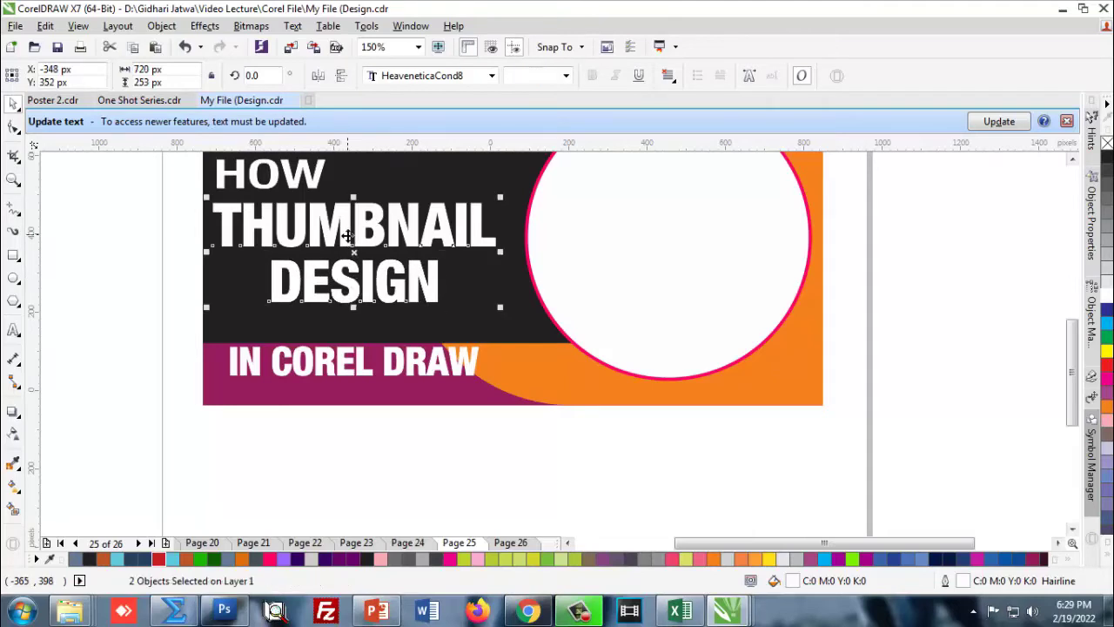
key("F3")
Marquee-select HOW, THUMBNAIL and DESIGN and move them up together
left_click(338, 364)
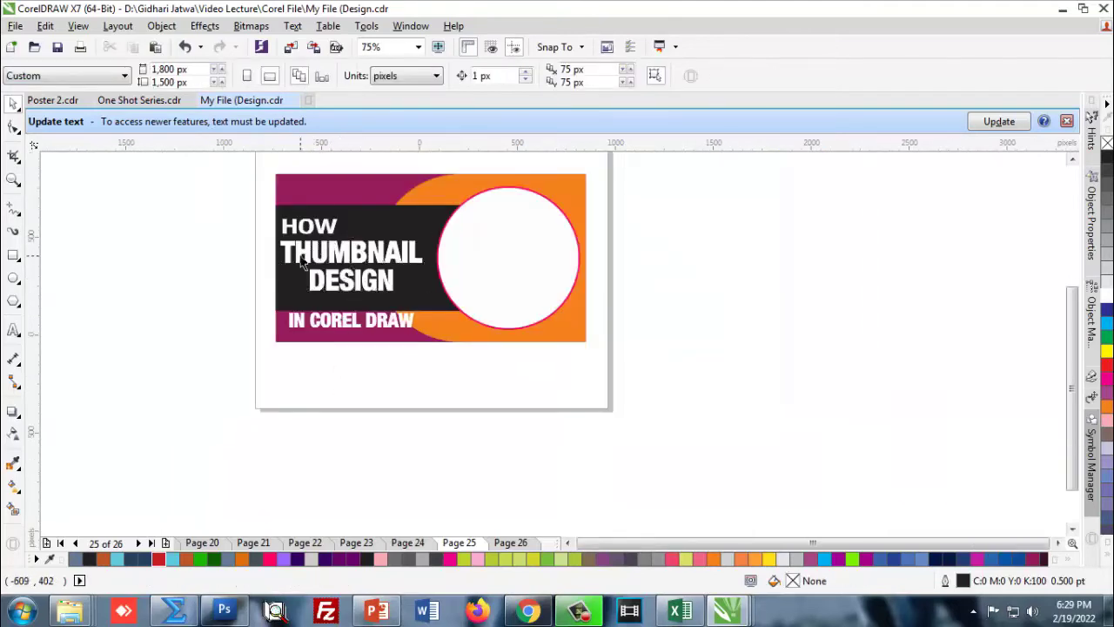
scroll(318, 244, "down", 1)
scroll(318, 244, "up", 1)
left_click_drag(241, 214, 411, 312)
scroll(327, 254, "up", 1)
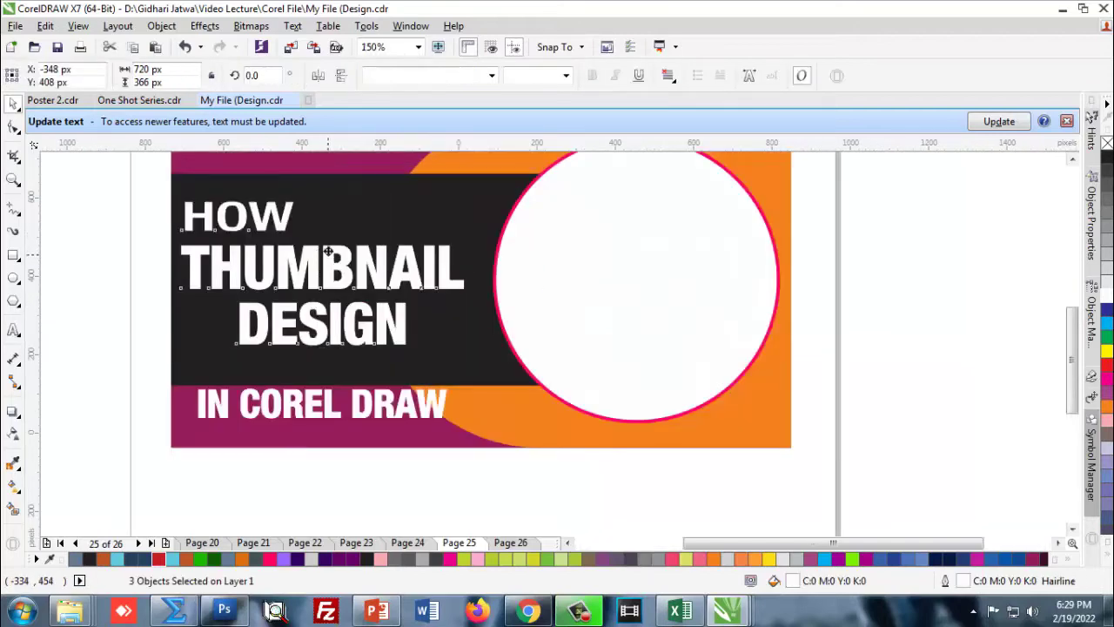
left_click_drag(328, 252, 327, 235)
left_click(82, 385)
Move IN COREL DRAW into the dark panel, set it in non-bold Arial and shrink it
left_click(322, 408)
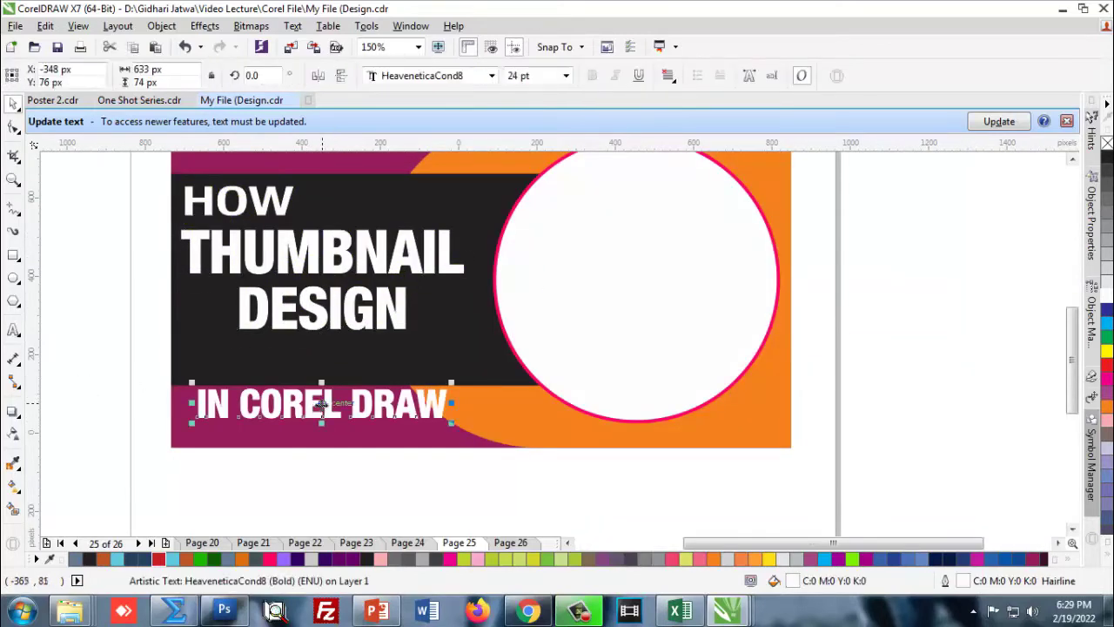
left_click_drag(322, 405, 329, 361)
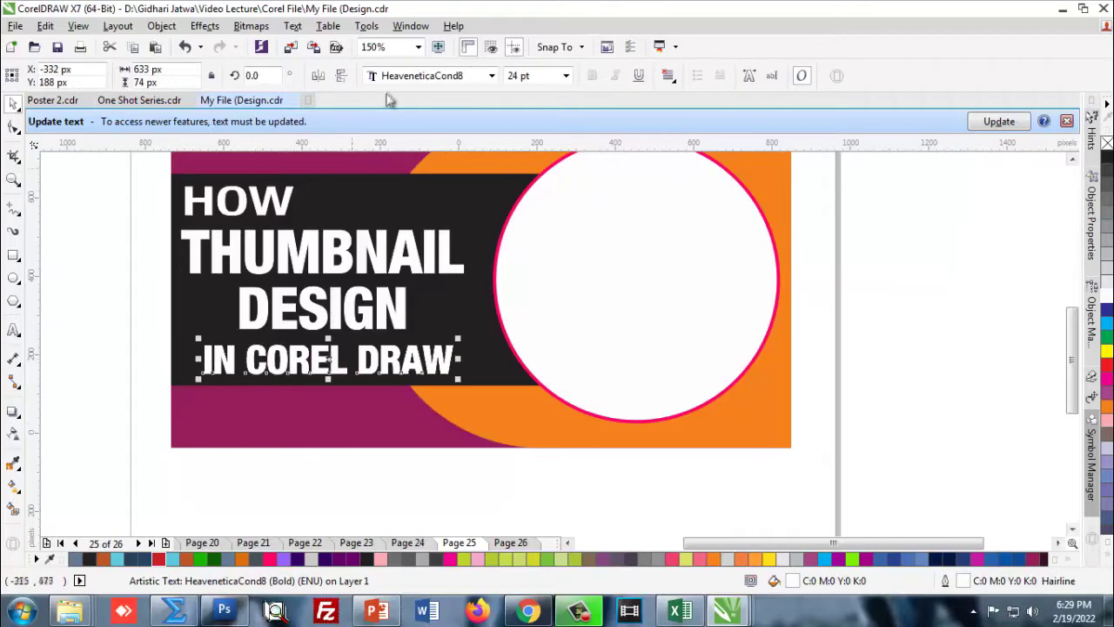
left_click(492, 76)
left_click(418, 180)
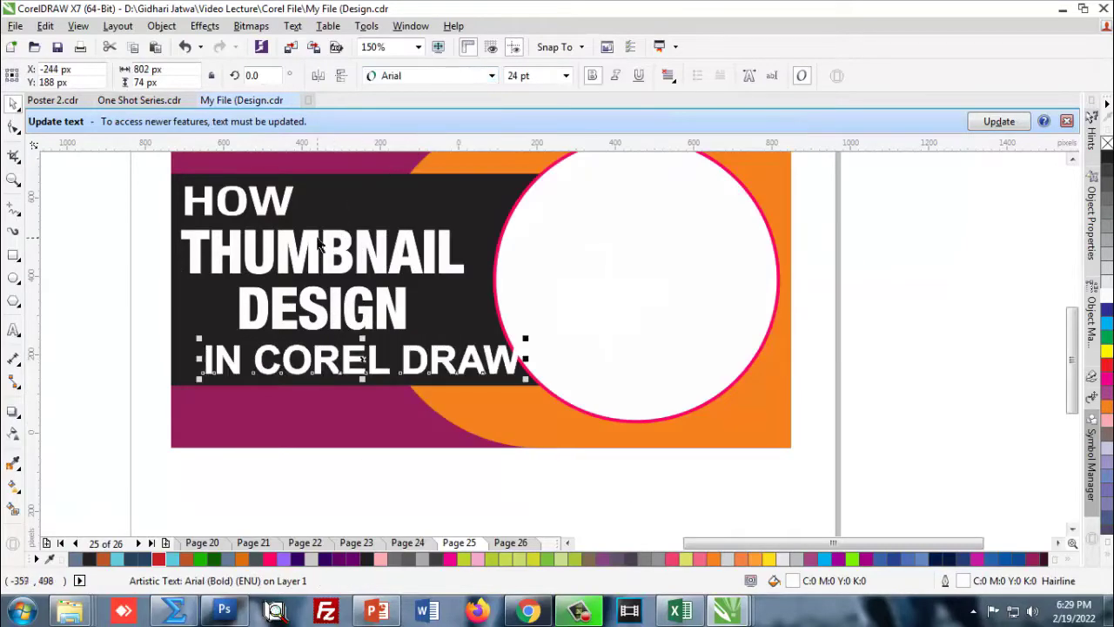
left_click(592, 76)
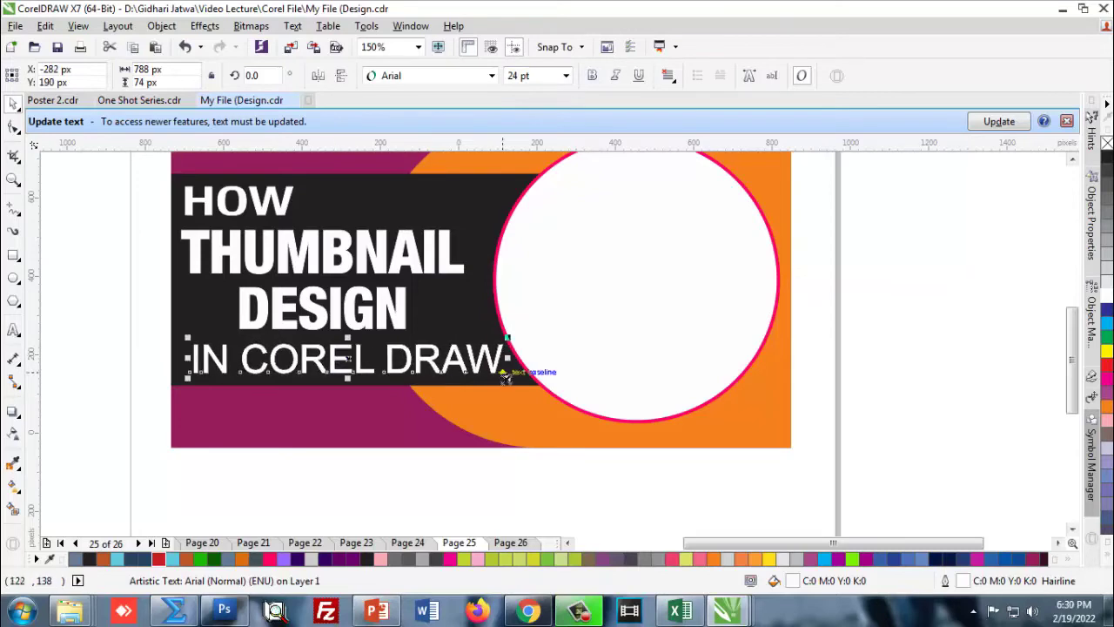
left_click_drag(521, 377, 475, 373)
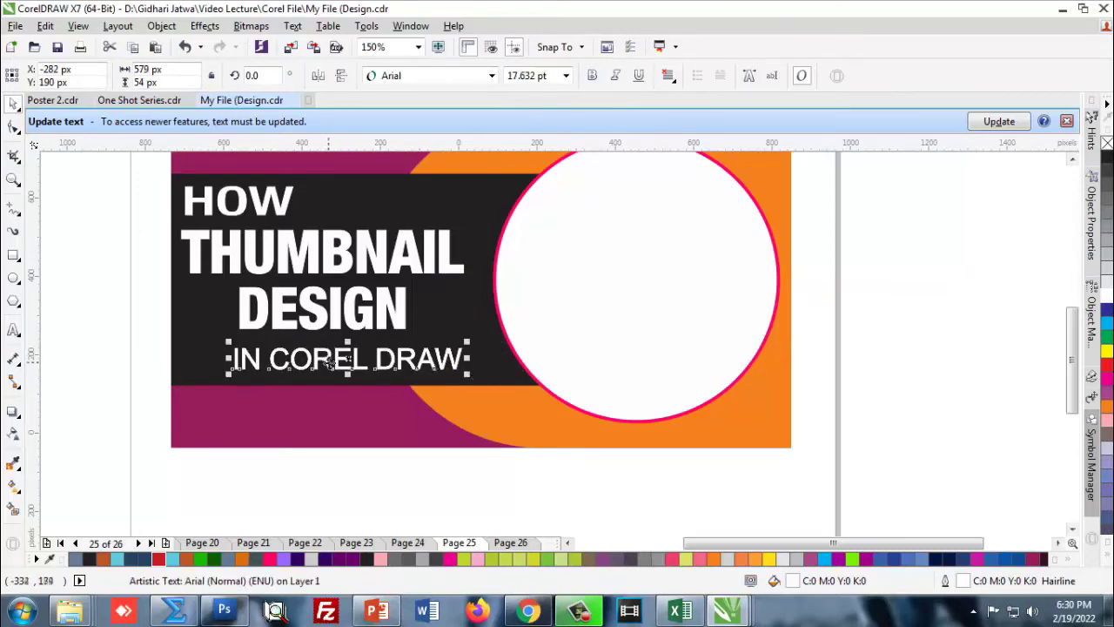
Centre IN COREL DRAW horizontally beneath DESIGN and nudge it slightly up
left_click_drag(330, 362, 317, 361)
left_click(326, 318, "shift")
key("c")
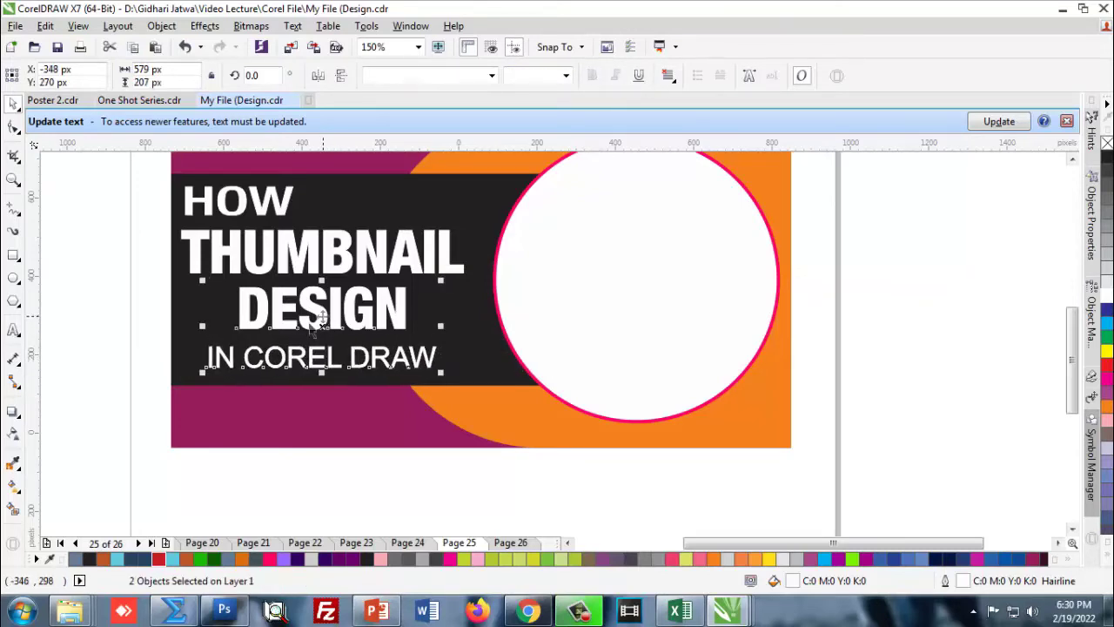
left_click(132, 338)
scroll(308, 376, "down", 1)
scroll(308, 376, "up", 1)
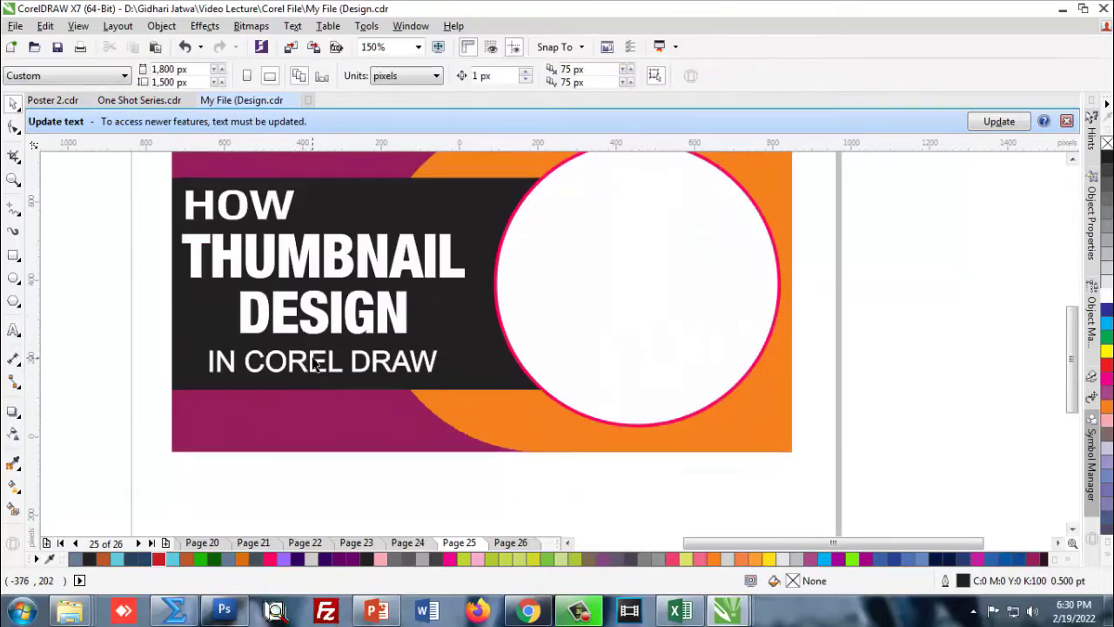
left_click(316, 365)
scroll(316, 366, "up", 1)
left_click_drag(311, 365, 311, 357)
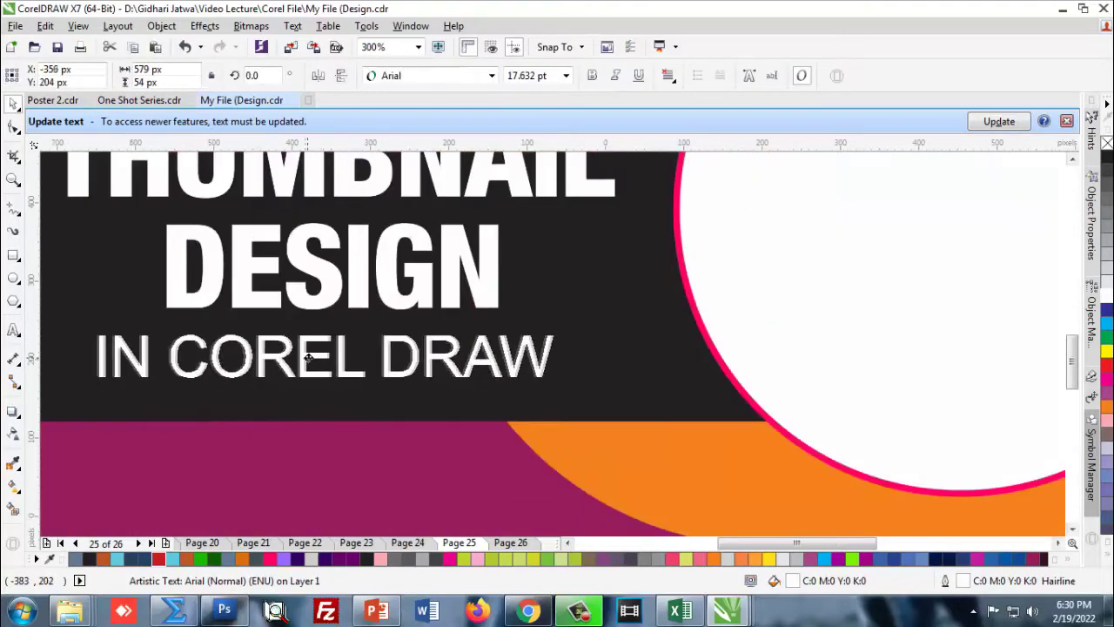
left_click(334, 307, "shift")
scroll(334, 307, "down", 1)
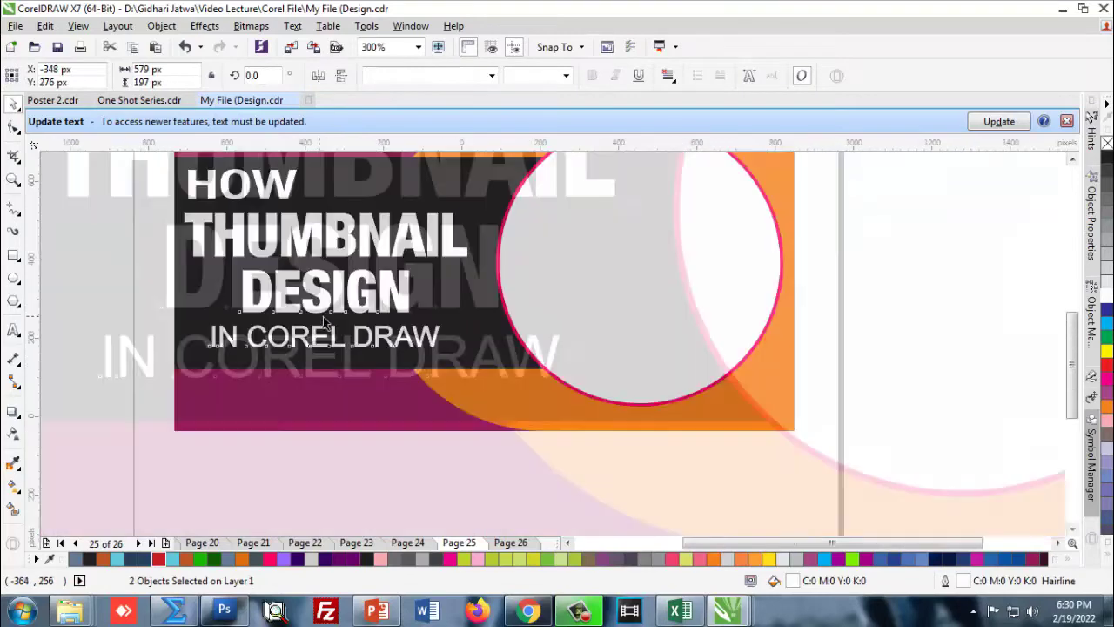
left_click(299, 475)
scroll(320, 344, "up", 1)
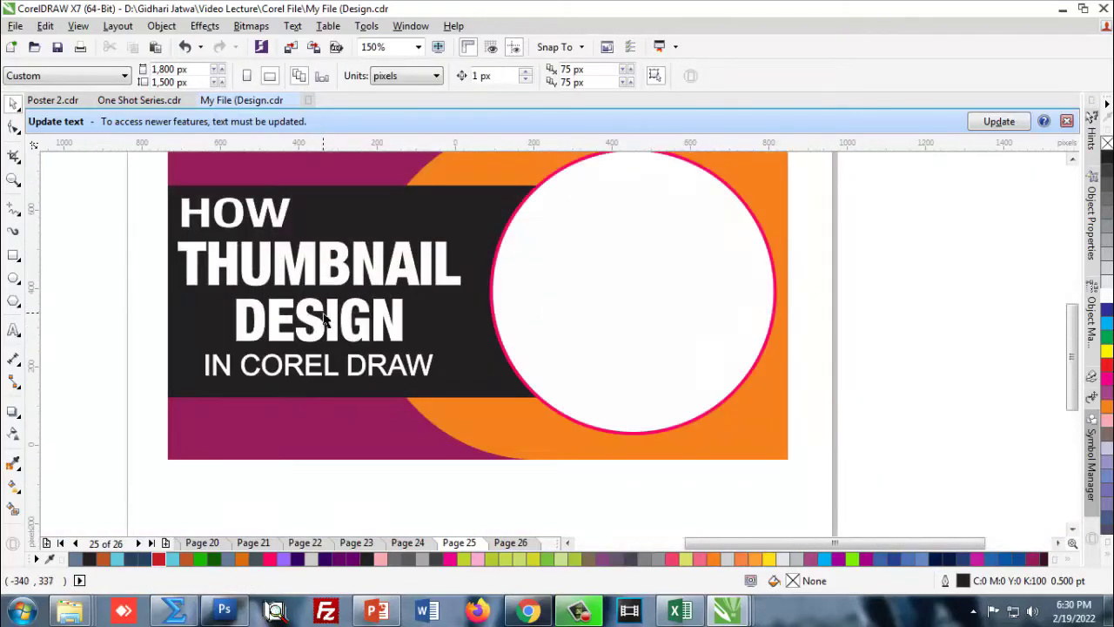
left_click(302, 268)
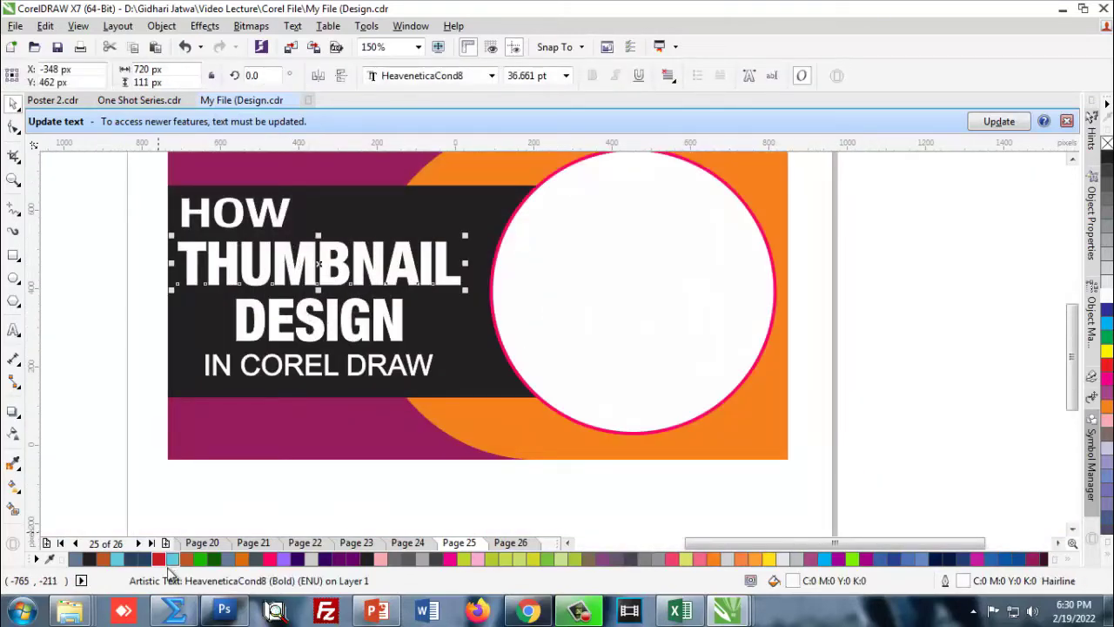
Outline THUMBNAIL in yellow from the palette, leaving its font size unchanged
right_click(159, 559)
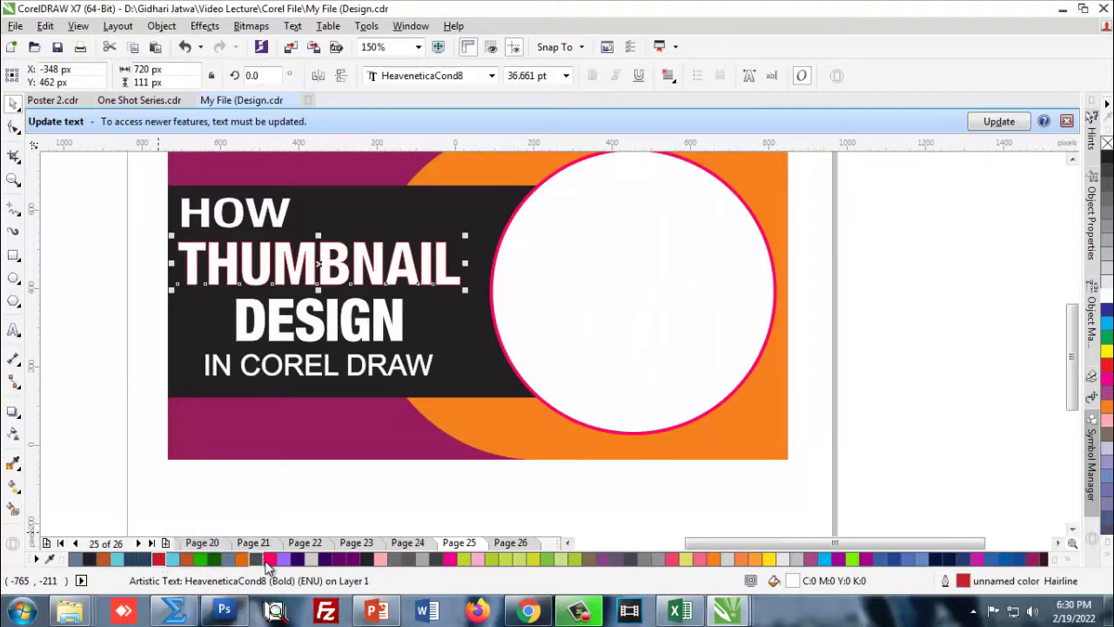
right_click(1106, 351)
scroll(256, 255, "up", 1)
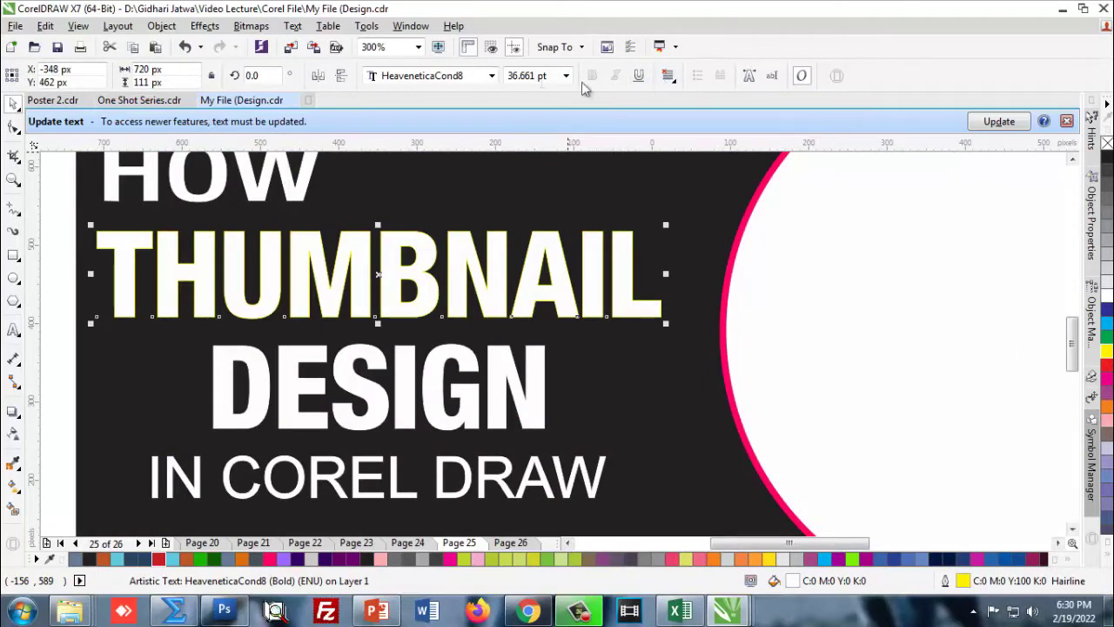
left_click(566, 76)
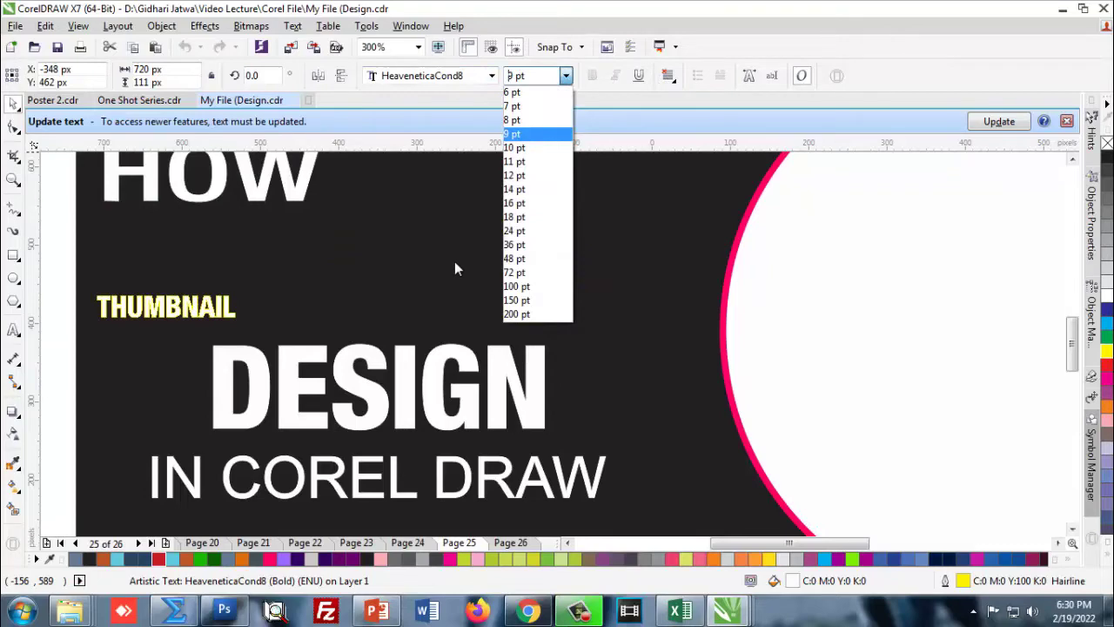
key("Escape")
scroll(455, 261, "down", 1)
left_click(213, 289)
scroll(213, 289, "up", 1)
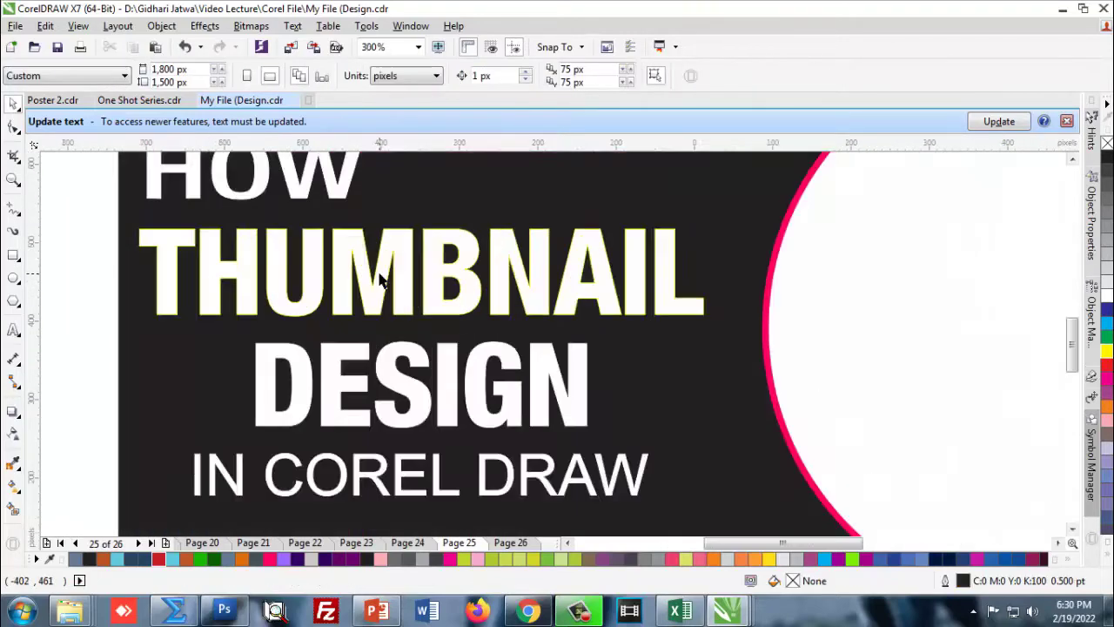
scroll(380, 281, "down", 1)
left_click(387, 271)
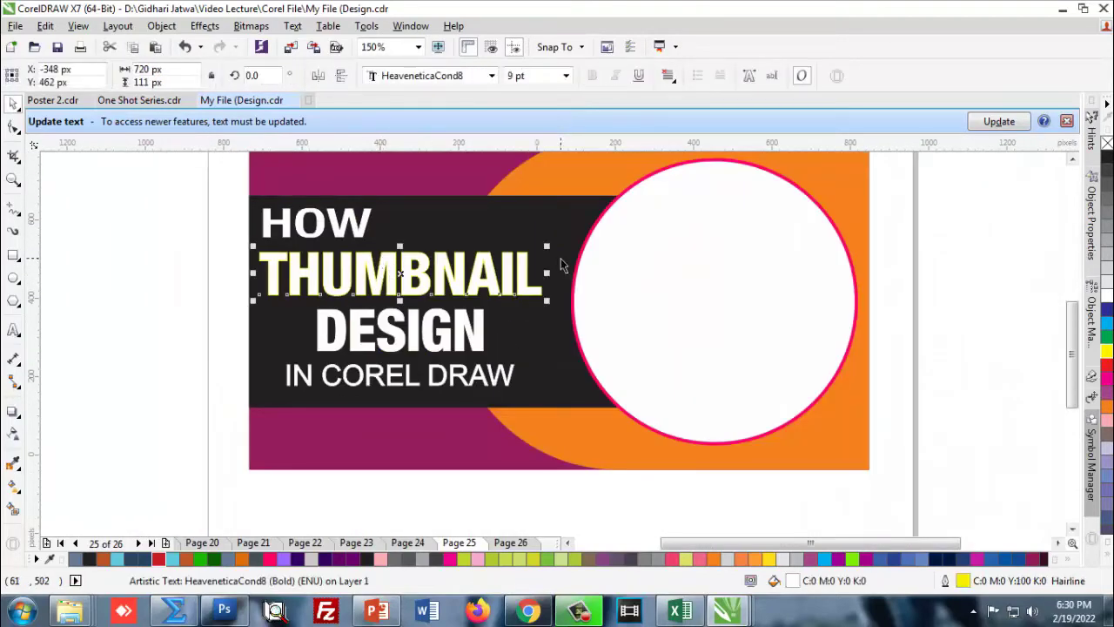
Set THUMBNAIL's outline width to 1.5 pt in the Outline Pen dialog
key("F12")
left_click_drag(535, 131, 678, 125)
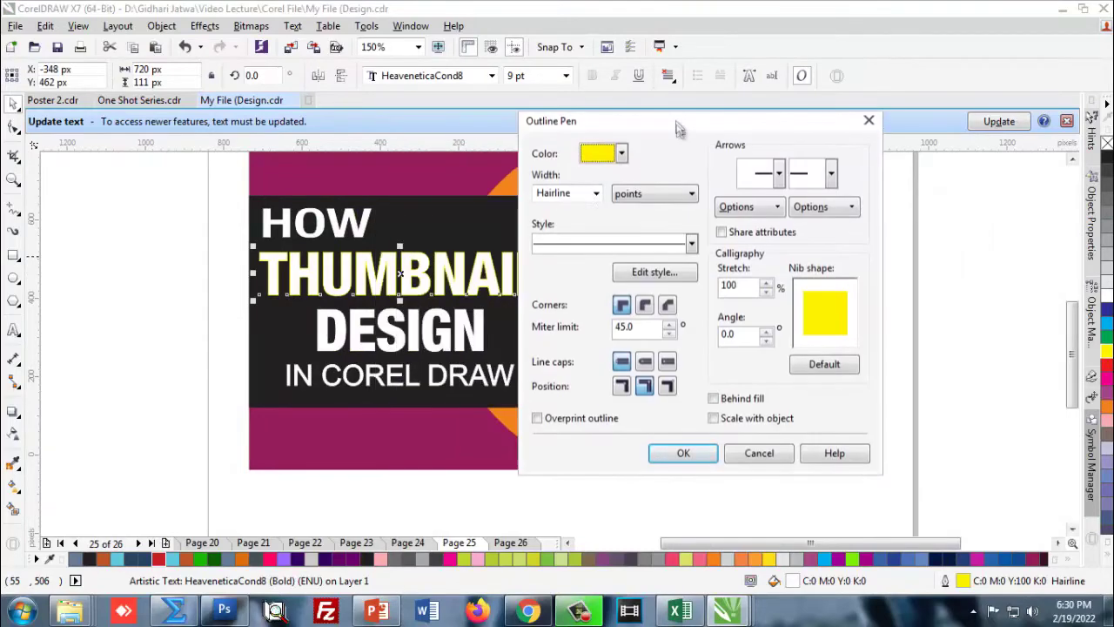
left_click(596, 194)
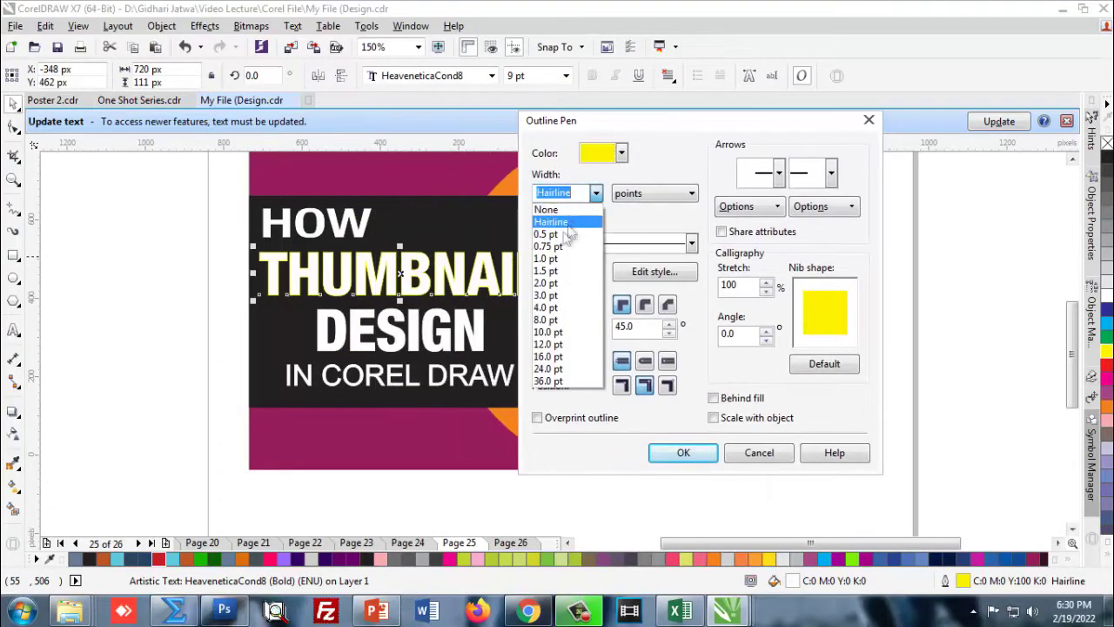
left_click(547, 271)
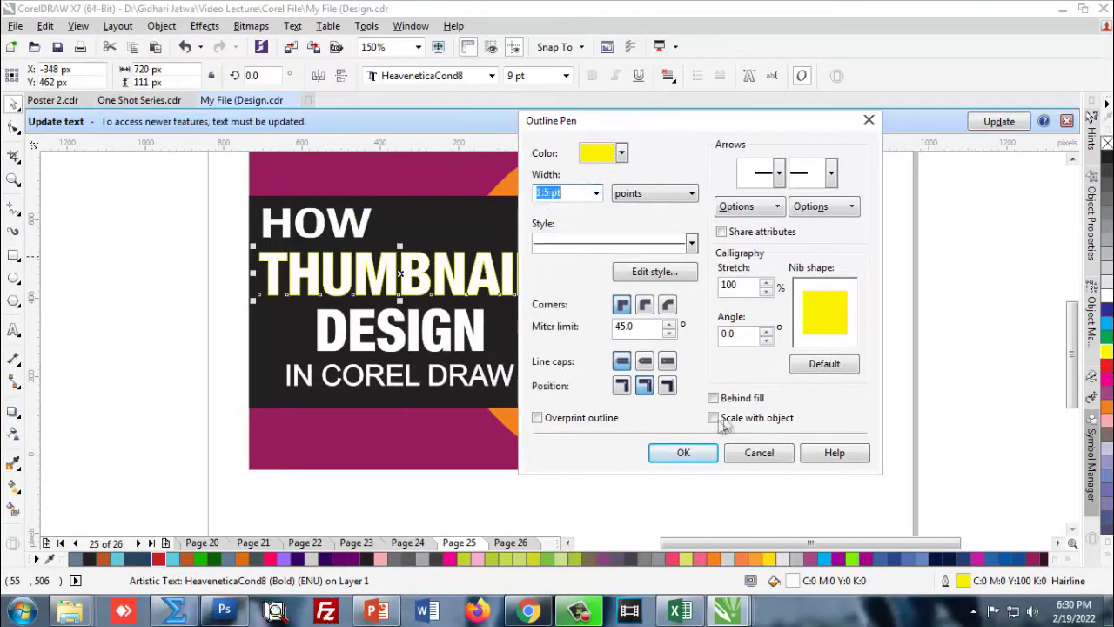
left_click(684, 453)
left_click(224, 318)
scroll(509, 270, "up", 1)
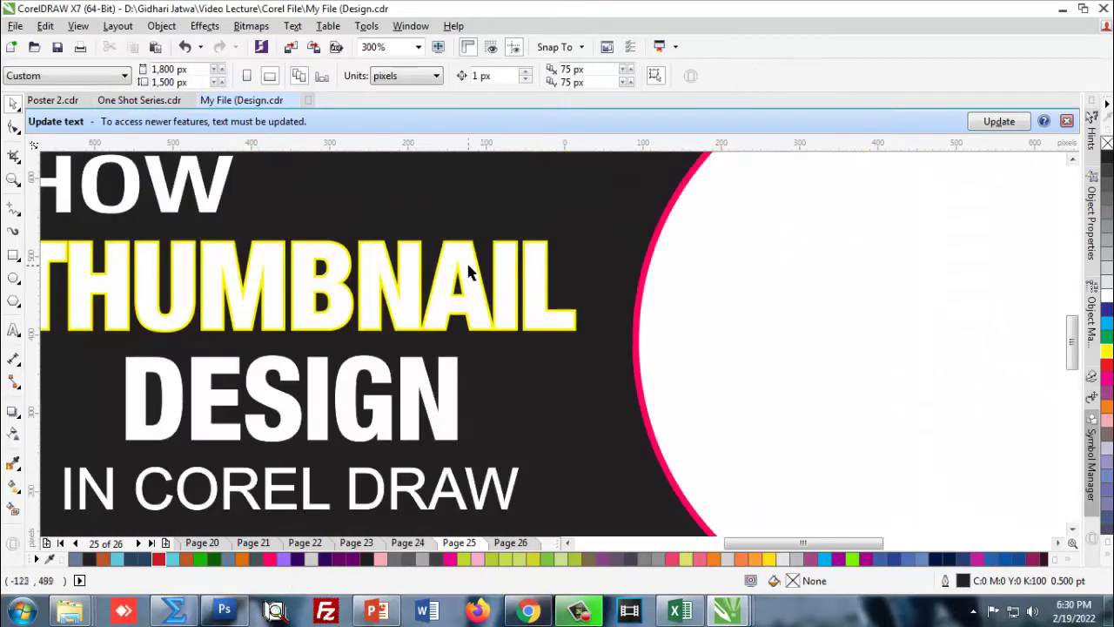
scroll(510, 270, "down", 1)
scroll(463, 259, "up", 2)
scroll(463, 259, "down", 1)
Recolour the THUMBNAIL outline pink from the palette
left_click(463, 260)
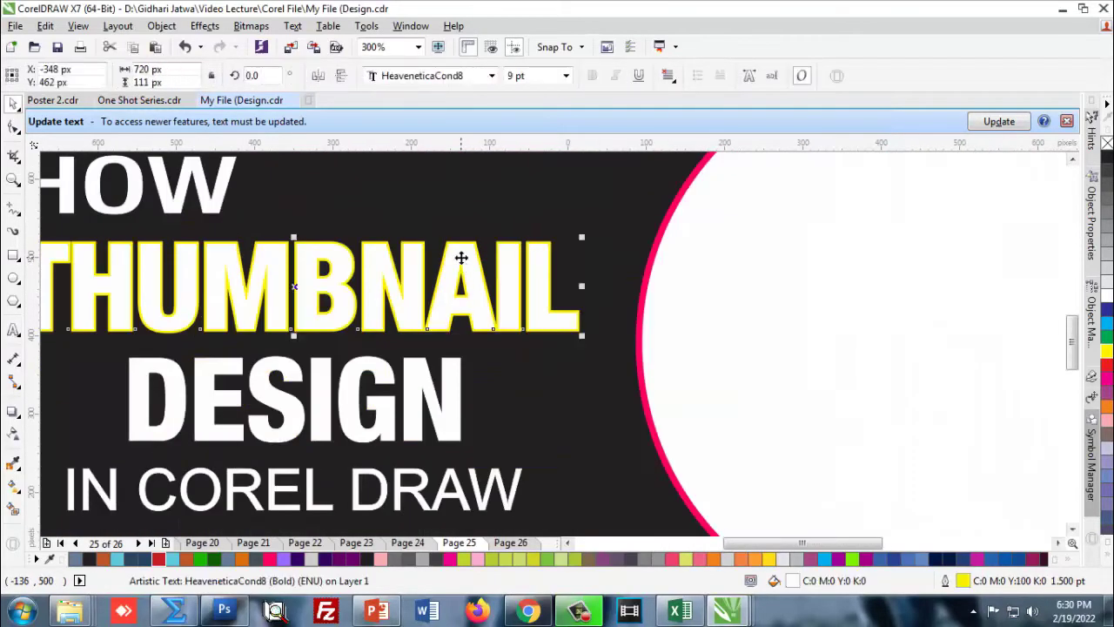
scroll(464, 259, "down", 1)
left_click(278, 559)
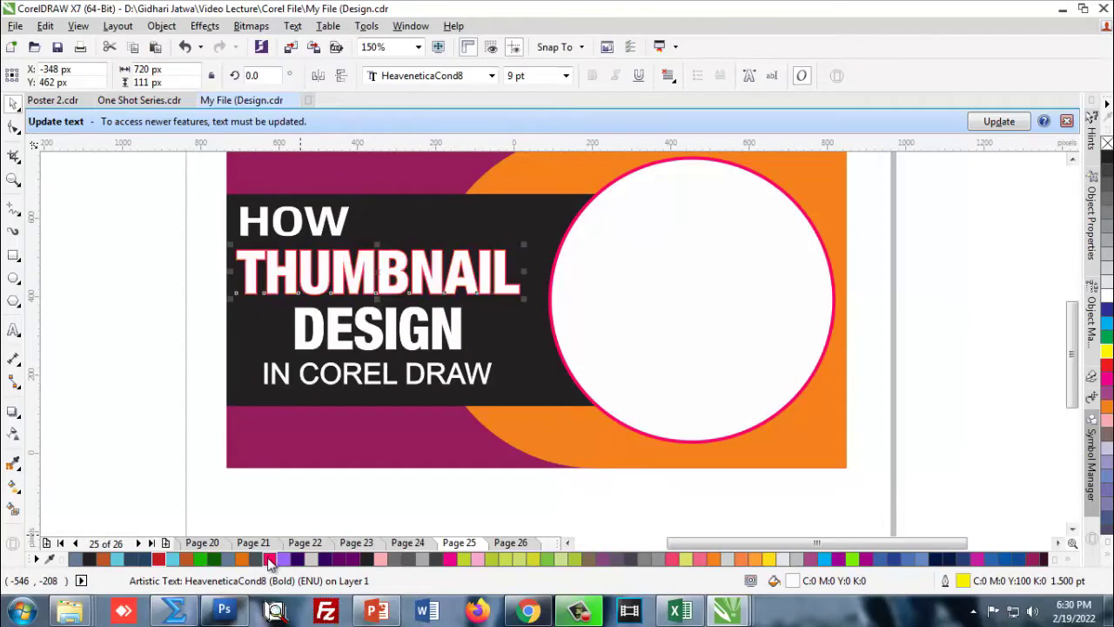
left_click(319, 477)
scroll(335, 412, "down", 1)
scroll(363, 355, "up", 1)
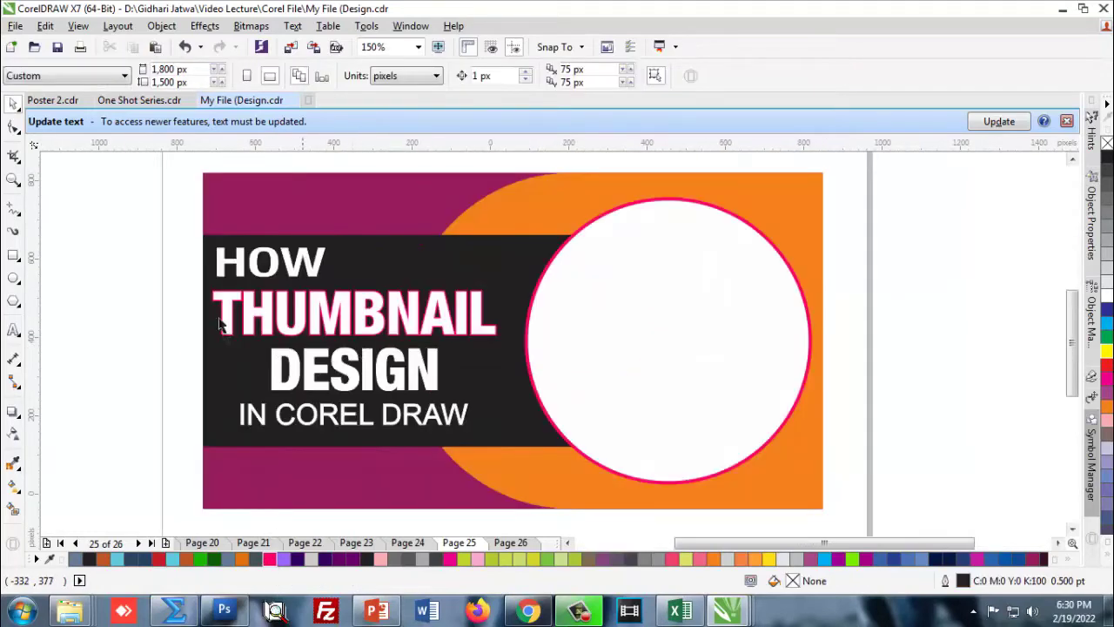
scroll(343, 297, "down", 1)
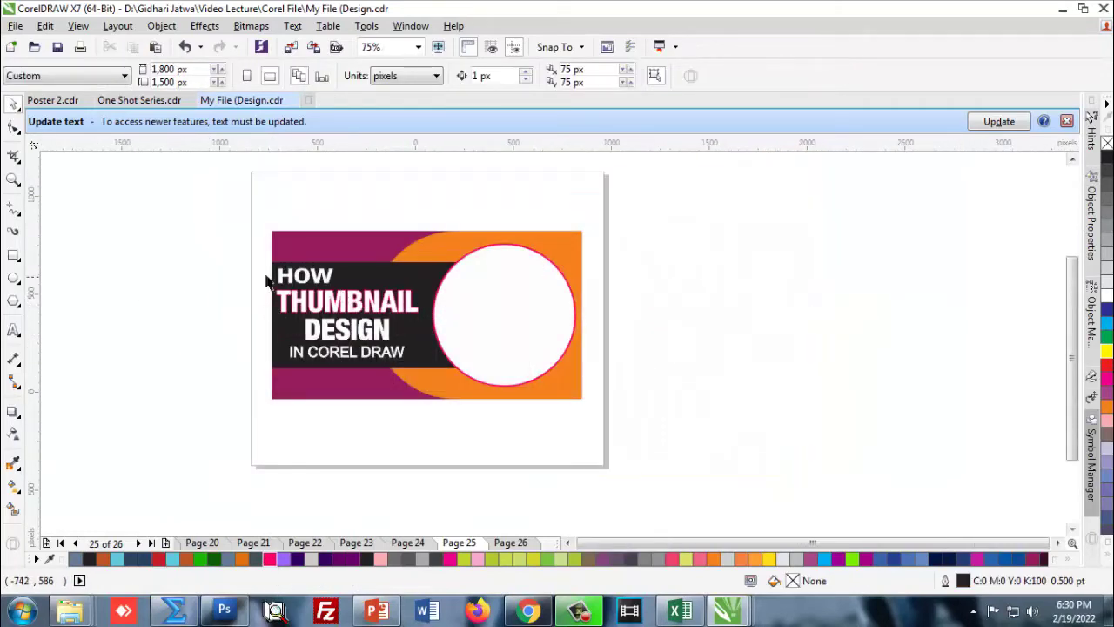
scroll(267, 279, "up", 1)
Group the four headline text lines, then ungroup them again
left_click(507, 383)
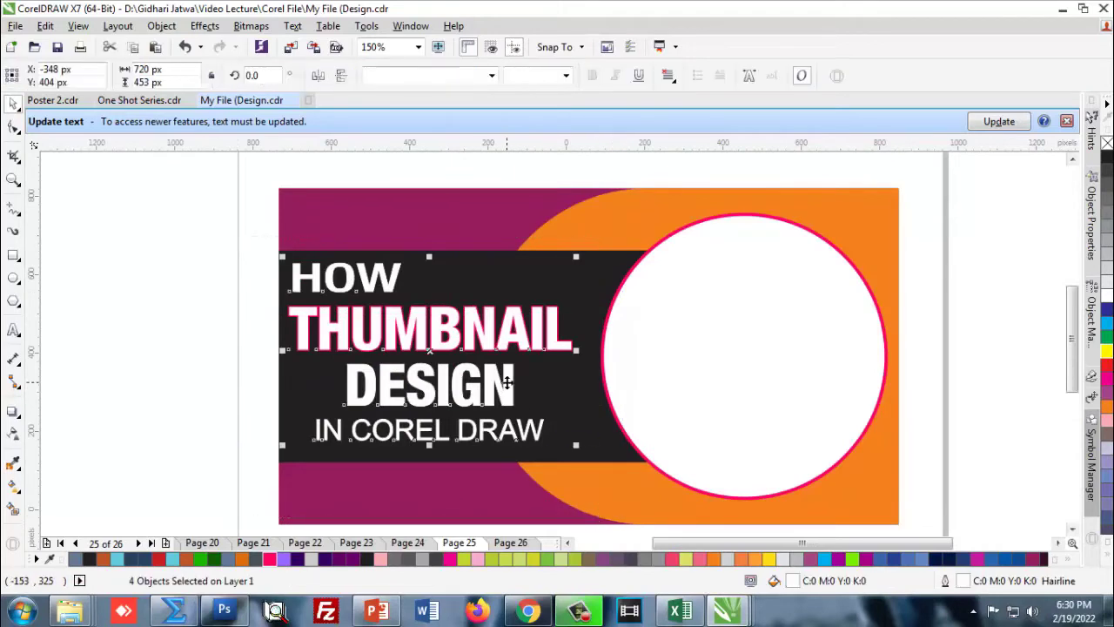
key("ctrl+g")
scroll(461, 344, "down", 1)
left_click(539, 348)
scroll(488, 361, "up", 1)
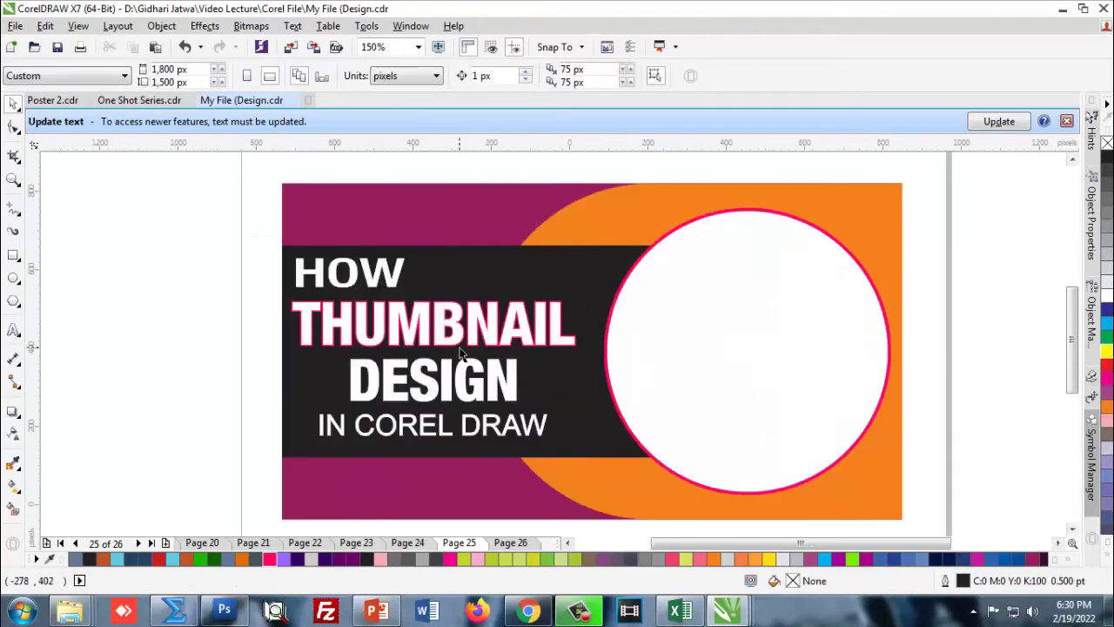
left_click(374, 328)
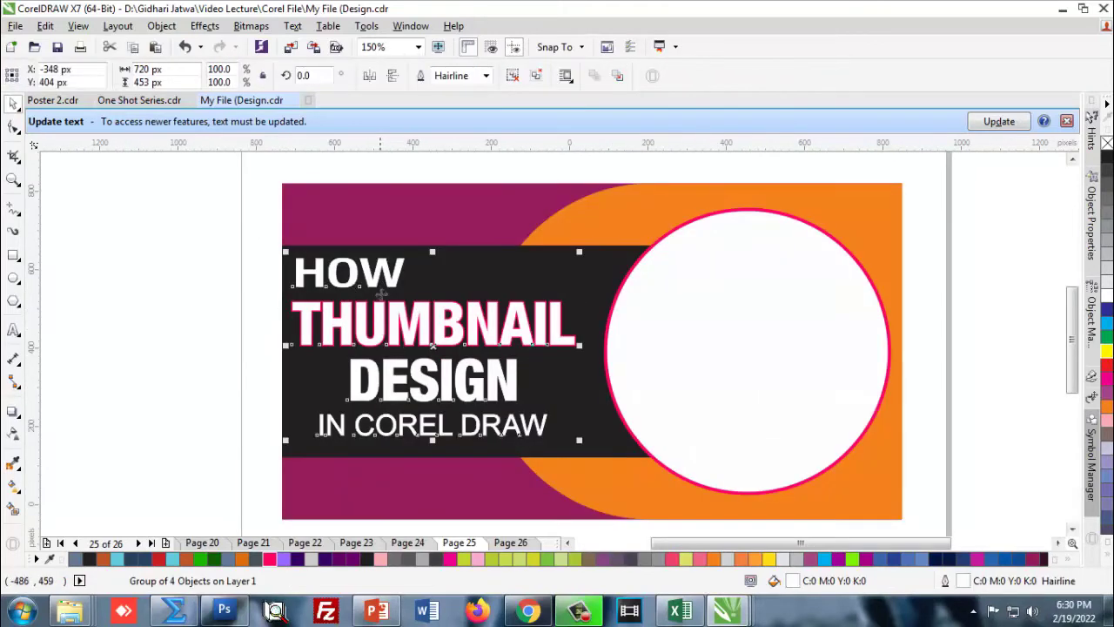
left_click(535, 76)
Fill the word DESIGN with pure yellow
left_click(488, 261)
left_click(397, 383)
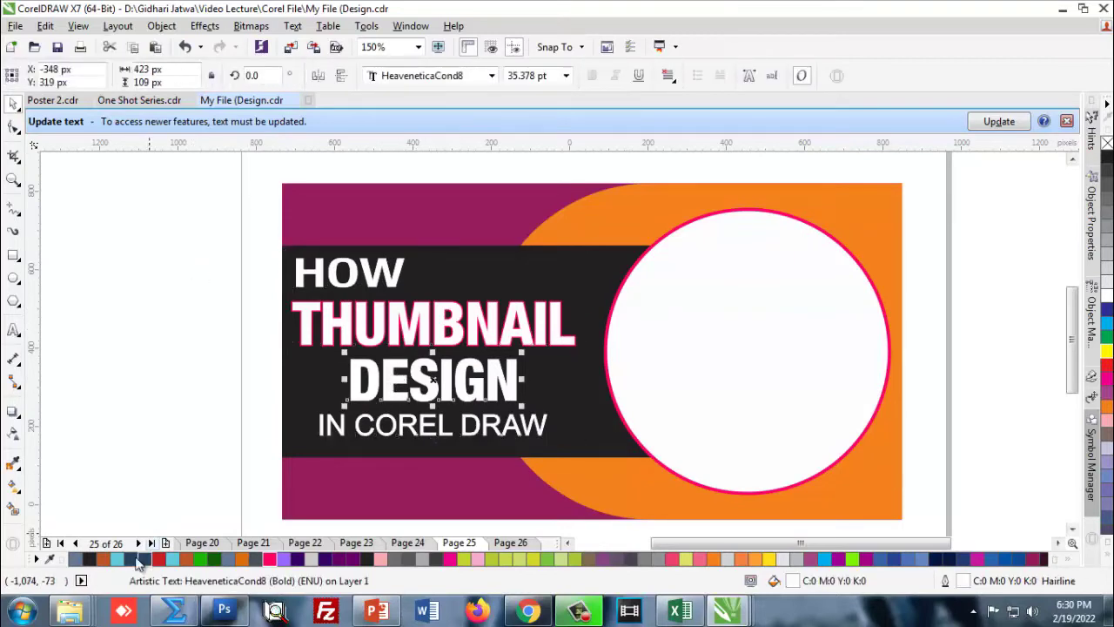
left_click(771, 559)
left_click(1107, 353)
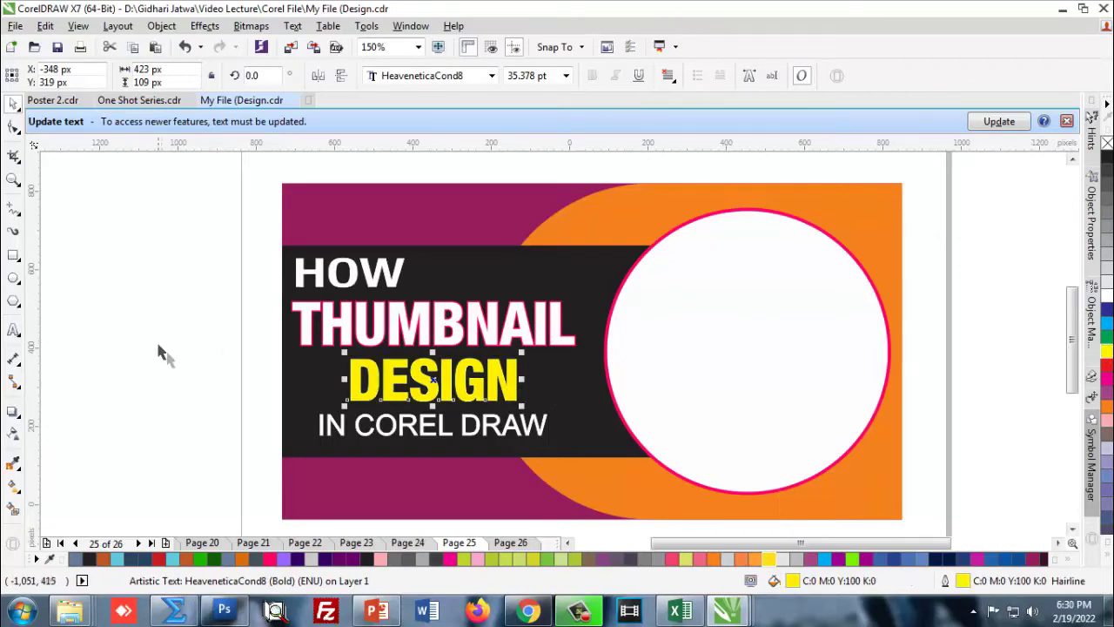
left_click(203, 336)
scroll(202, 336, "down", 2)
scroll(444, 340, "up", 2)
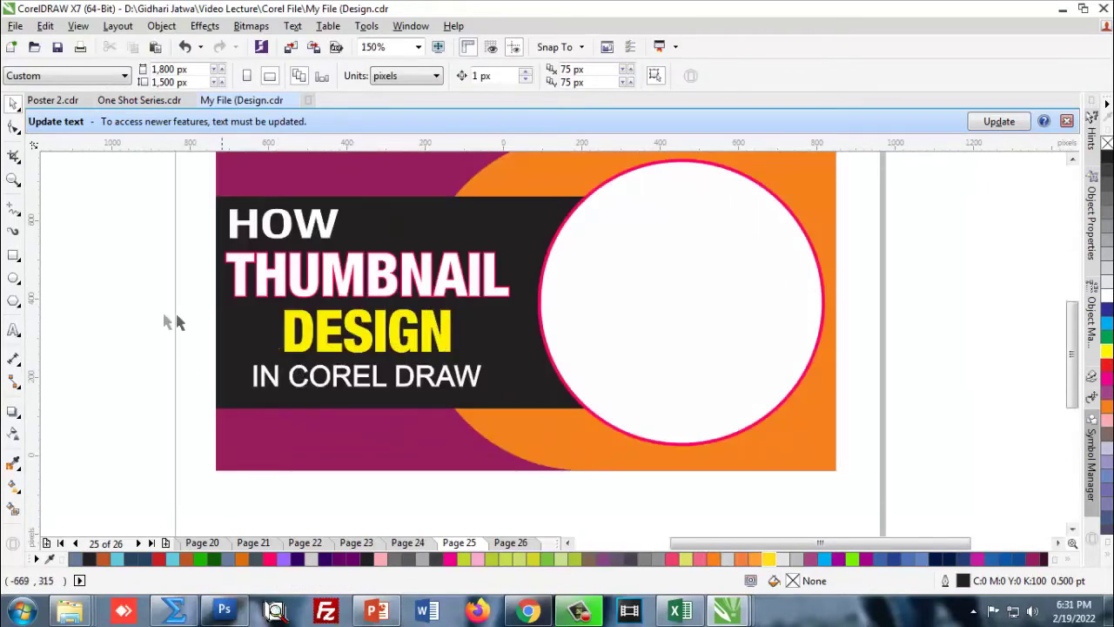
scroll(237, 298, "down", 1)
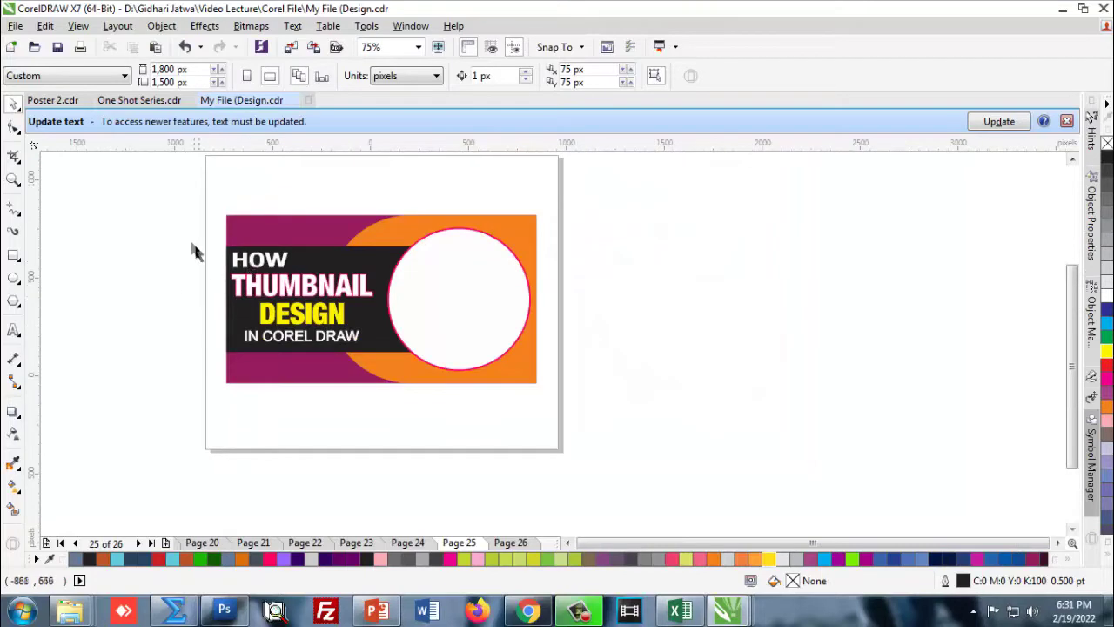
left_click_drag(193, 251, 383, 392)
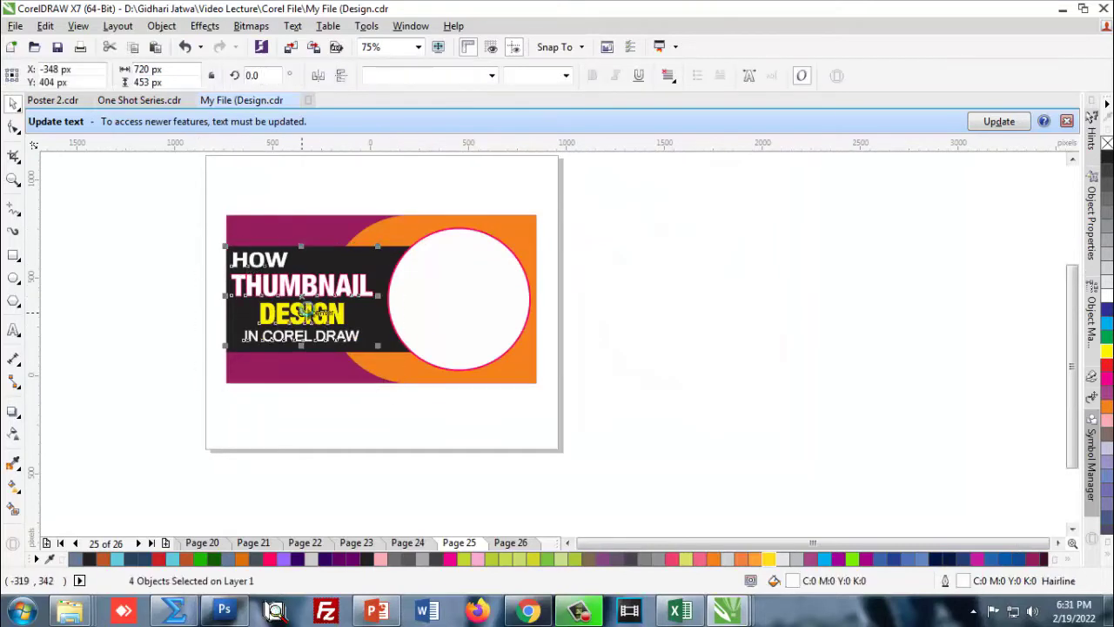
Tilt the headline group upward about 11 degrees and nudge it down-right
left_click(66, 324)
scroll(307, 298, "up", 1)
left_click(296, 292)
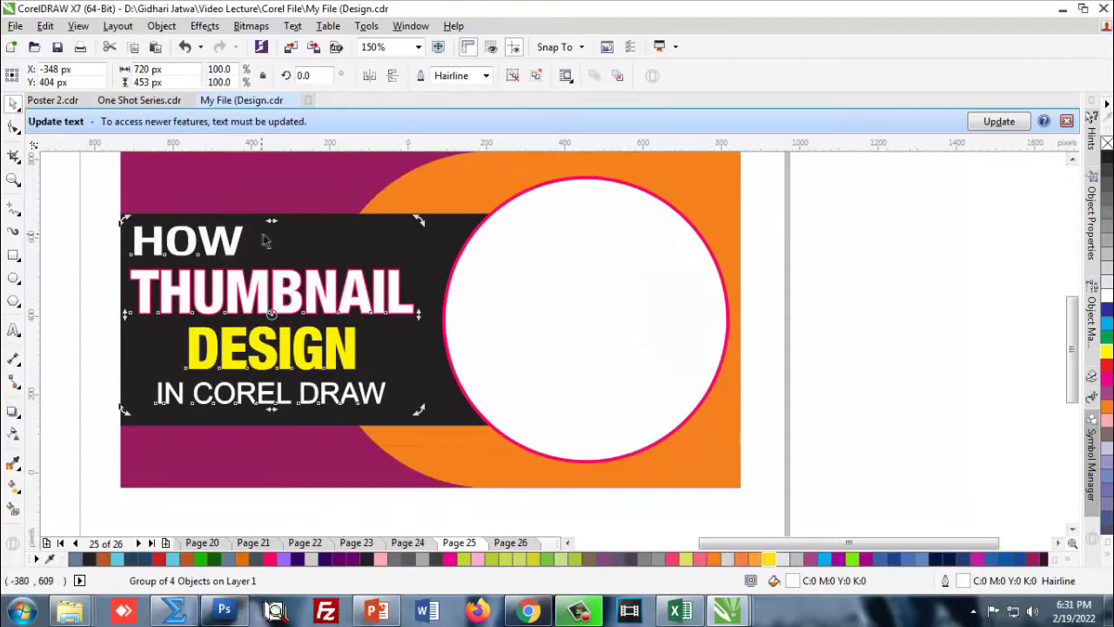
left_click_drag(272, 221, 306, 235)
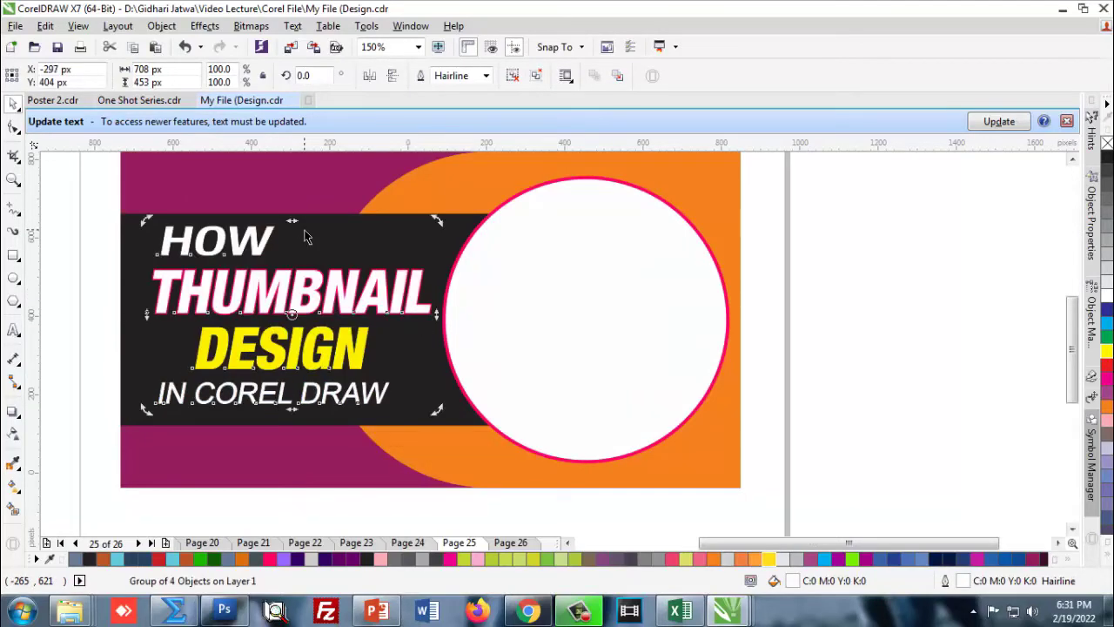
key("ctrl+z")
left_click_drag(271, 221, 348, 244)
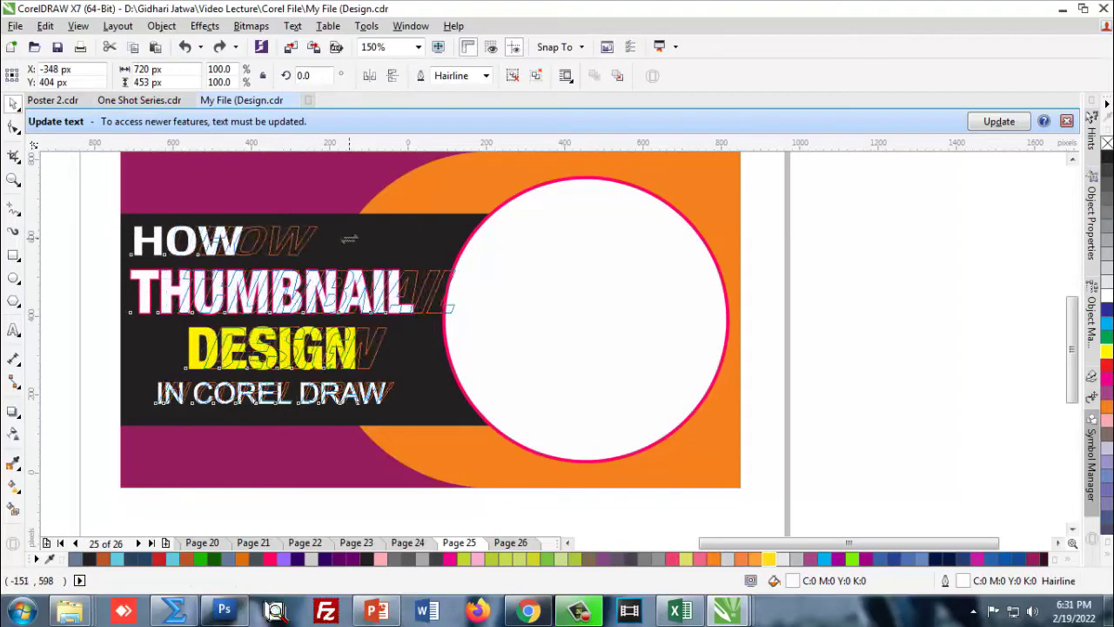
key("ctrl+z")
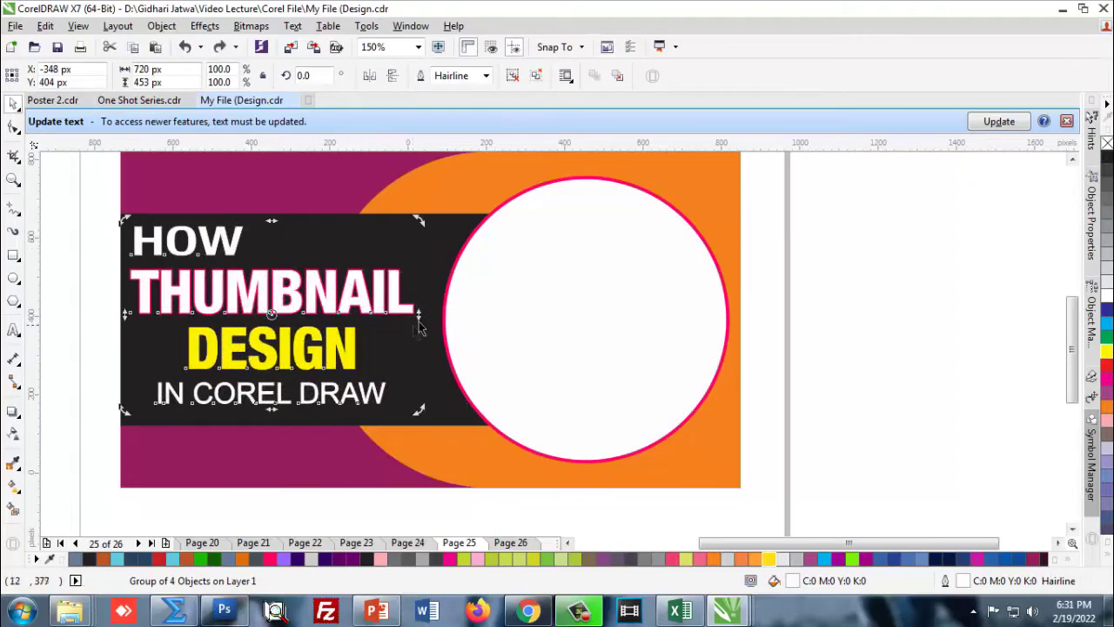
left_click_drag(420, 315, 418, 281)
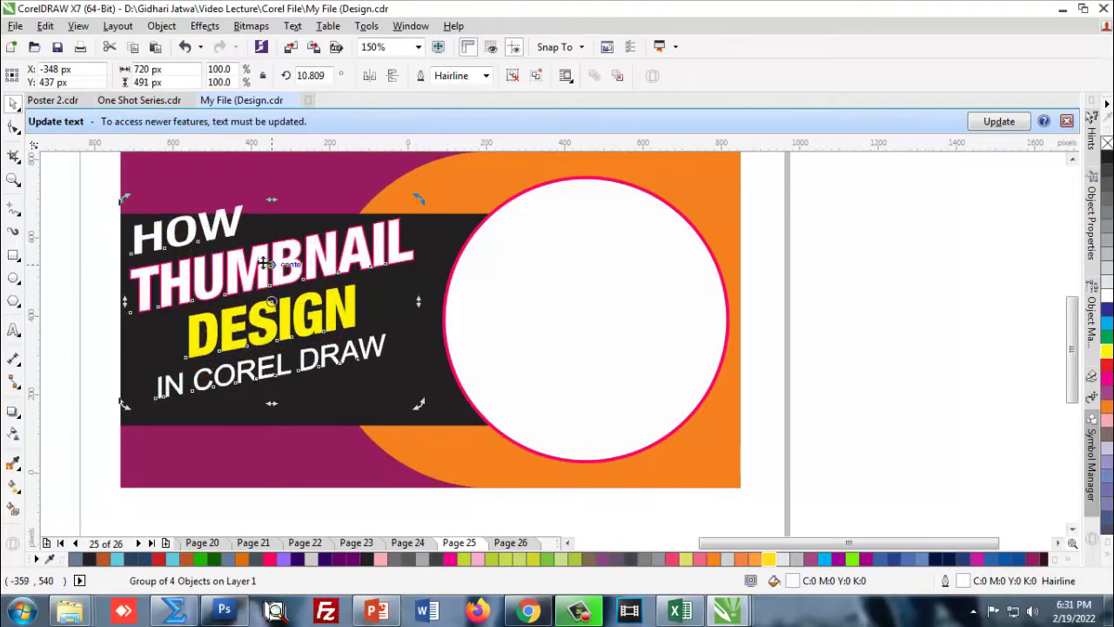
left_click_drag(255, 277, 259, 289)
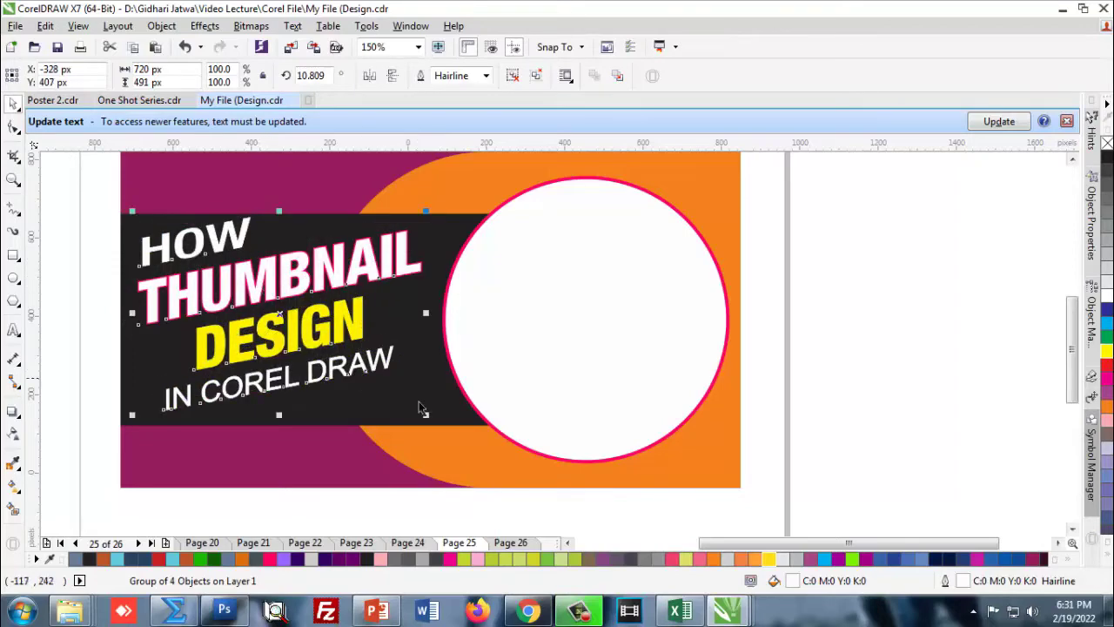
Deselect and reselect the headline group to preview the tilted layout
left_click(451, 421)
scroll(451, 421, "down", 3)
left_click(305, 375)
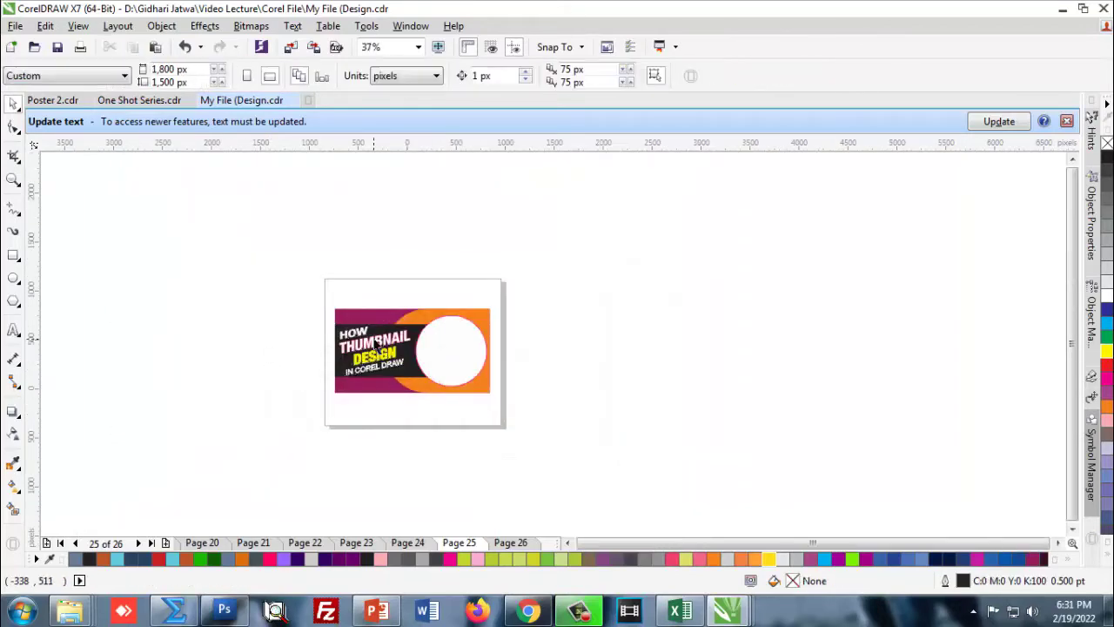
scroll(364, 332, "up", 5)
left_click(361, 323)
scroll(361, 323, "down", 2)
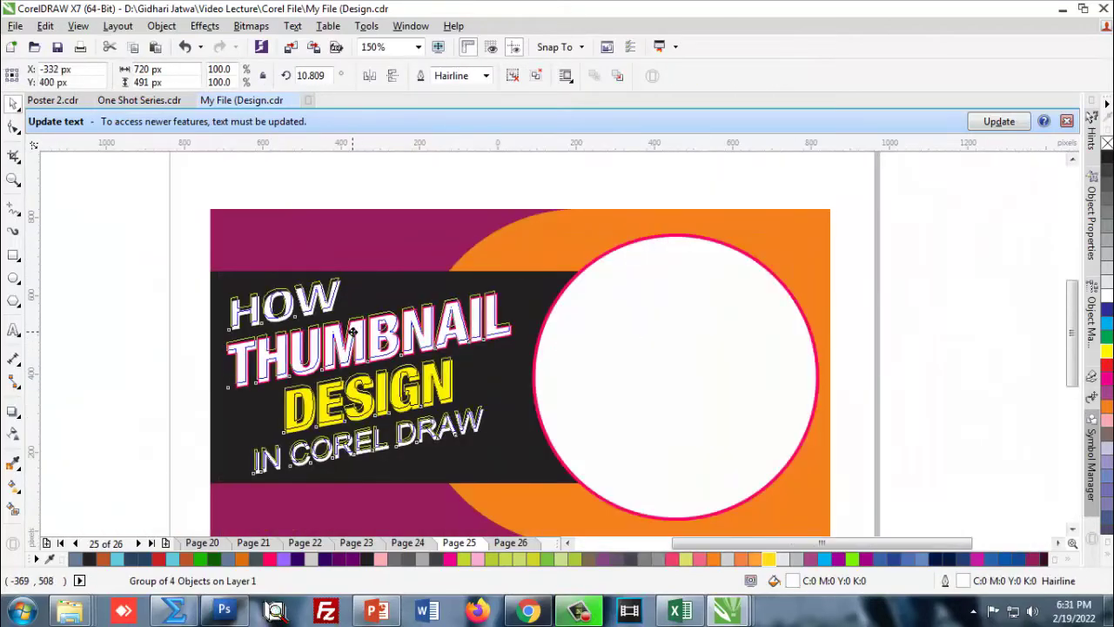
left_click(165, 360)
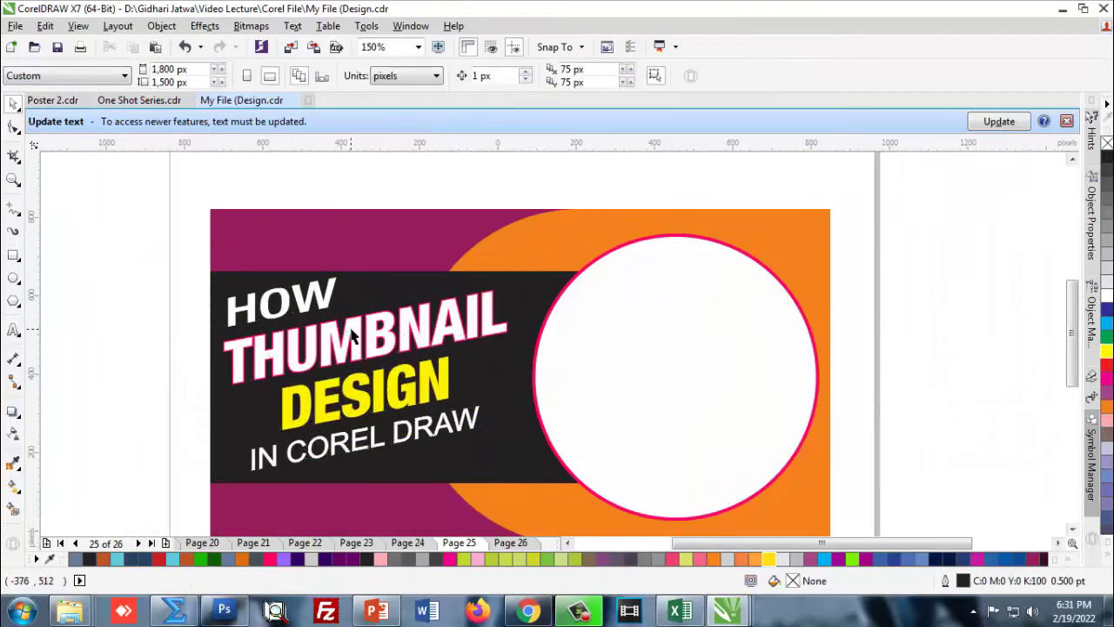
left_click(401, 330)
left_click(531, 469, "shift")
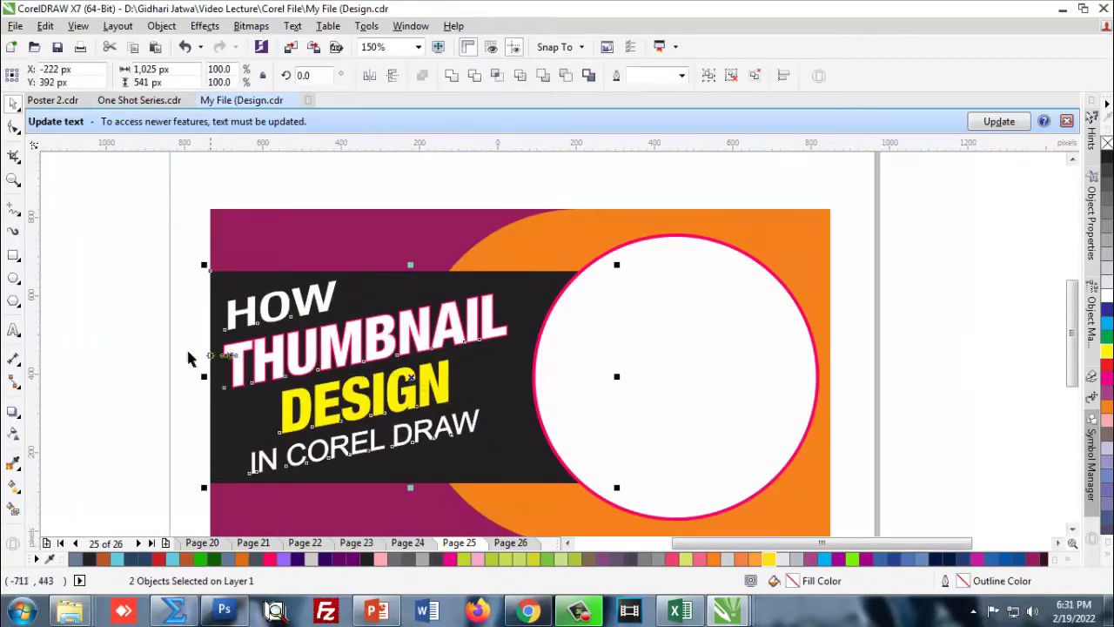
left_click(261, 296)
scroll(579, 342, "down", 2)
scroll(331, 327, "up", 2)
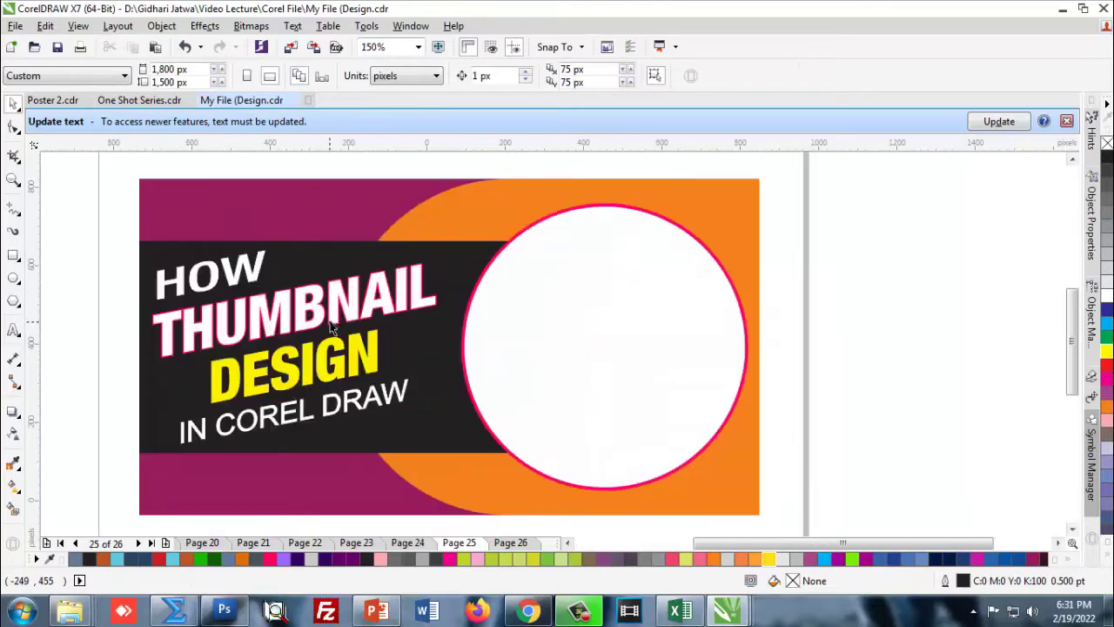
scroll(324, 324, "down", 2)
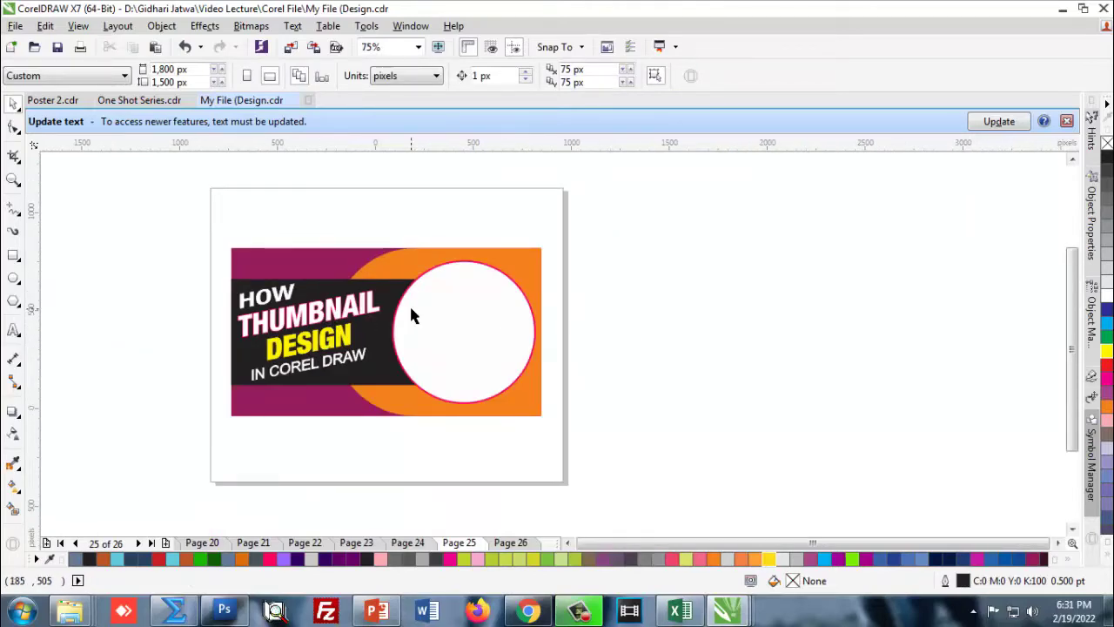
scroll(412, 315, "up", 2)
scroll(590, 331, "down", 2)
scroll(336, 320, "up", 2)
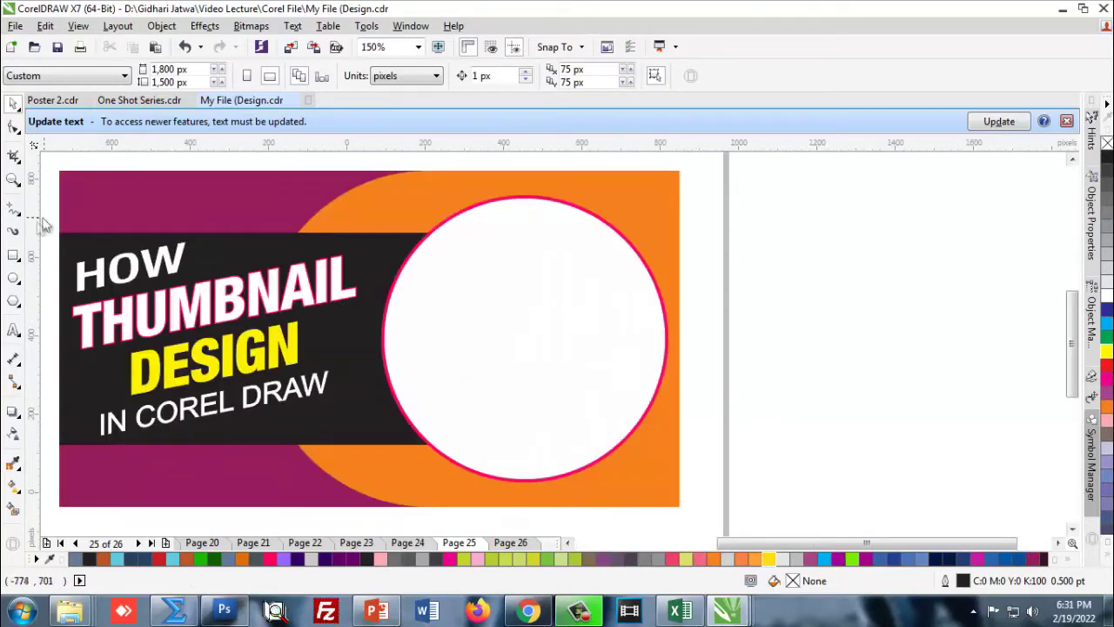
Draw a white three-sided polygon with no outline beside the headline
left_click(15, 256)
left_click(15, 303)
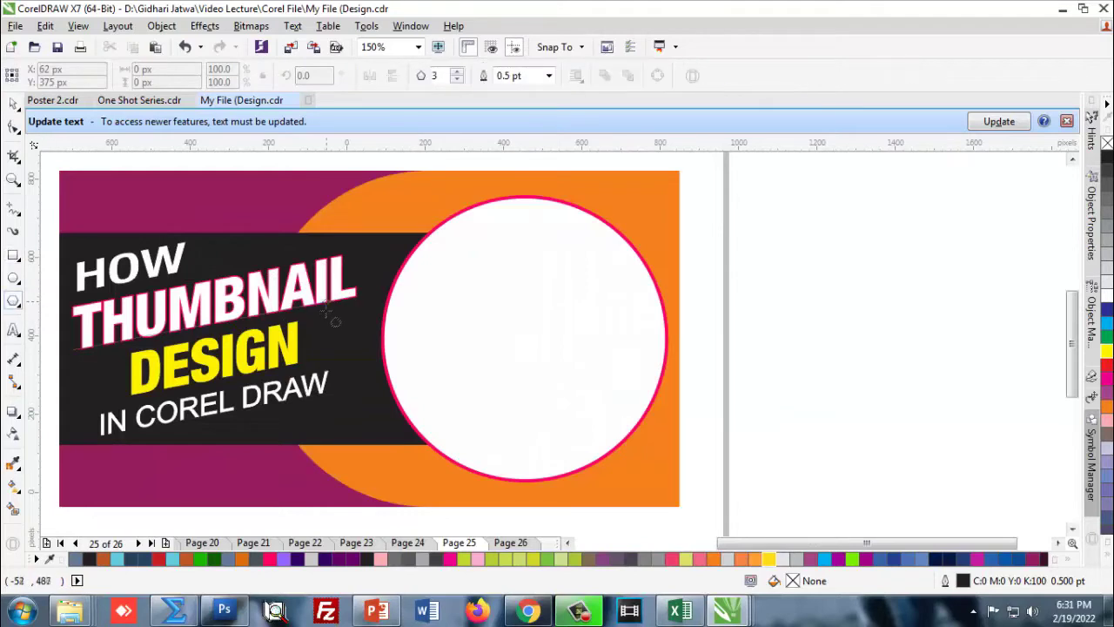
left_click_drag(387, 309, 442, 409)
left_click(15, 105)
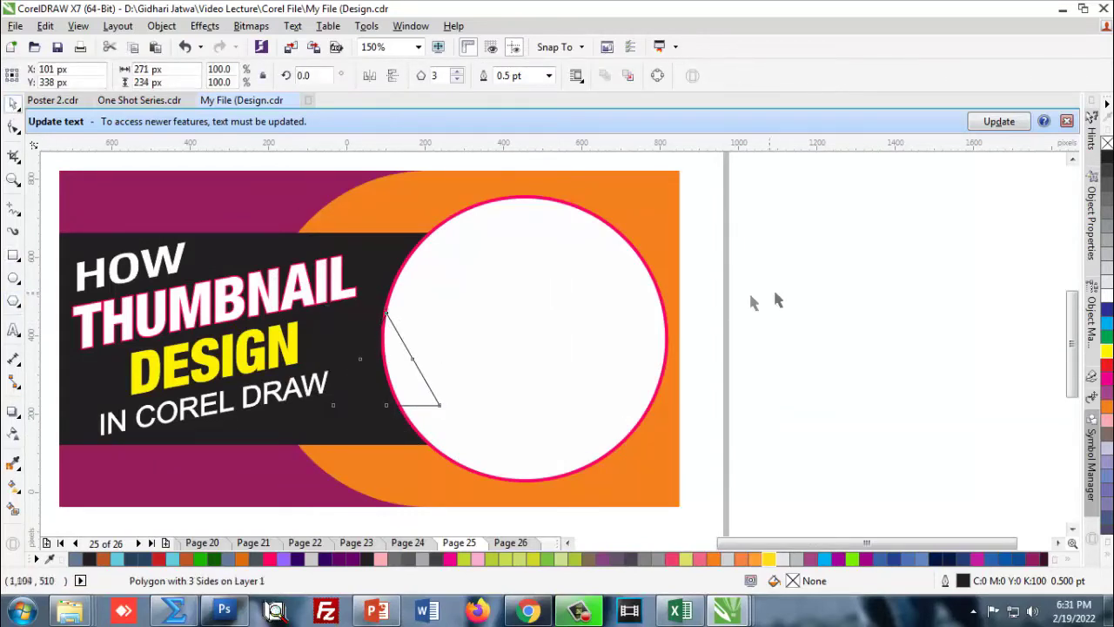
left_click_drag(401, 370, 383, 364)
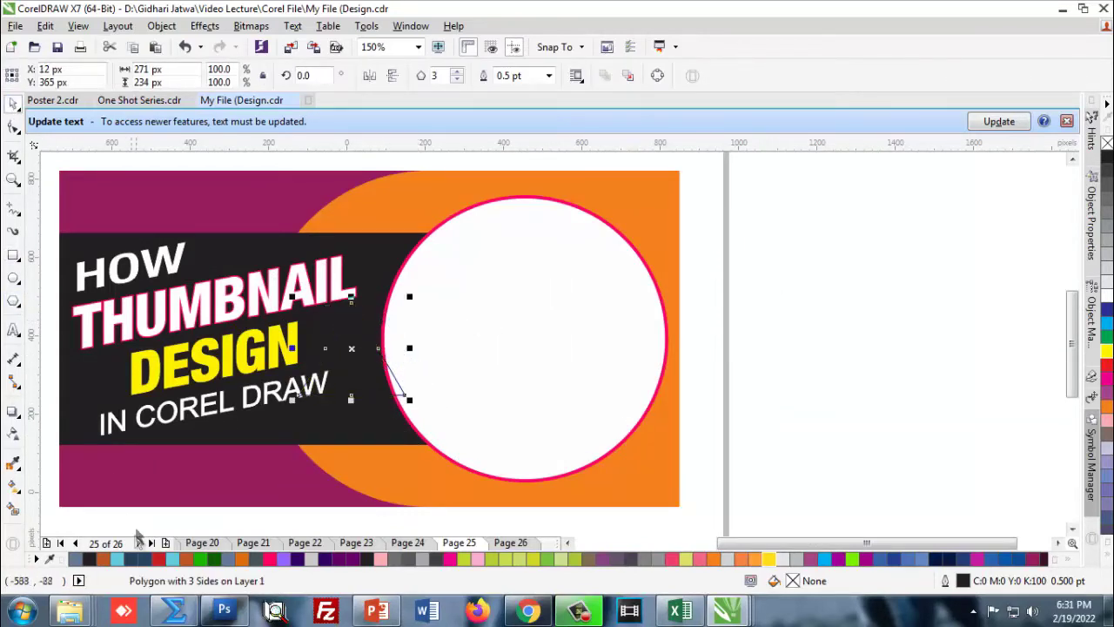
left_click(1106, 300)
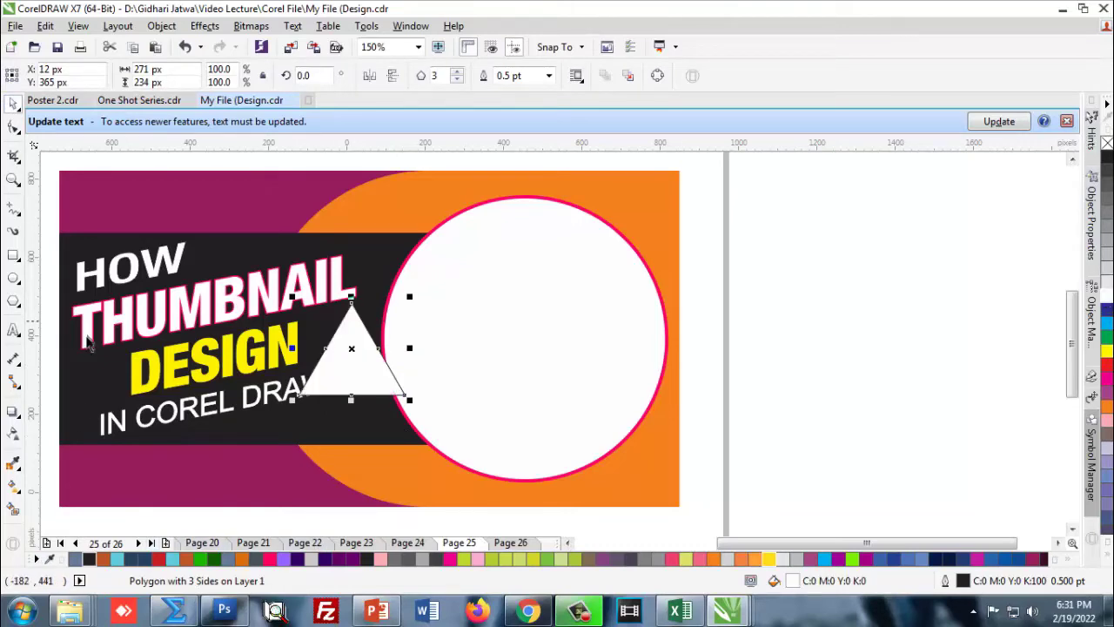
right_click(1106, 144)
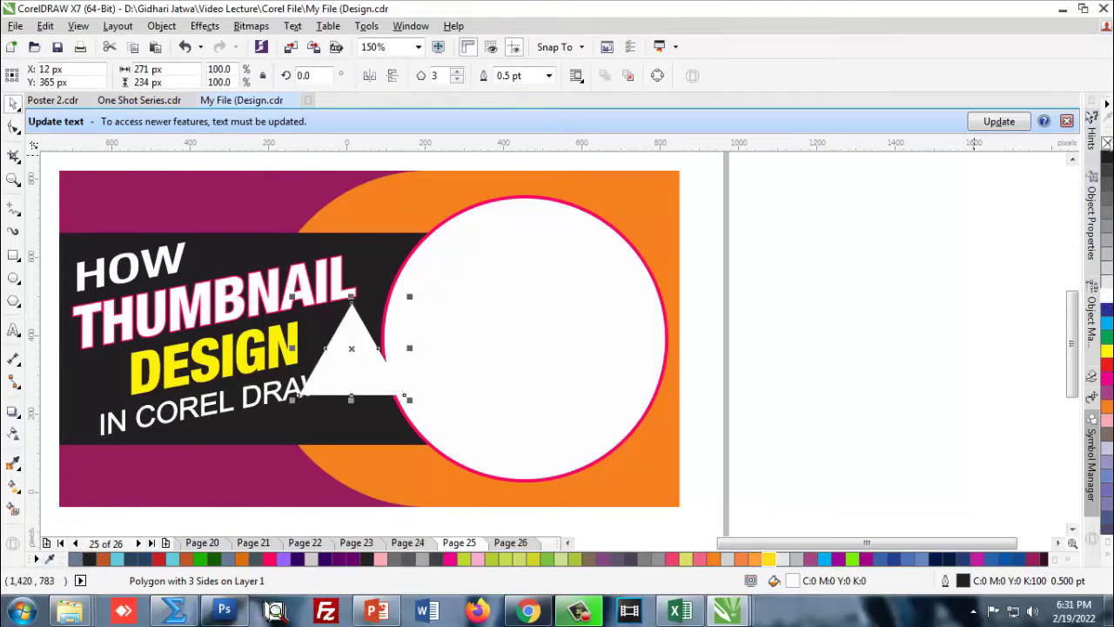
scroll(252, 126, "down", 2)
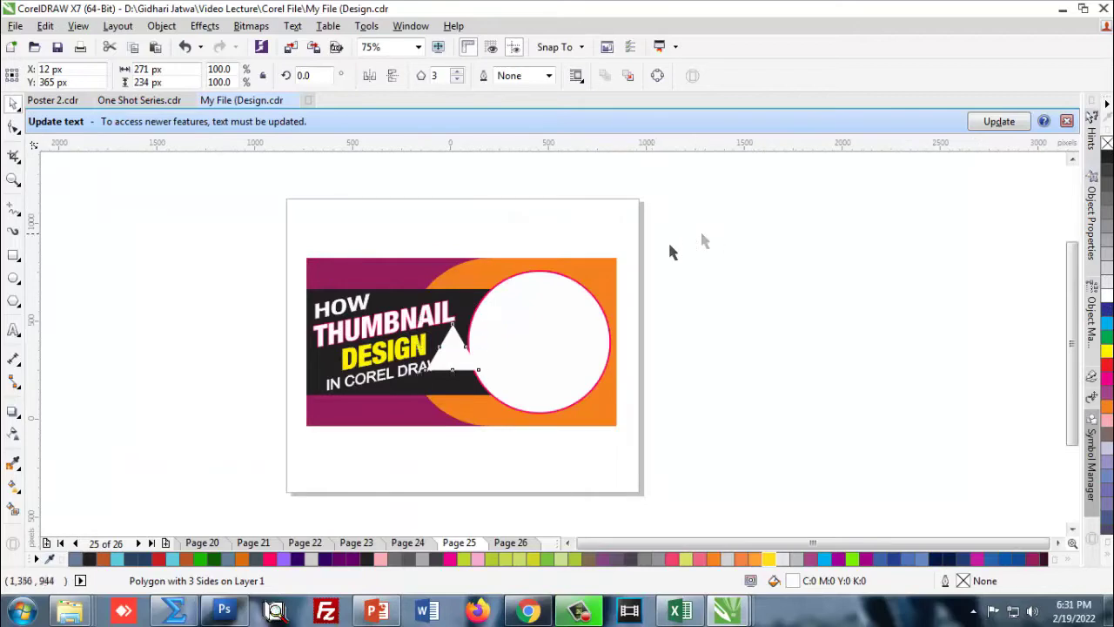
scroll(435, 348, "up", 2)
Convert the triangle to curves and reshape it into a narrow spike
key("ctrl+q")
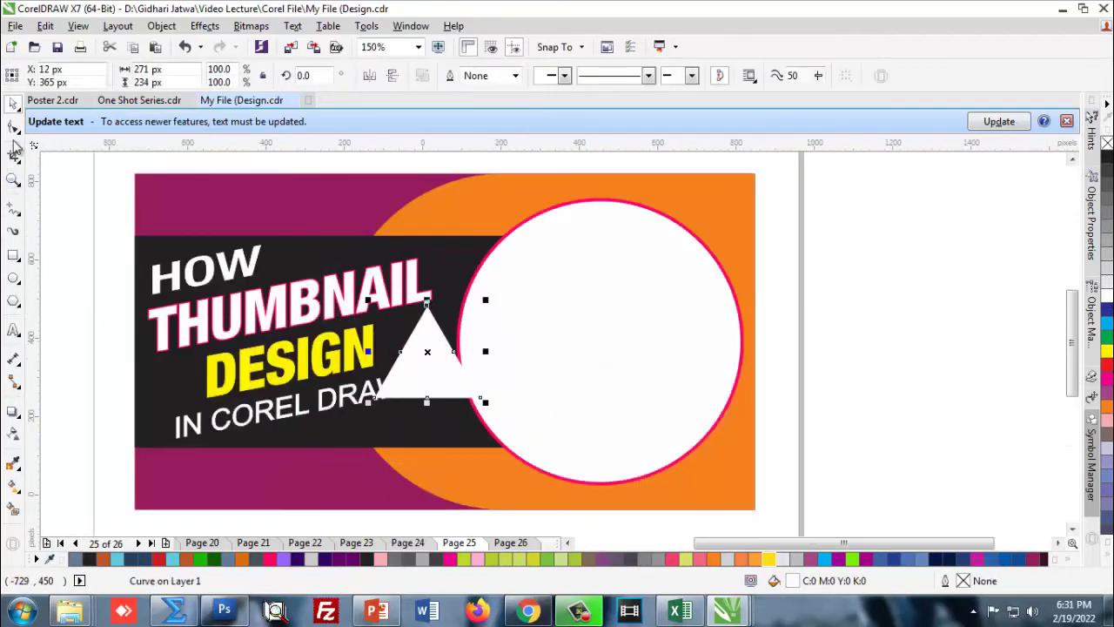
left_click(14, 128)
double_click(453, 361)
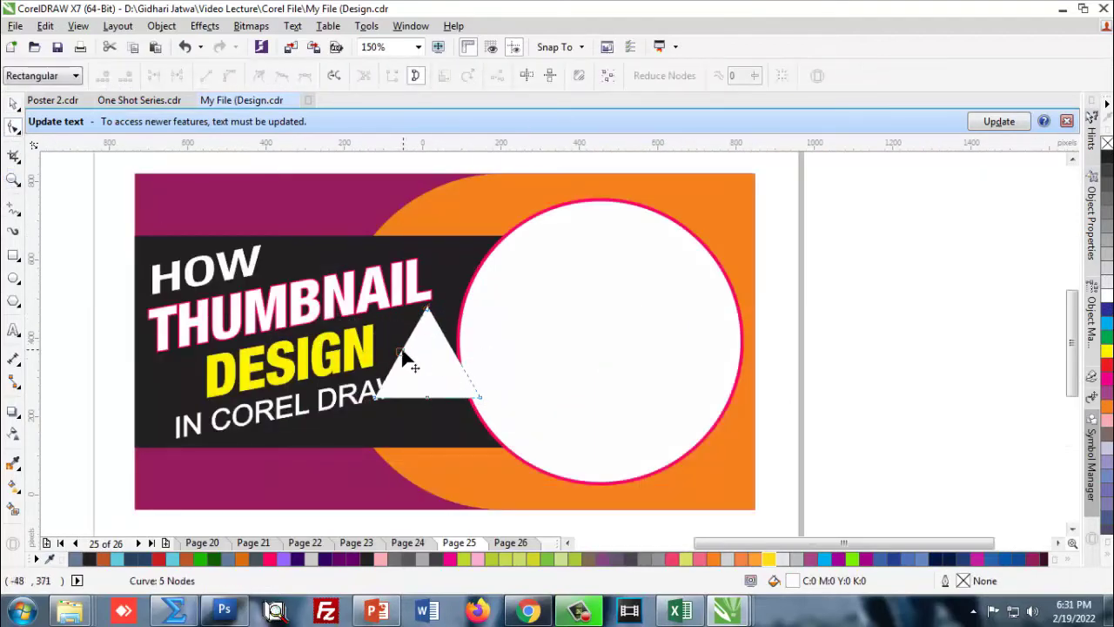
double_click(435, 397)
left_click_drag(480, 400, 419, 399)
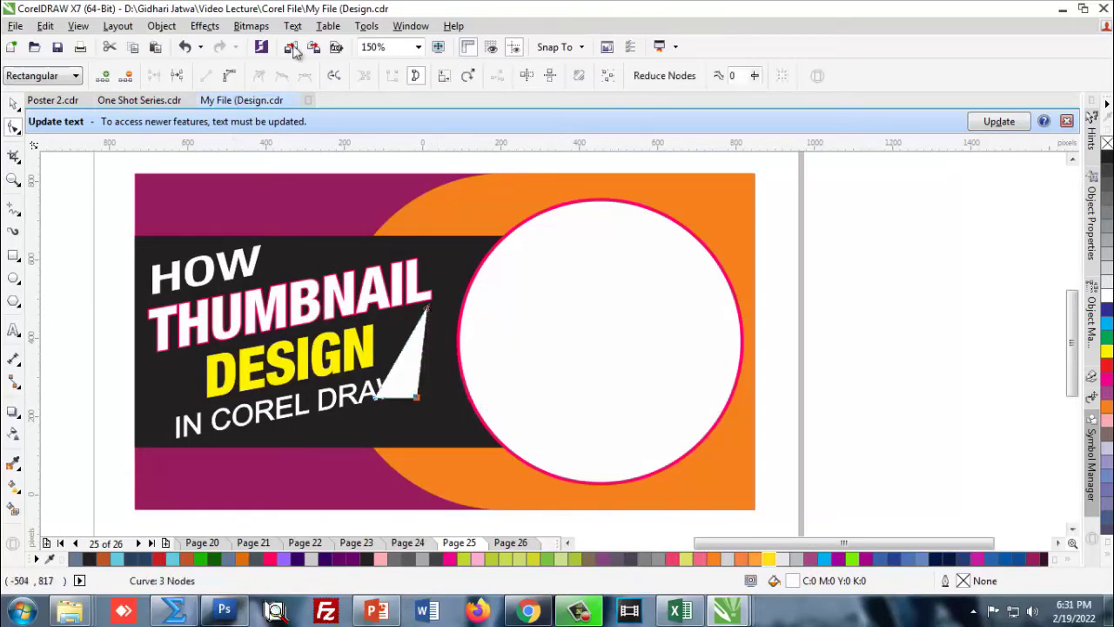
left_click(14, 109)
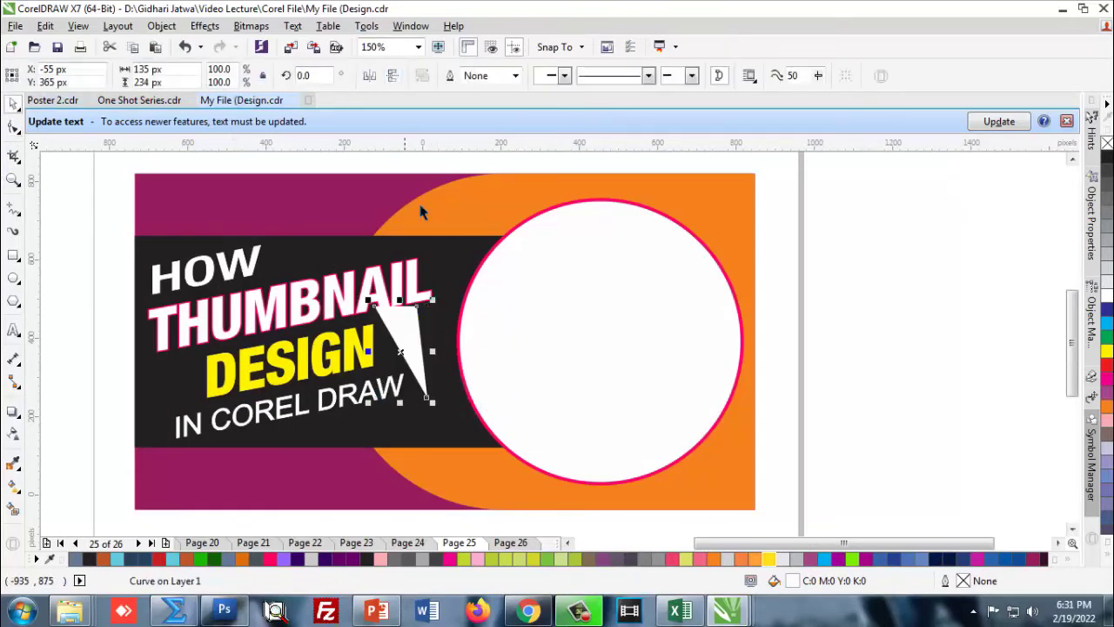
scroll(421, 211, "down", 1)
Try horizontal and vertical mirroring on the white spike
left_click(392, 75)
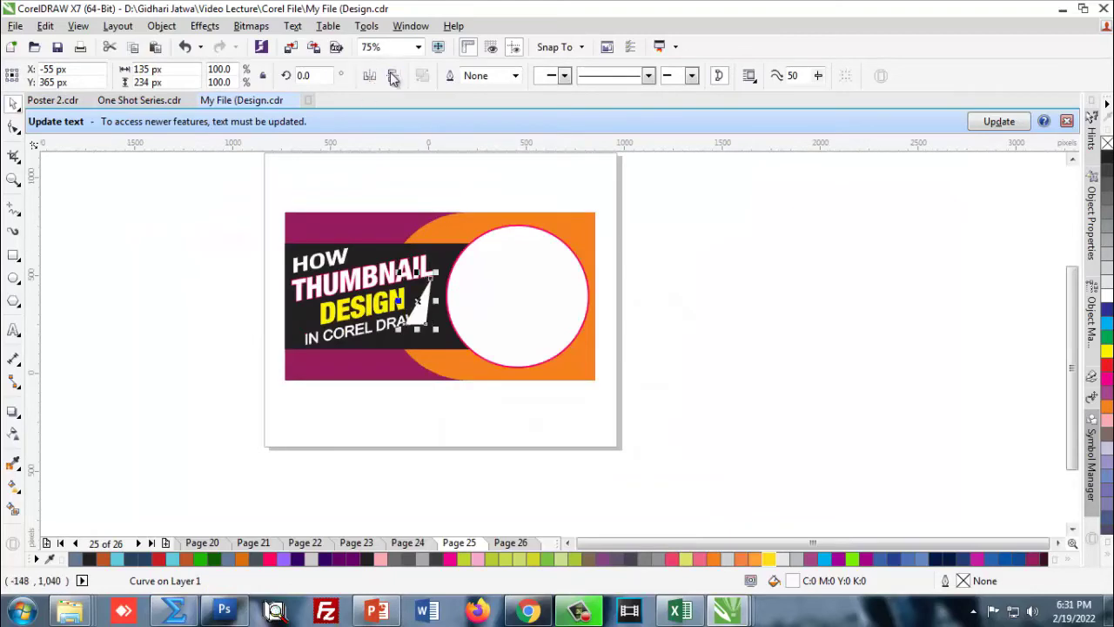
left_click(370, 77)
left_click(642, 339)
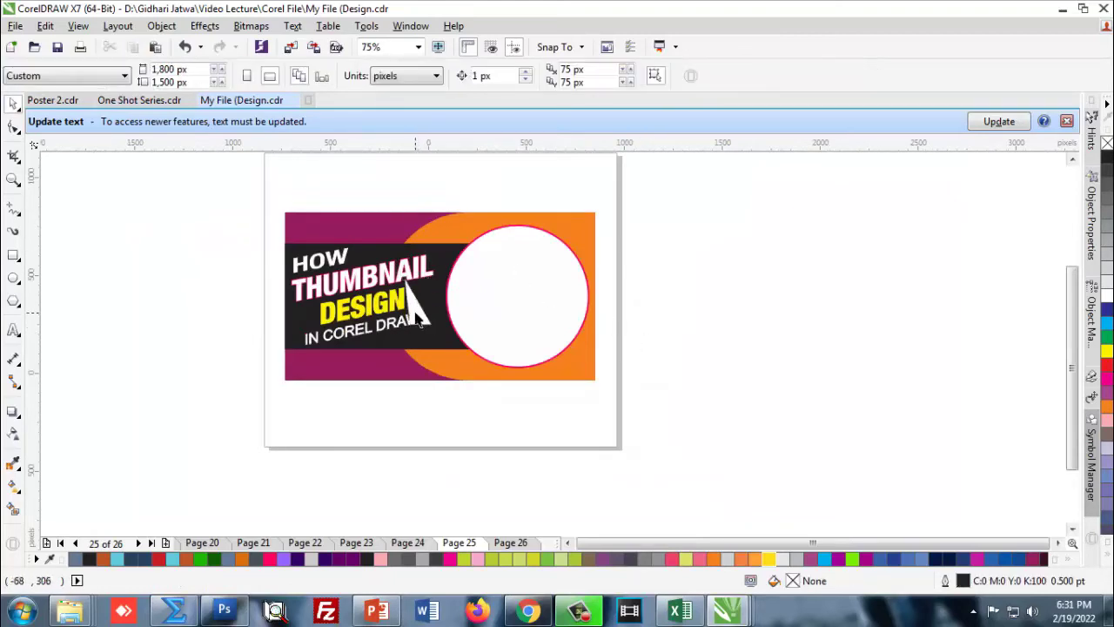
left_click(421, 322)
left_click(370, 77)
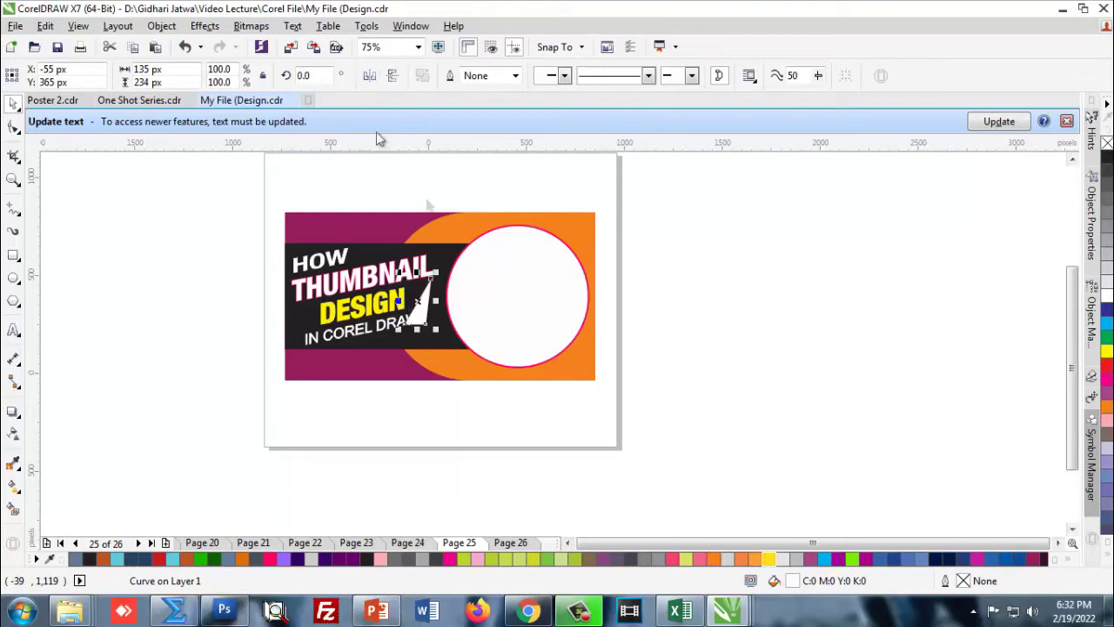
left_click(394, 77)
left_click(368, 77)
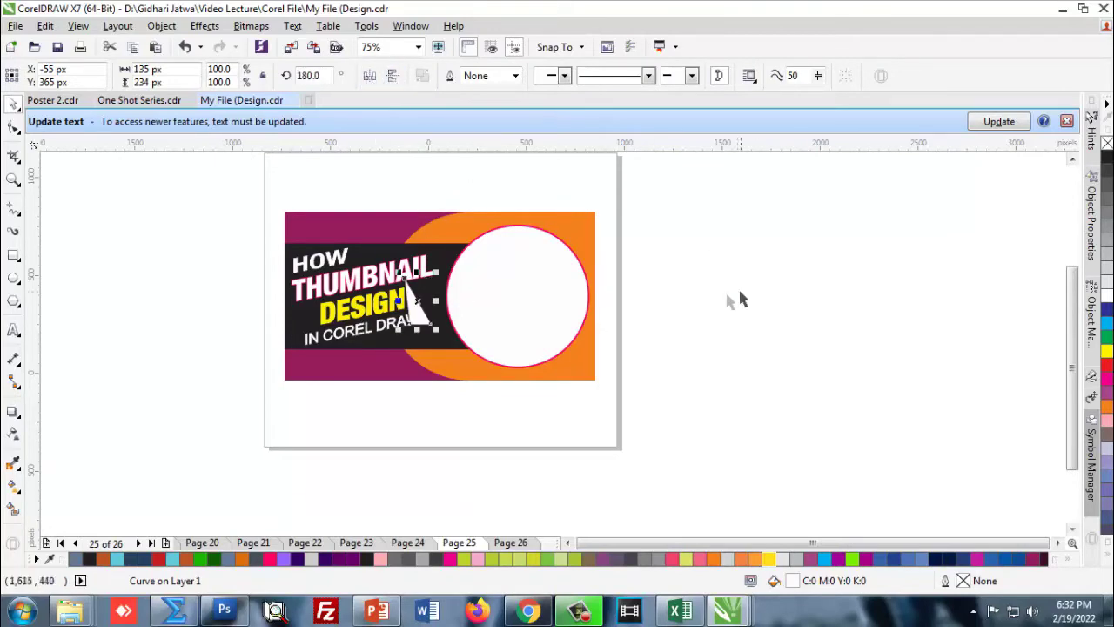
left_click(738, 287)
scroll(422, 318, "up", 1)
left_click(422, 318)
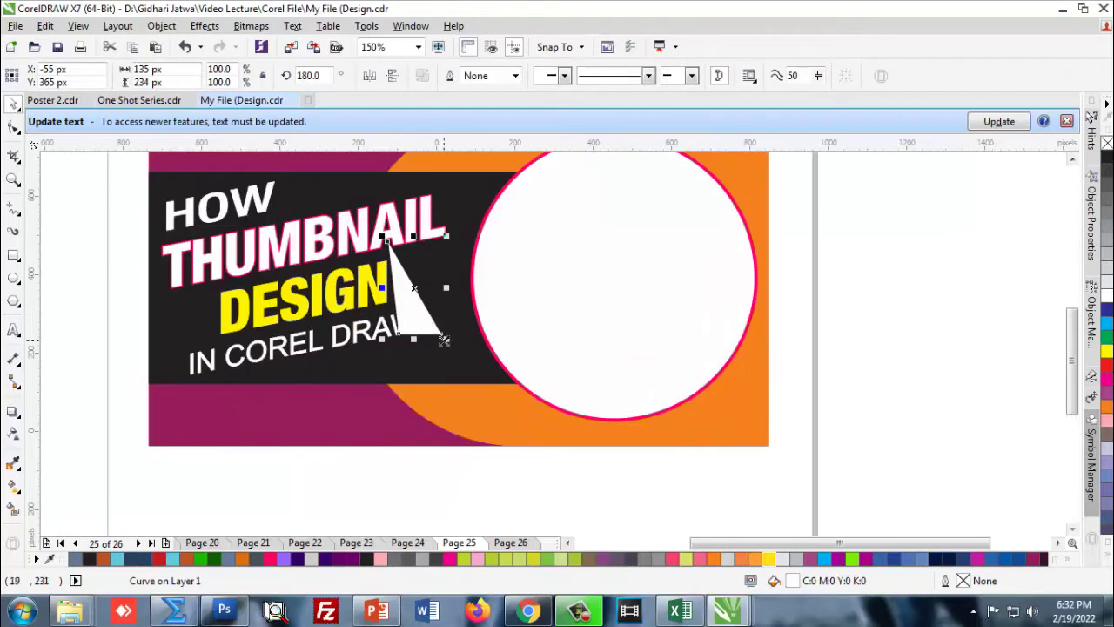
Shrink, mirror and rotate the arrow about 59°, then import the smiling woman photo
left_click_drag(445, 340, 427, 301)
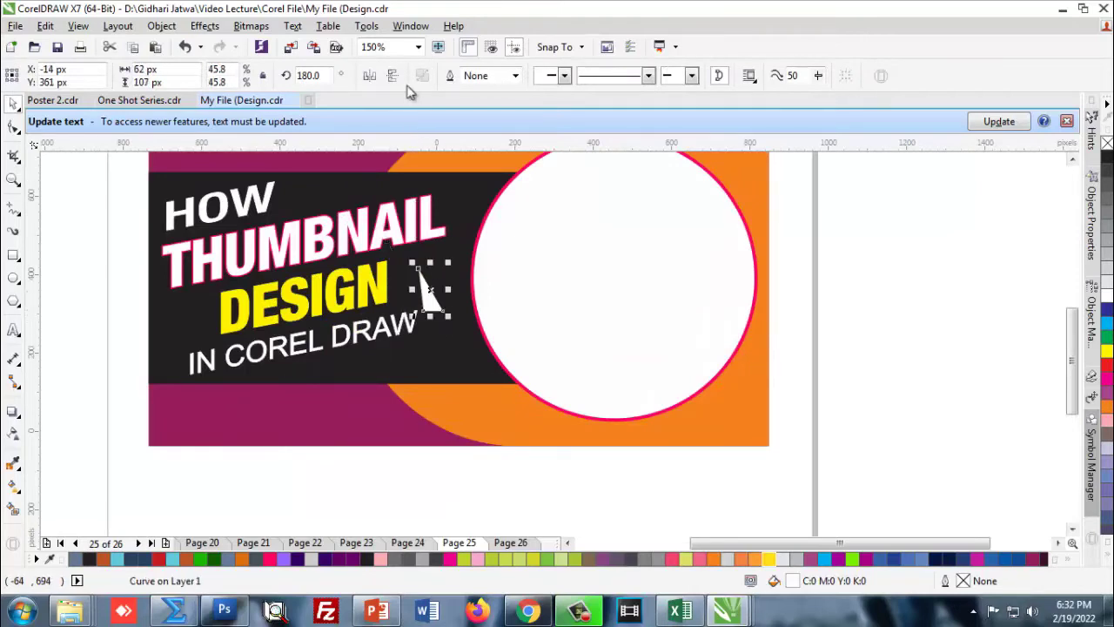
left_click(376, 77)
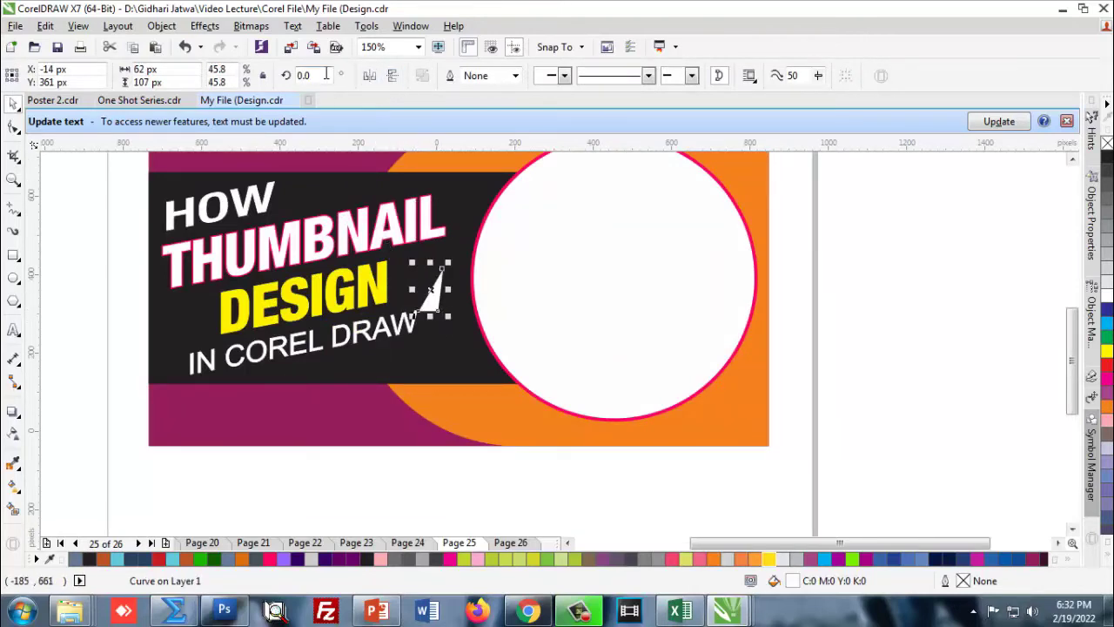
left_click(433, 289)
left_click_drag(453, 261, 431, 287)
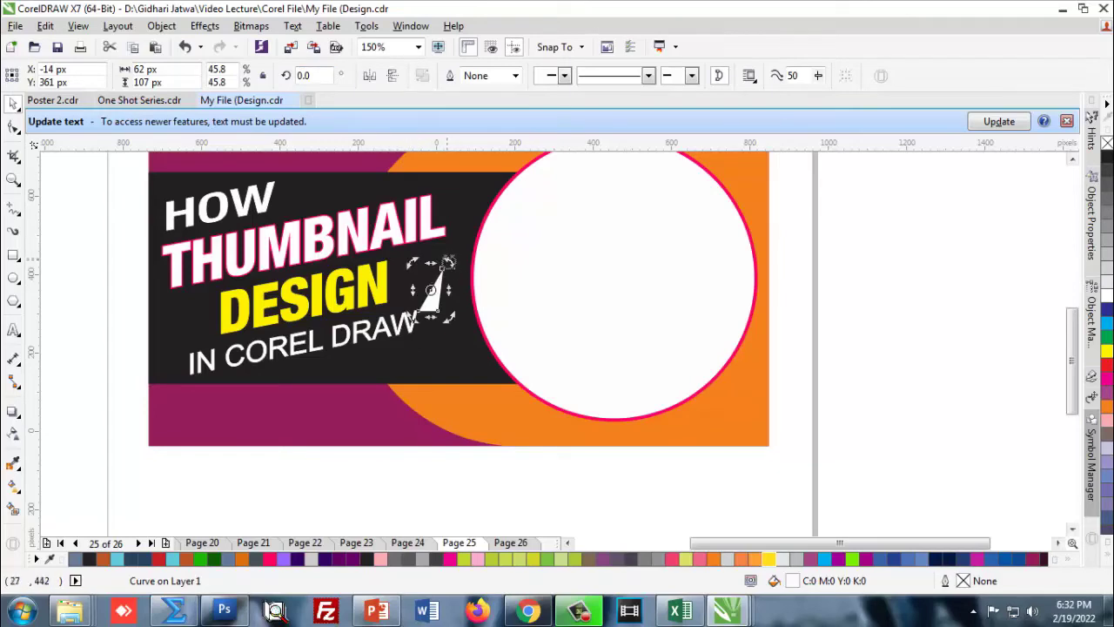
left_click_drag(417, 246, 436, 295)
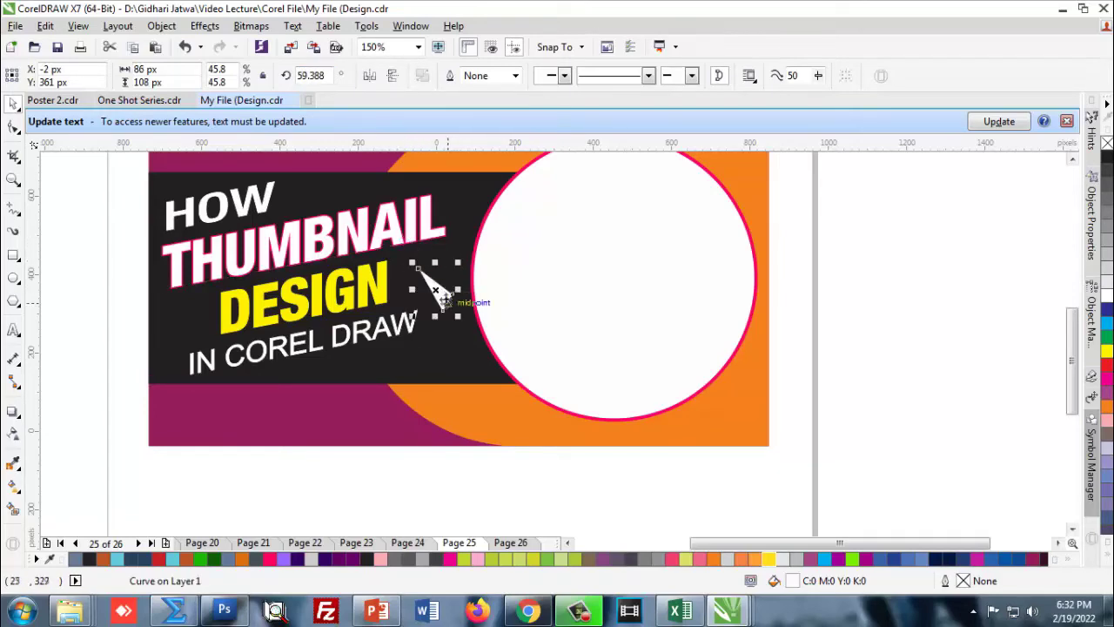
scroll(628, 330, "down", 1)
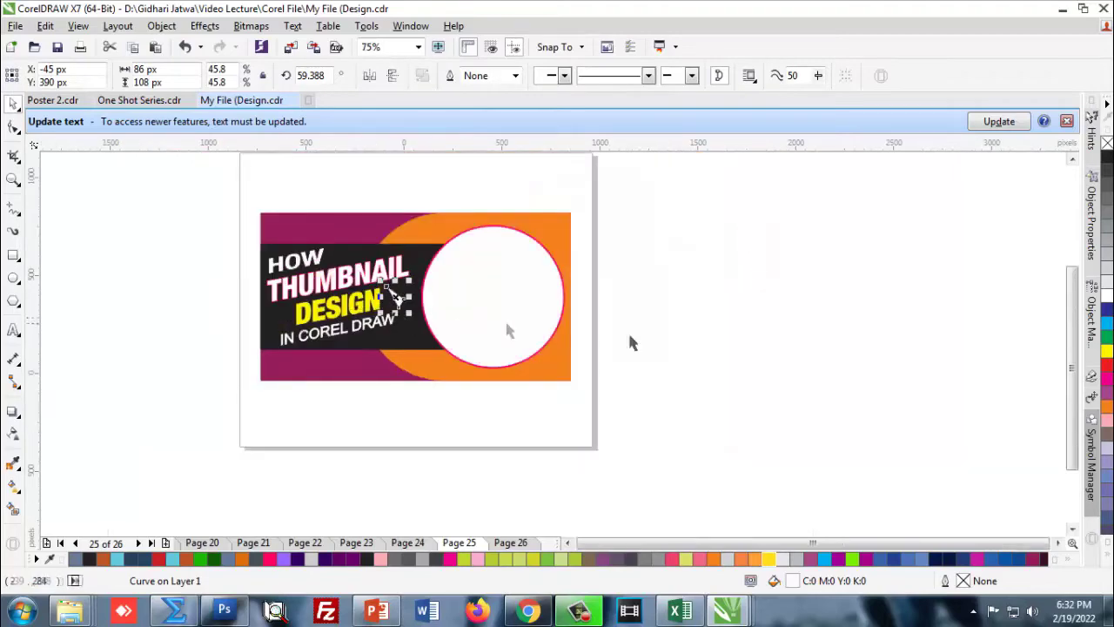
left_click(627, 330)
scroll(449, 296, "up", 1)
scroll(616, 310, "down", 1)
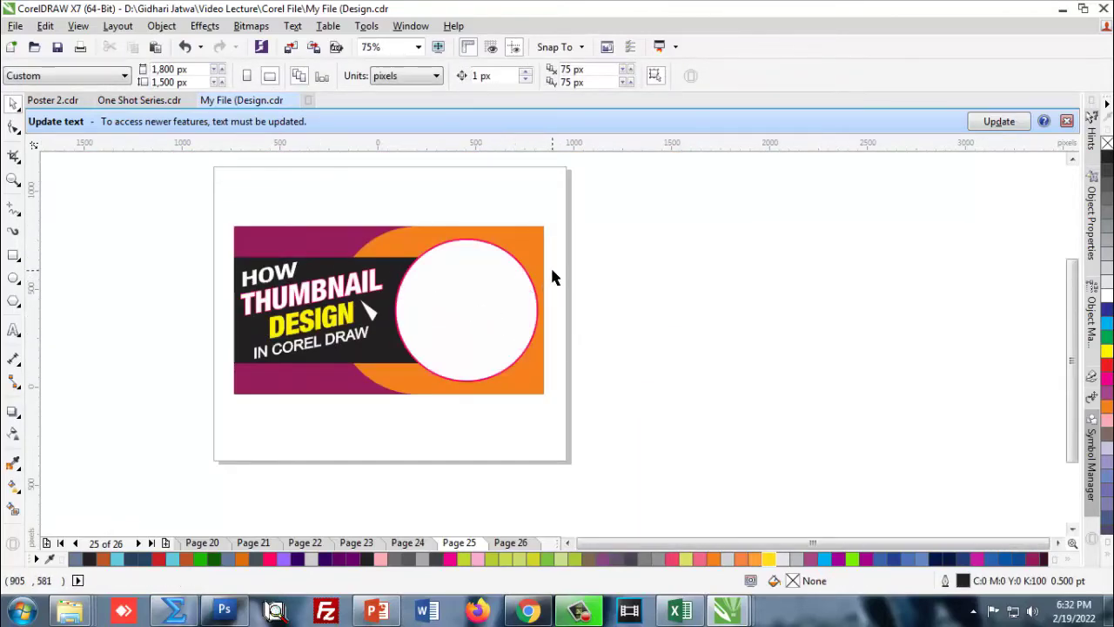
key("ctrl+i")
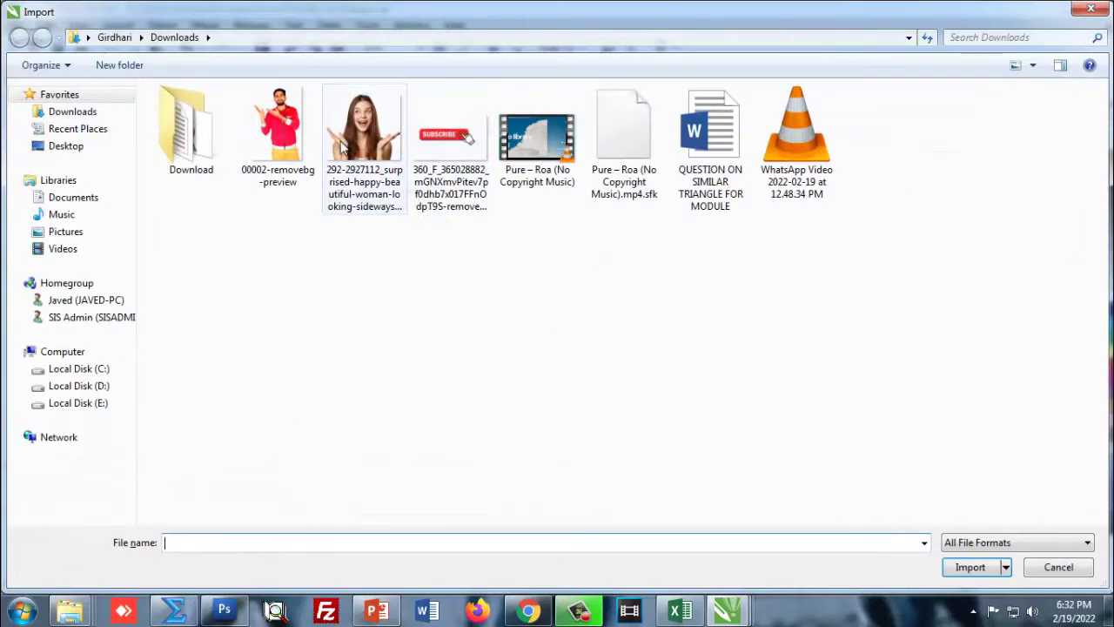
double_click(363, 142)
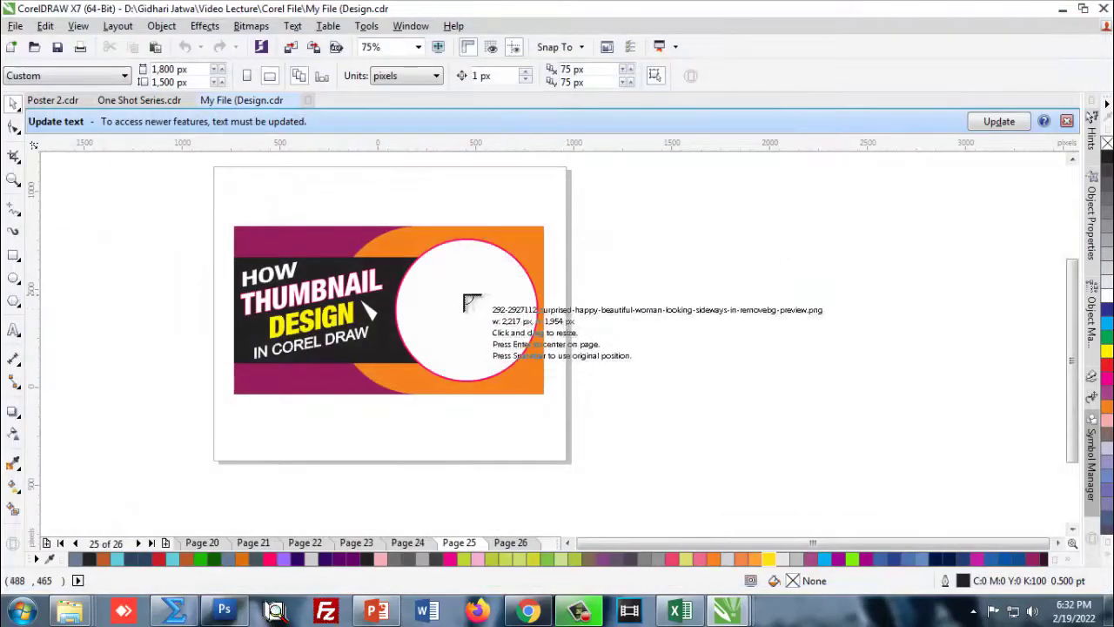
Place the woman photo on the circle and enlarge it a first time
left_click_drag(446, 292, 601, 440)
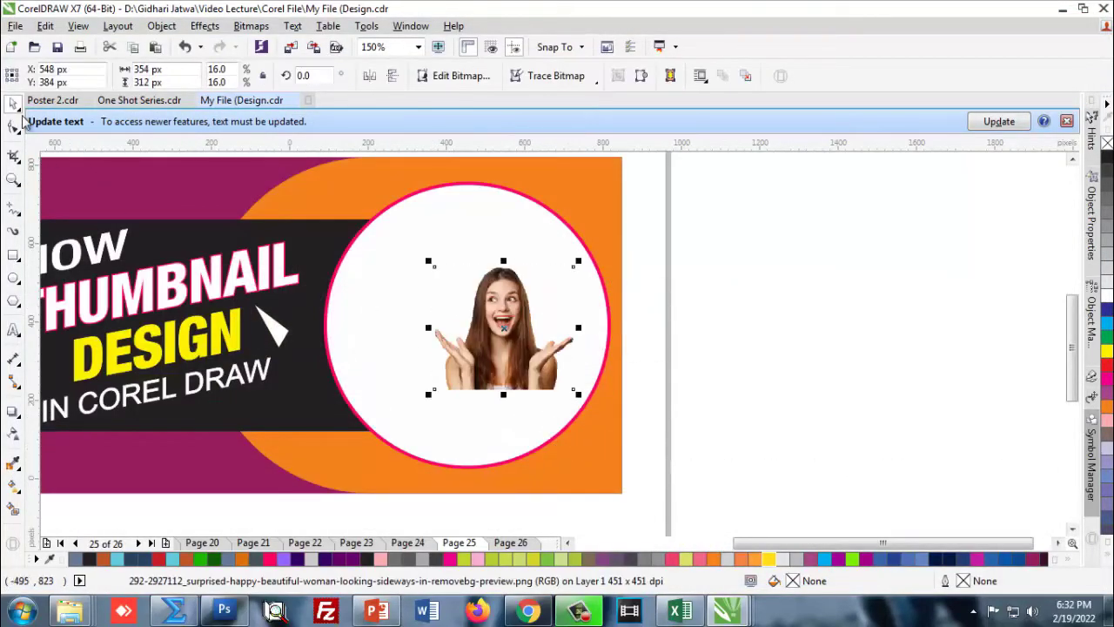
left_click(661, 258)
scroll(741, 296, "down", 1)
scroll(575, 331, "up", 1)
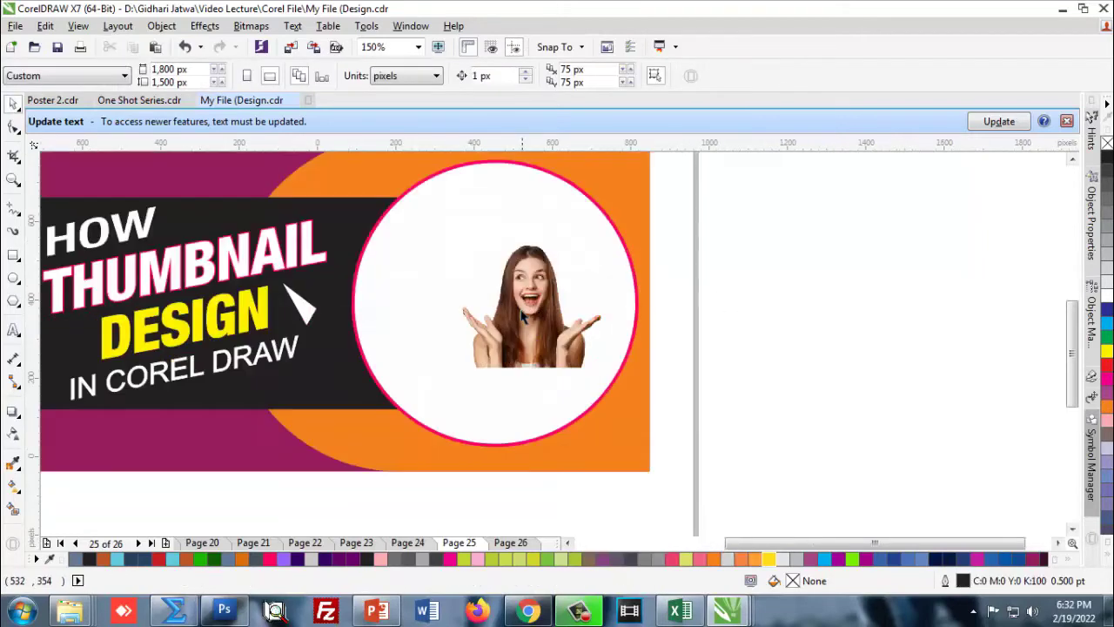
left_click(544, 329)
left_click_drag(603, 370, 661, 409)
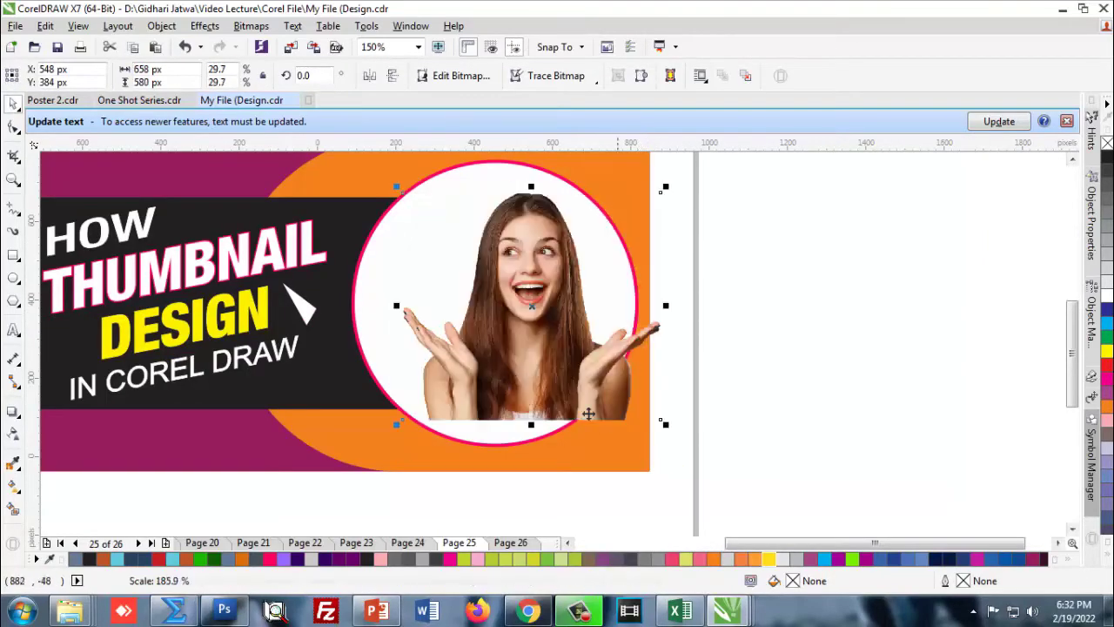
scroll(574, 331, "down", 1)
left_click_drag(527, 348, 502, 320)
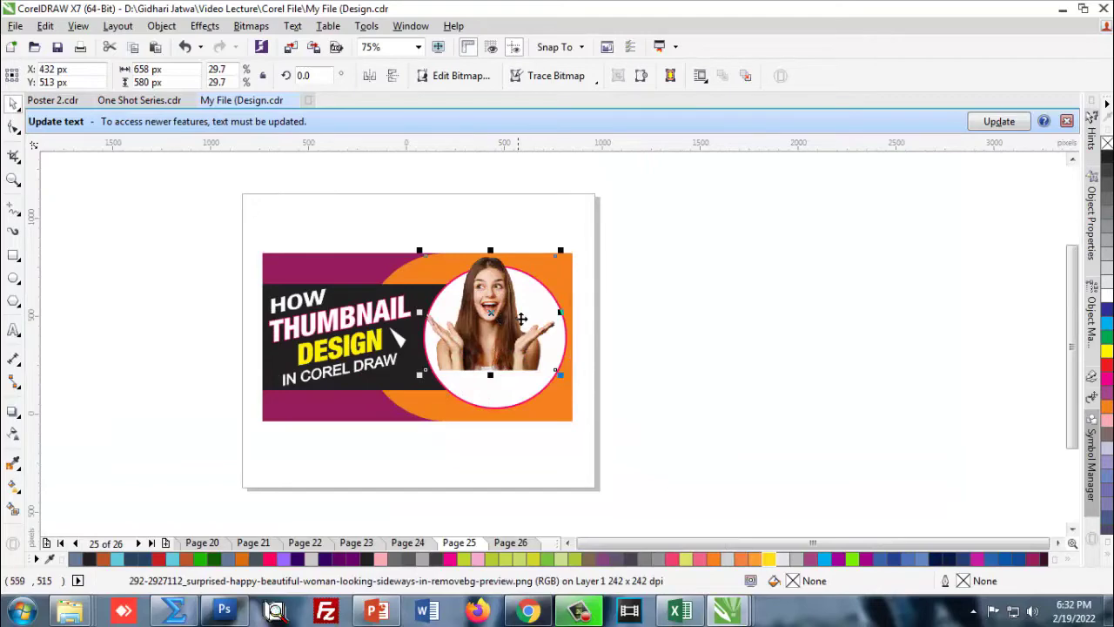
scroll(502, 320, "up", 1)
Enlarge the photo further and shift it until her face fills the circle
left_click_drag(594, 420, 623, 433)
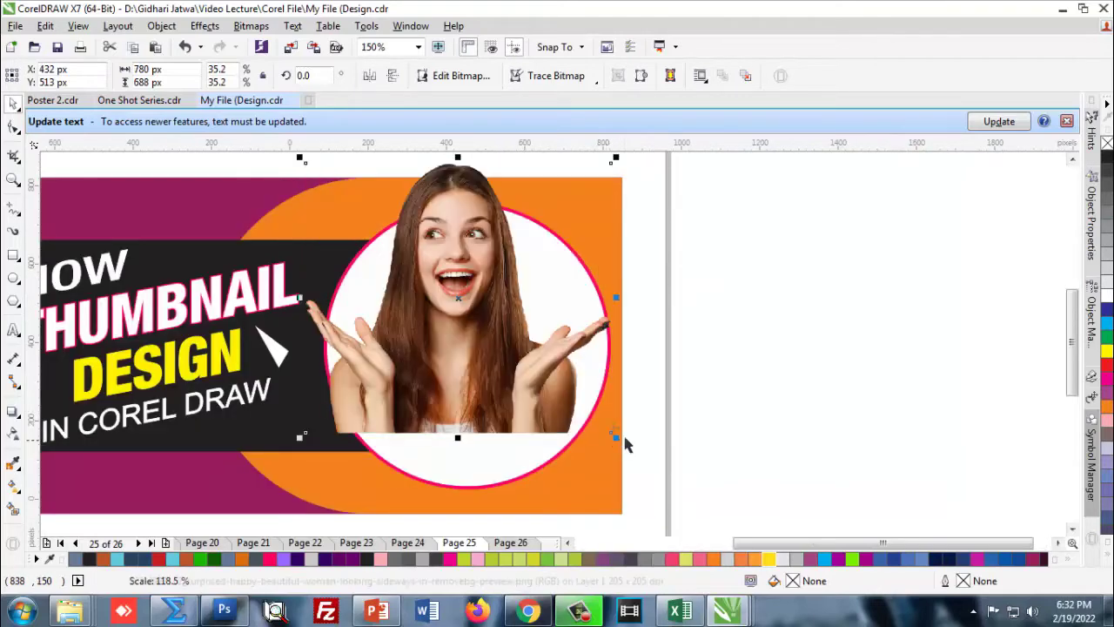
left_click(661, 331)
scroll(515, 329, "down", 1)
left_click(455, 273)
scroll(456, 273, "up", 1)
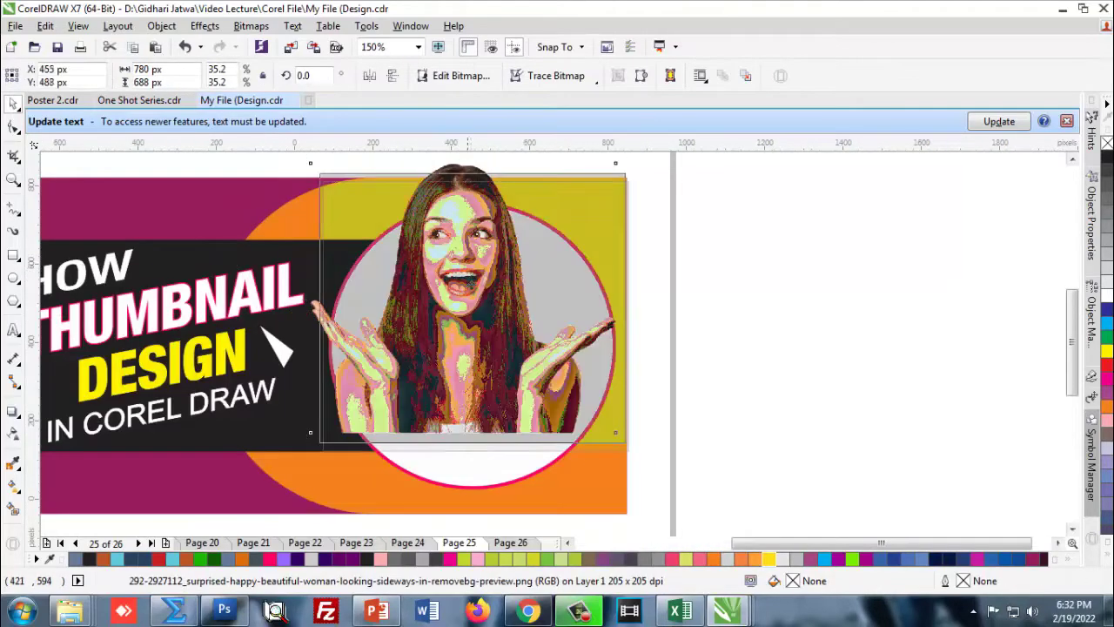
left_click_drag(477, 322, 474, 296)
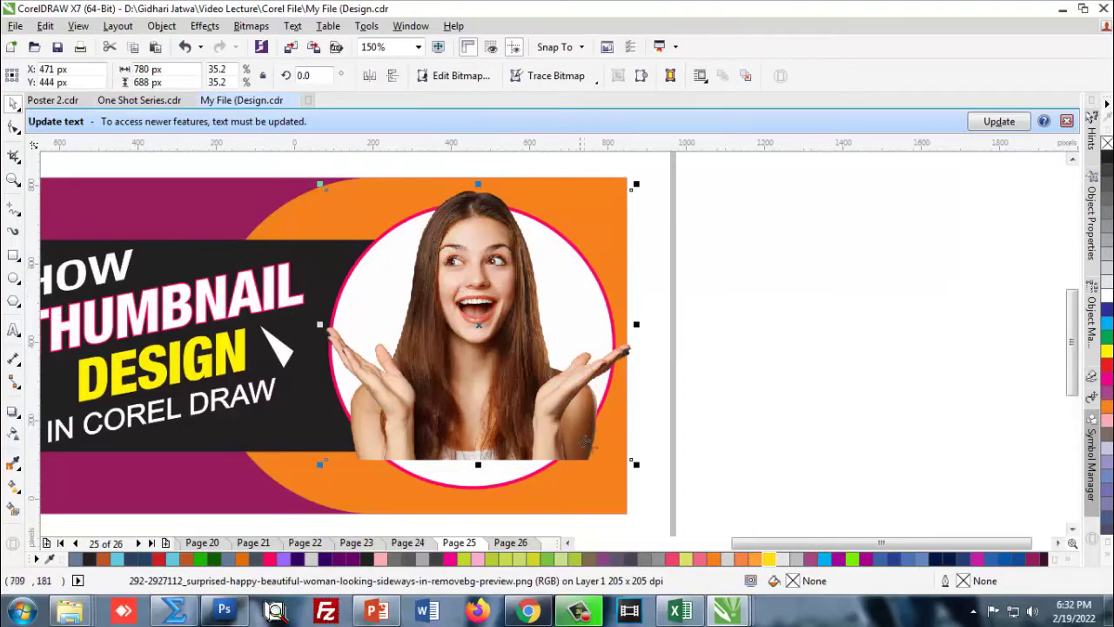
left_click_drag(636, 464, 646, 473)
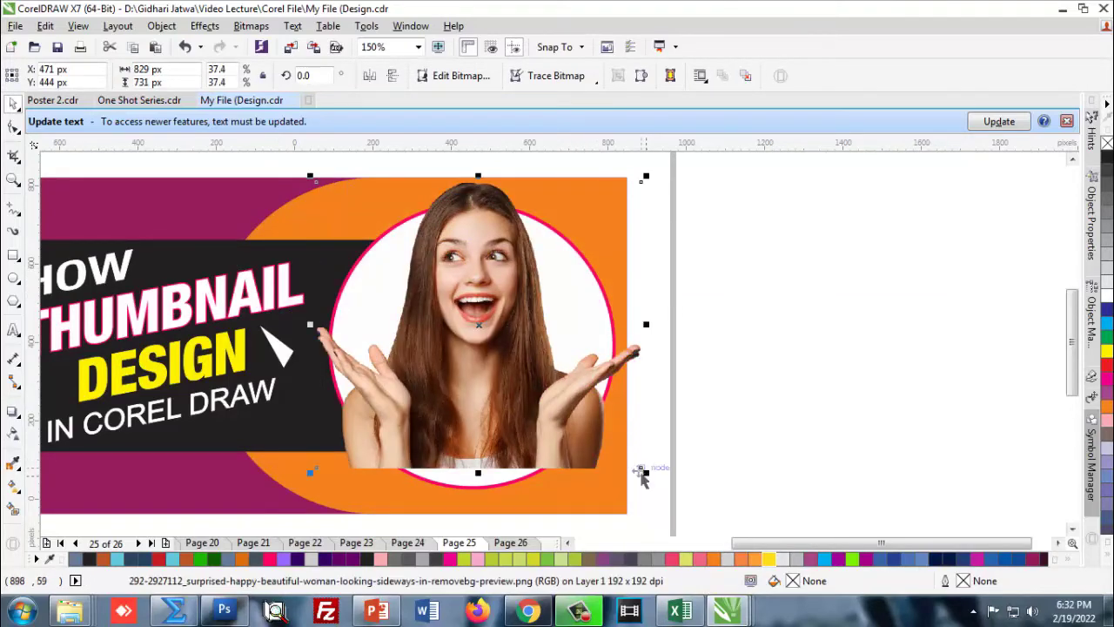
left_click(771, 323)
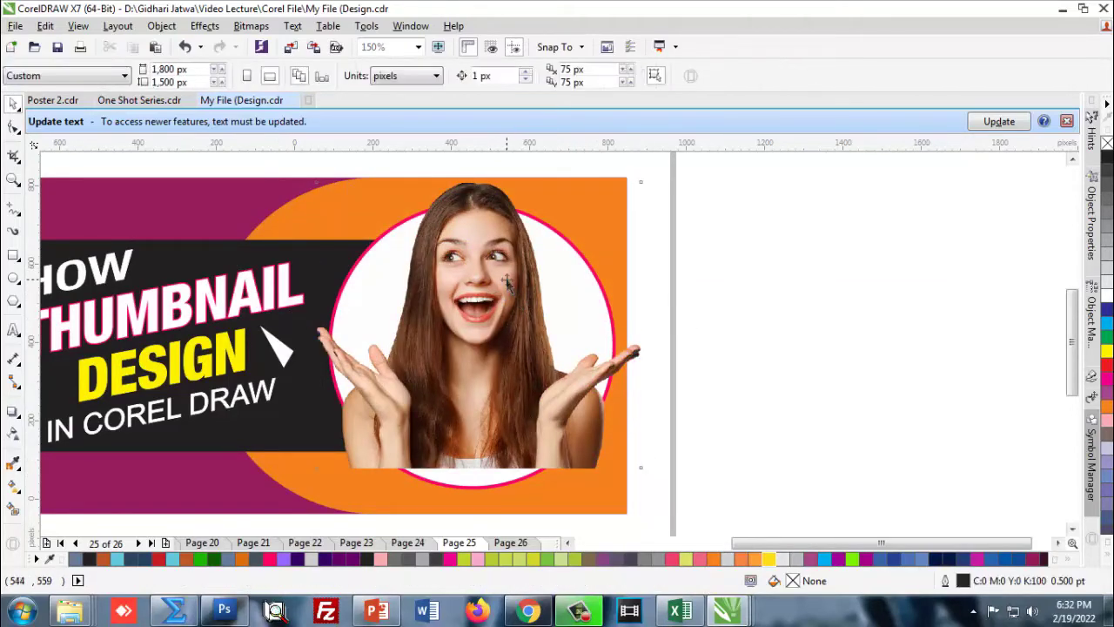
left_click(505, 287)
mouse_move(489, 289)
left_mouse_down()
mouse_move(478, 299)
mouse_move(487, 298)
left_mouse_up()
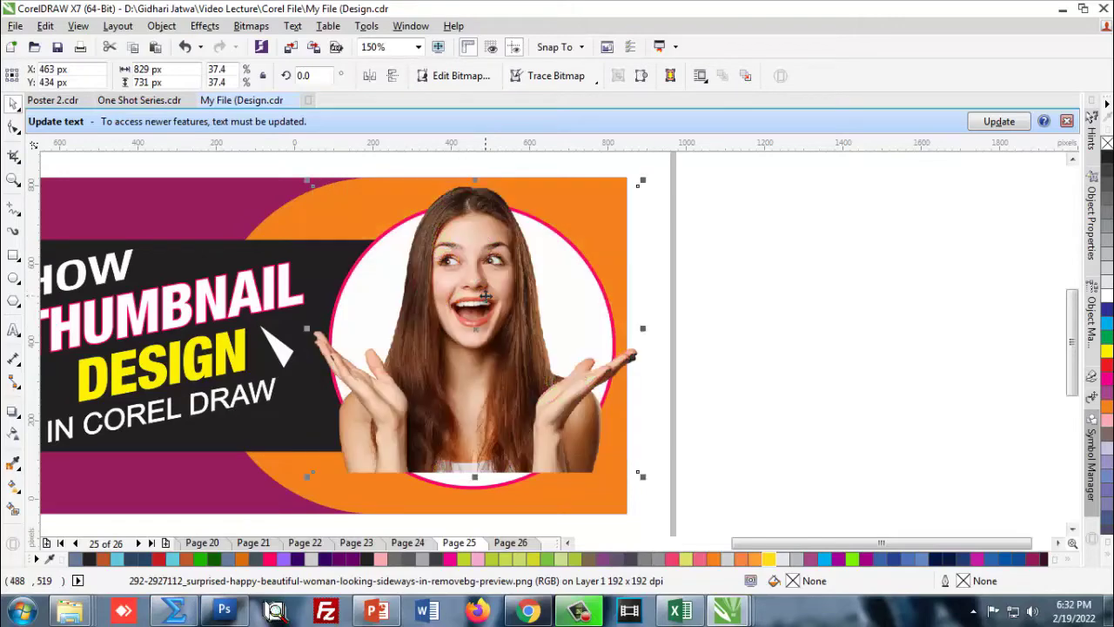
left_click(729, 372)
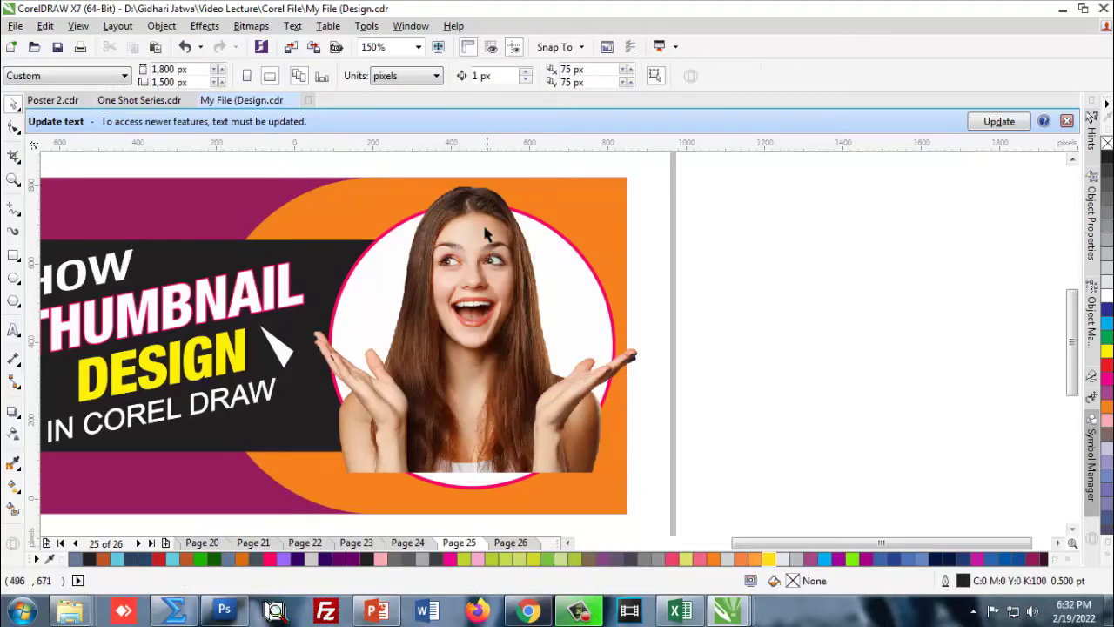
left_click(486, 233)
key("ctrl+Page_Down")
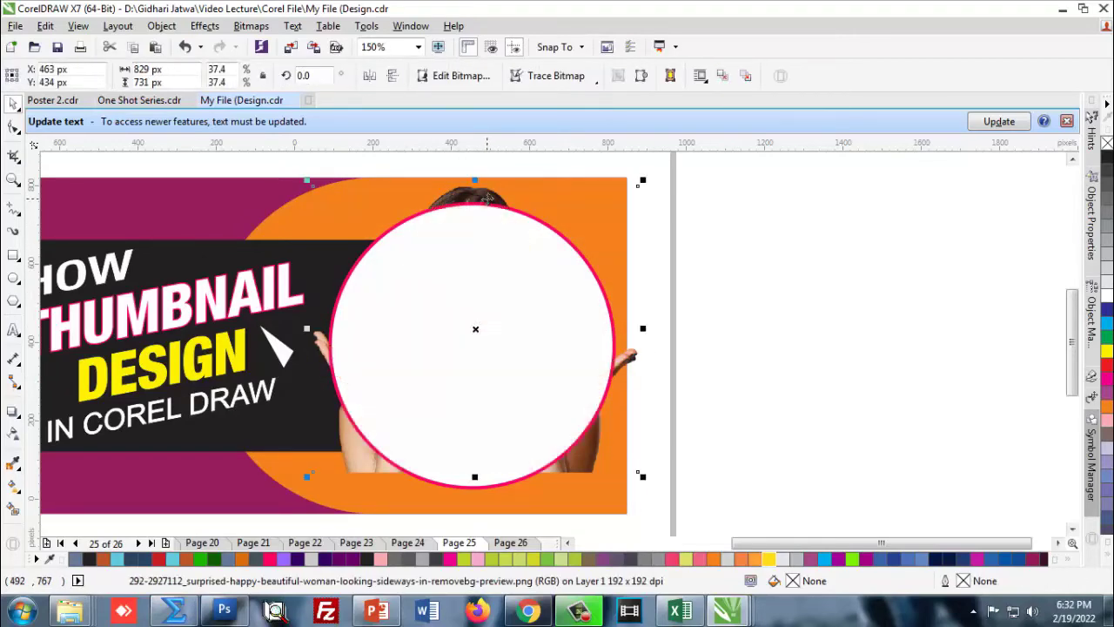
left_click(749, 222)
left_click(483, 188)
left_click(162, 25)
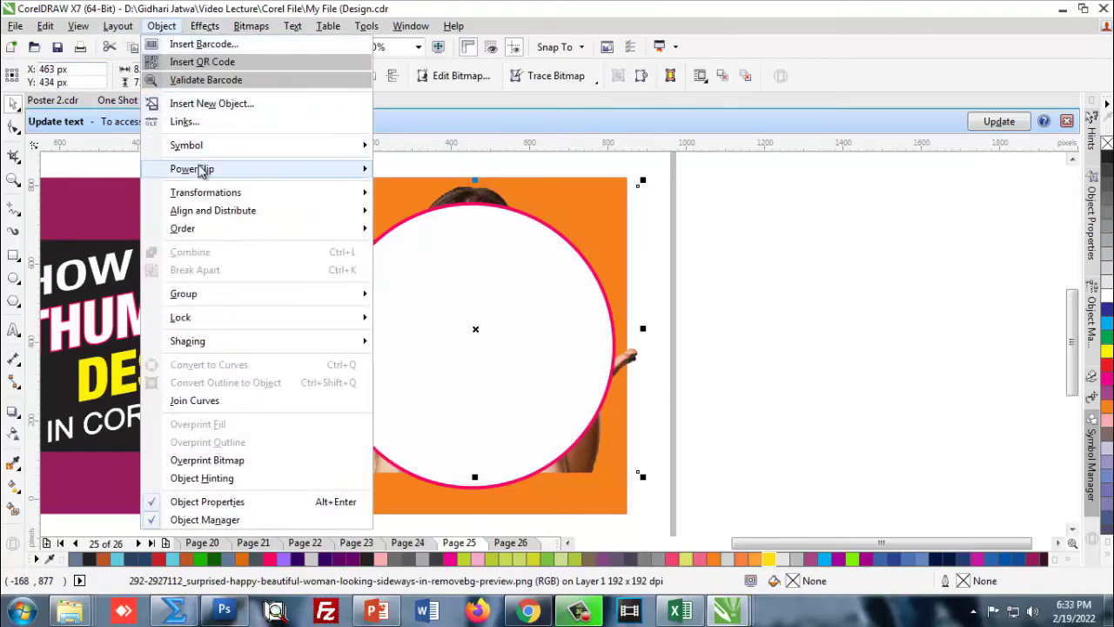
mouse_move(191, 169)
left_click(446, 170)
left_click(448, 287)
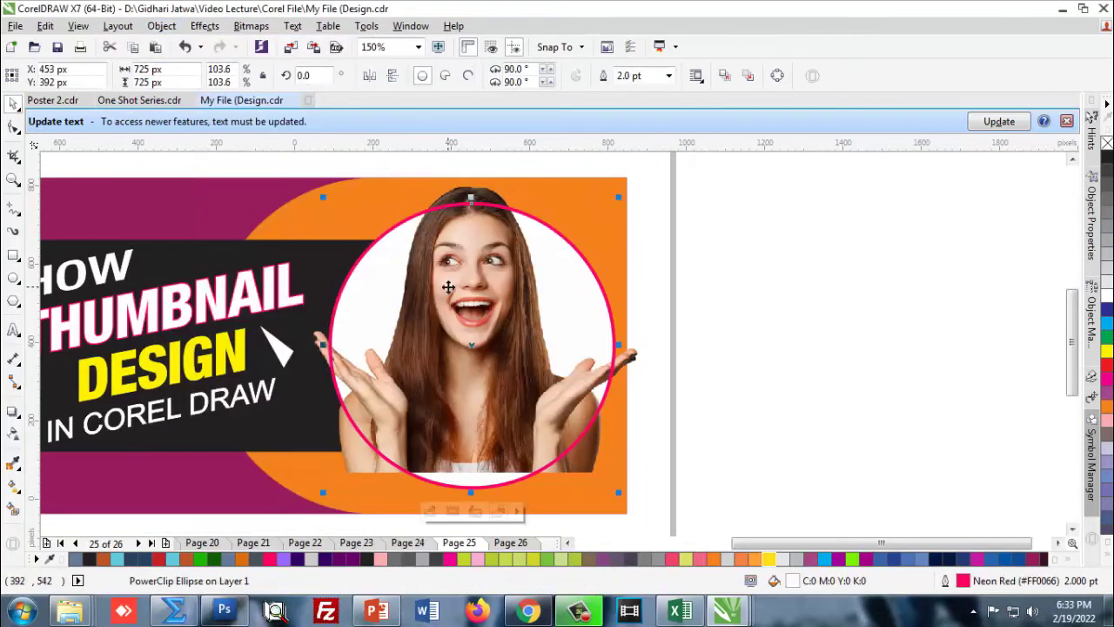
left_click(719, 301)
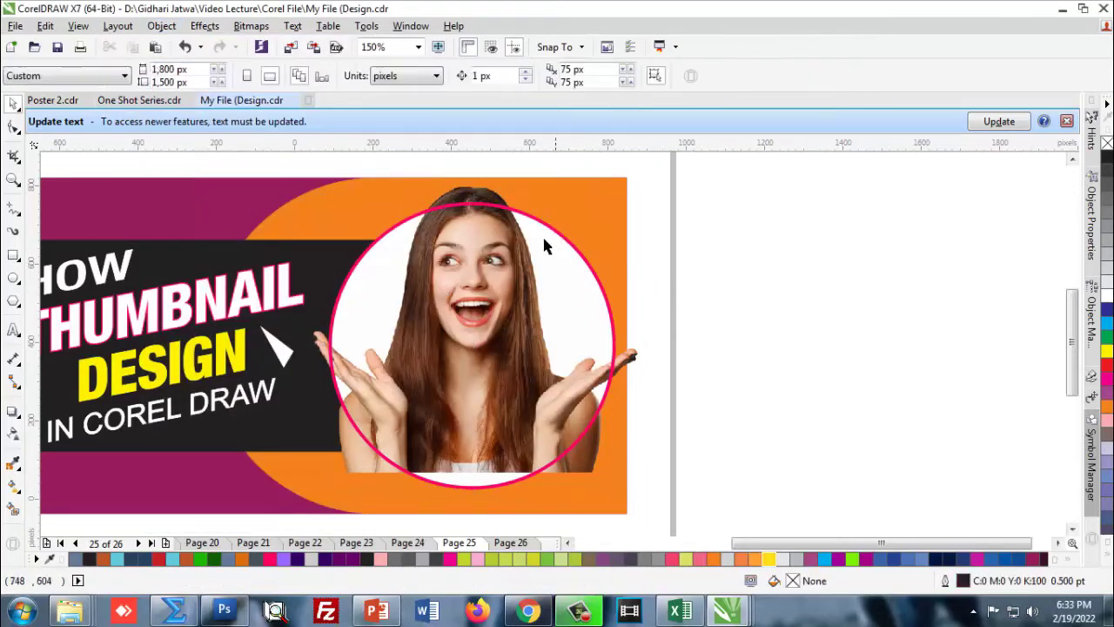
left_click(481, 194, "ctrl")
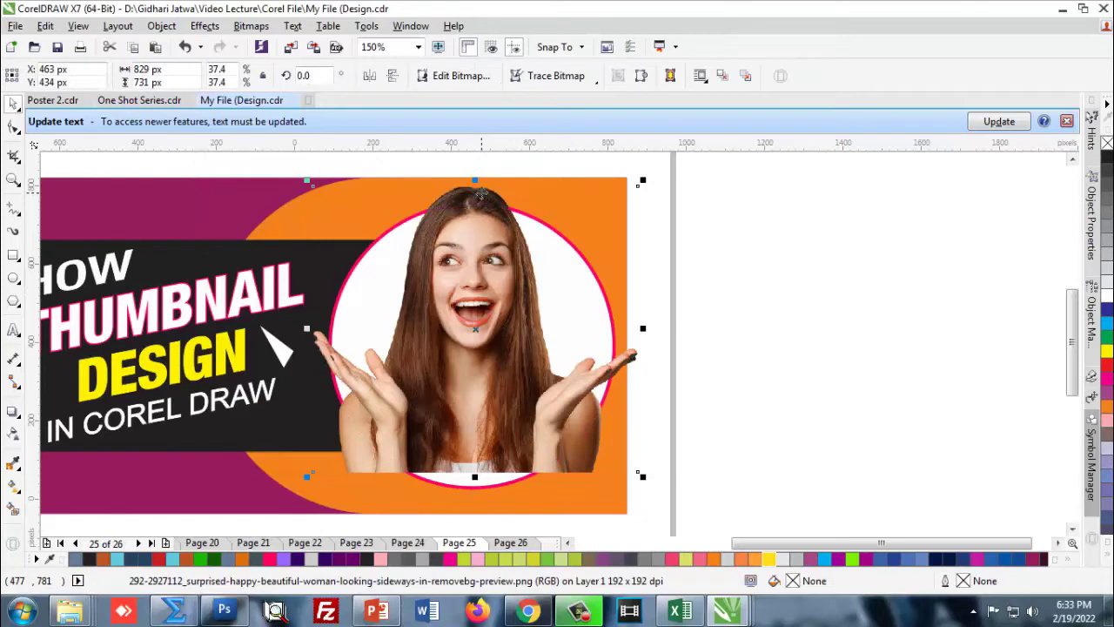
left_click(682, 286)
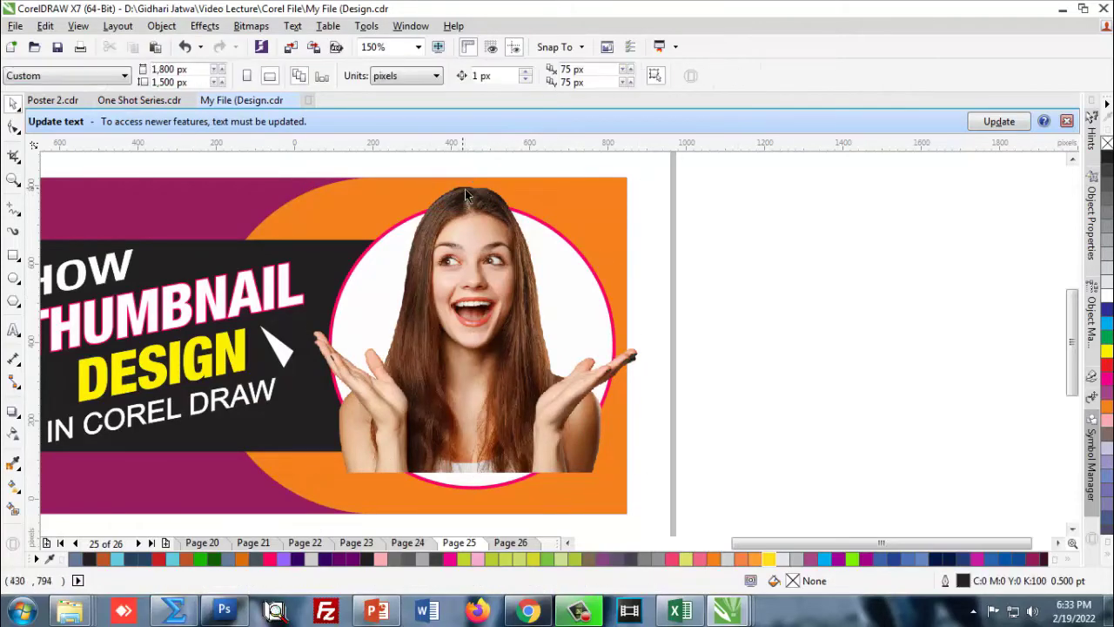
left_click(464, 189, "ctrl")
scroll(465, 189, "down", 1)
left_click(15, 129)
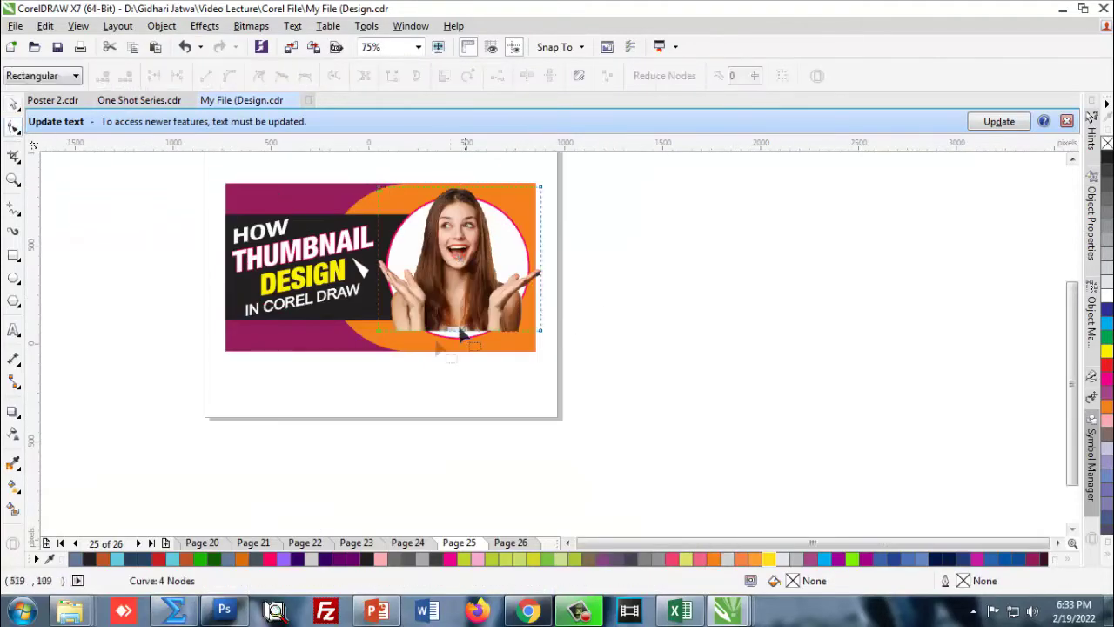
scroll(253, 410, "up", 1)
scroll(659, 278, "up", 1)
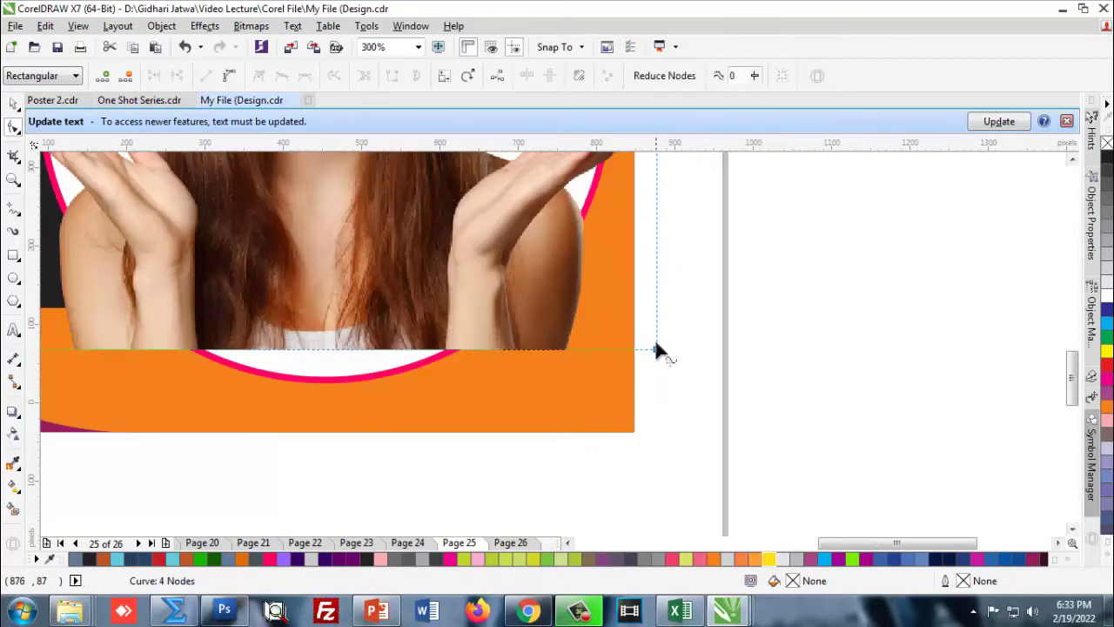
left_click_drag(656, 353, 651, 283)
scroll(652, 287, "down", 1)
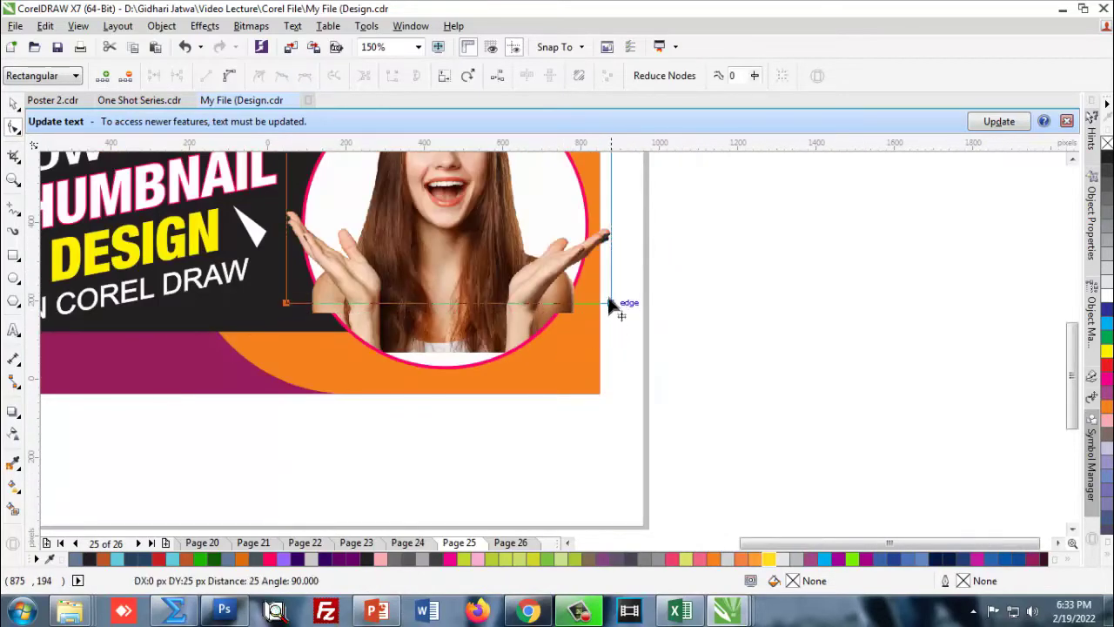
left_click_drag(611, 314, 611, 283)
scroll(569, 323, "down", 1)
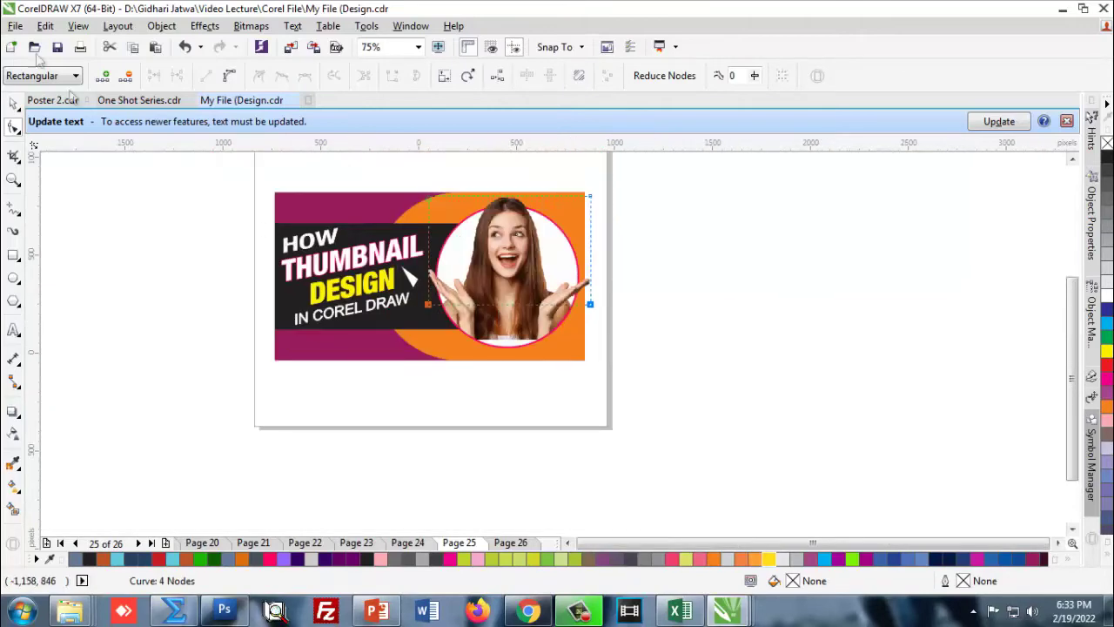
key("space")
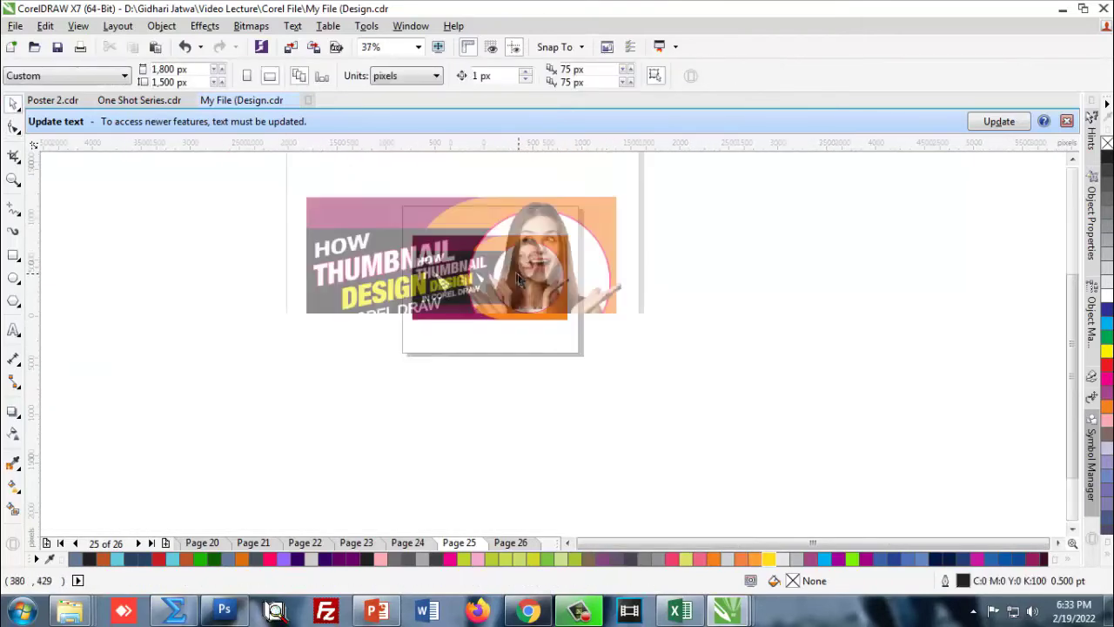
scroll(557, 309, "up", 1)
scroll(545, 312, "up", 1)
scroll(545, 312, "down", 1)
scroll(545, 313, "down", 1)
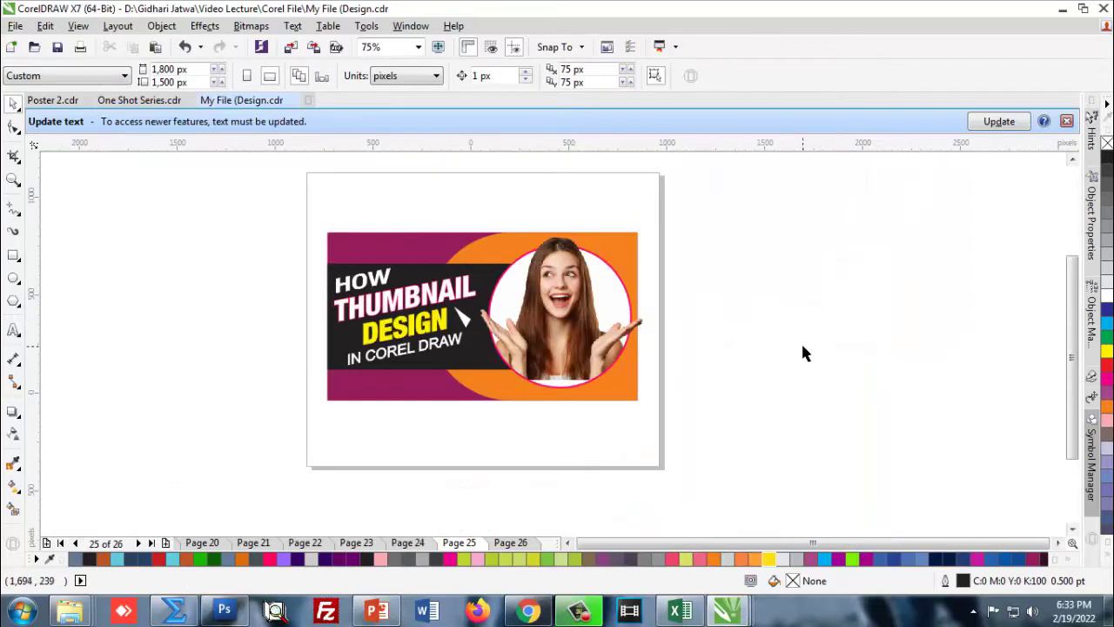
scroll(801, 341, "up", 1)
scroll(652, 277, "down", 1)
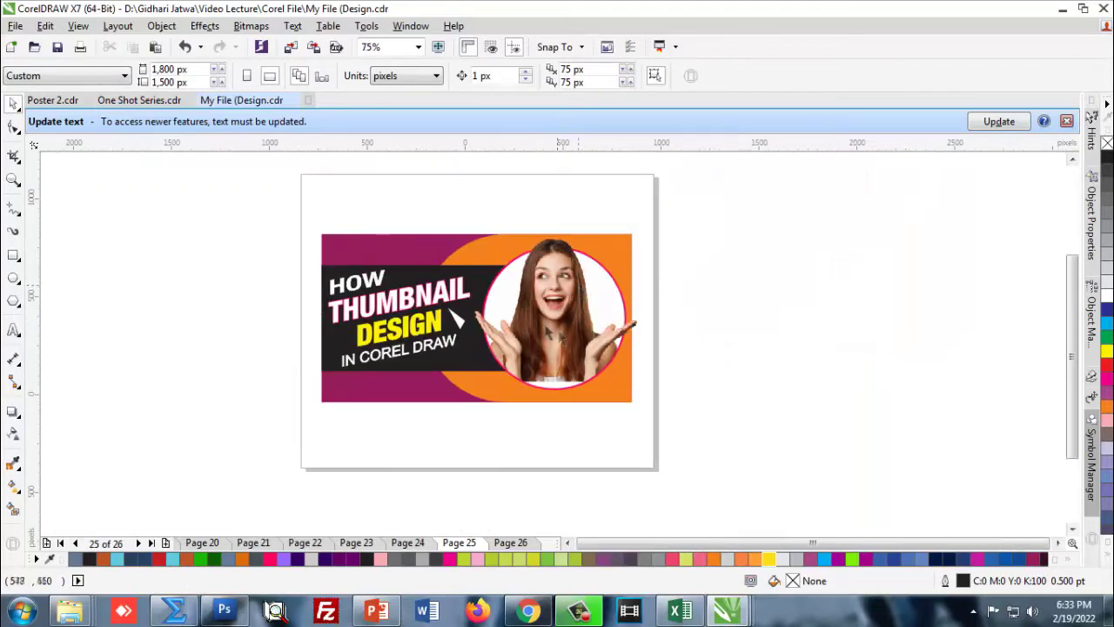
scroll(559, 337, "up", 1)
scroll(581, 308, "down", 1)
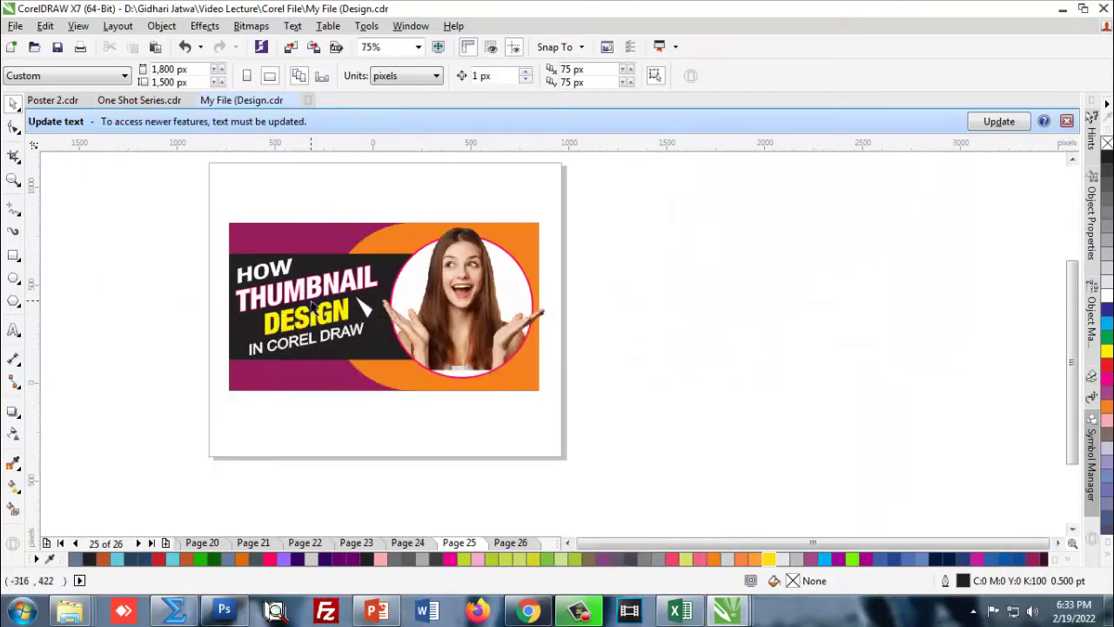
scroll(312, 303, "up", 1)
scroll(348, 309, "down", 1)
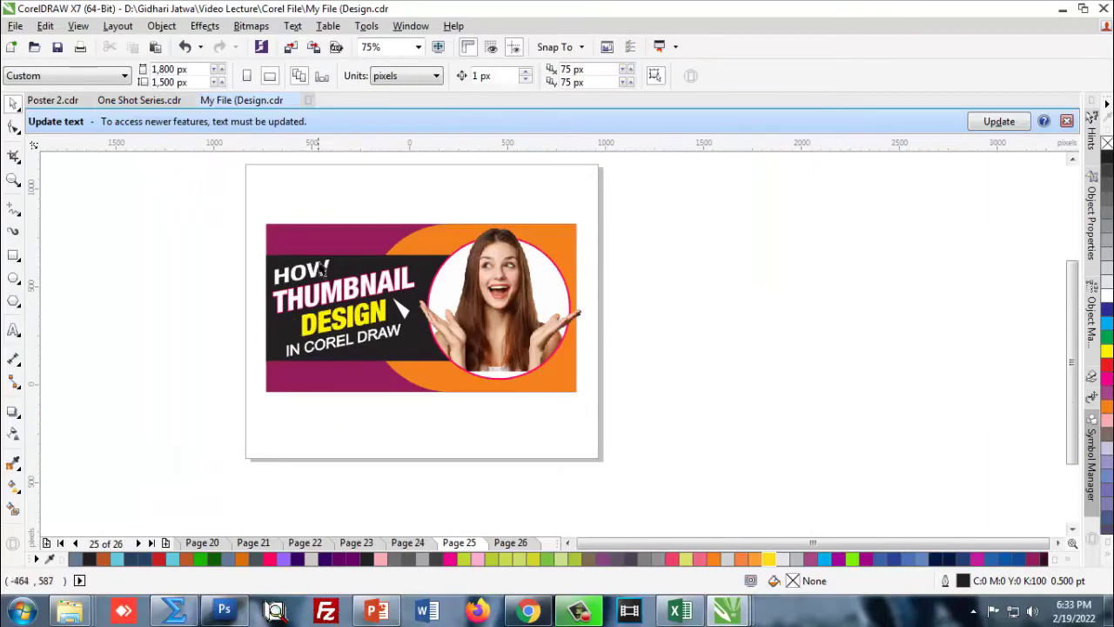
scroll(323, 268, "up", 1)
Draw a small square on the magenta strip with white fill and no outline
left_click(15, 258)
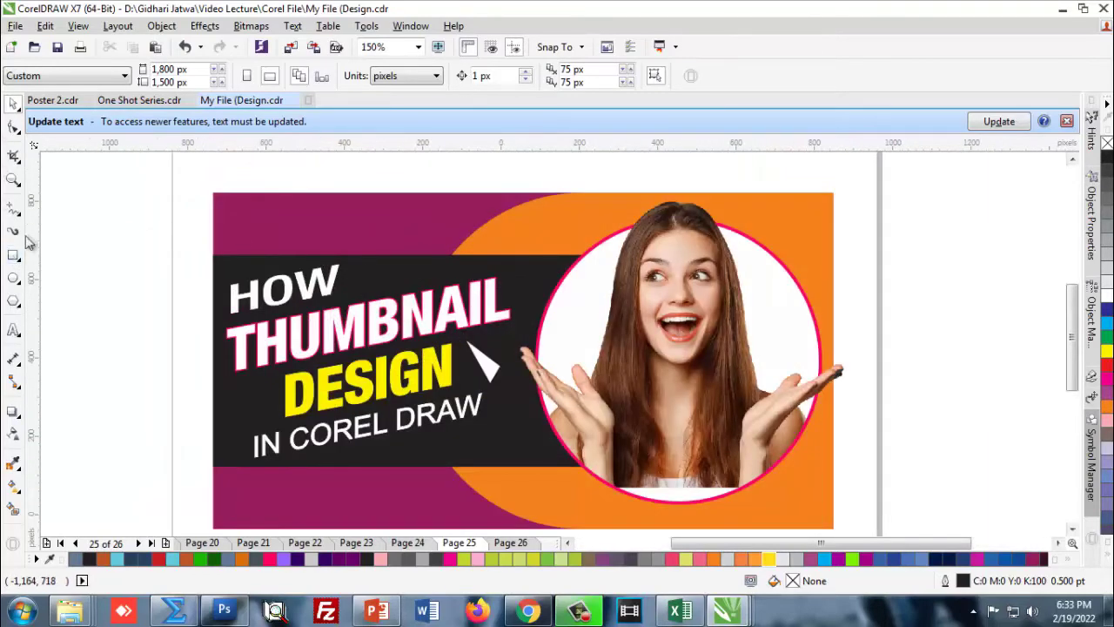
scroll(431, 321, "down", 1)
scroll(431, 321, "up", 2)
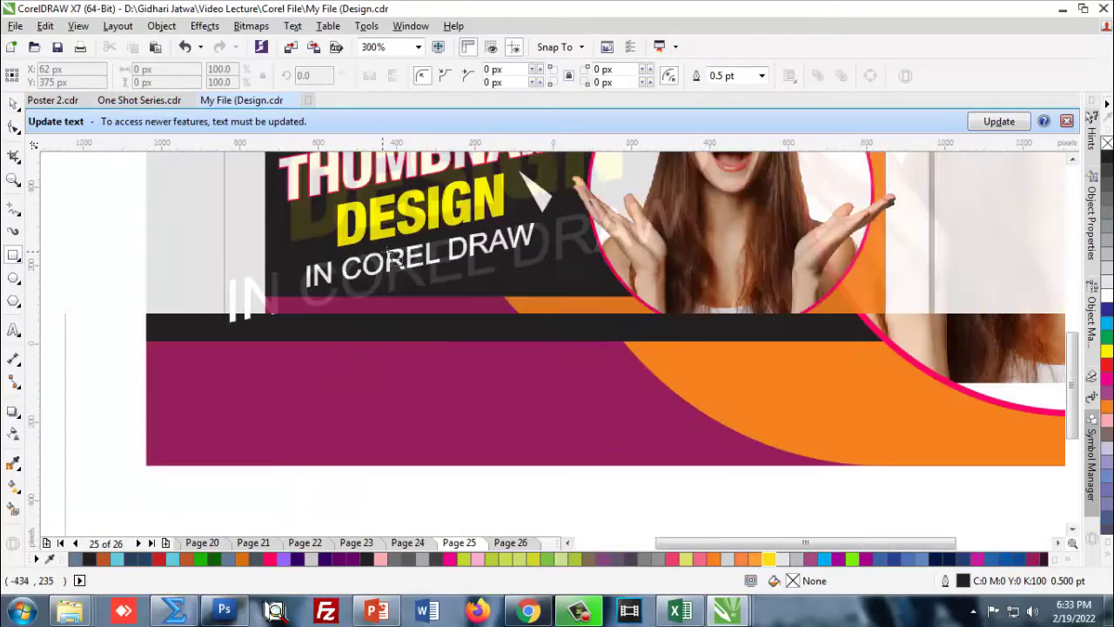
scroll(348, 318, "down", 2)
scroll(348, 317, "up", 1)
left_click_drag(357, 273, 369, 285)
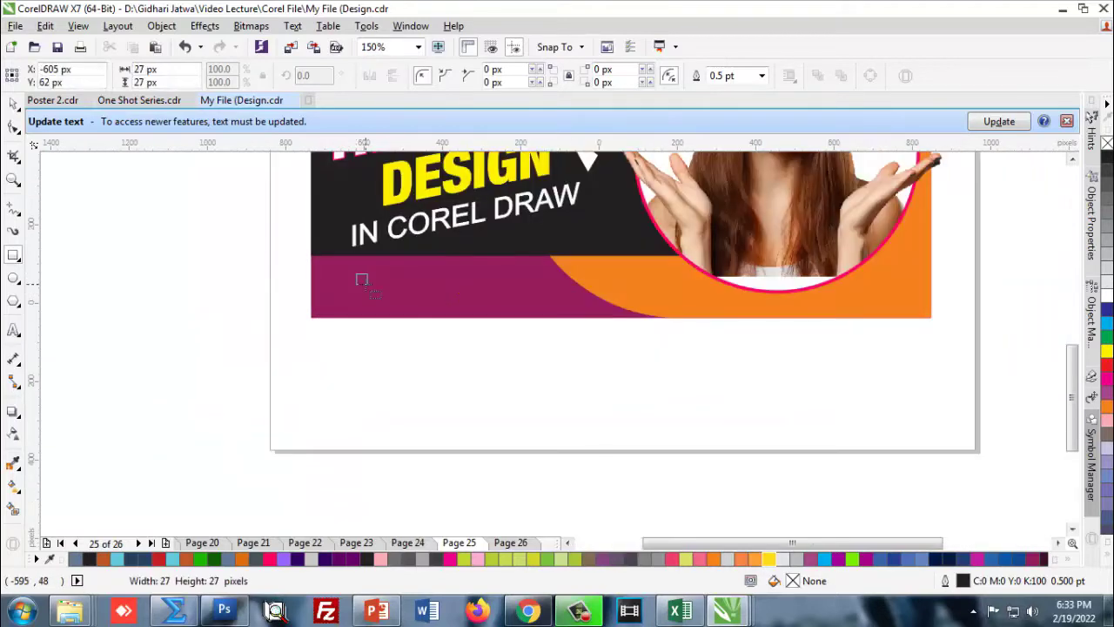
key("space")
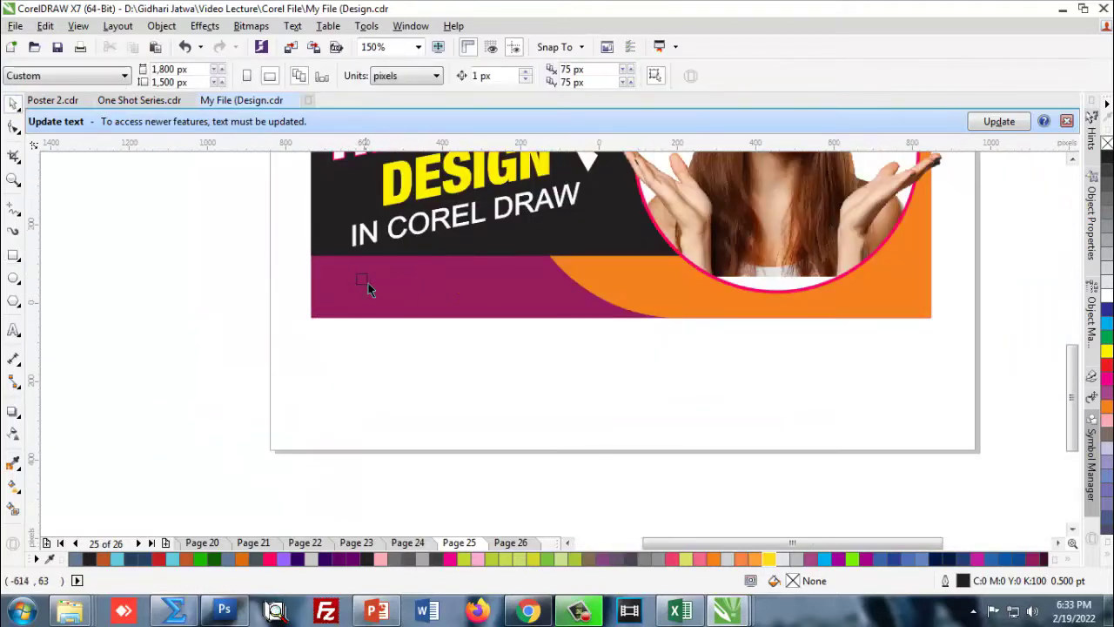
left_click(362, 280)
left_click(1107, 298)
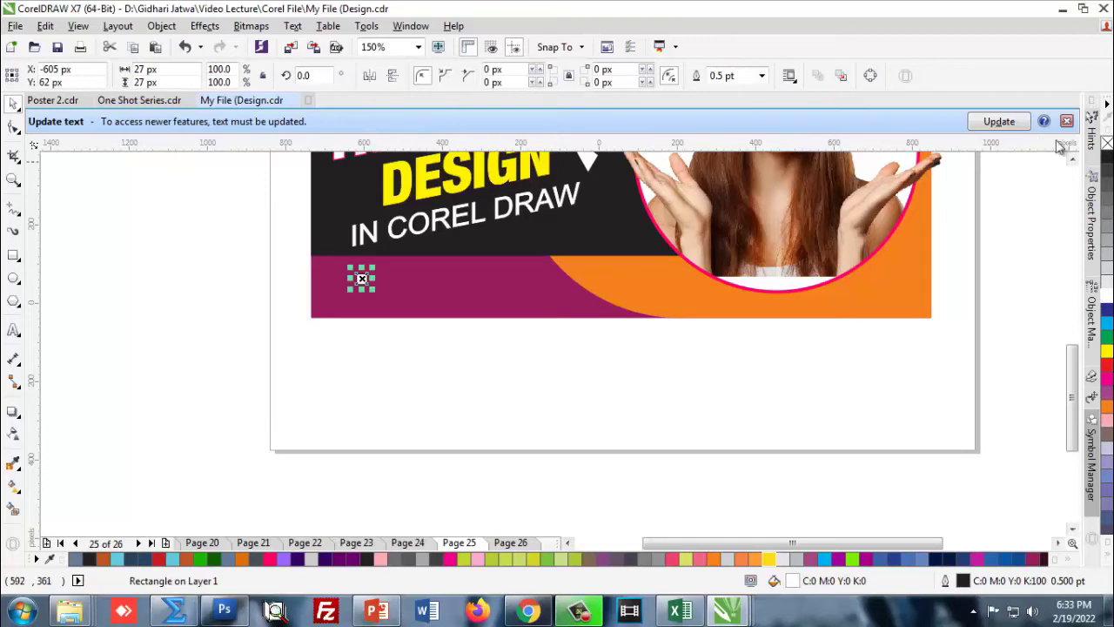
right_click(1106, 143)
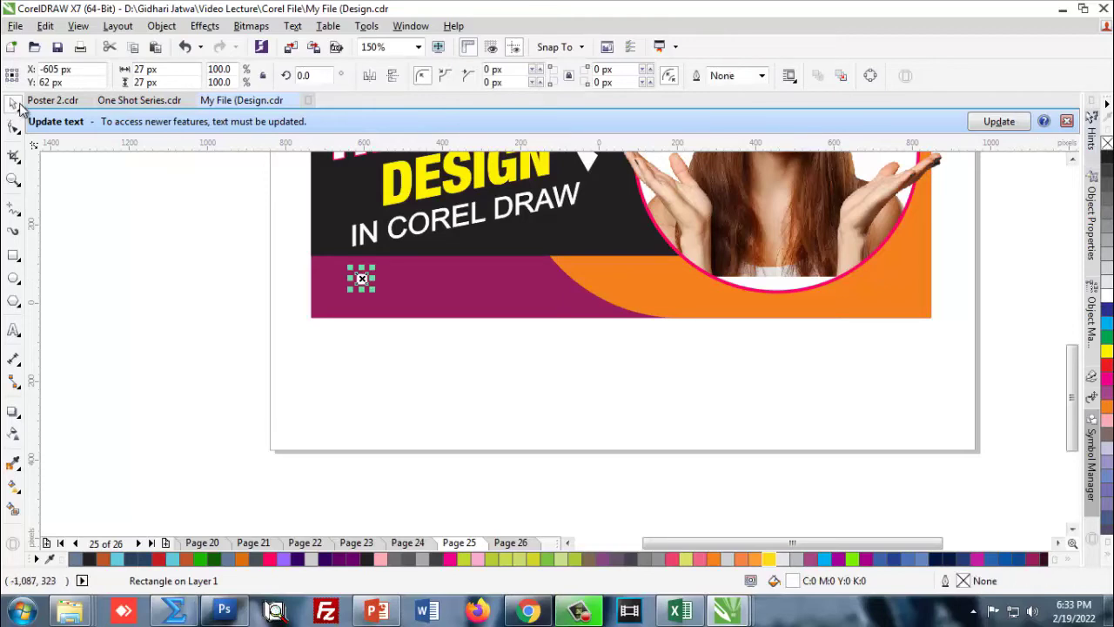
left_click(293, 298)
scroll(292, 298, "up", 1)
Shrink the square and rotate it 45° into a diamond
left_click(391, 261)
scroll(414, 273, "up", 1)
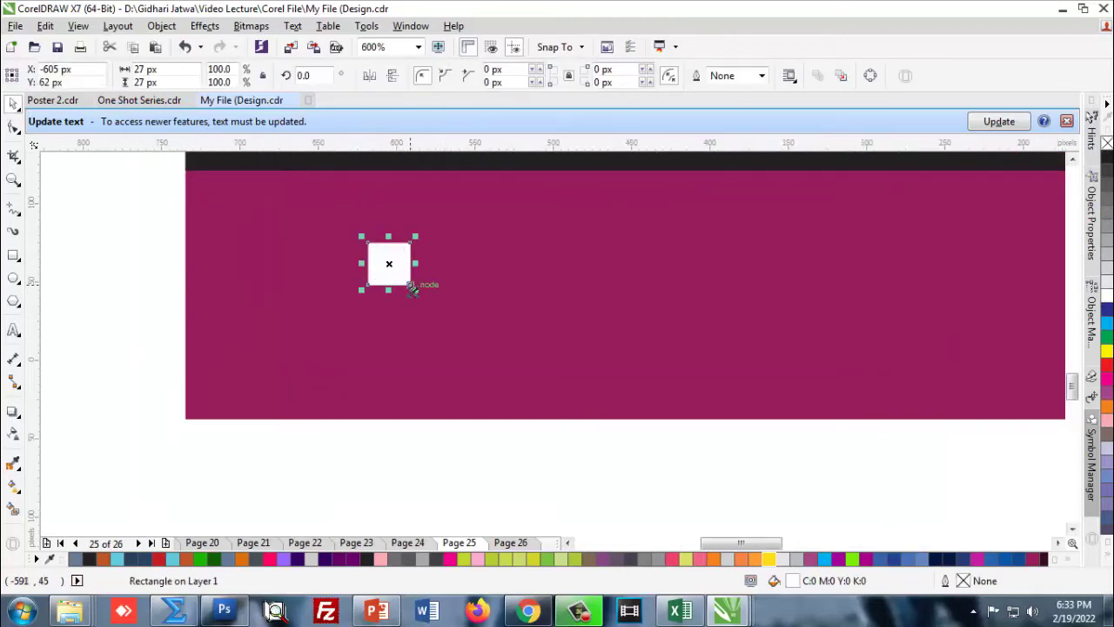
left_click_drag(414, 289, 410, 282)
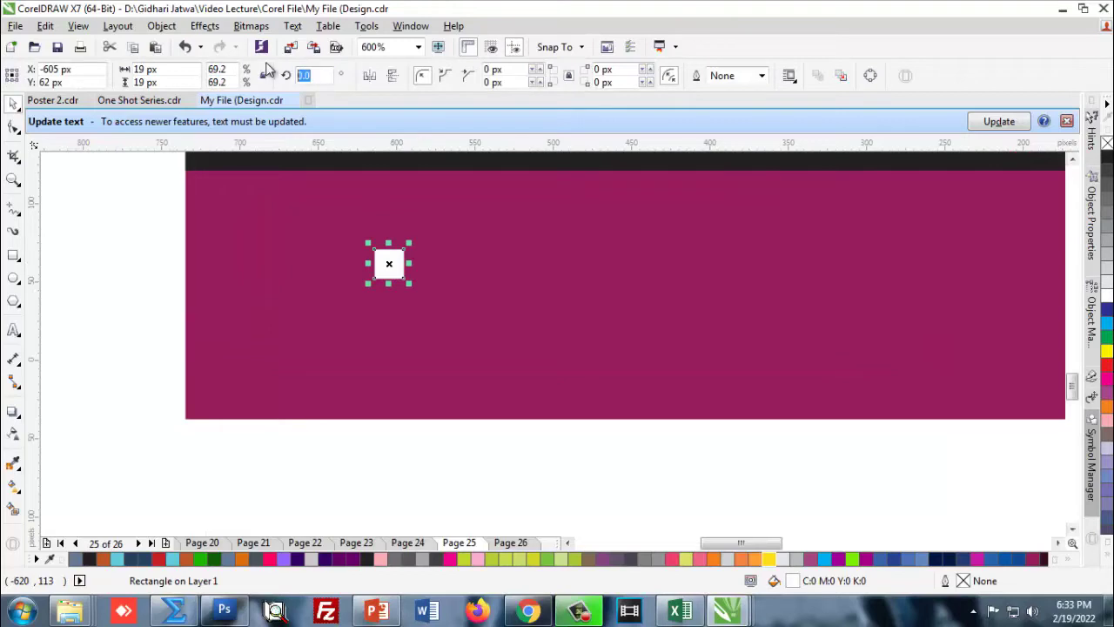
type("45")
key("Return")
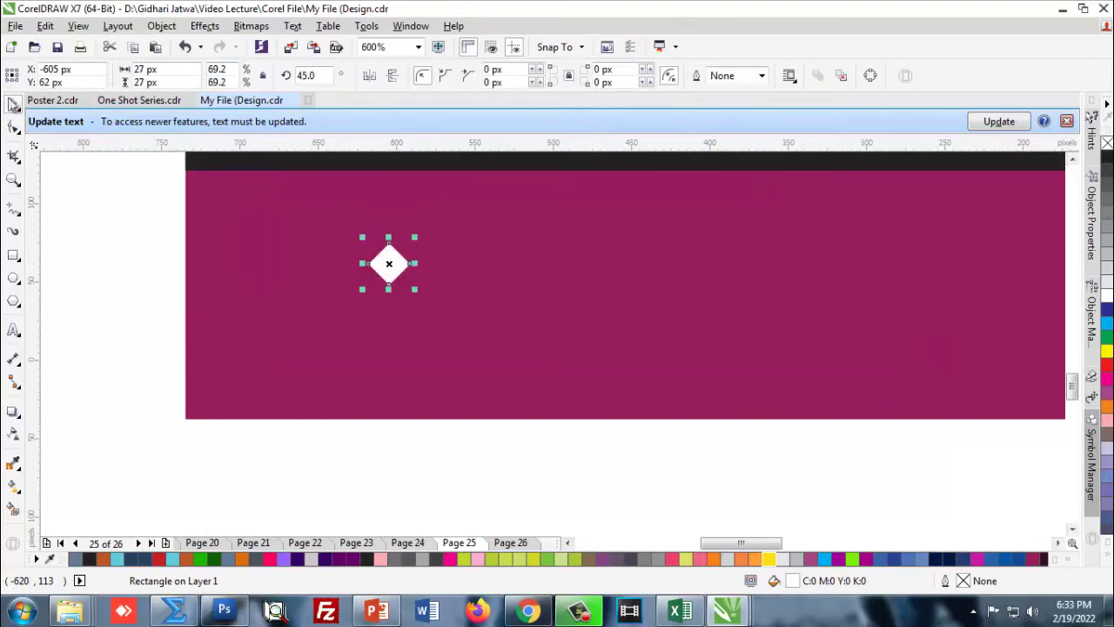
left_click(13, 102)
left_click(261, 279)
left_click(392, 263)
Duplicate the diamond into a row of five and group the row
left_click_drag(389, 263, 448, 263)
scroll(449, 262, "down", 1)
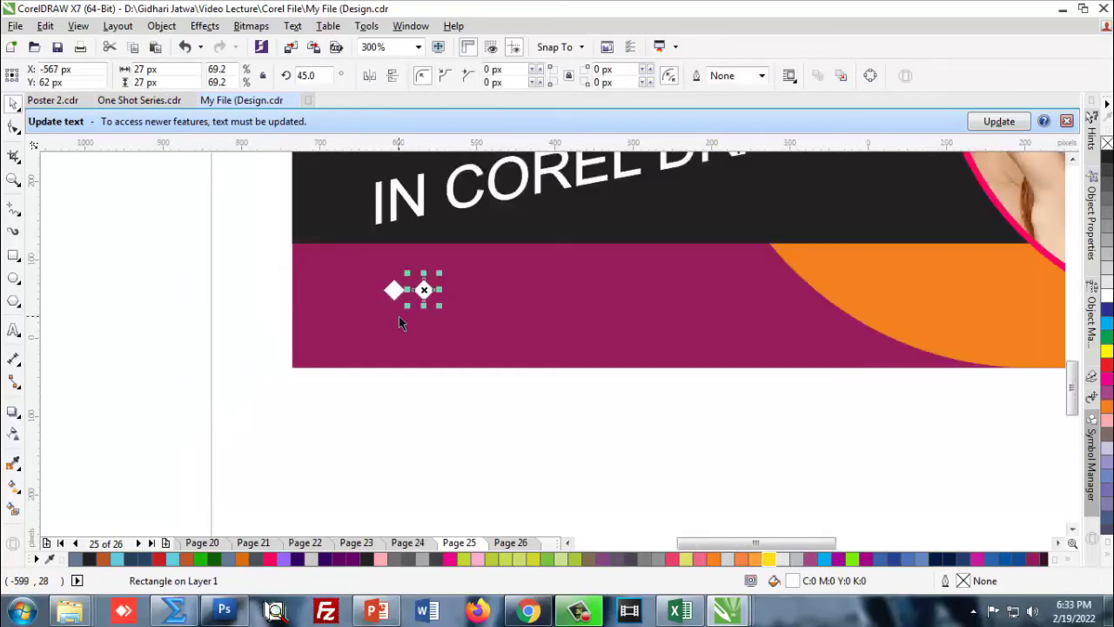
key("ctrl+r")
key("ctrl+r")
key("ctrl+r")
left_click(274, 270)
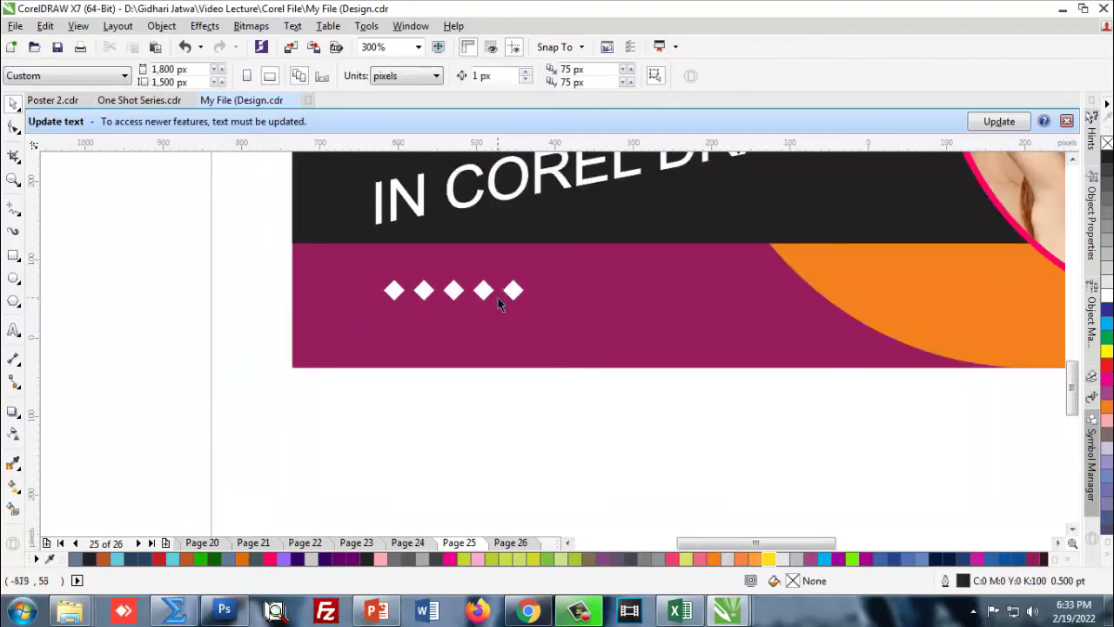
left_click_drag(246, 260, 568, 344)
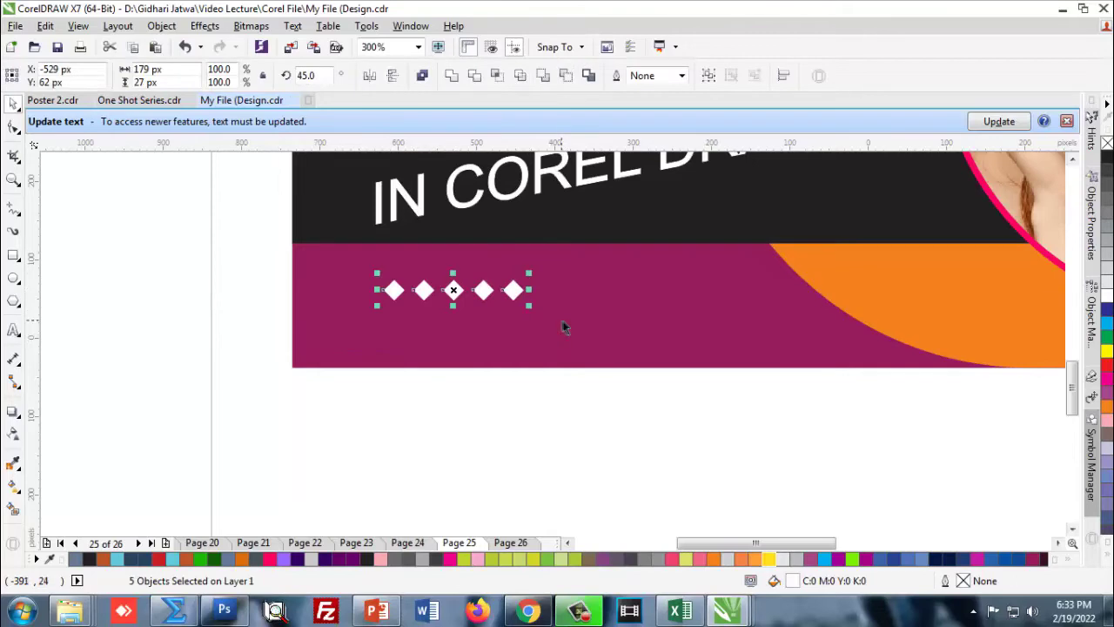
key("ctrl+g")
scroll(453, 292, "up", 1)
left_click(453, 272, "ctrl")
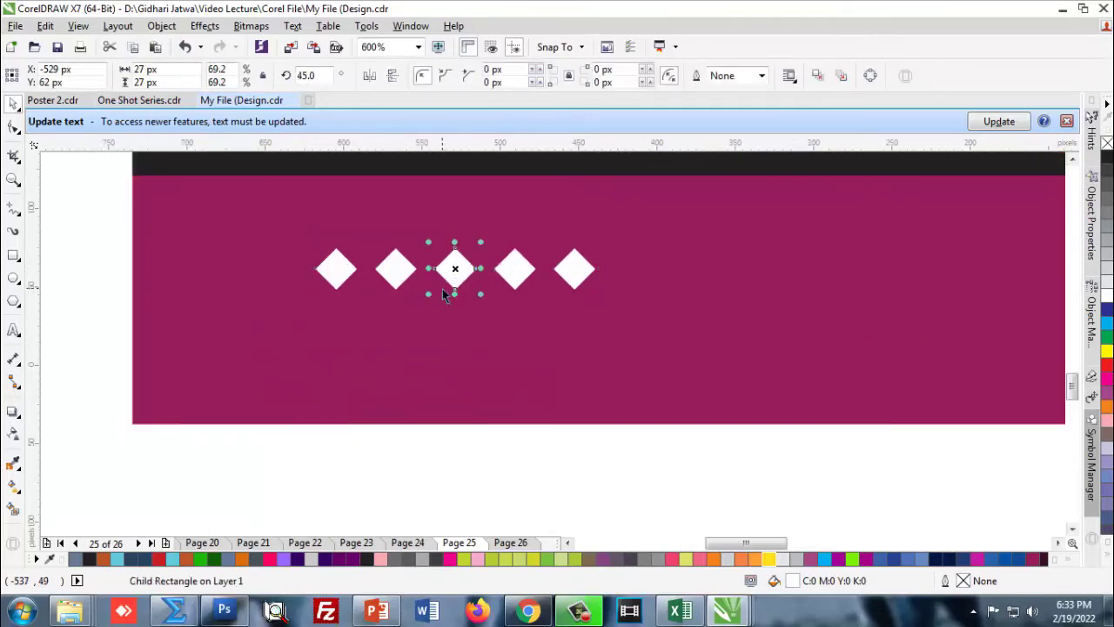
Copy the row twice to stack three rows of diamonds
left_click_drag(102, 226, 613, 343)
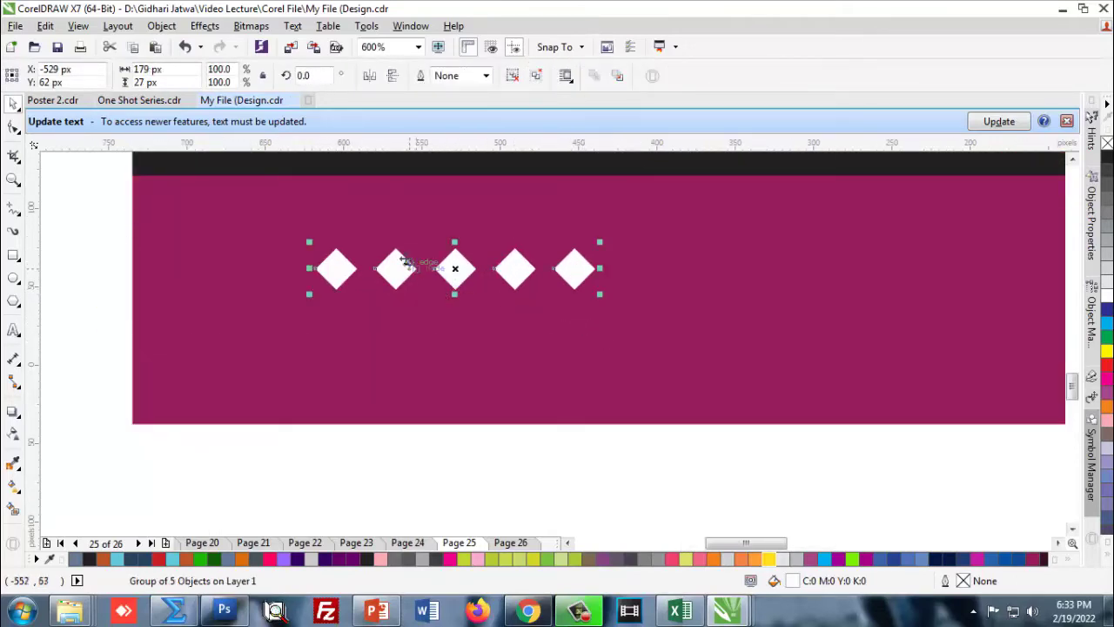
left_click_drag(397, 268, 396, 322)
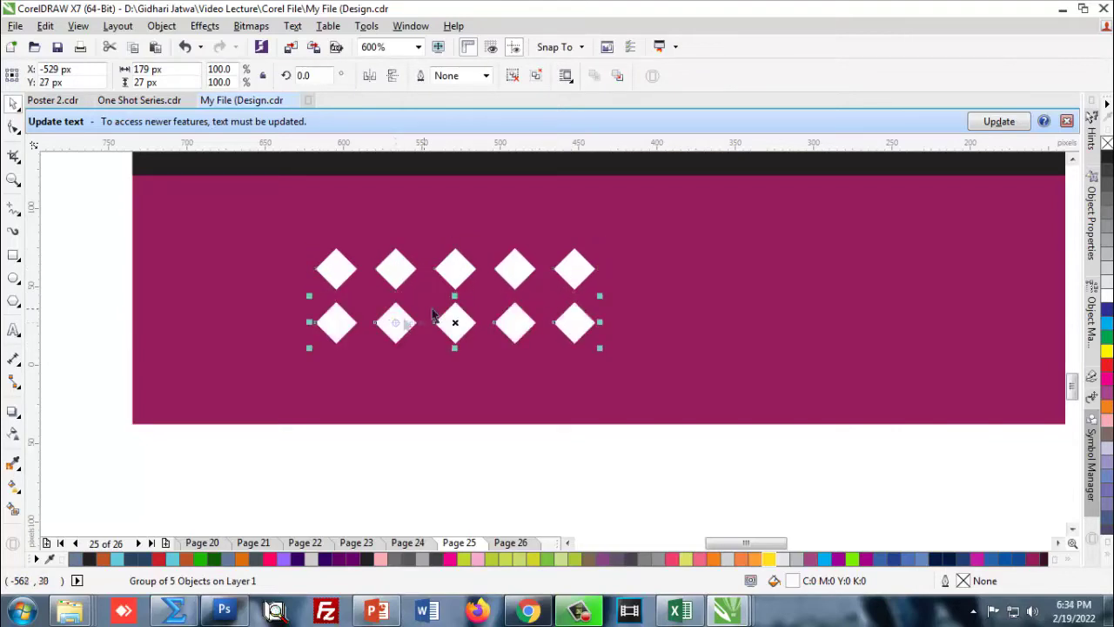
key("ctrl+d")
scroll(424, 315, "down", 3)
Scale the diamond grid down and move it to the bottom-left corner
left_click_drag(249, 383, 553, 270)
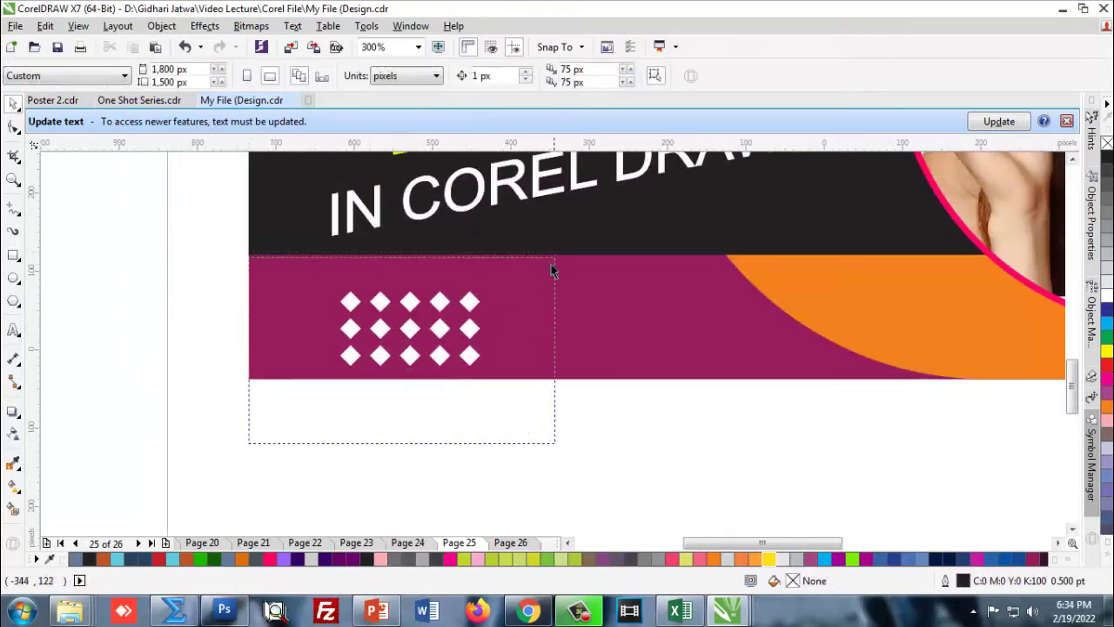
scroll(391, 368, "down", 3)
scroll(390, 369, "up", 2)
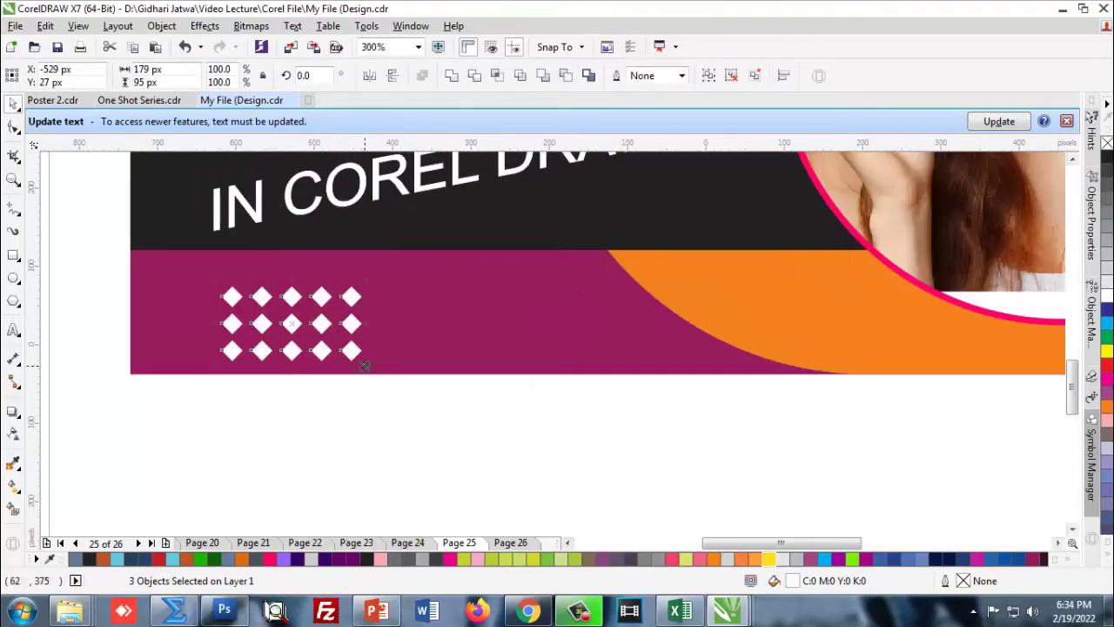
left_click_drag(365, 366, 346, 347)
left_click(280, 380)
scroll(280, 380, "down", 1)
left_click_drag(226, 394, 375, 331)
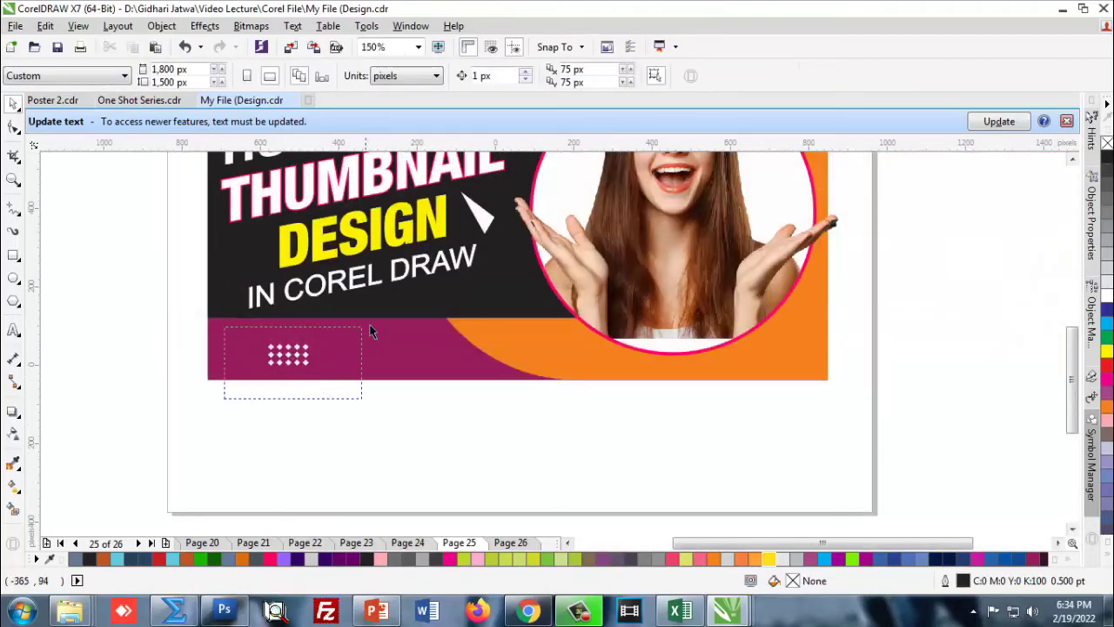
left_click_drag(296, 349, 248, 353)
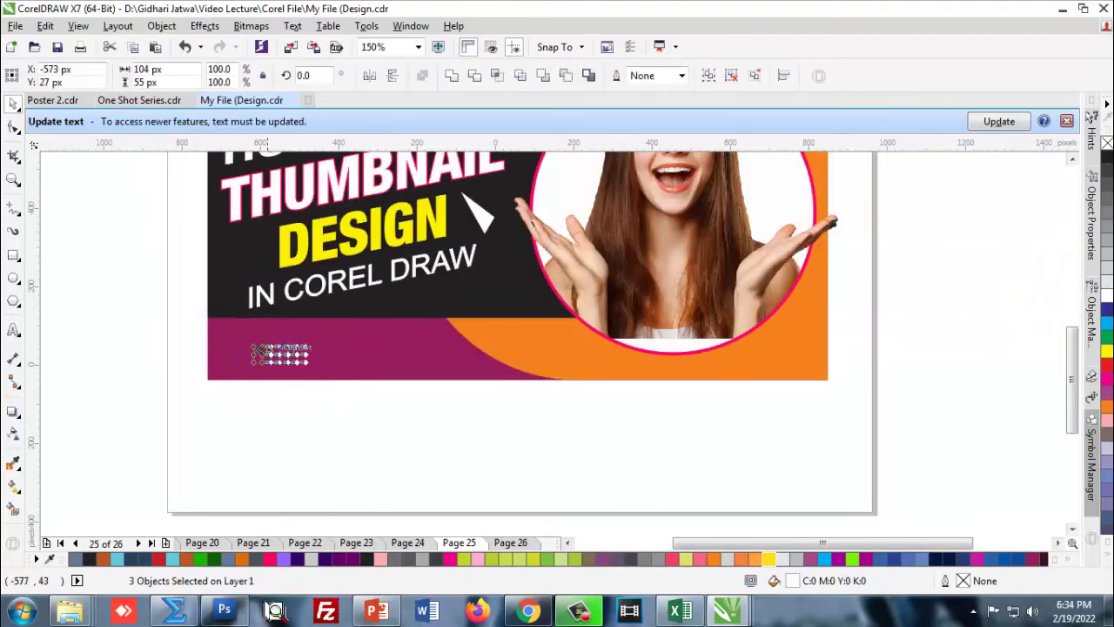
left_click(273, 428)
scroll(274, 428, "down", 1)
scroll(218, 412, "up", 1)
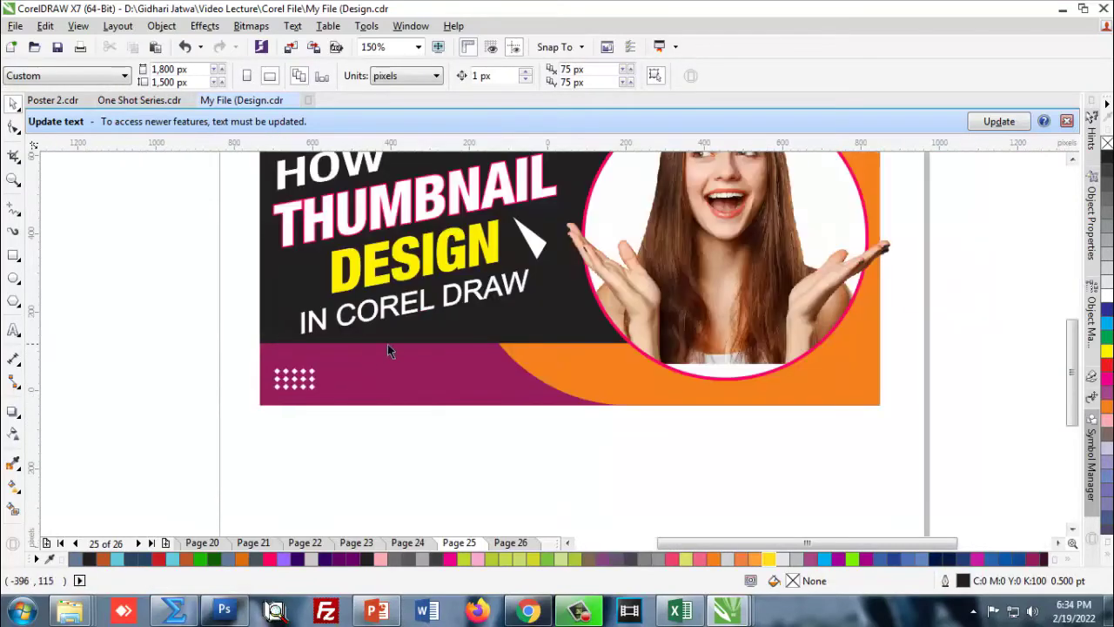
scroll(388, 343, "down", 1)
scroll(345, 349, "up", 1)
scroll(289, 359, "down", 1)
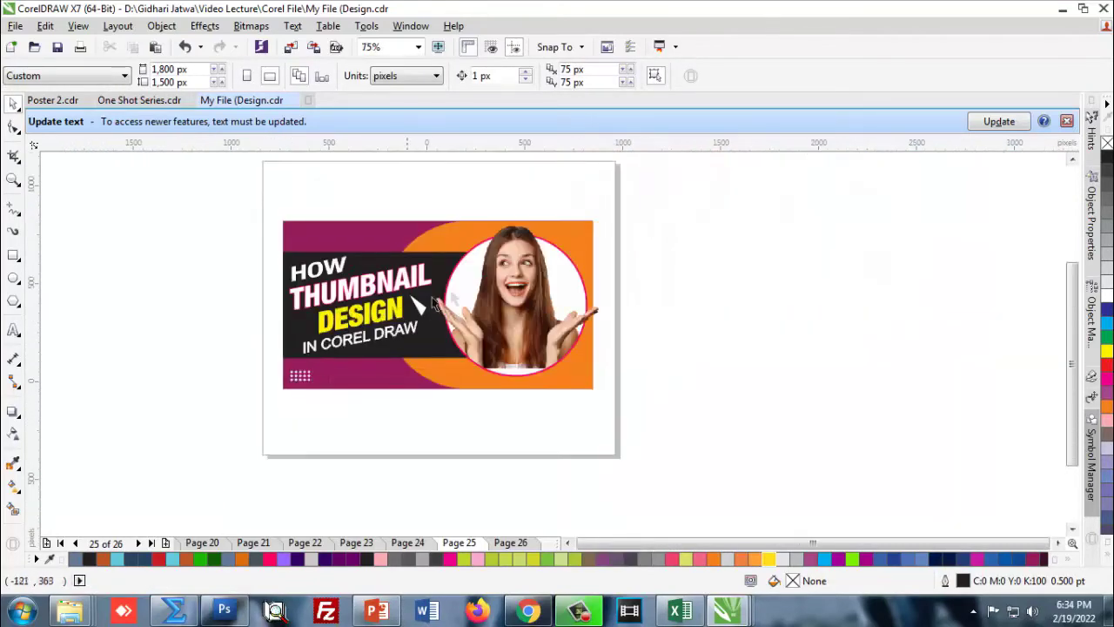
scroll(522, 261, "up", 1)
scroll(557, 257, "down", 1)
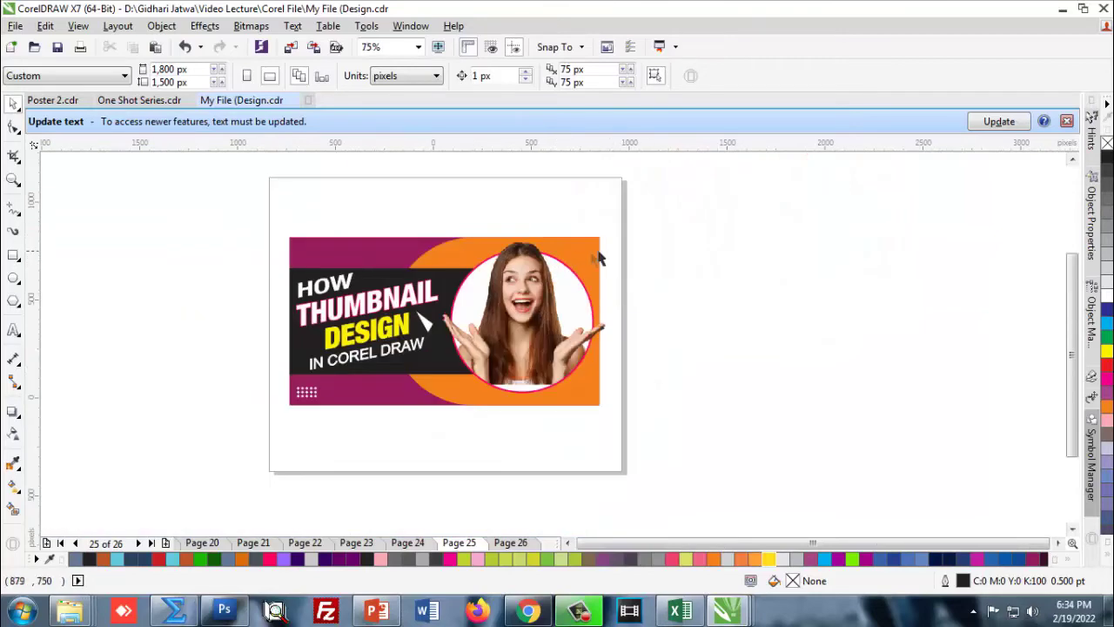
scroll(546, 261, "up", 1)
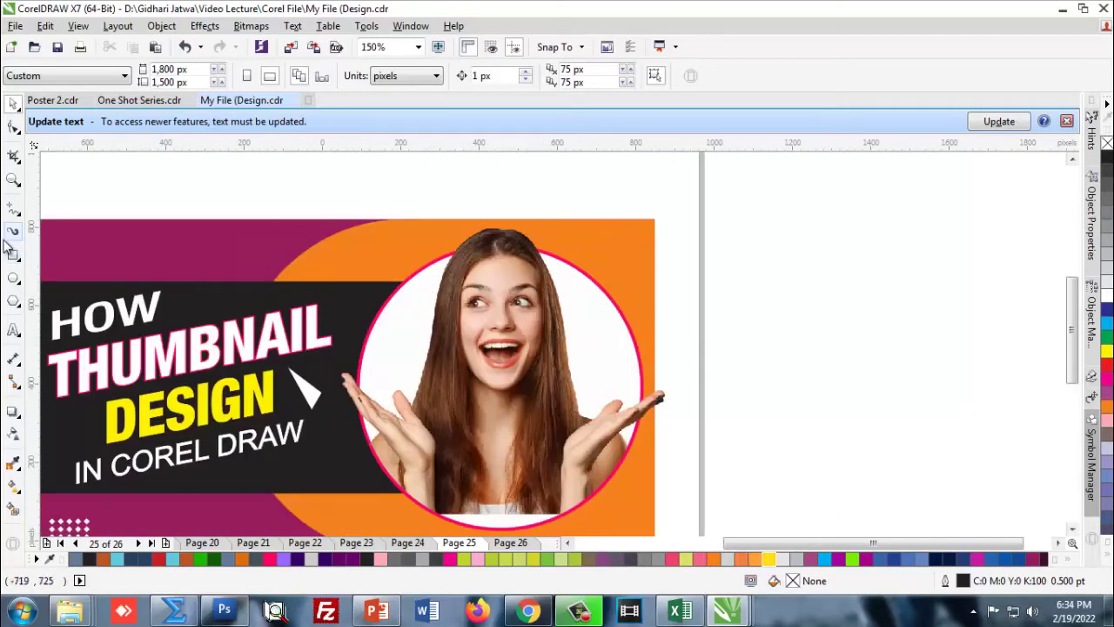
Draw a small dot near the top-right with white fill and no outline
left_click(15, 280)
scroll(592, 226, "up", 1)
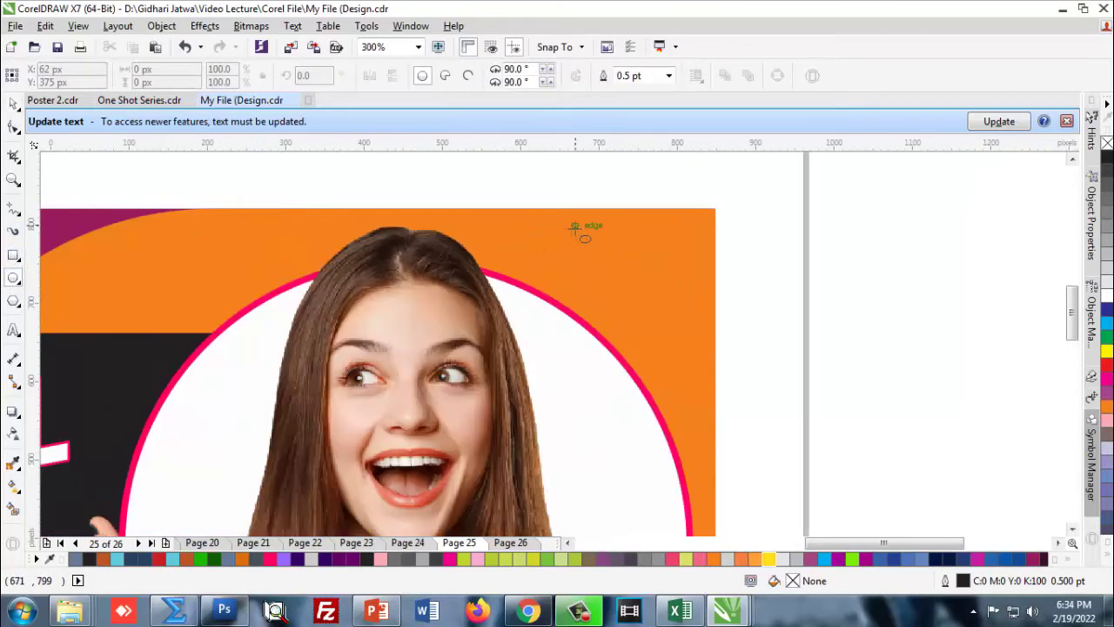
left_click_drag(559, 227, 570, 239)
left_click(1106, 300)
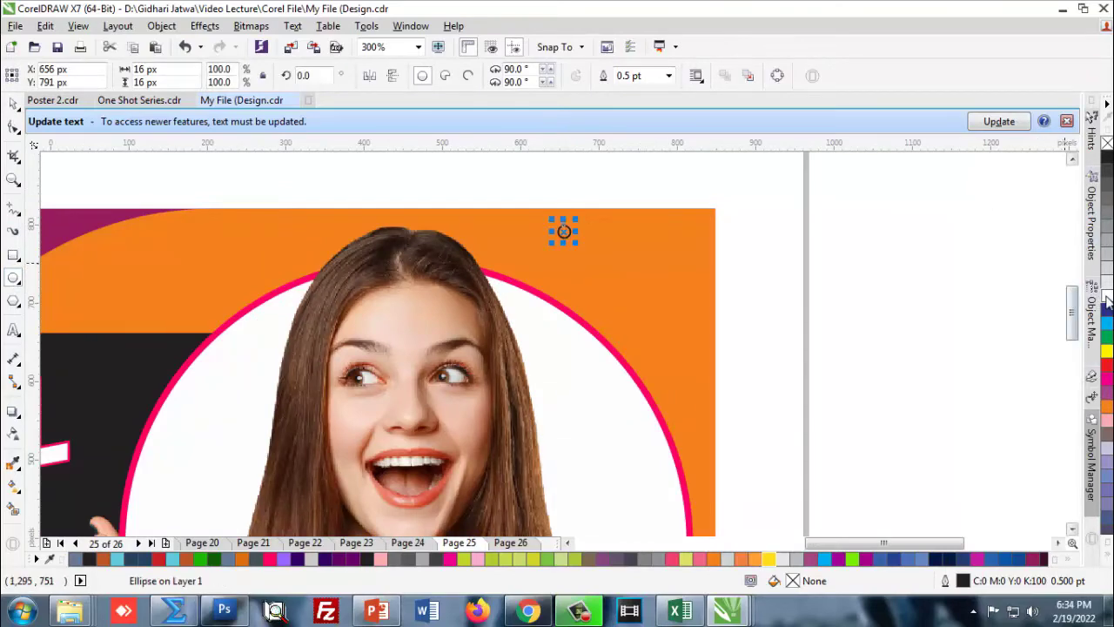
right_click(1103, 144)
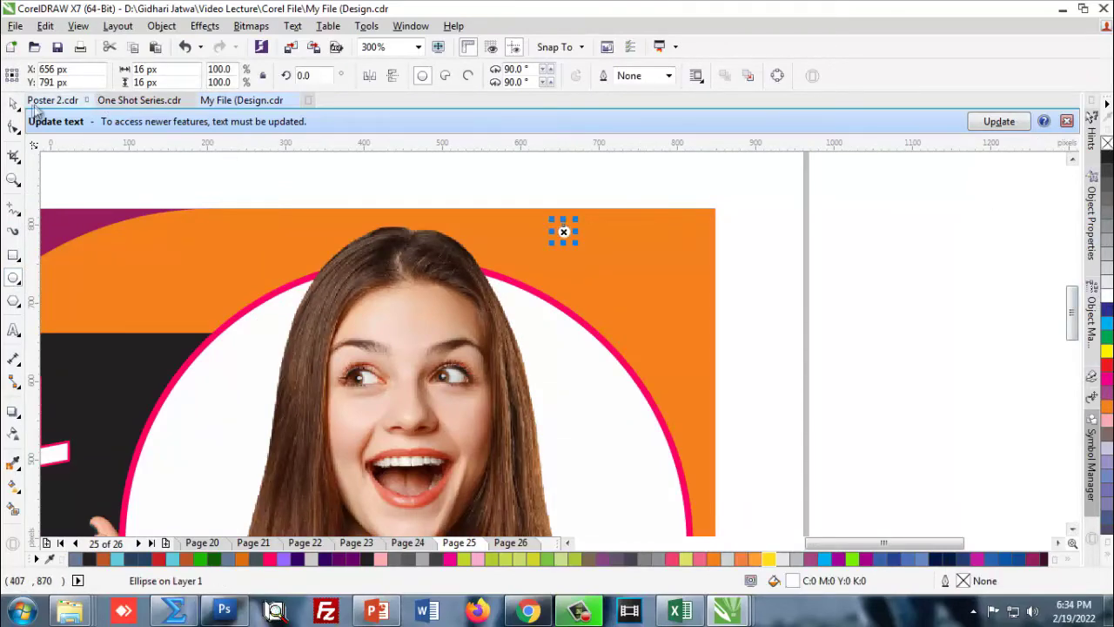
key("space")
scroll(764, 202, "down", 1)
scroll(627, 244, "up", 1)
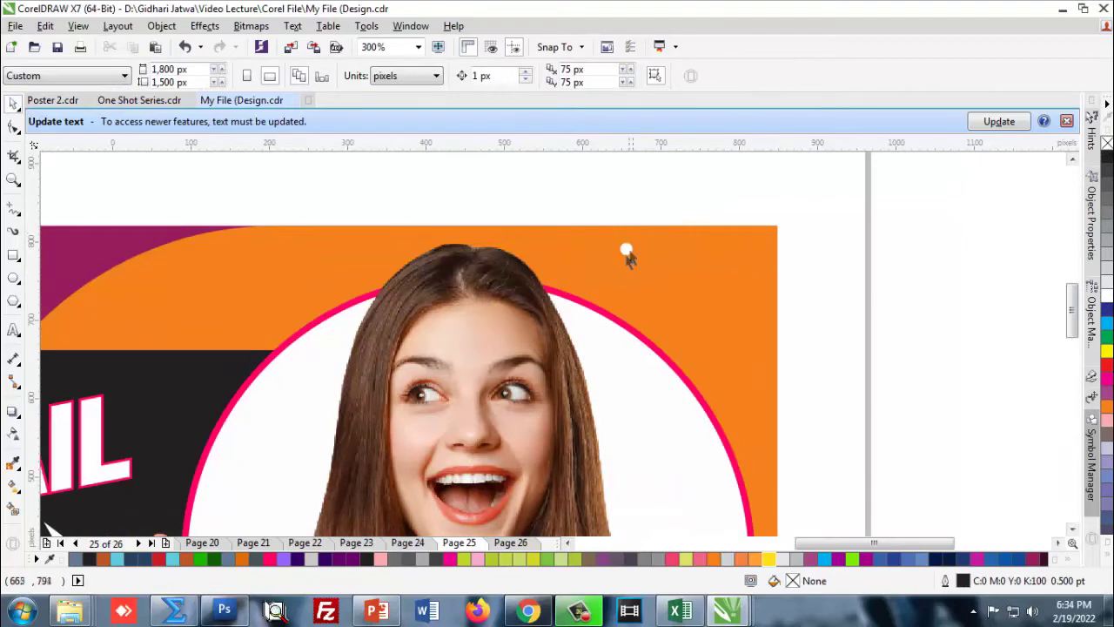
scroll(644, 248, "up", 1)
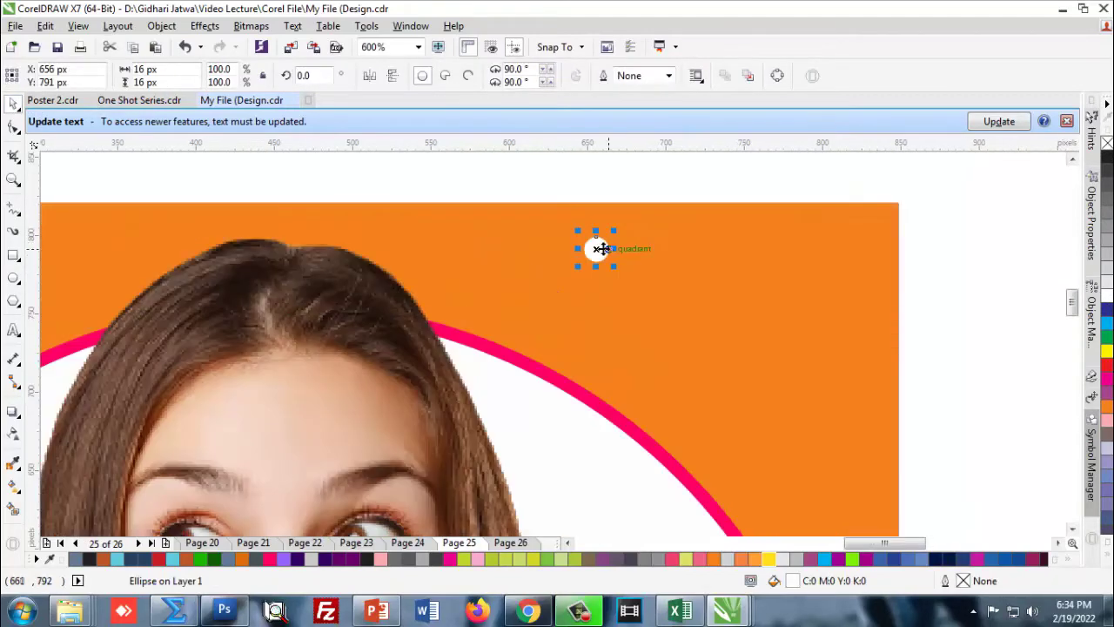
Duplicate the dot into a row of five, then into four rows
left_click_drag(597, 250, 656, 250)
scroll(656, 253, "down", 1)
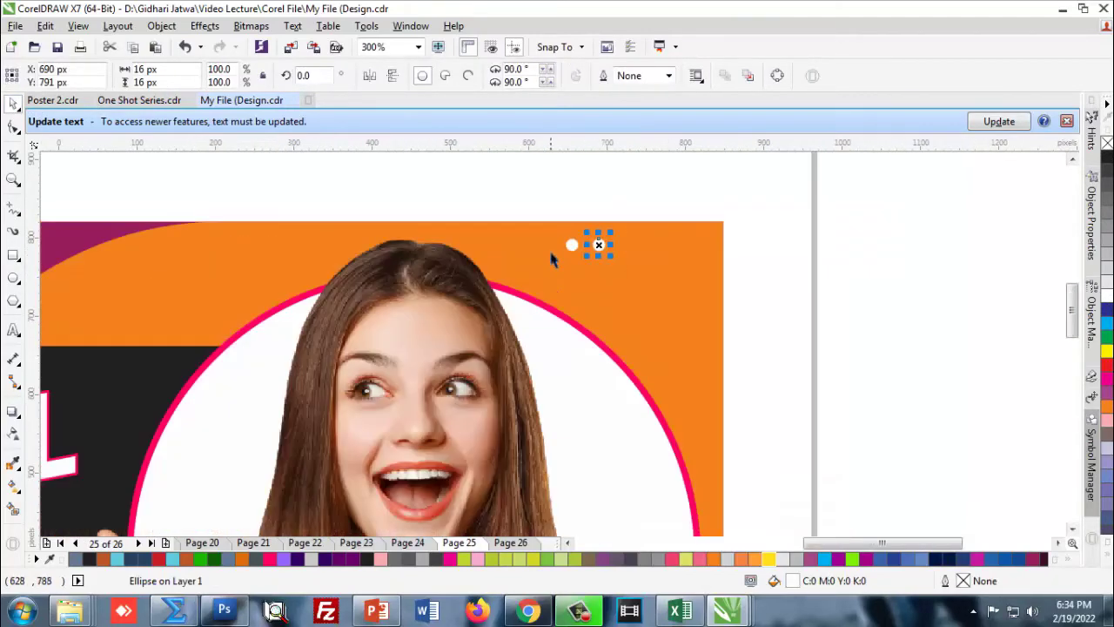
scroll(558, 253, "down", 1)
key("ctrl+d")
key("ctrl+d")
key("ctrl+d")
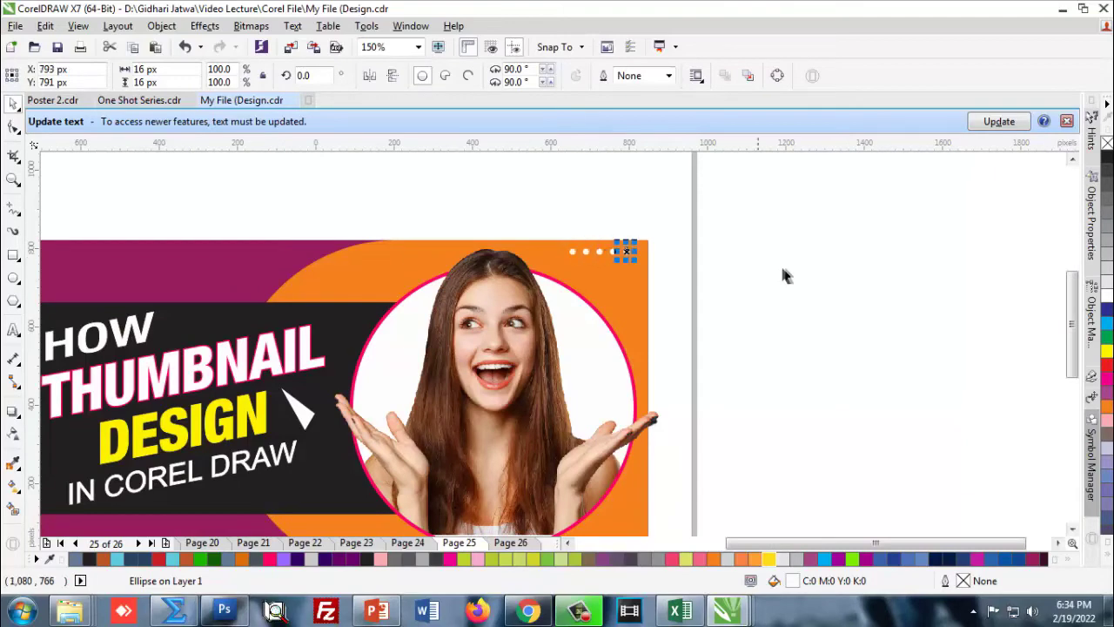
key("Escape")
left_click_drag(664, 287, 664, 287)
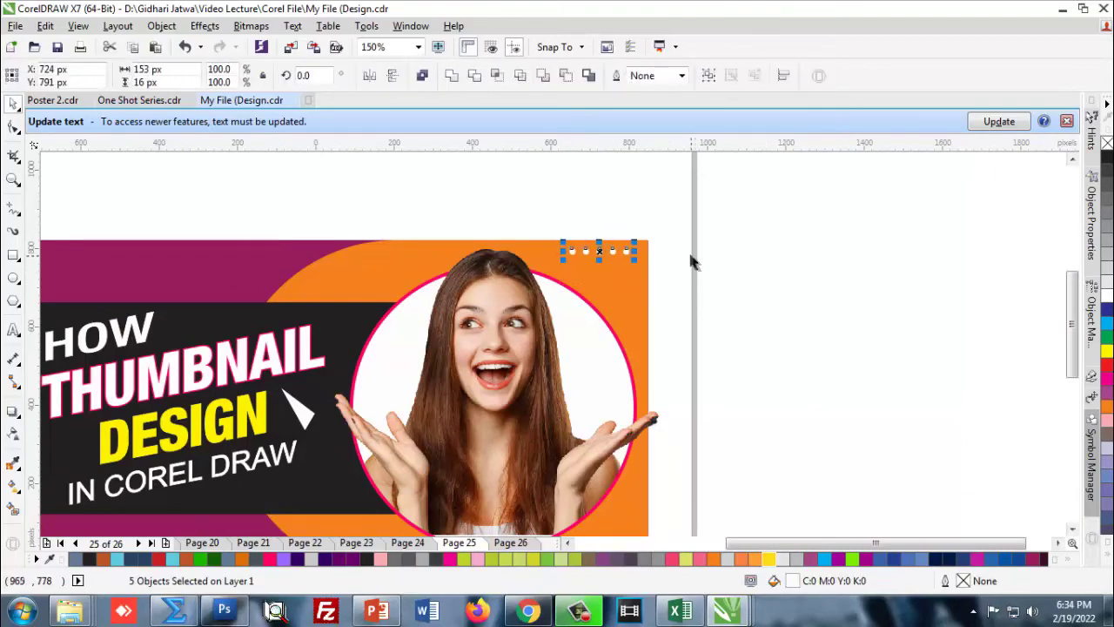
scroll(689, 250, "up", 1)
left_click_drag(582, 237, 582, 262)
scroll(582, 259, "up", 1)
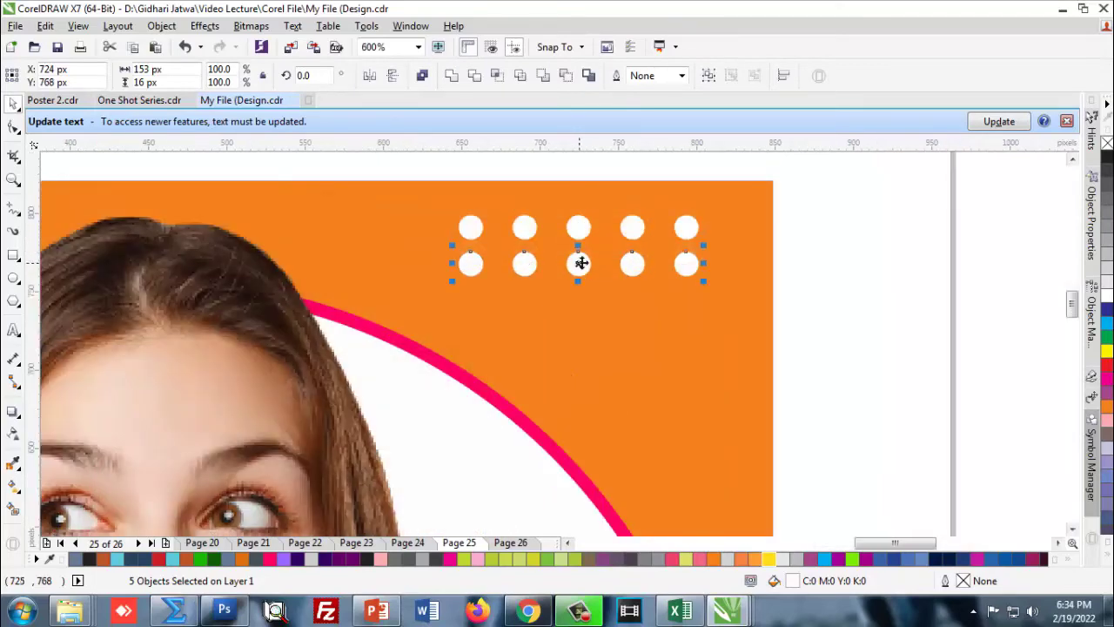
key("ctrl+r")
key("ctrl+r")
key("Escape")
scroll(684, 261, "down", 1)
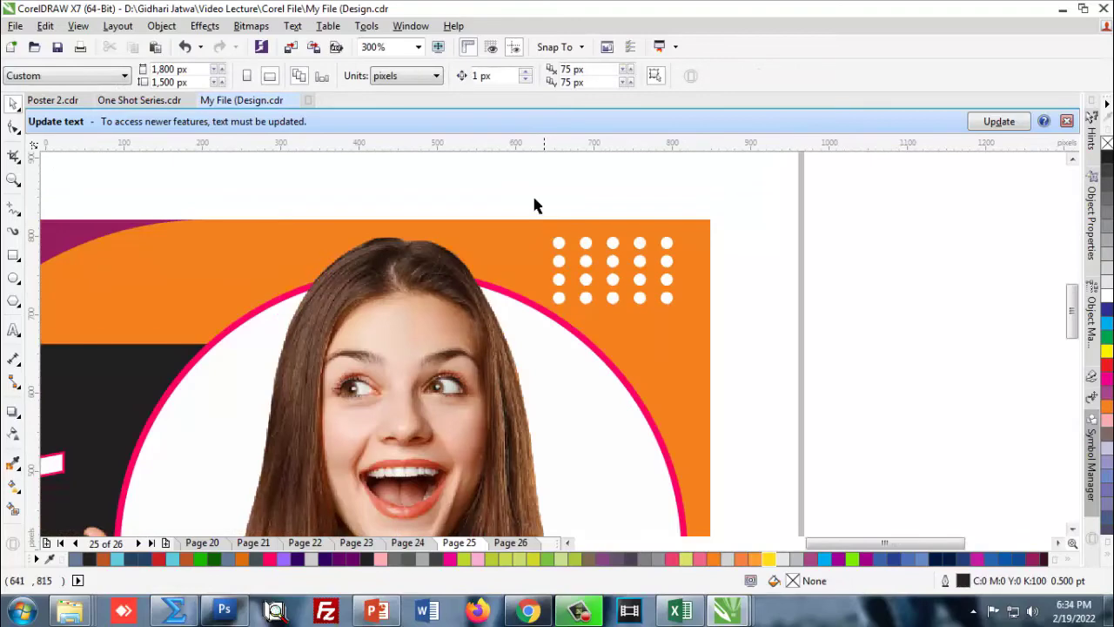
Group the twenty dots, copy the grid to bottom-left, and fill the original Deep Purple
left_click_drag(535, 200, 716, 359)
key("ctrl+g")
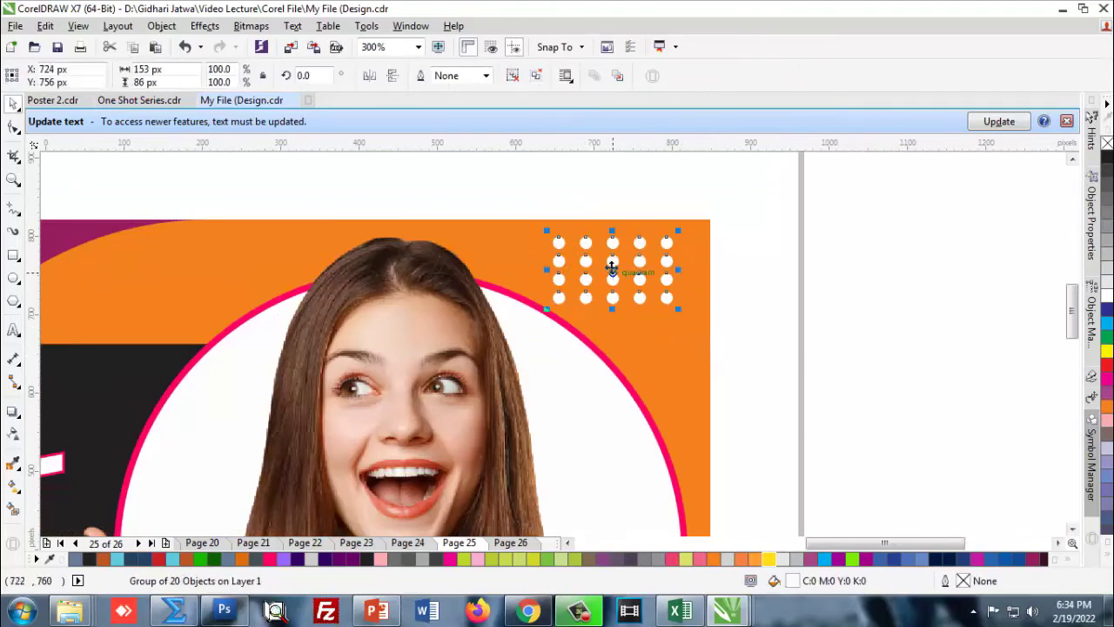
left_click_drag(613, 259, 634, 259)
scroll(633, 260, "down", 1)
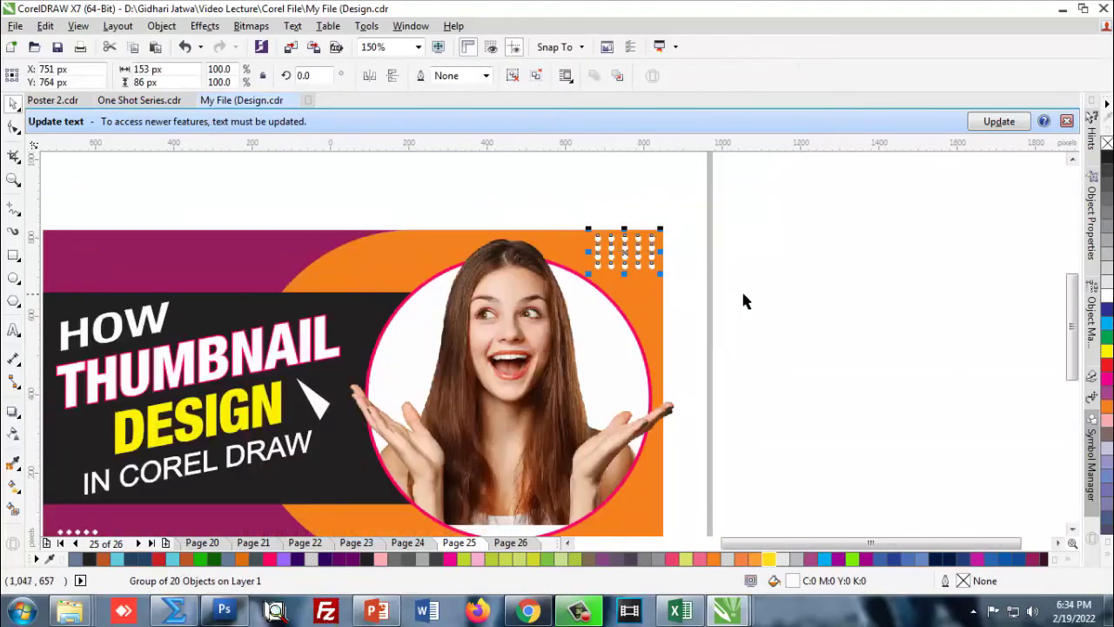
scroll(662, 261, "up", 1)
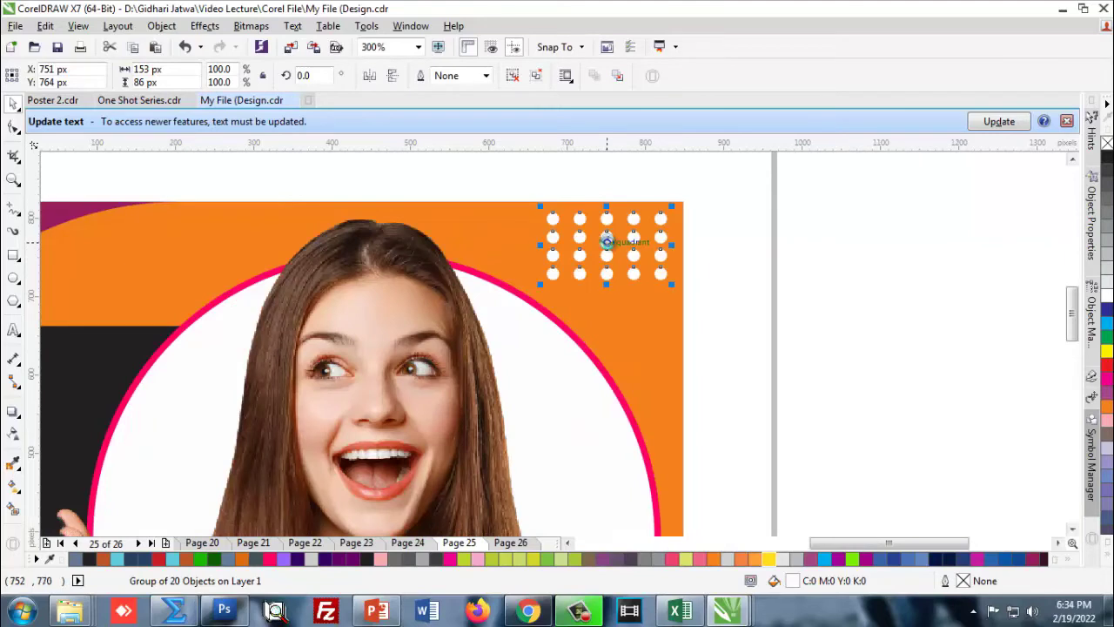
left_click_drag(607, 242, 606, 240)
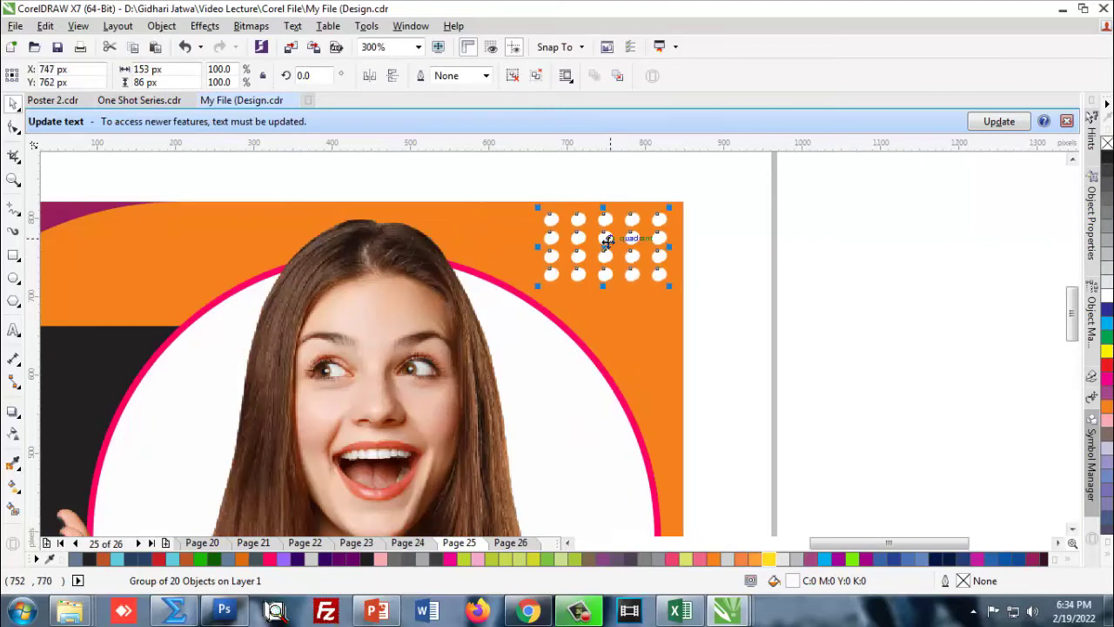
left_click(331, 559)
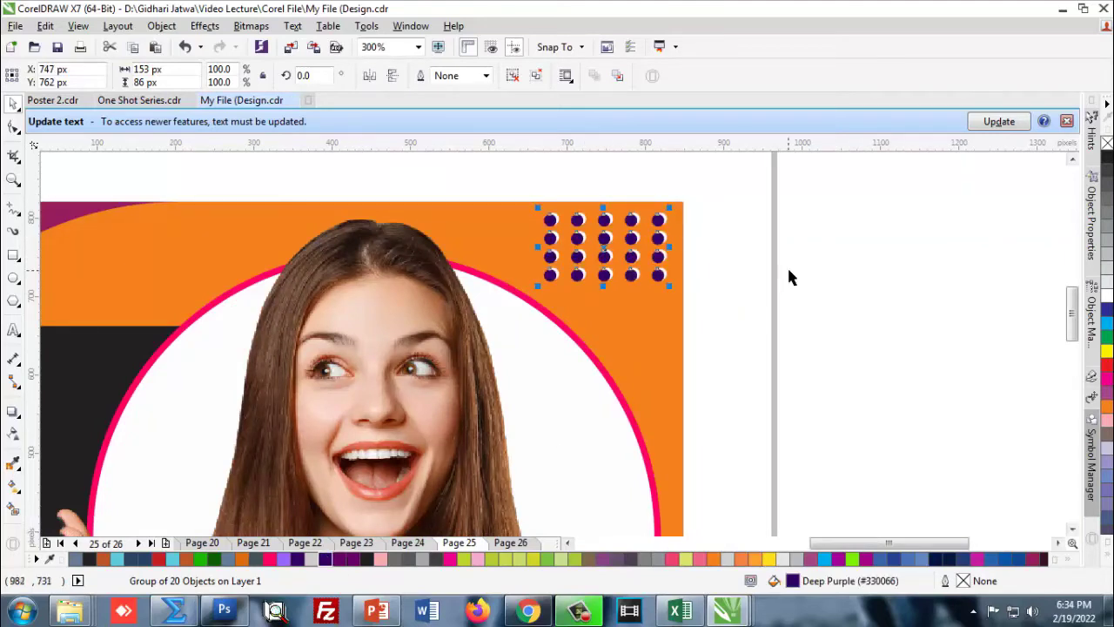
left_click(754, 294)
scroll(754, 293, "down", 1)
scroll(755, 338, "down", 1)
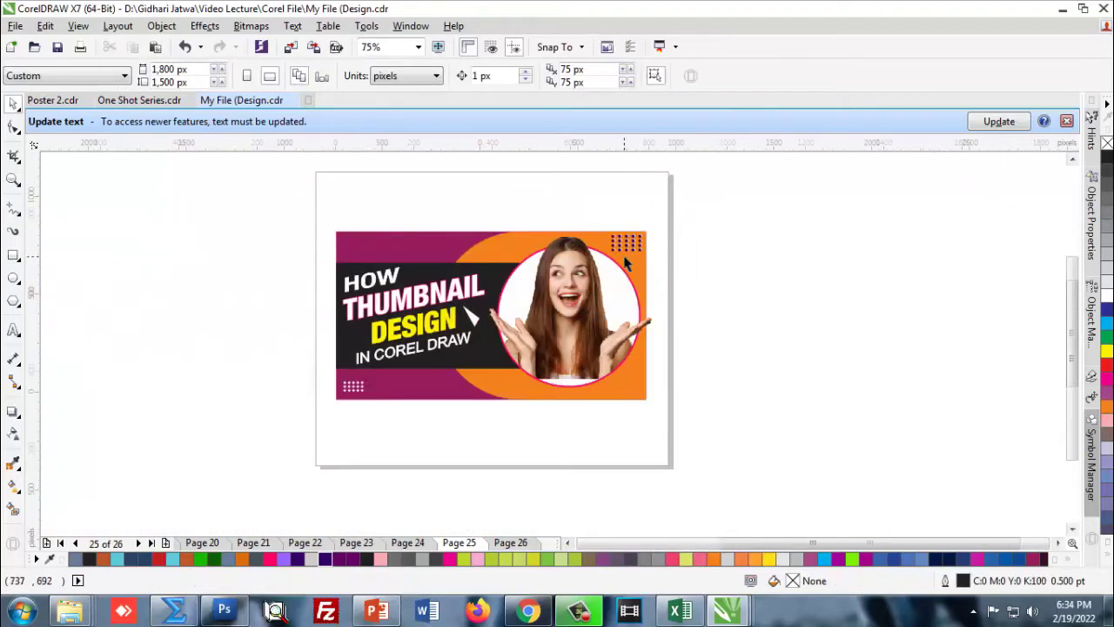
scroll(755, 338, "up", 1)
scroll(696, 308, "down", 1)
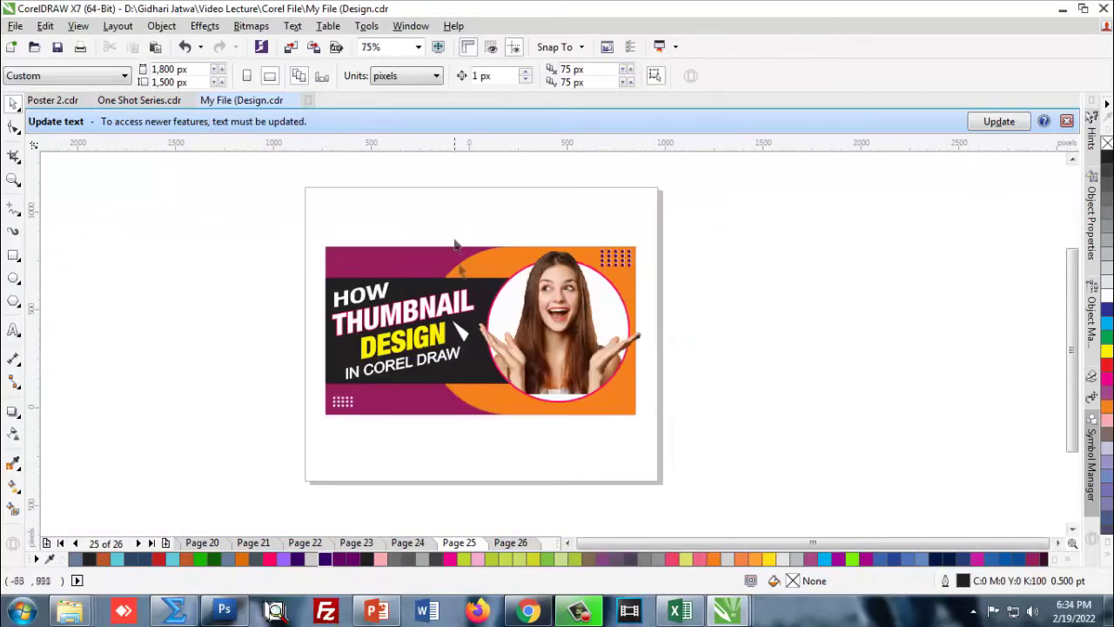
scroll(462, 309, "up", 1)
scroll(461, 309, "down", 1)
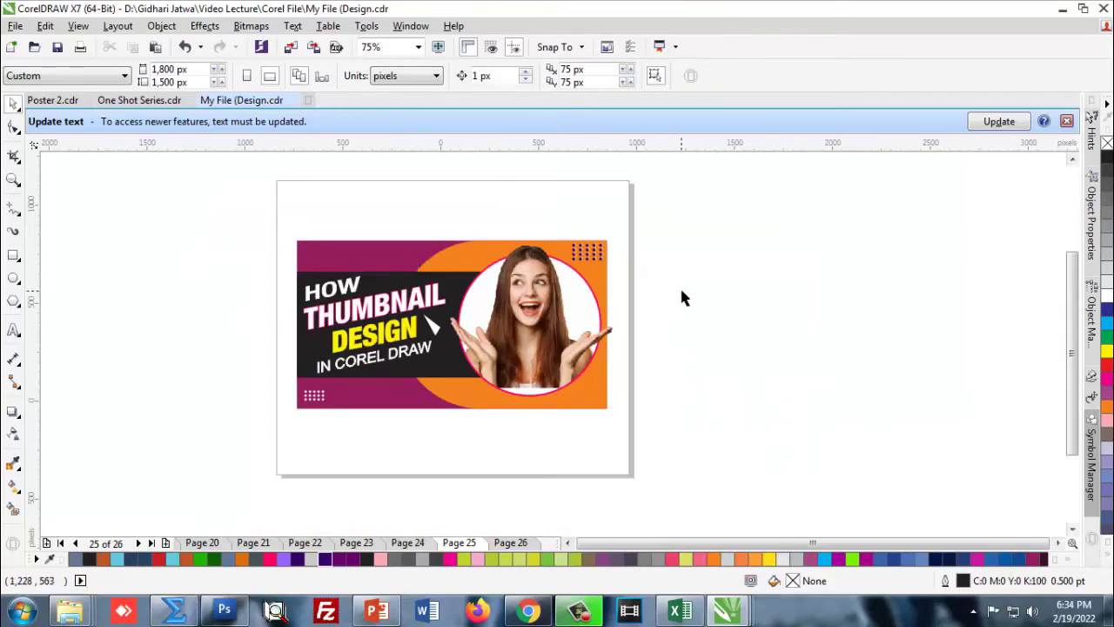
scroll(384, 261, "up", 1)
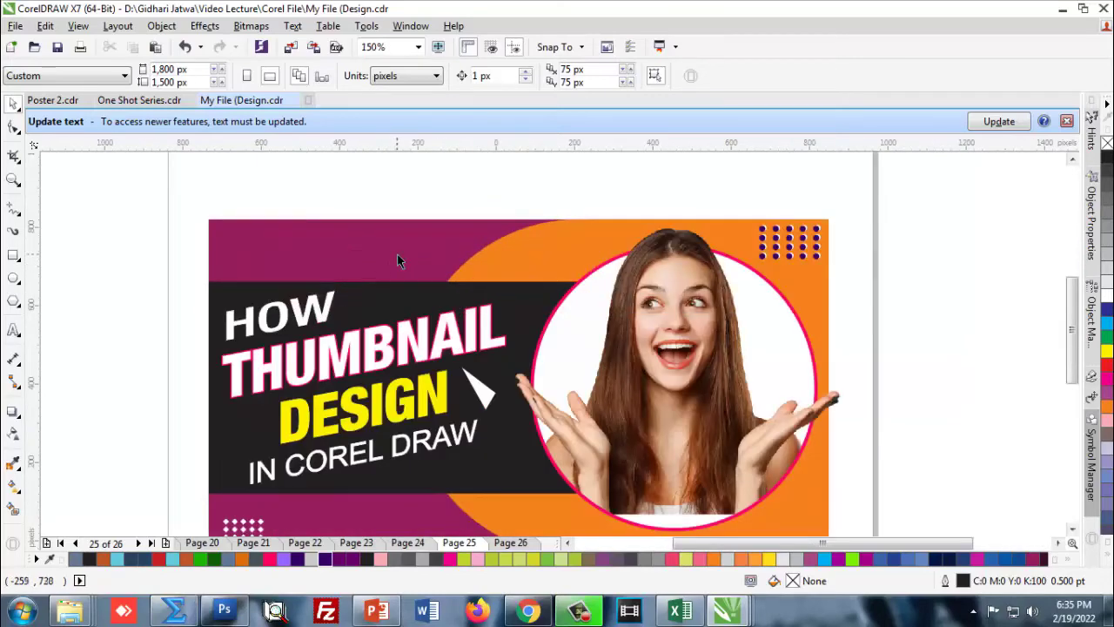
scroll(397, 255, "down", 1)
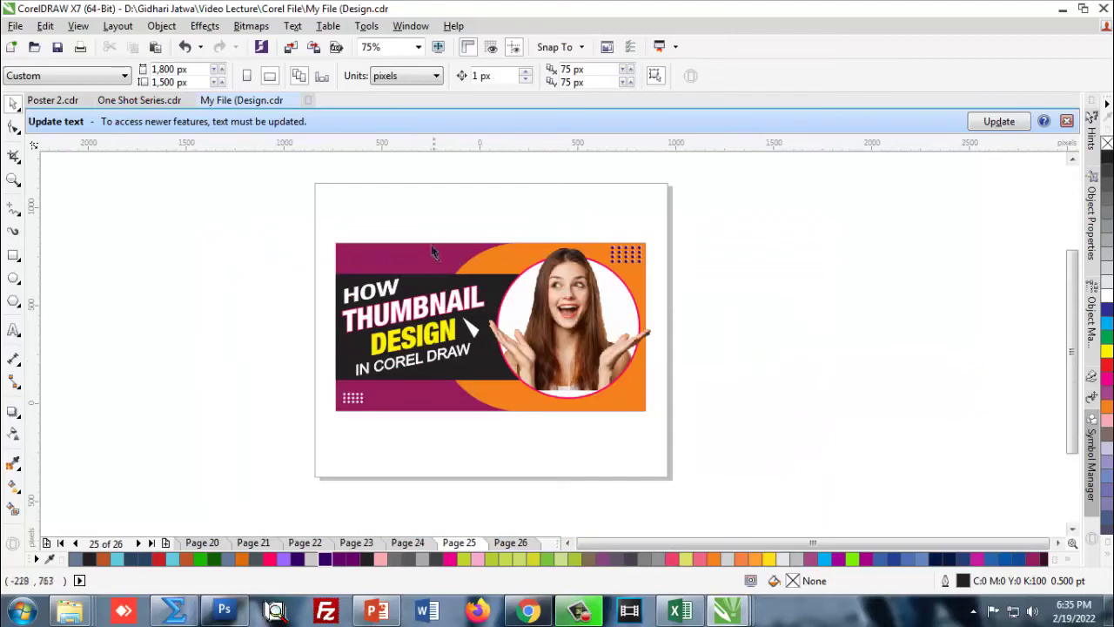
scroll(433, 251, "up", 1)
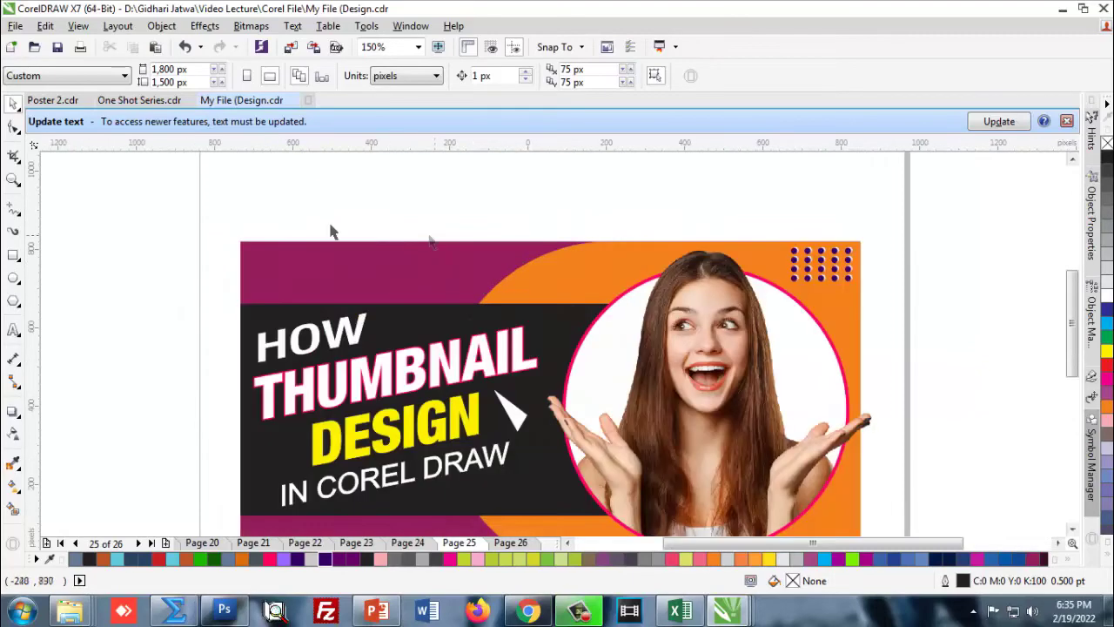
left_click(13, 303)
scroll(374, 261, "up", 1)
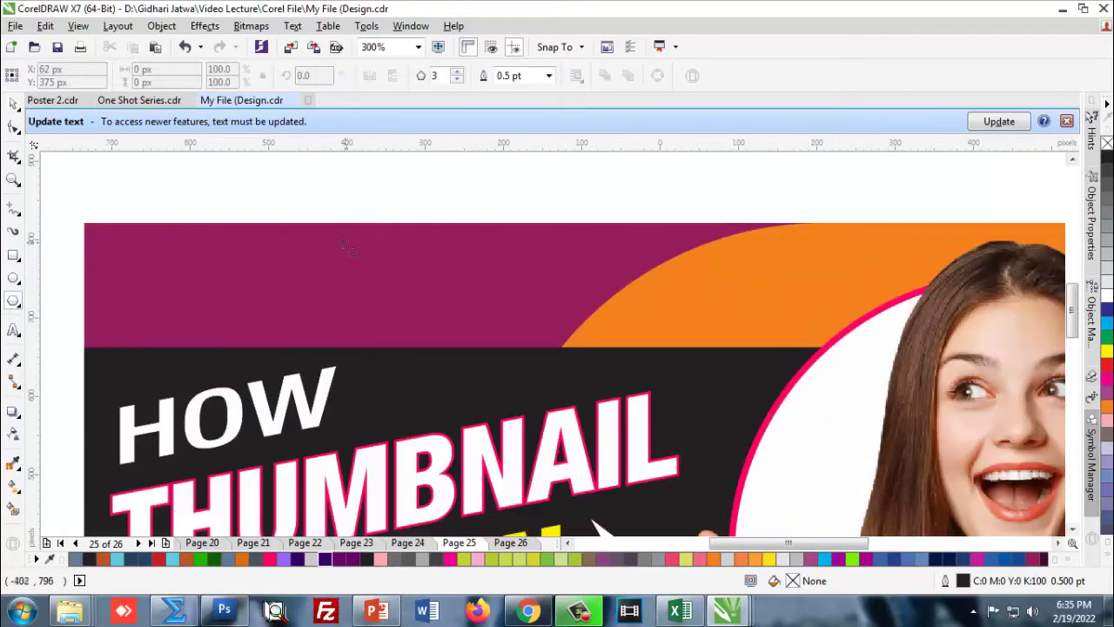
Draw a hexagon on the purple area and give it a green outline
left_click_drag(344, 242, 411, 301)
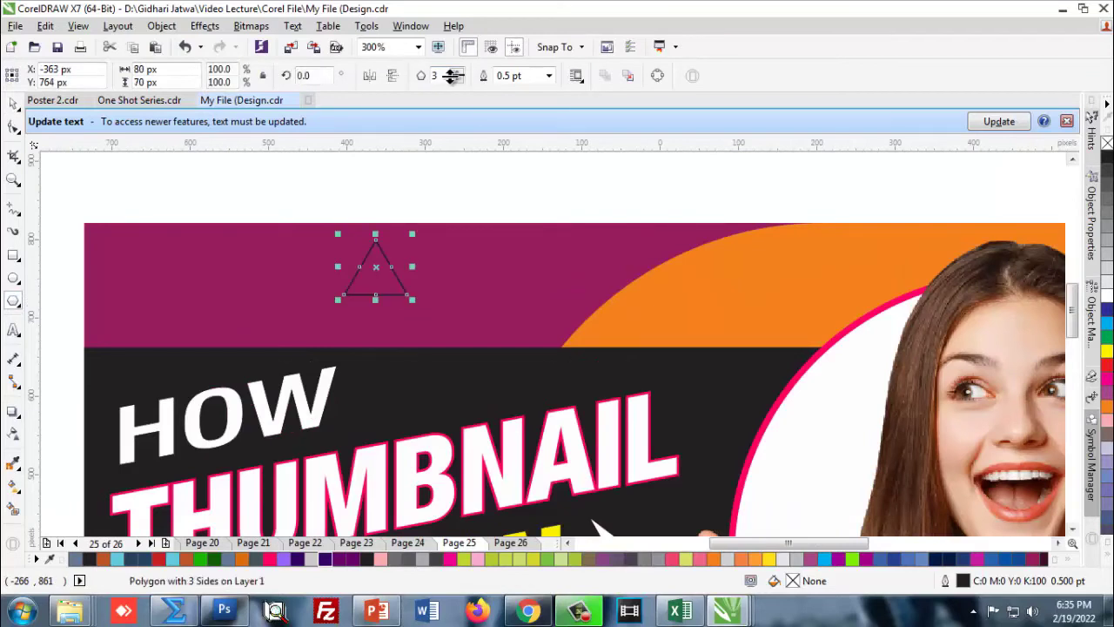
left_click(457, 72)
left_click(456, 71)
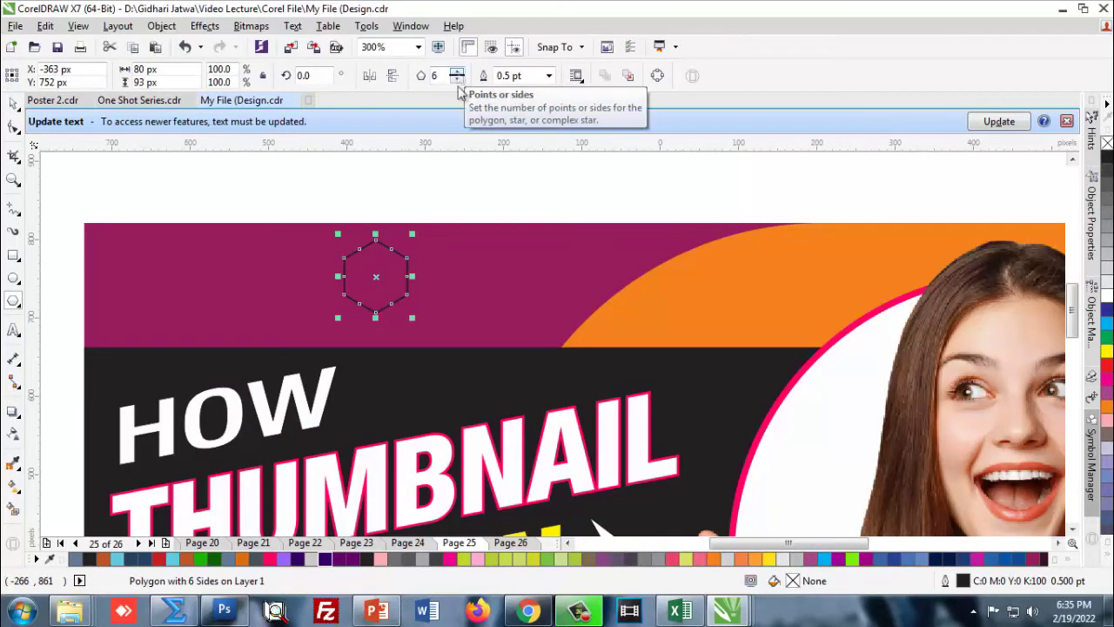
key("Escape")
left_click(14, 104)
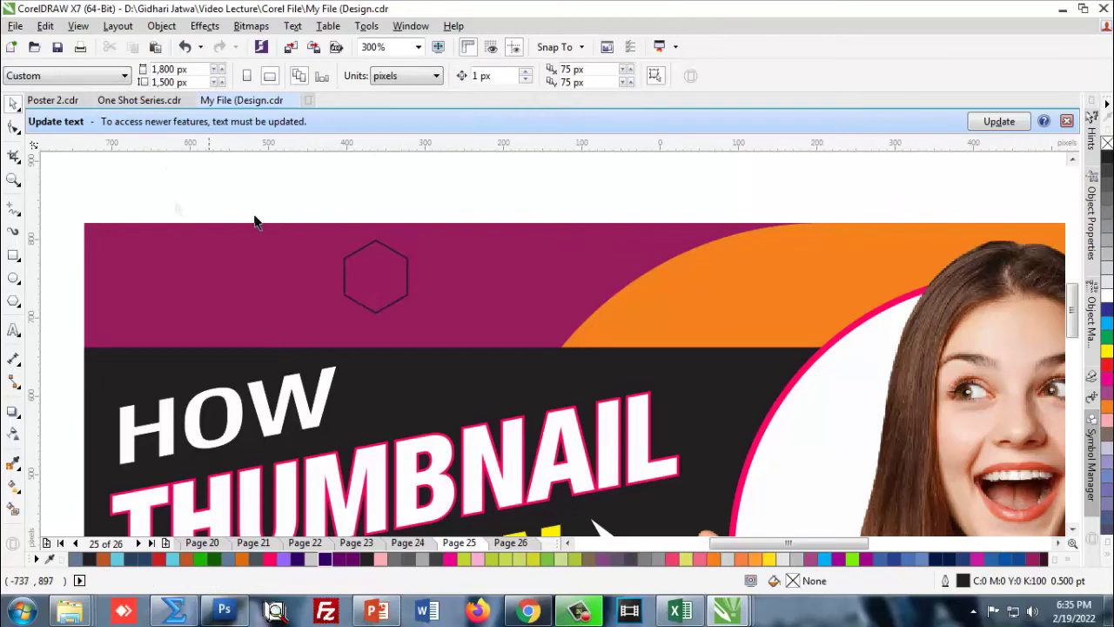
left_click(377, 276)
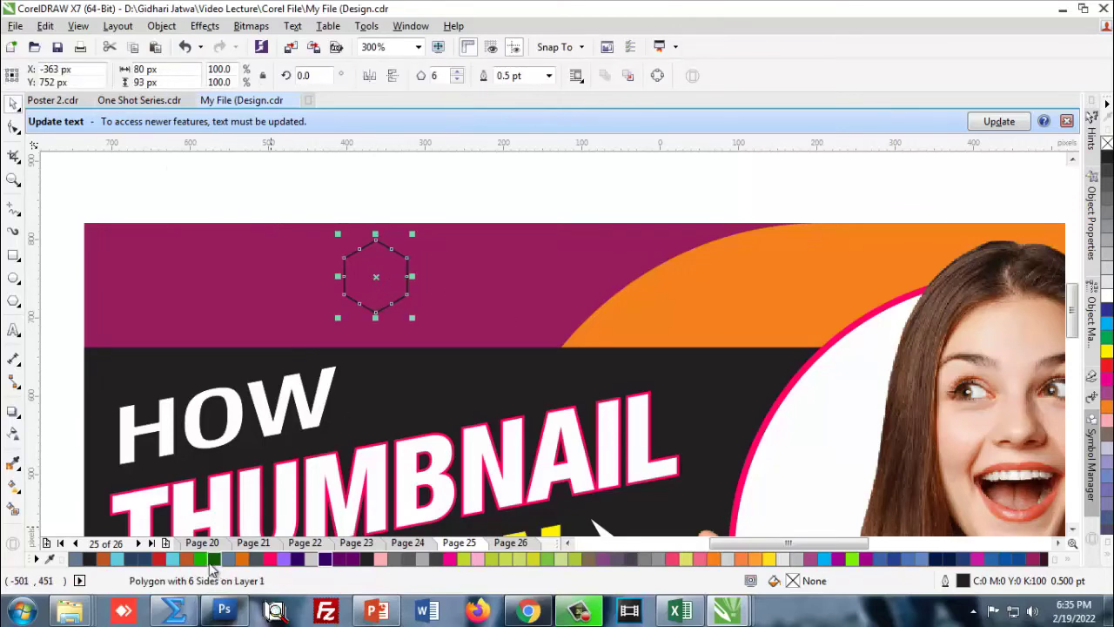
right_click(201, 562)
Add a smaller overlapping copy of the hexagon, offset down and right
left_click(412, 206)
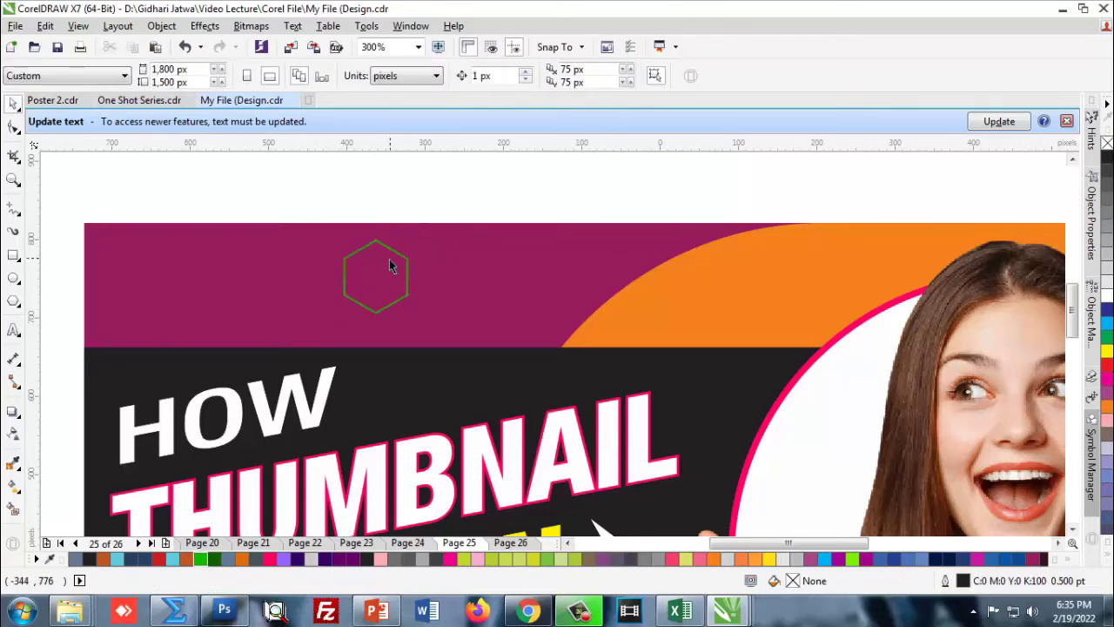
left_click(404, 255)
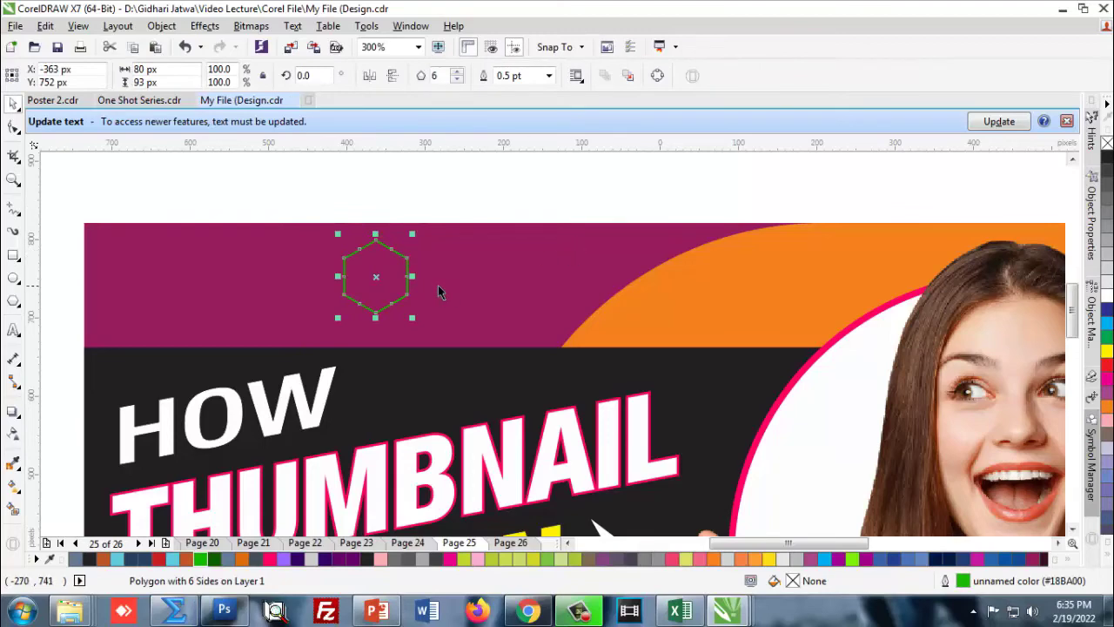
scroll(438, 285, "up", 1)
left_click_drag(329, 265, 411, 267)
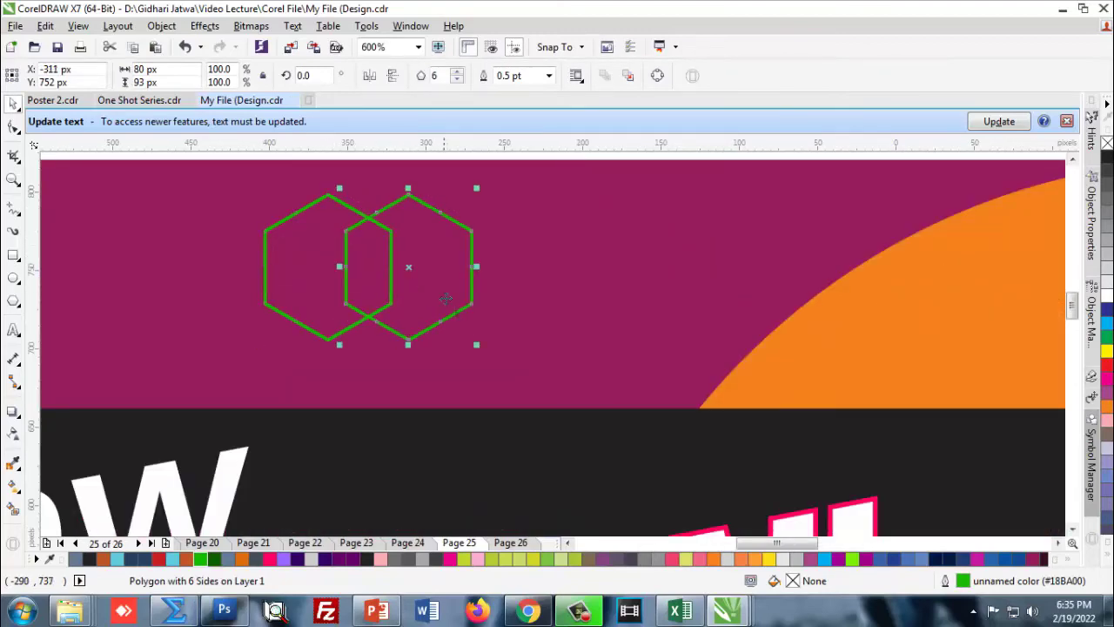
left_click_drag(477, 344, 453, 322)
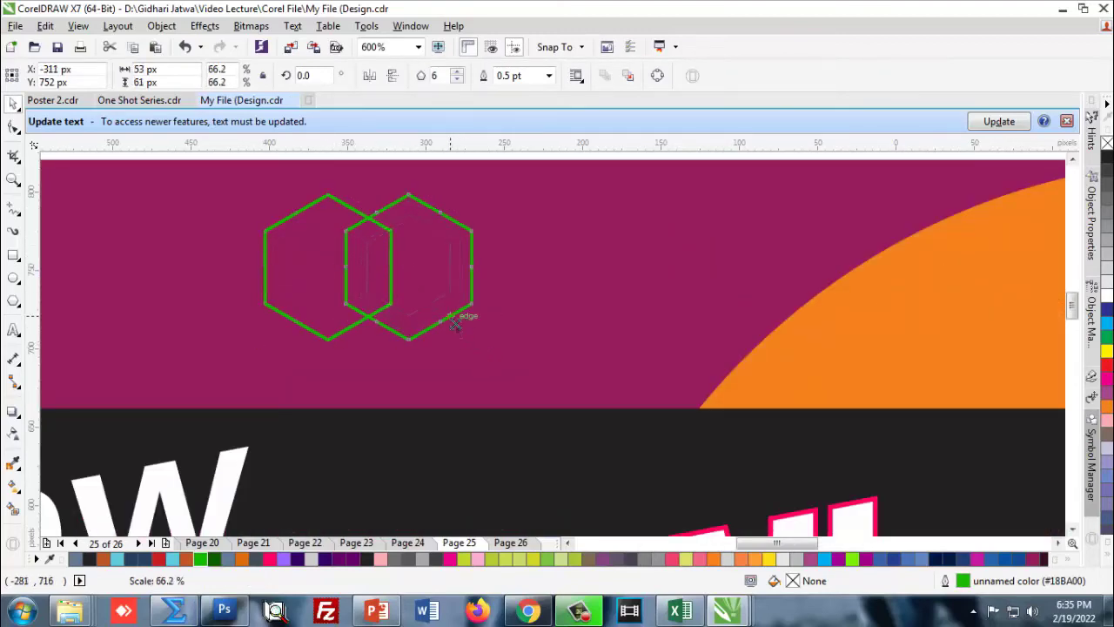
left_click_drag(427, 252, 423, 301)
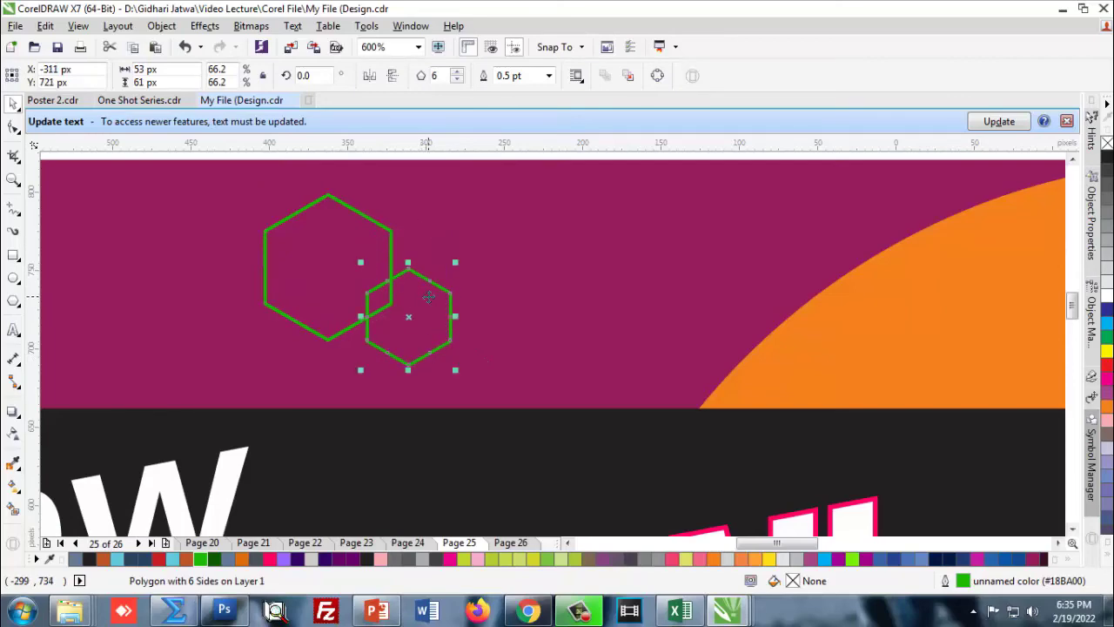
left_click(418, 288)
scroll(418, 287, "down", 2)
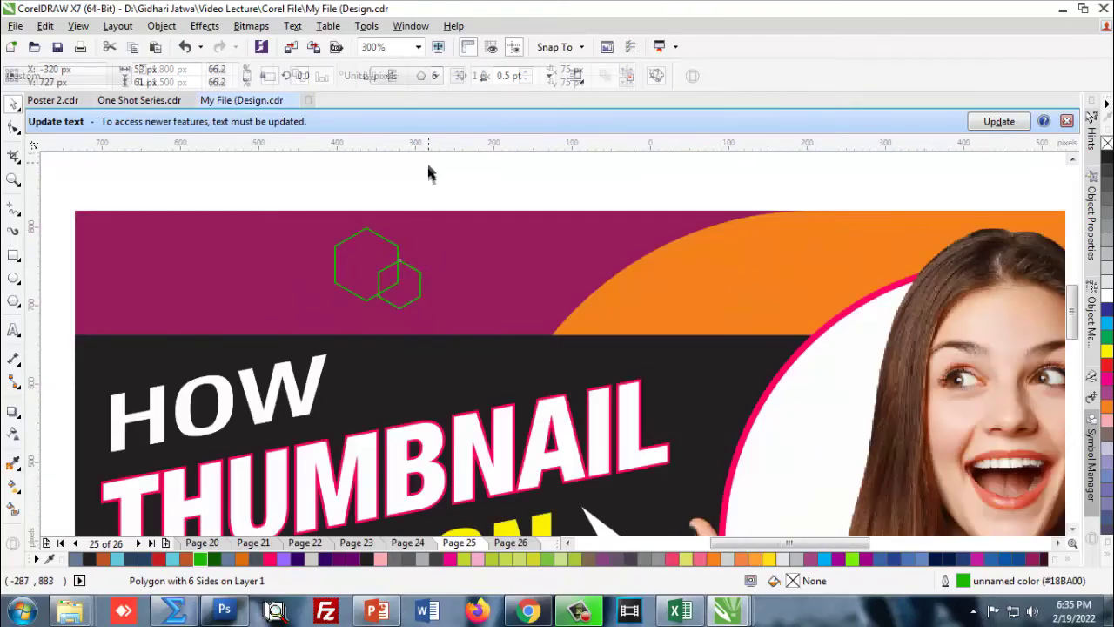
left_click(428, 173)
scroll(428, 218, "up", 1)
scroll(430, 244, "up", 1)
scroll(431, 259, "down", 1)
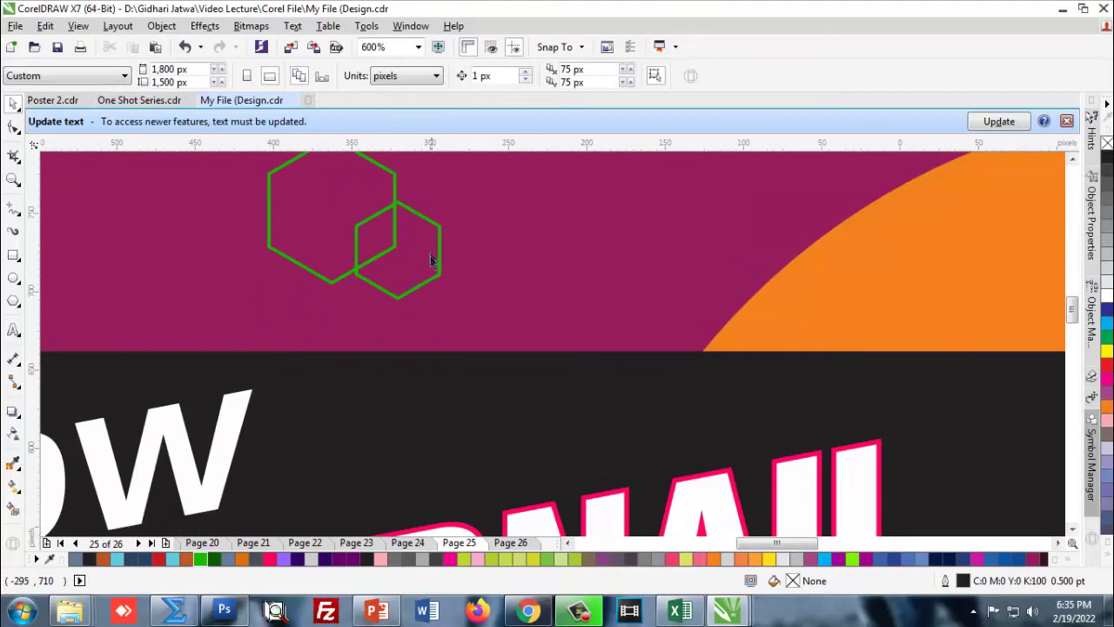
Fill the smaller hexagon dark purple after trying plum and other purples
left_click(431, 260)
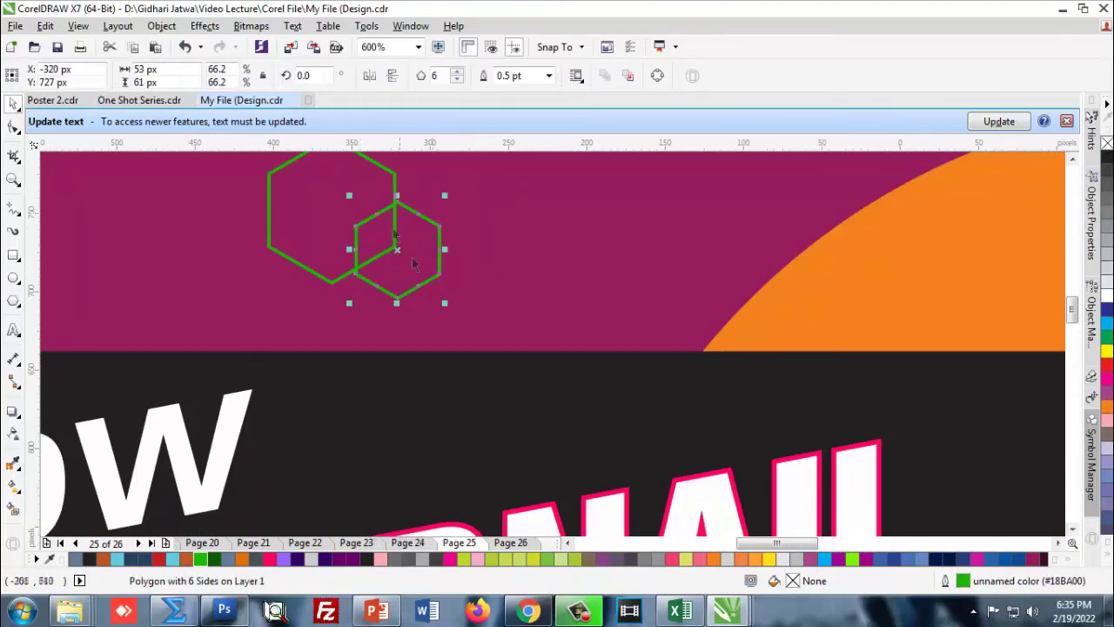
scroll(415, 263, "down", 1)
left_click(357, 560)
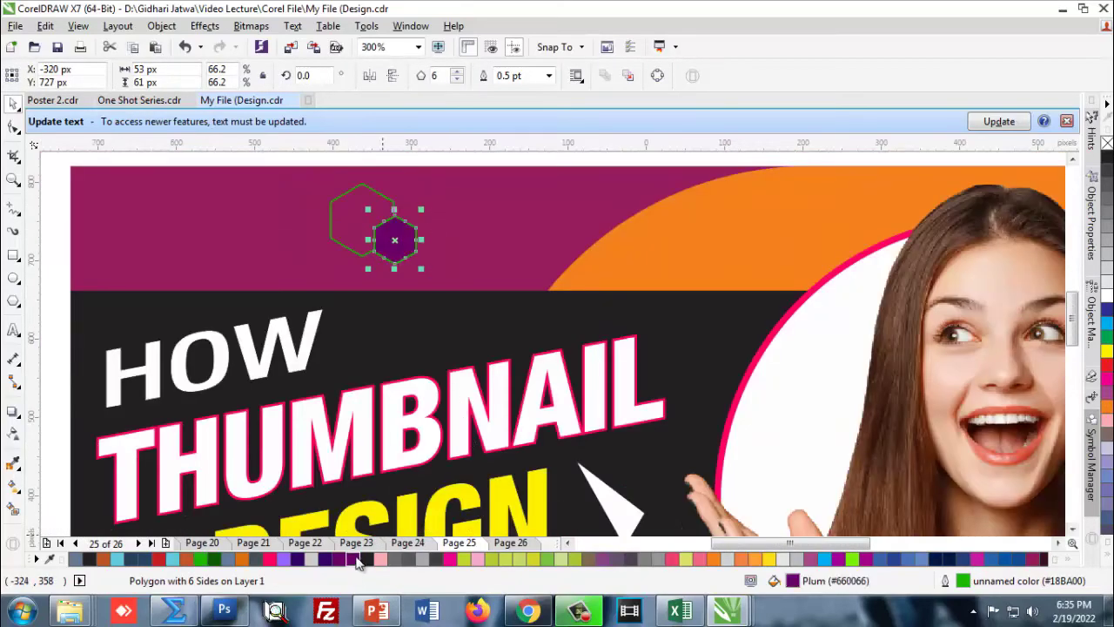
key("ctrl+z")
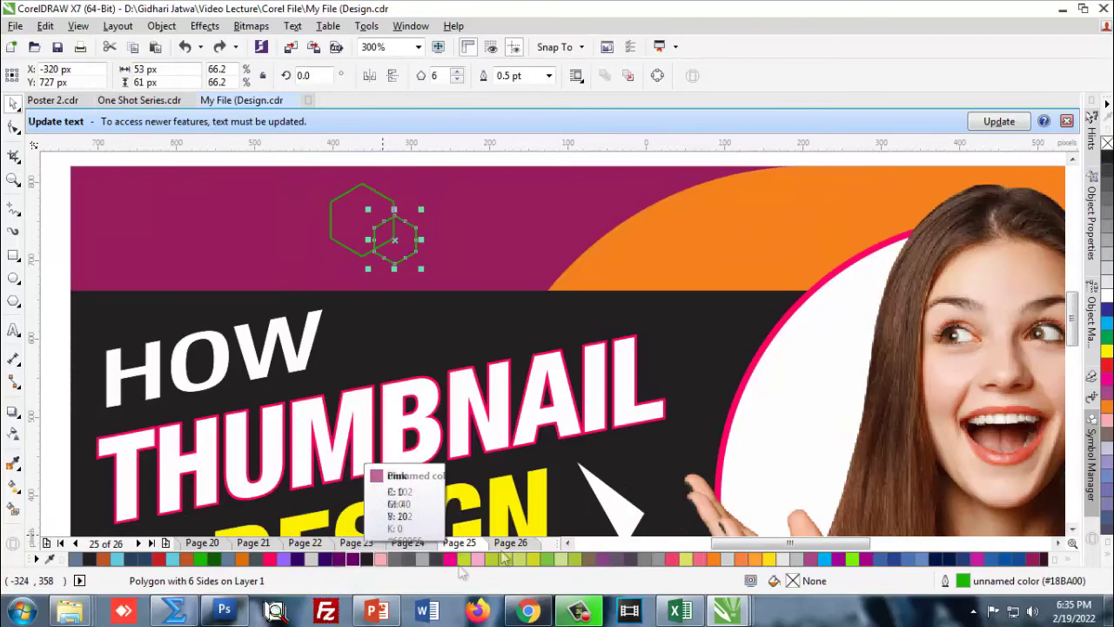
left_click(838, 560)
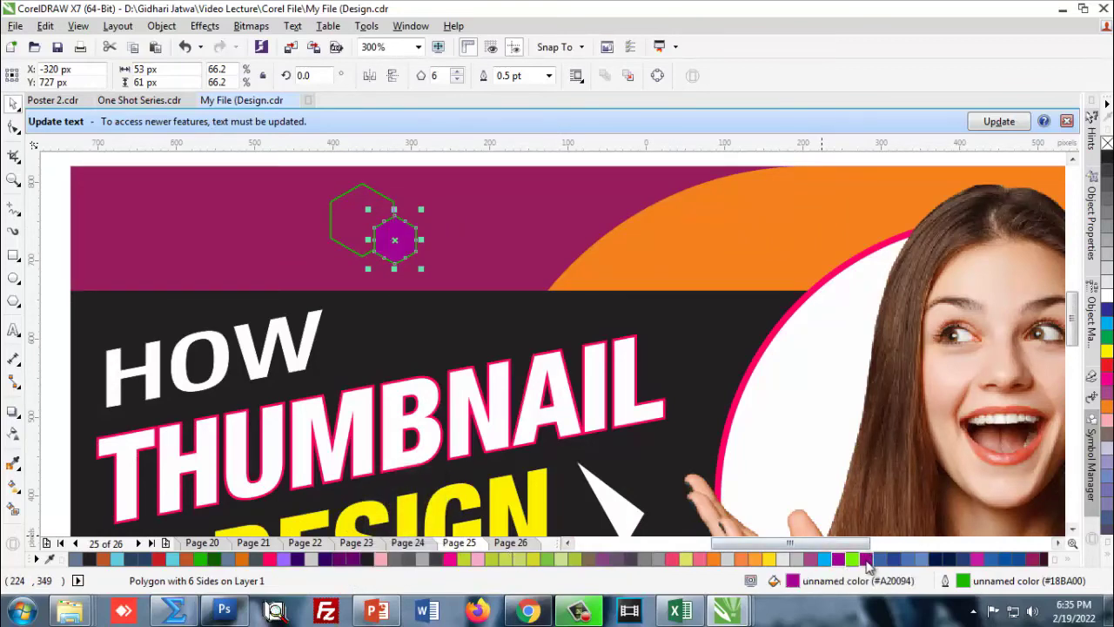
left_click(979, 560)
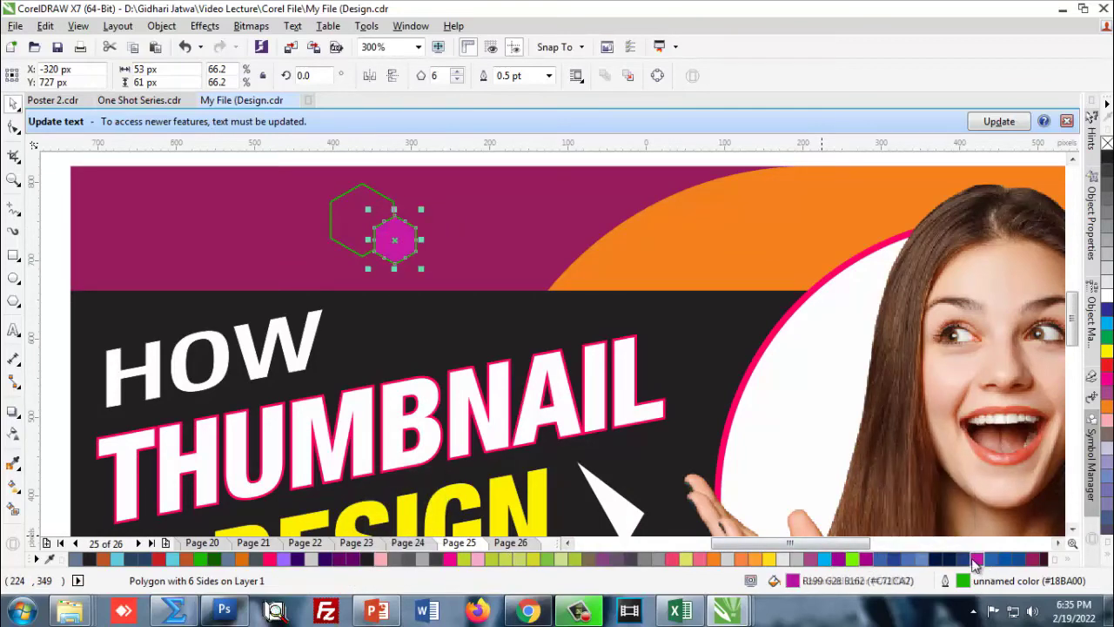
left_click(1032, 560)
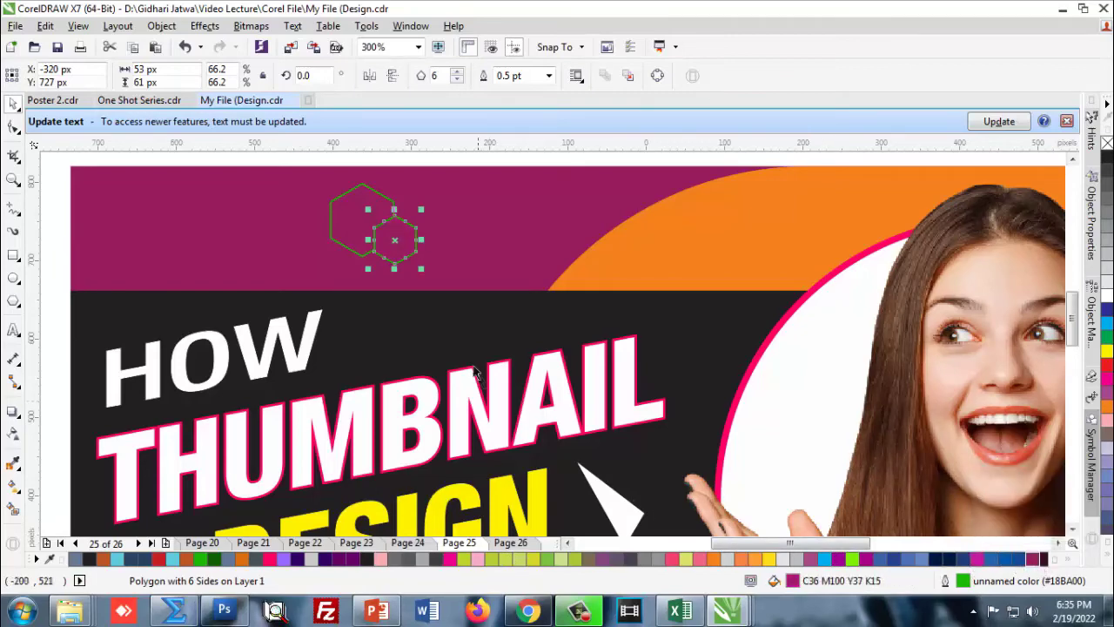
scroll(456, 215, "down", 1)
scroll(427, 296, "up", 2)
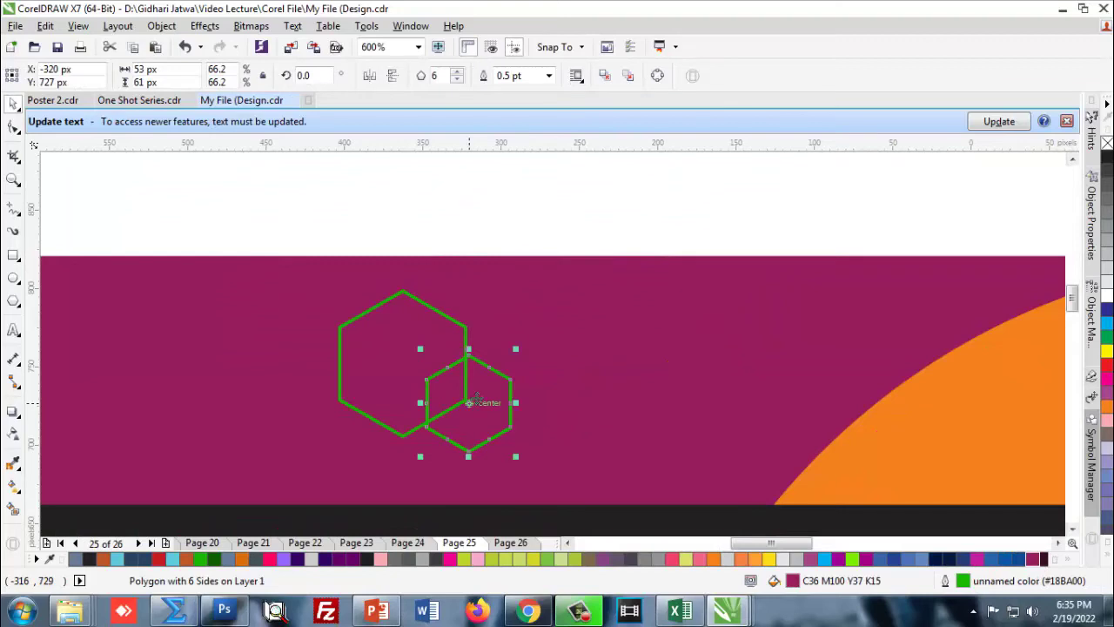
scroll(398, 240, "down", 1)
Nudge the smaller hexagon into place
key("Escape")
scroll(435, 348, "up", 1)
scroll(438, 327, "up", 1)
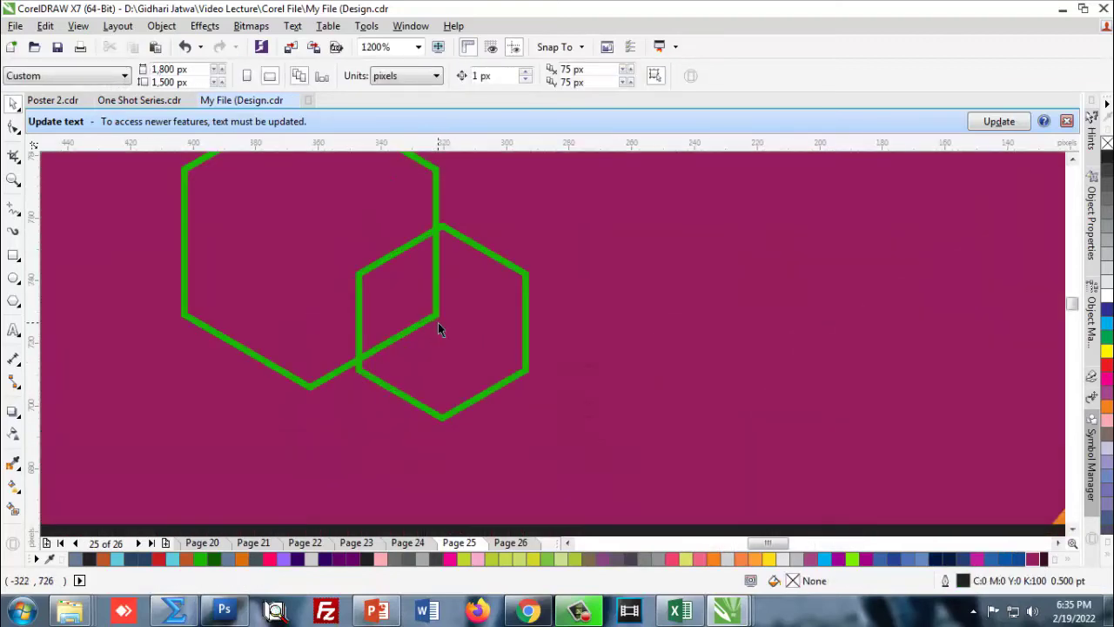
left_click(492, 316)
left_click_drag(492, 316, 508, 333)
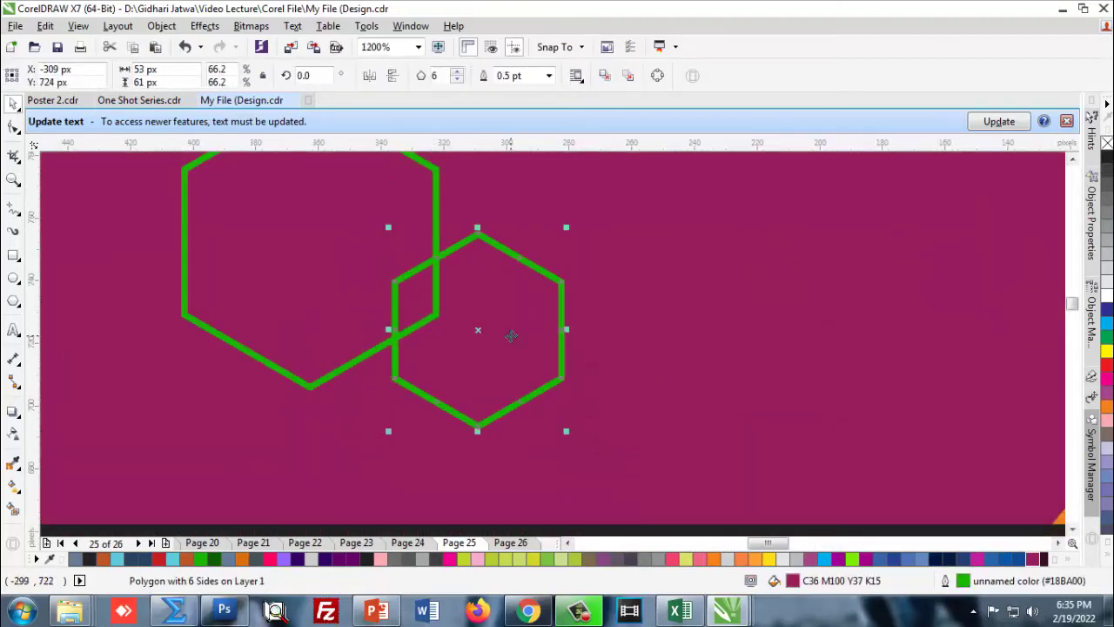
scroll(402, 304, "down", 1)
scroll(470, 205, "down", 1)
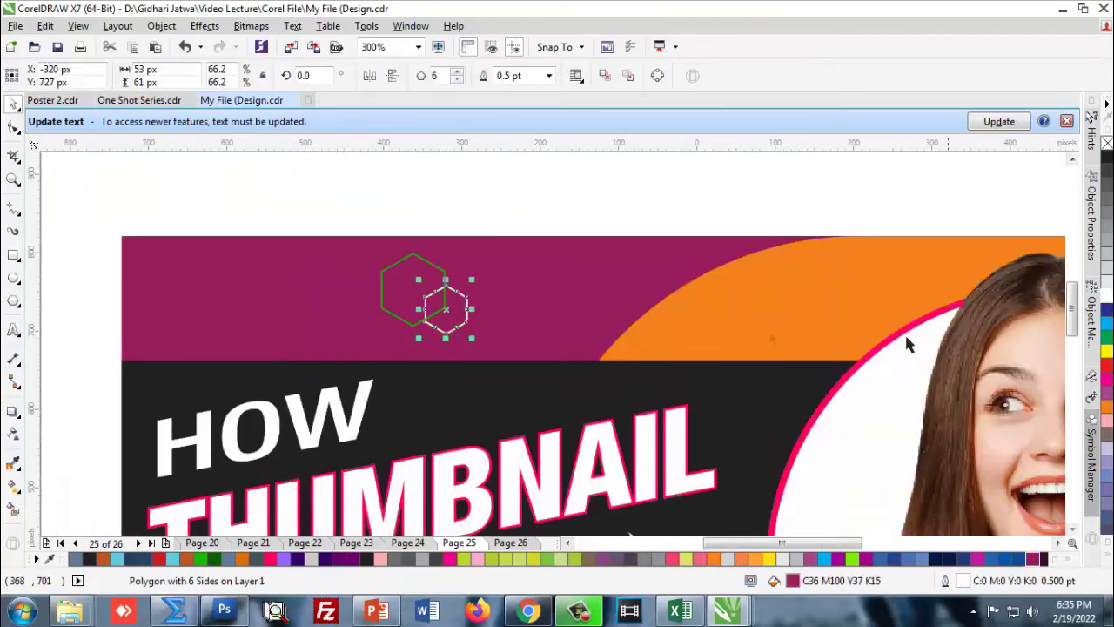
left_click(462, 202)
scroll(462, 202, "up", 1)
scroll(468, 278, "up", 1)
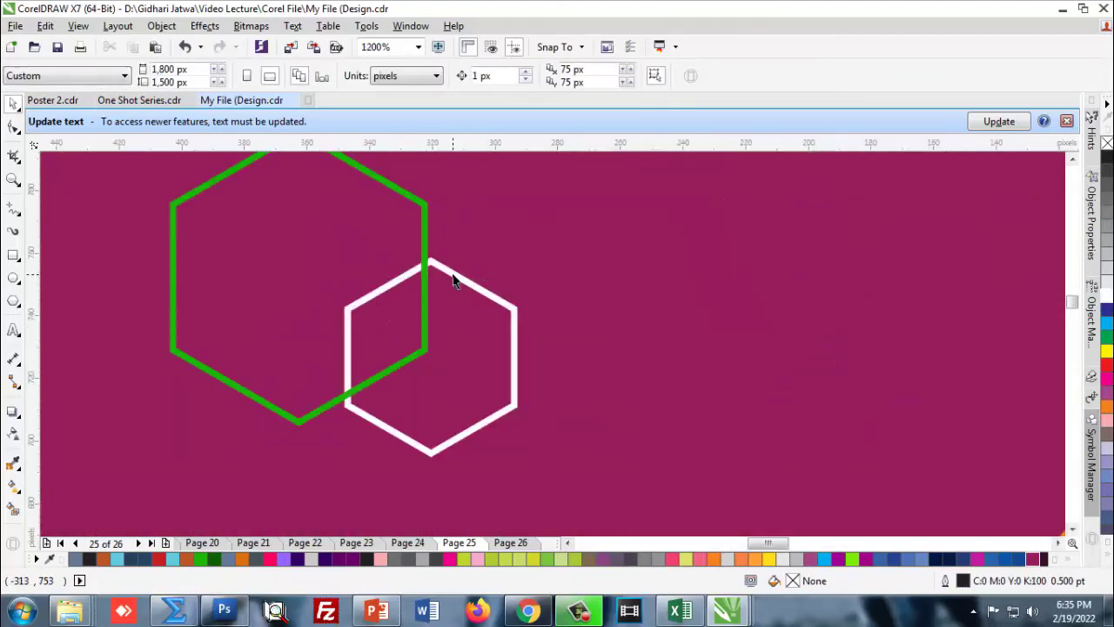
scroll(452, 279, "down", 1)
scroll(431, 321, "down", 2)
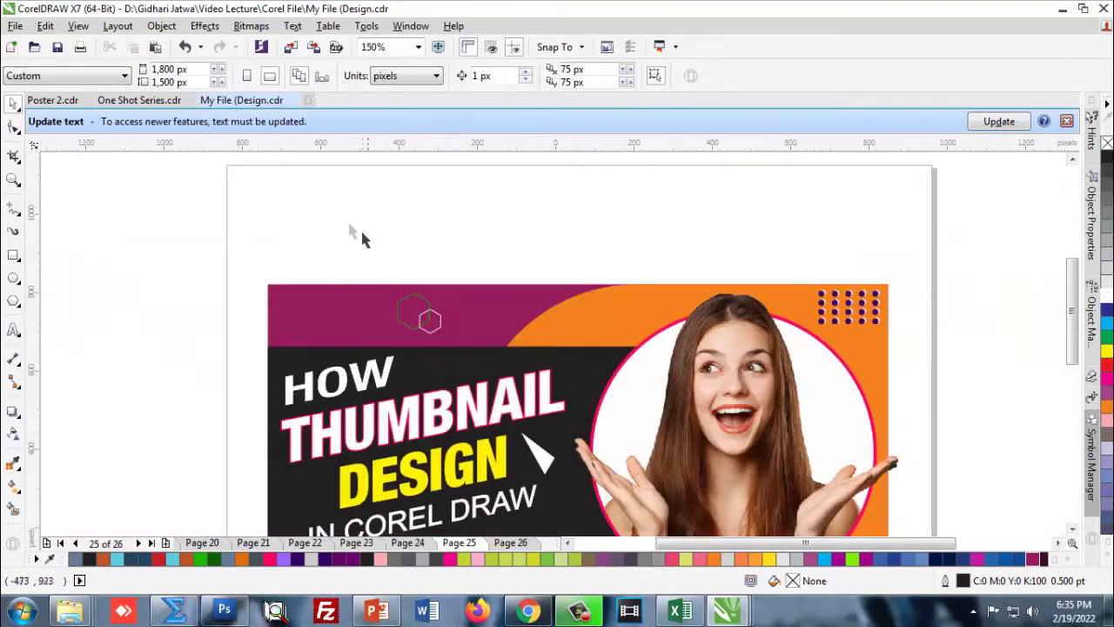
Move both hexagons together to the banner's top-left corner
left_click_drag(349, 224, 477, 366)
scroll(431, 321, "up", 1)
left_click_drag(413, 309, 232, 312)
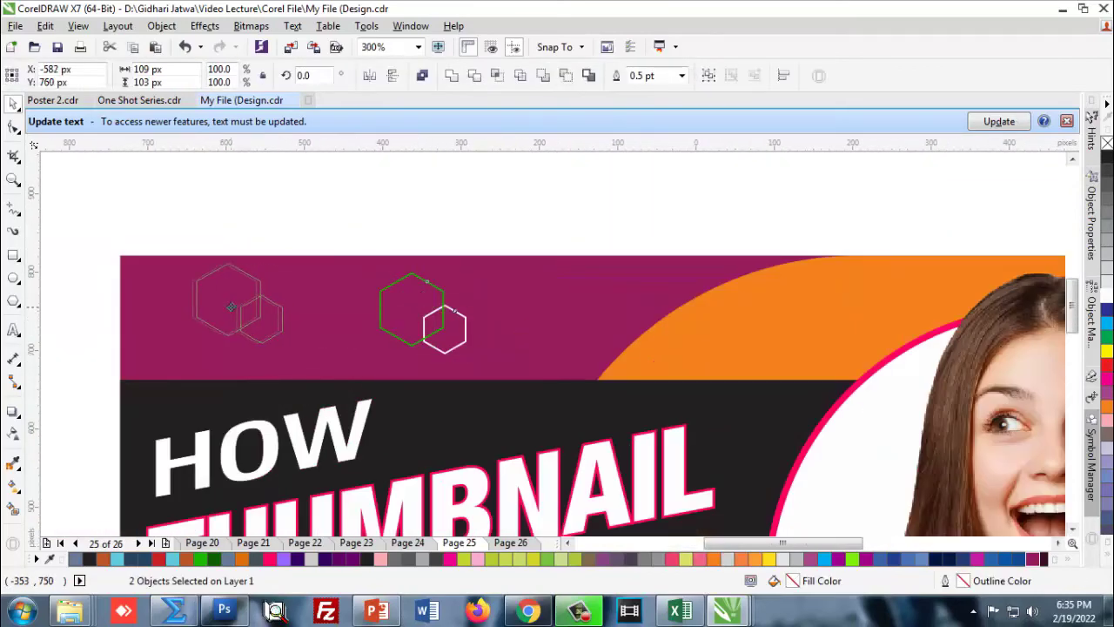
scroll(233, 312, "down", 1)
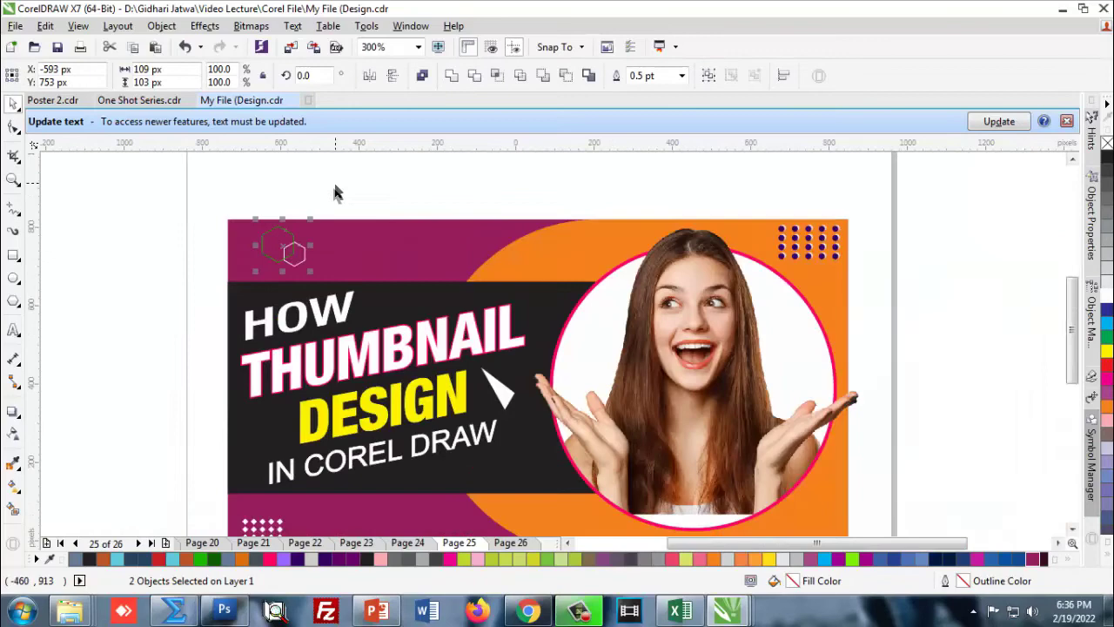
left_click(235, 235)
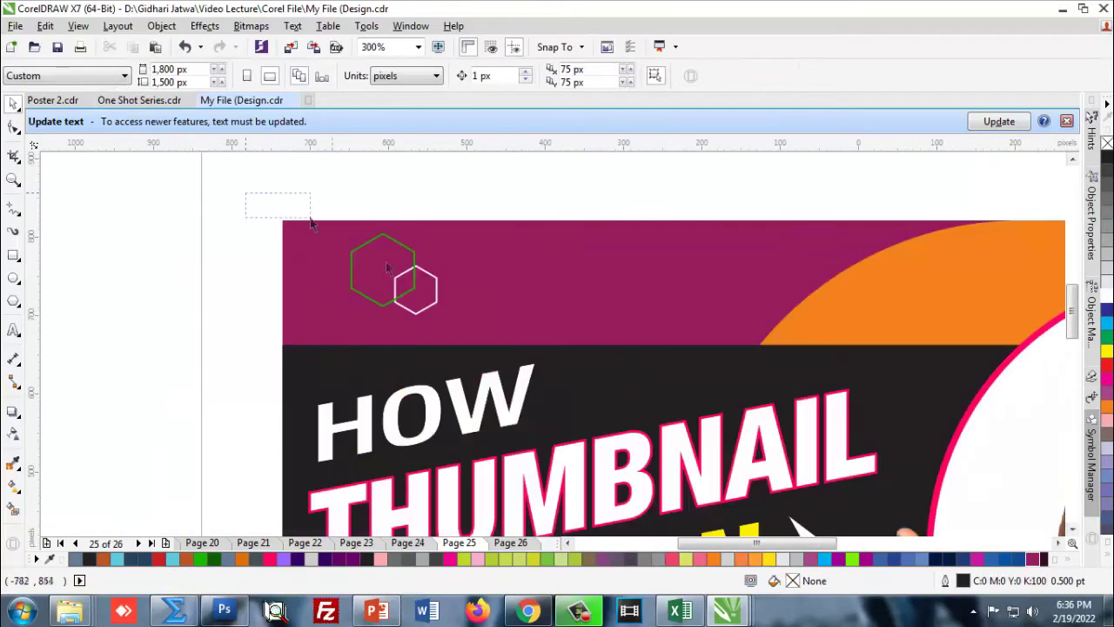
scroll(365, 261, "down", 1)
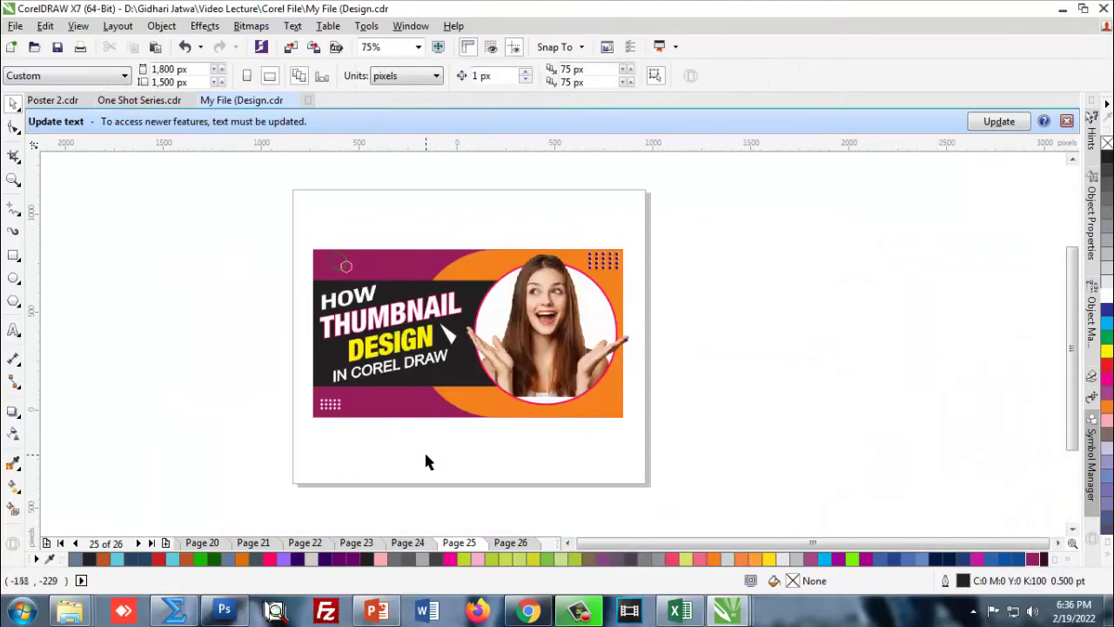
scroll(424, 400, "up", 1)
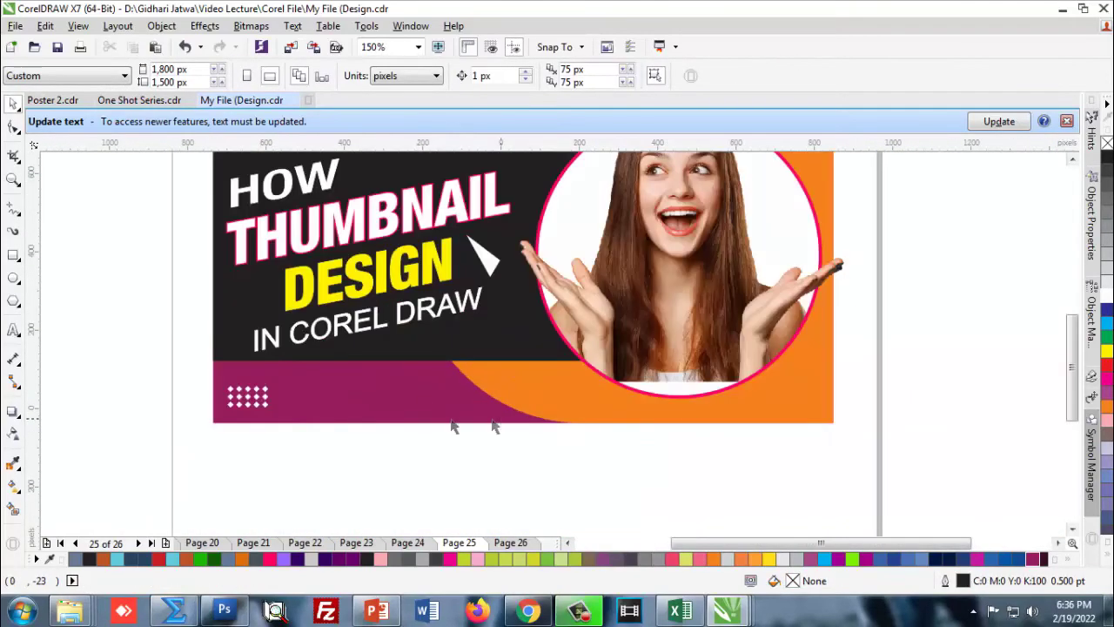
left_click(15, 280)
scroll(348, 374, "down", 1)
scroll(344, 375, "up", 2)
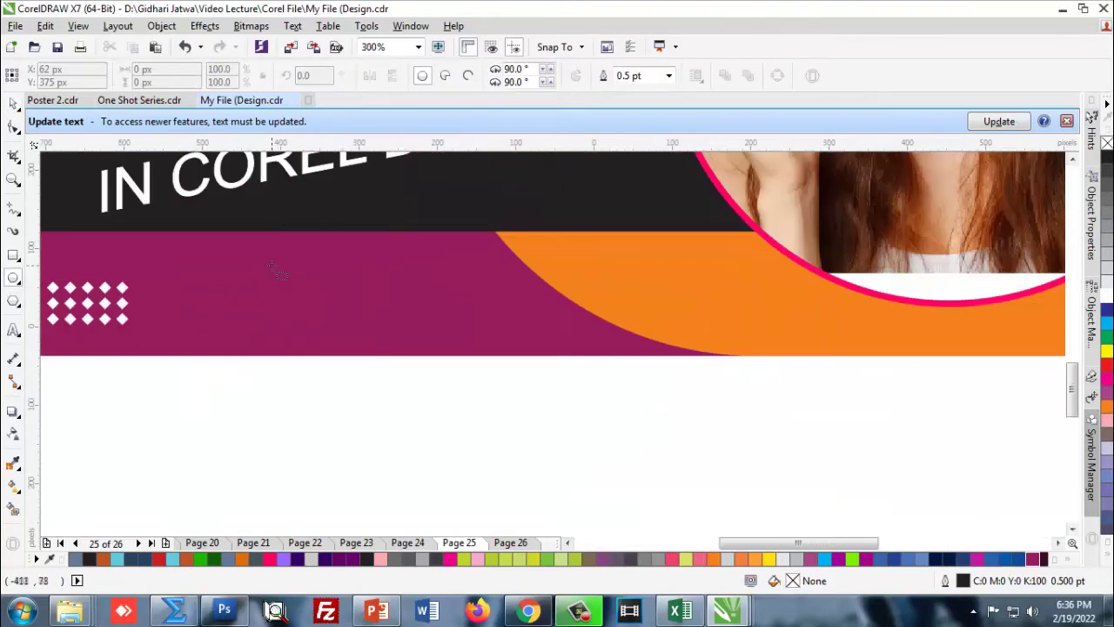
Draw a circle below the banner, discarding an earlier small circle
left_click_drag(272, 264, 313, 309)
scroll(342, 439, "down", 1)
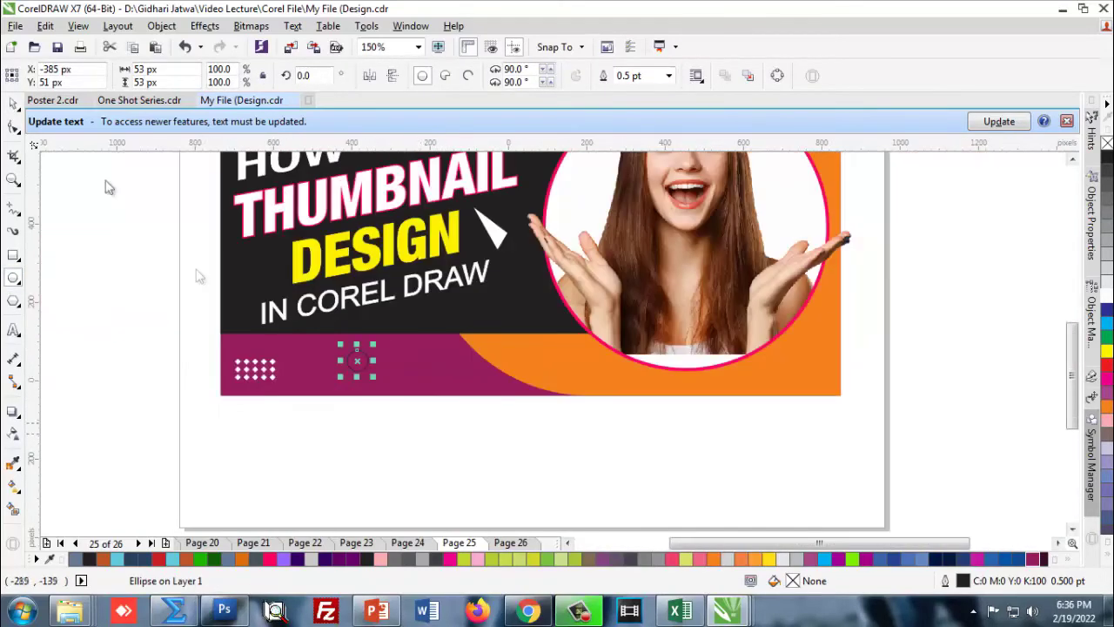
key("space")
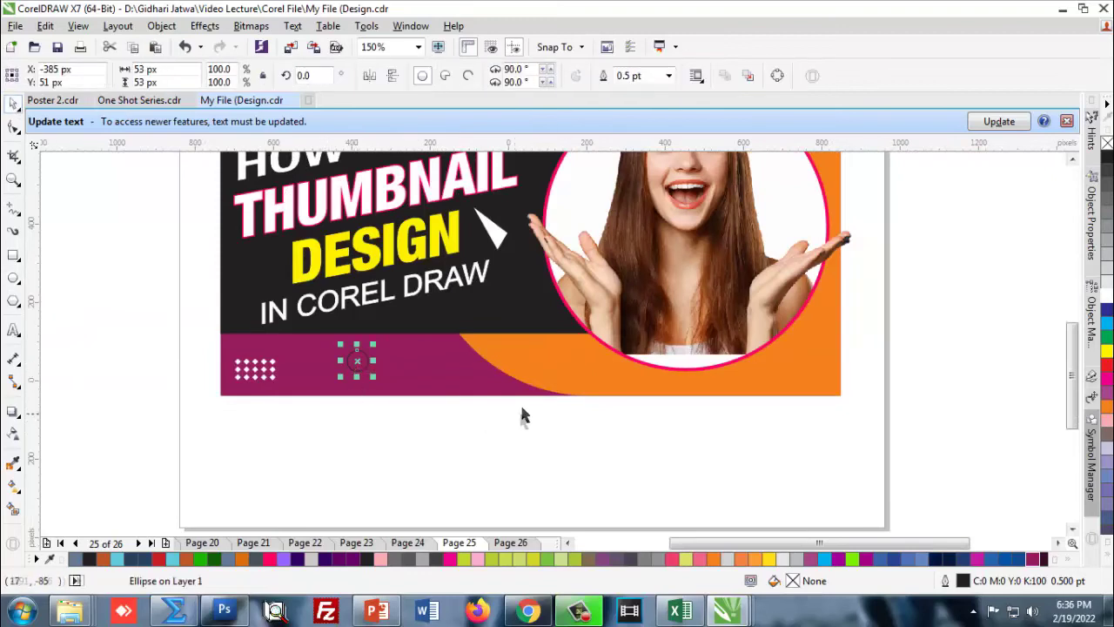
key("Delete")
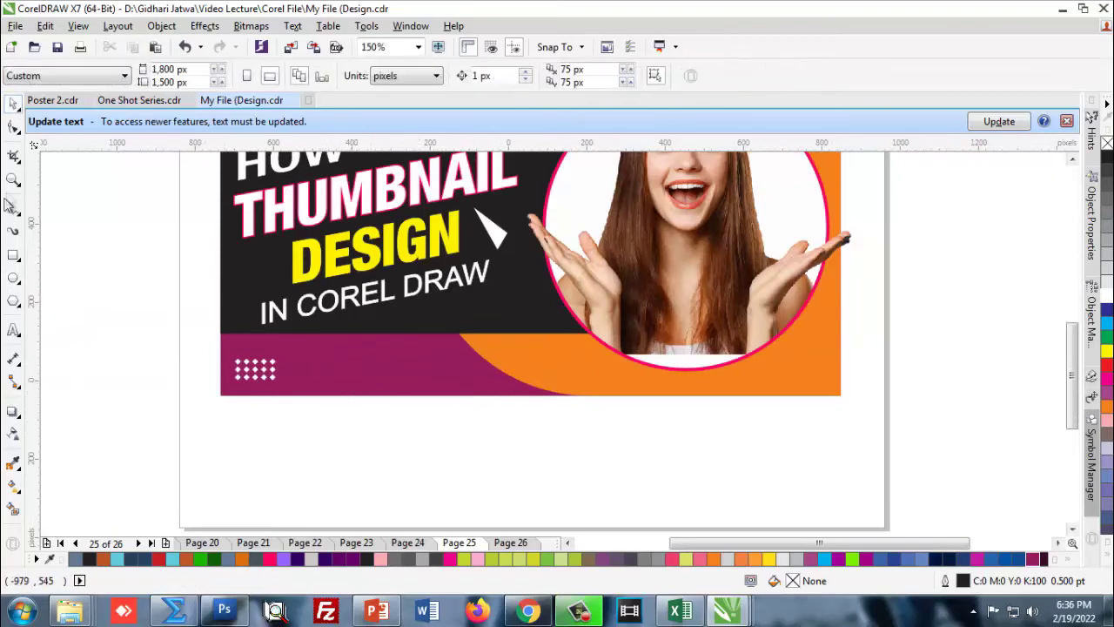
left_click(14, 279)
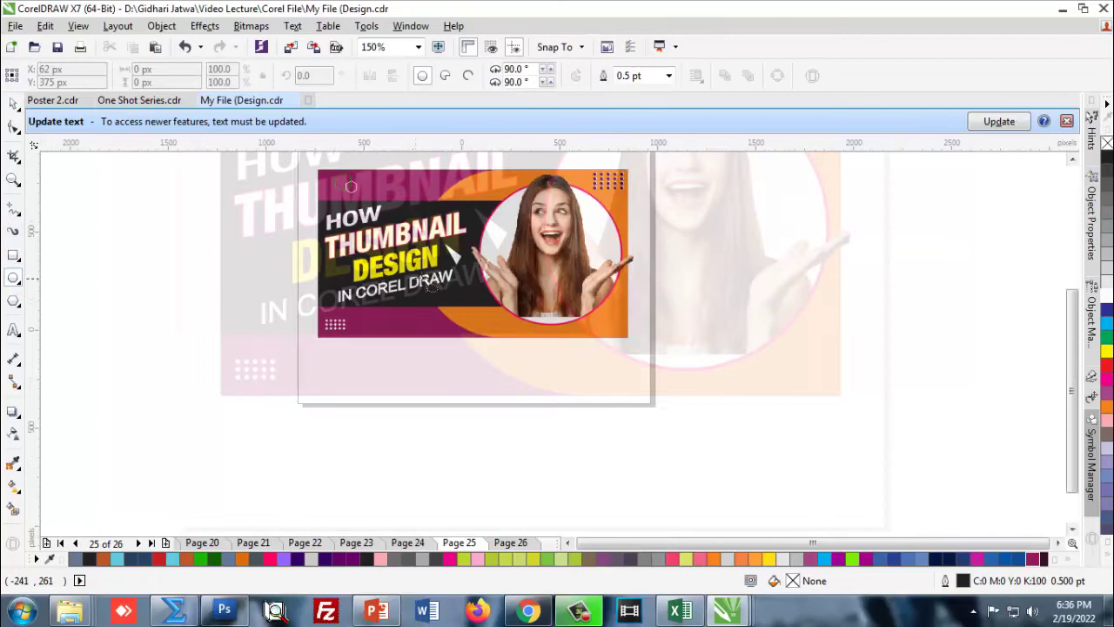
left_click_drag(399, 350, 482, 431)
left_click(15, 105)
left_click(444, 392)
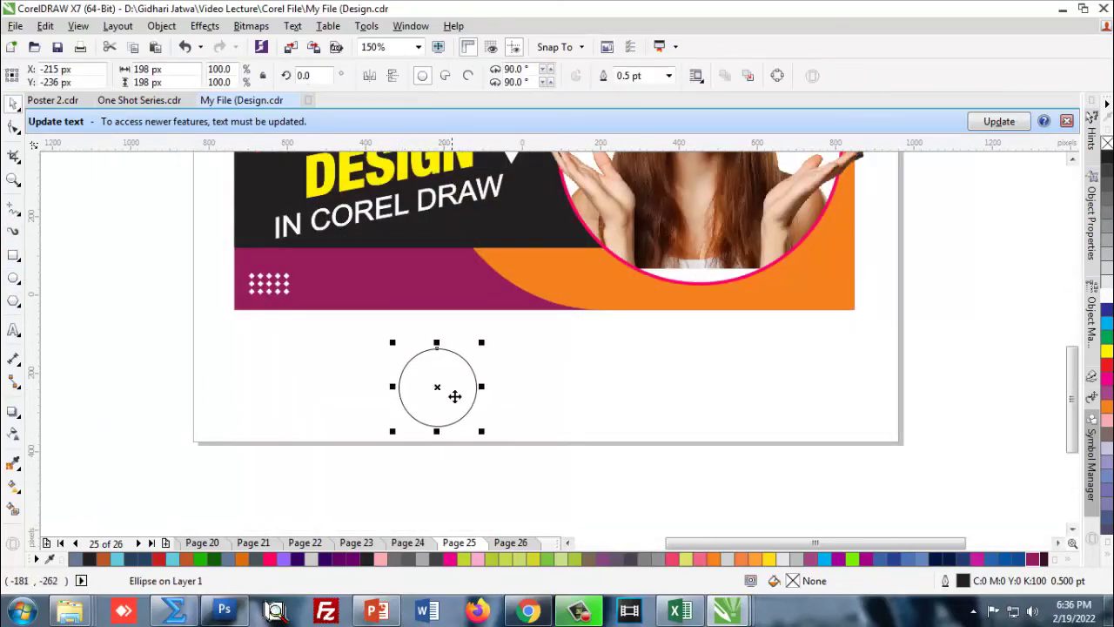
scroll(467, 402, "up", 1)
Make seven shrinking concentric rings, group them, and move the group onto the bottom edge
left_click_drag(491, 448, 483, 438)
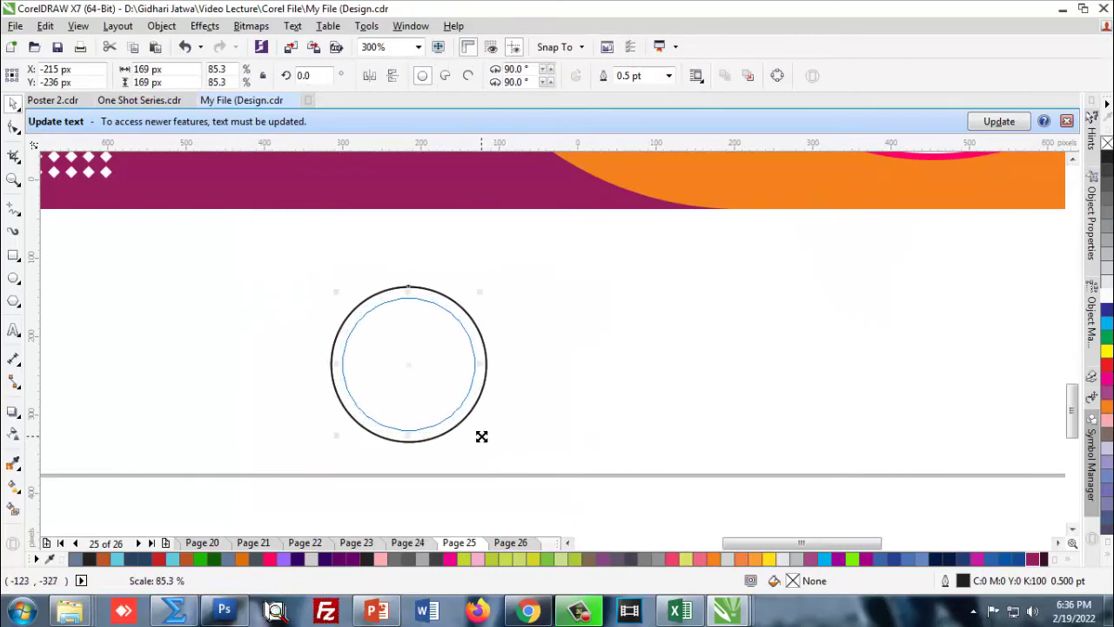
key("ctrl+r")
key("ctrl+r")
key("ctrl+r")
key("ctrl+r")
key("ctrl+r")
left_click(580, 394)
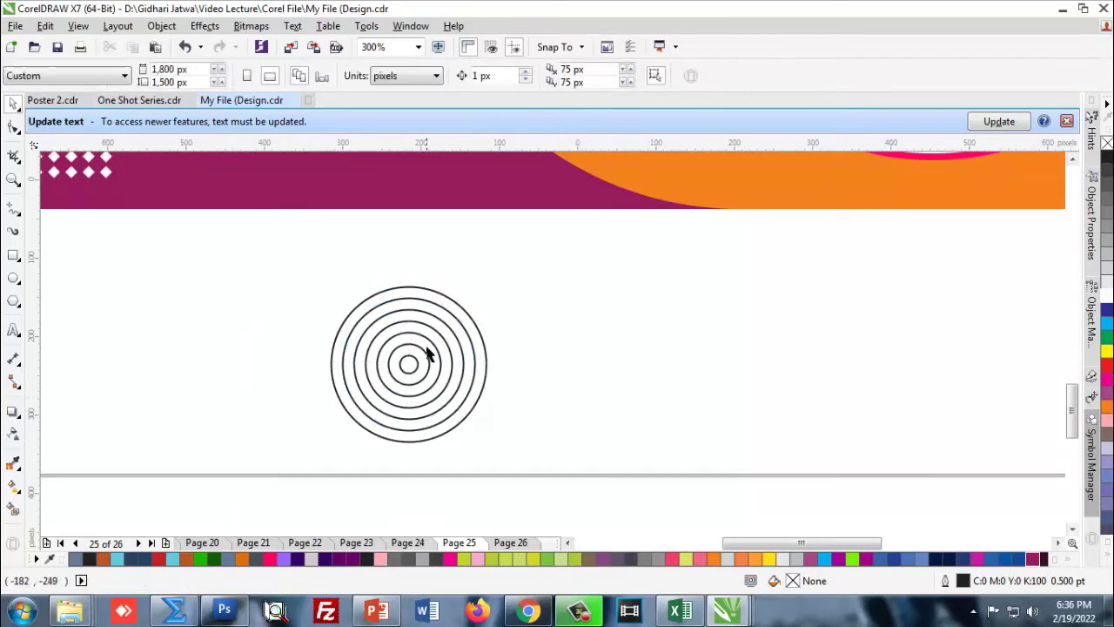
scroll(580, 393, "down", 1)
left_click_drag(340, 296, 482, 423)
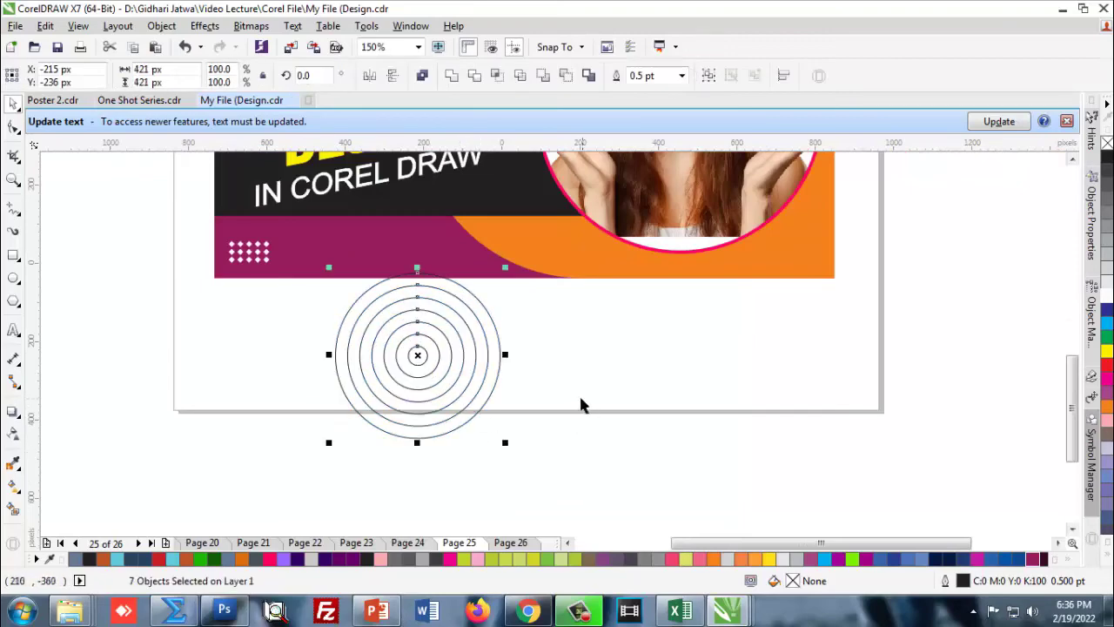
left_click(574, 409)
scroll(575, 409, "down", 1)
left_click_drag(347, 371, 496, 462)
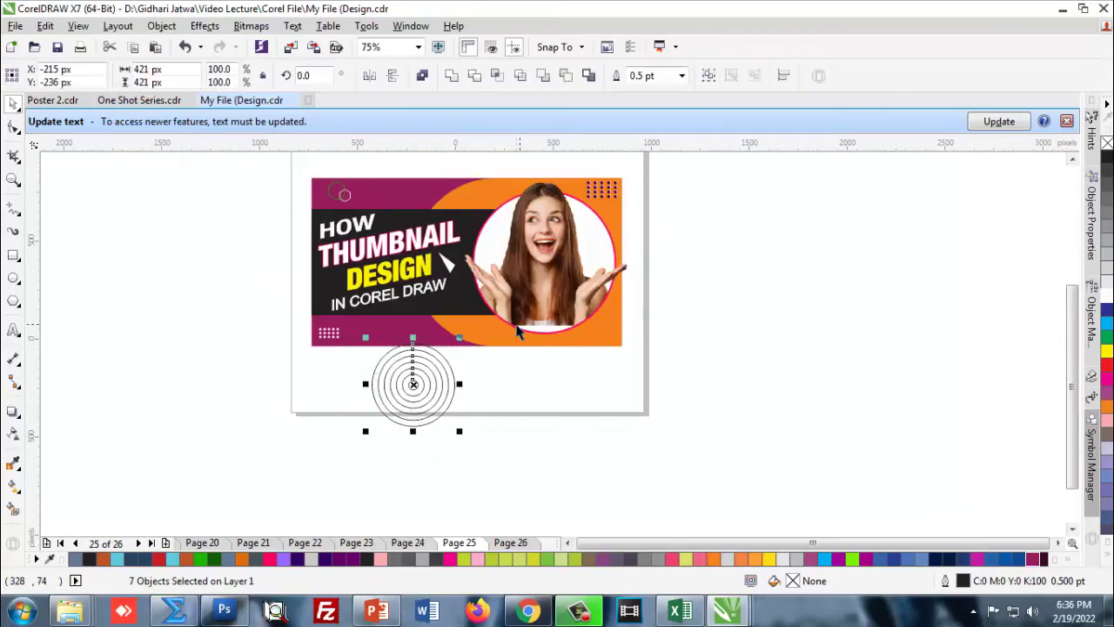
key("ctrl+g")
scroll(483, 357, "up", 1)
mouse_move(416, 358)
left_mouse_down()
mouse_move(446, 268)
mouse_move(465, 288)
left_mouse_up()
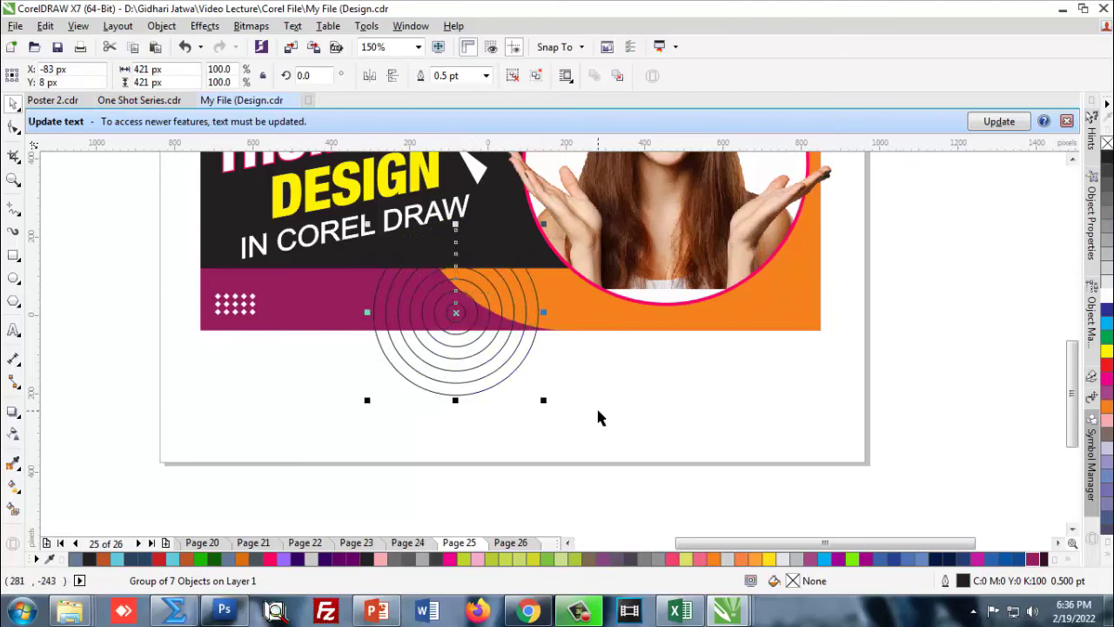
left_click(104, 331)
Trim the circles below the banner with a large rectangle, then delete the rectangle
left_click(16, 260)
left_click_drag(293, 442, 588, 331)
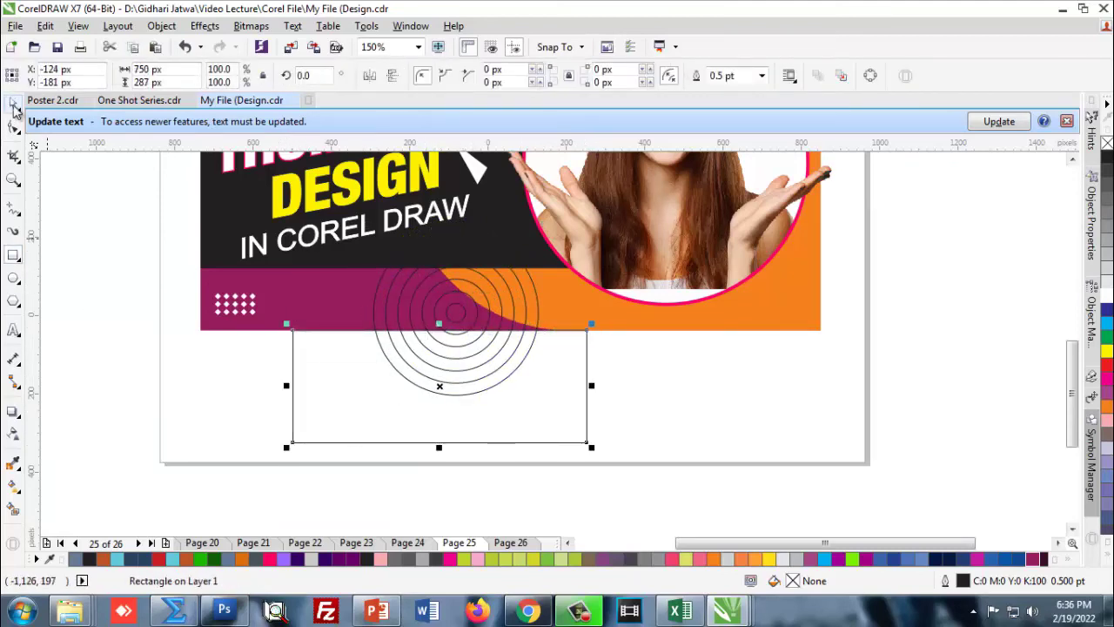
left_click(16, 107)
left_click(385, 287, "shift")
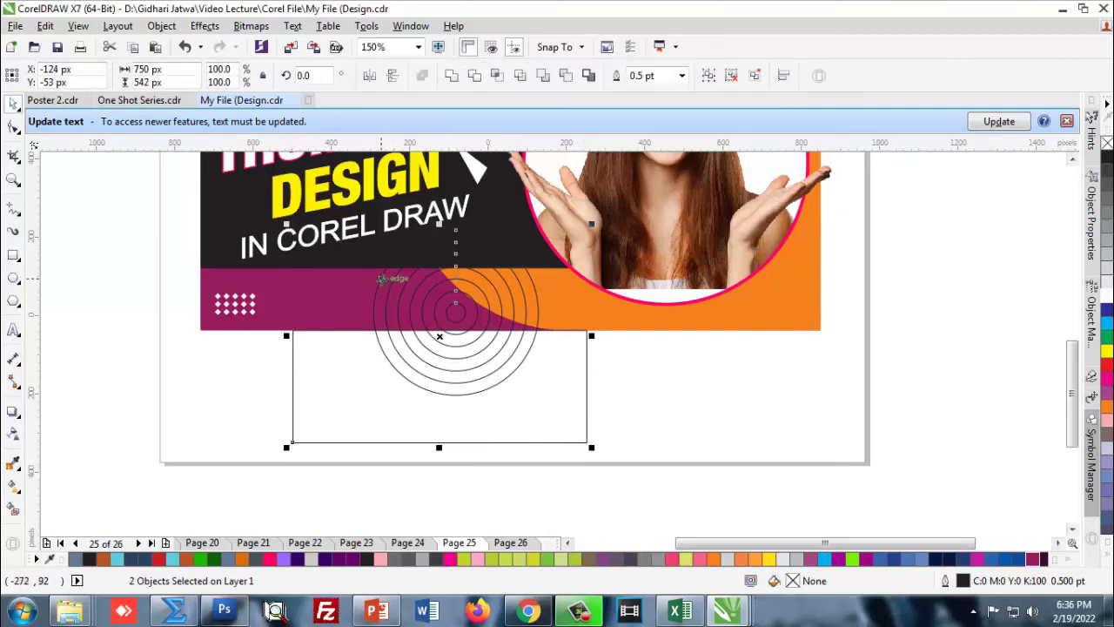
left_click(477, 76)
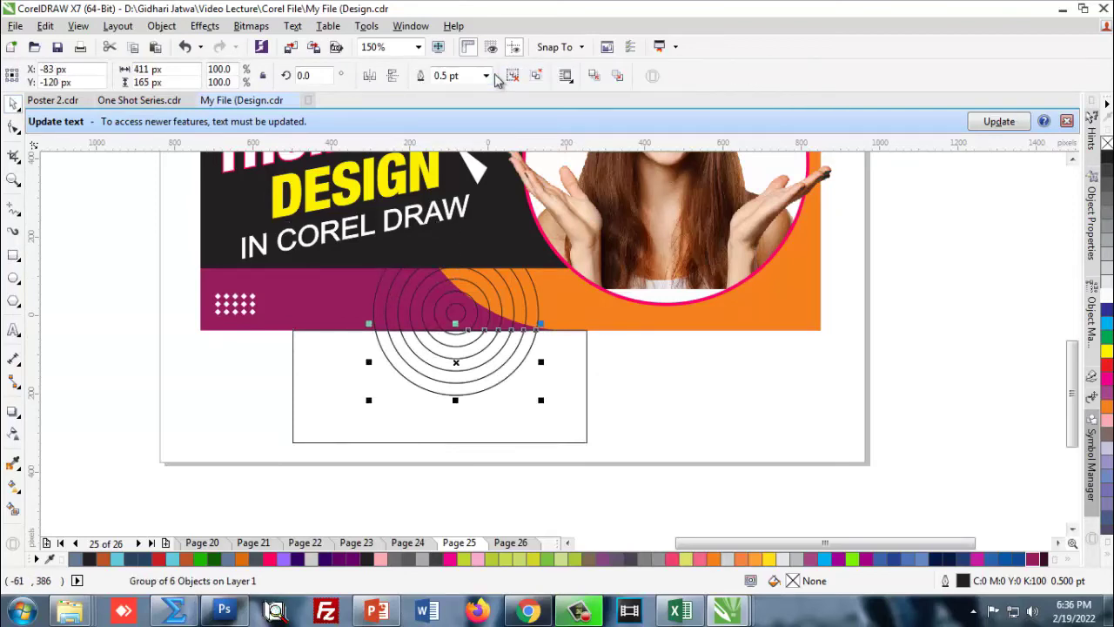
key("ctrl+z")
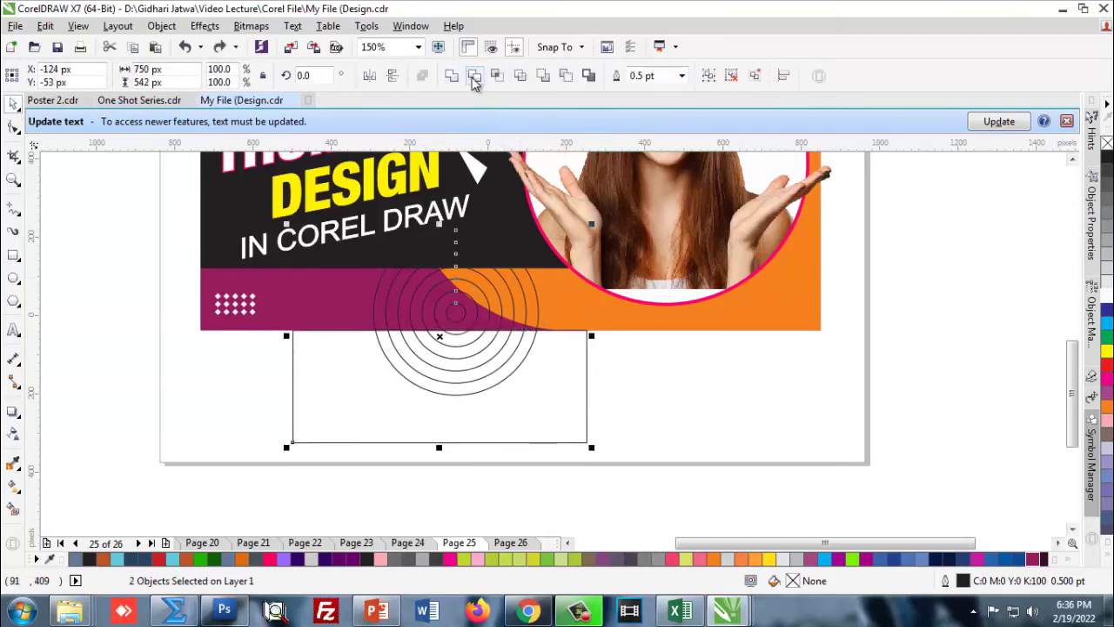
left_click(475, 77)
left_click(524, 381)
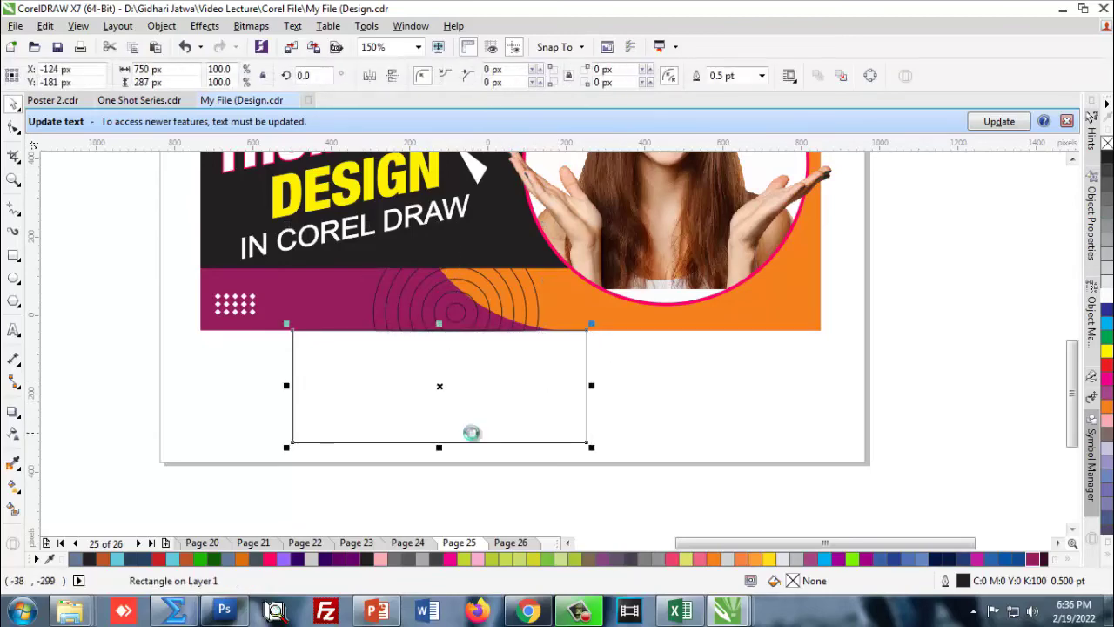
key("Delete")
left_click(465, 348)
Give the trimmed circles a magenta outline after trying green, yellow and orange
left_click(389, 442)
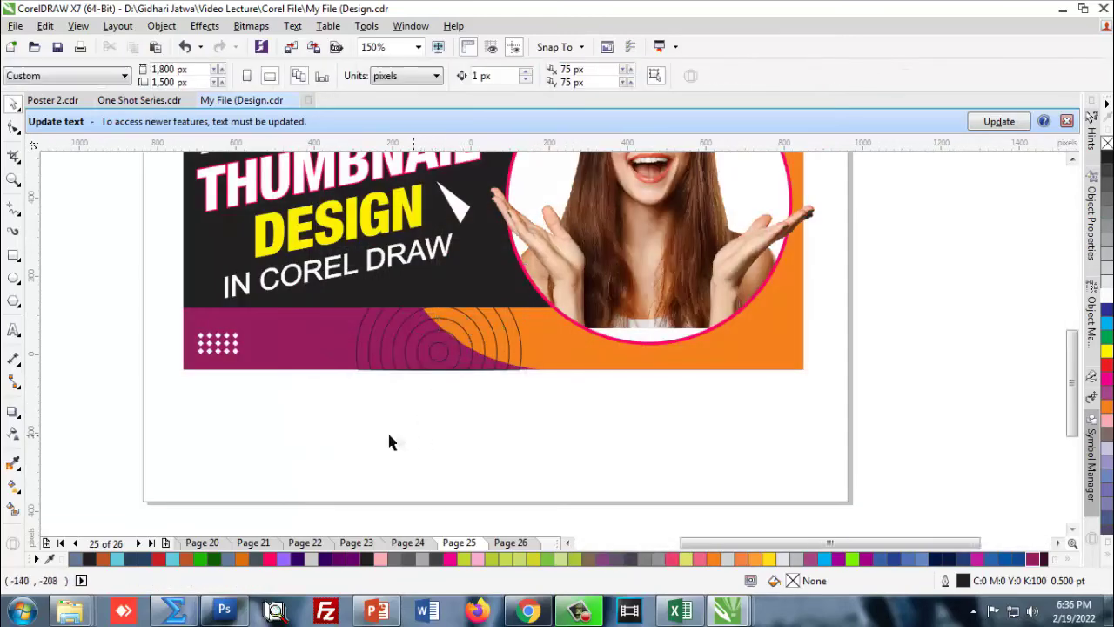
left_click(445, 337)
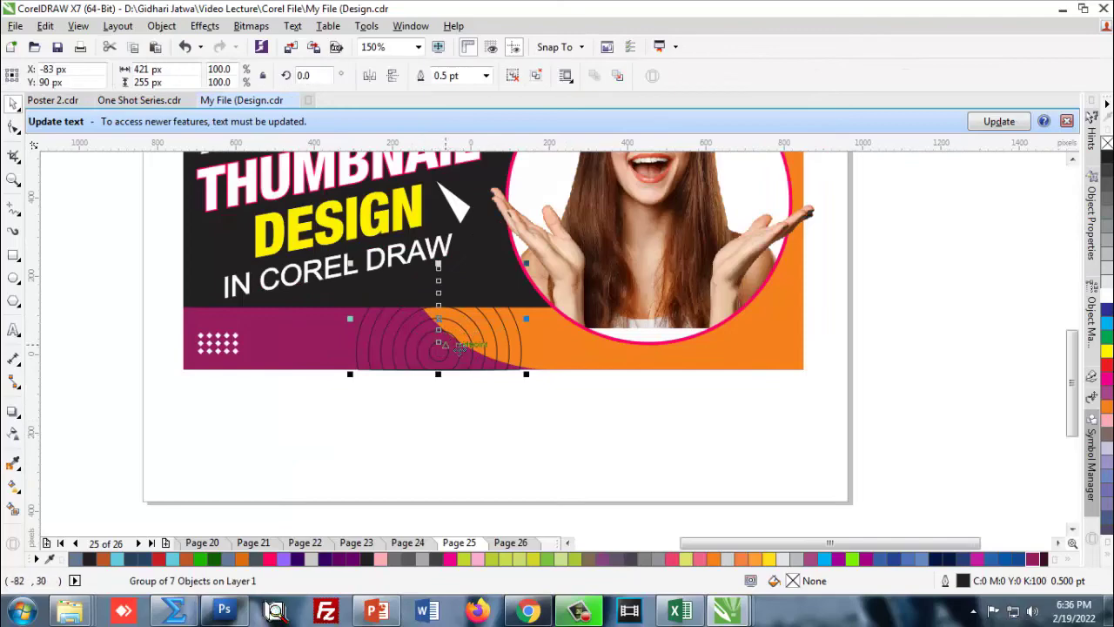
left_click(425, 405)
left_click(415, 329)
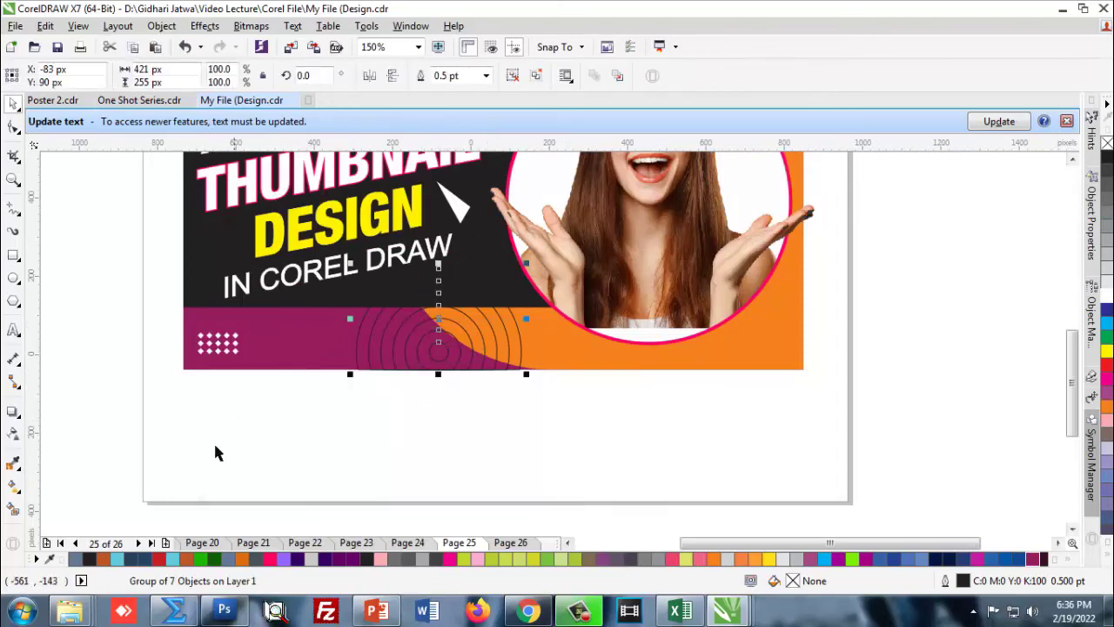
right_click(202, 559)
scroll(315, 464, "down", 2)
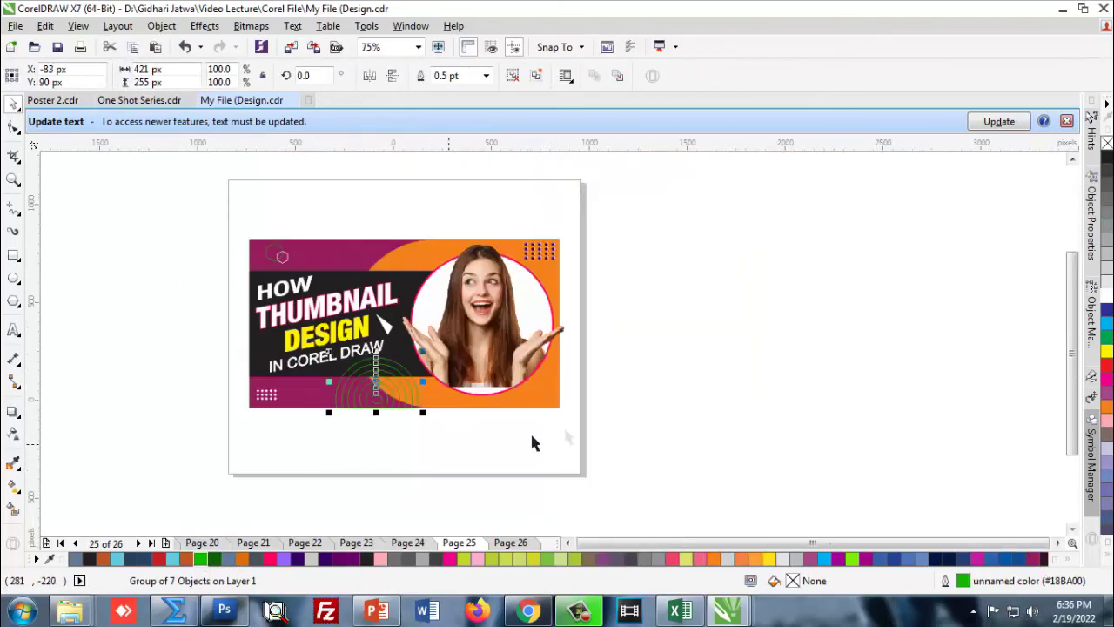
right_click(1105, 350)
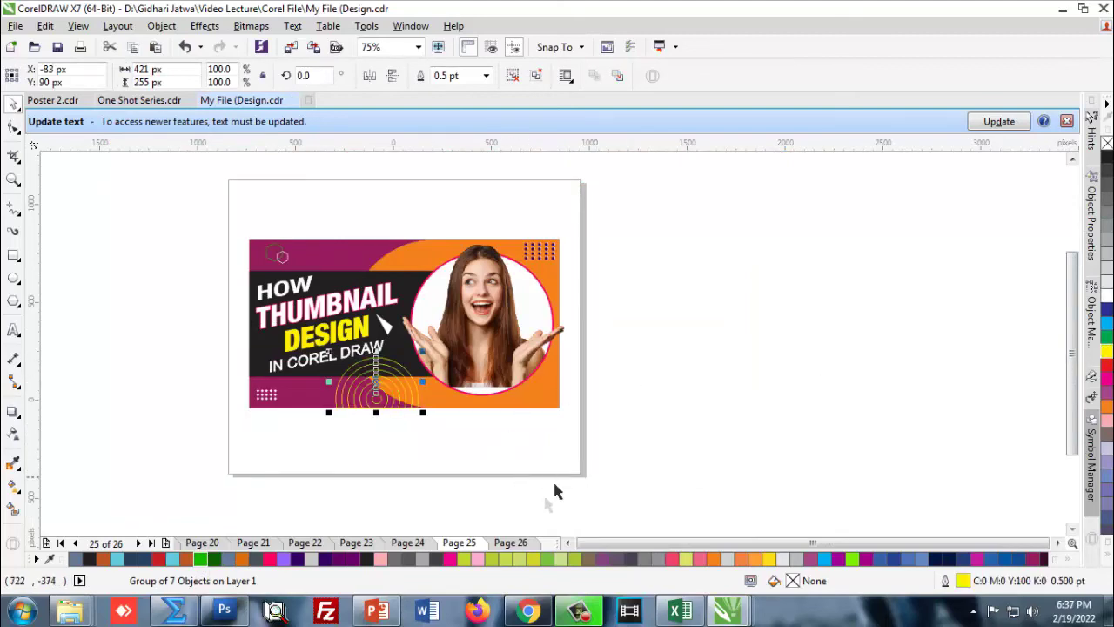
right_click(754, 558)
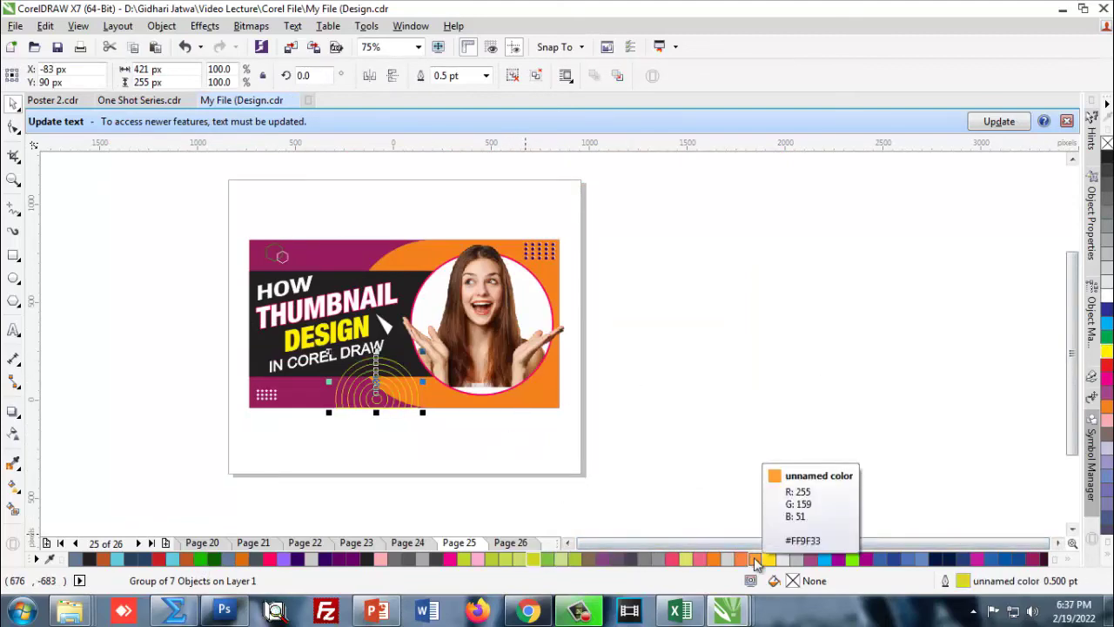
right_click(451, 558)
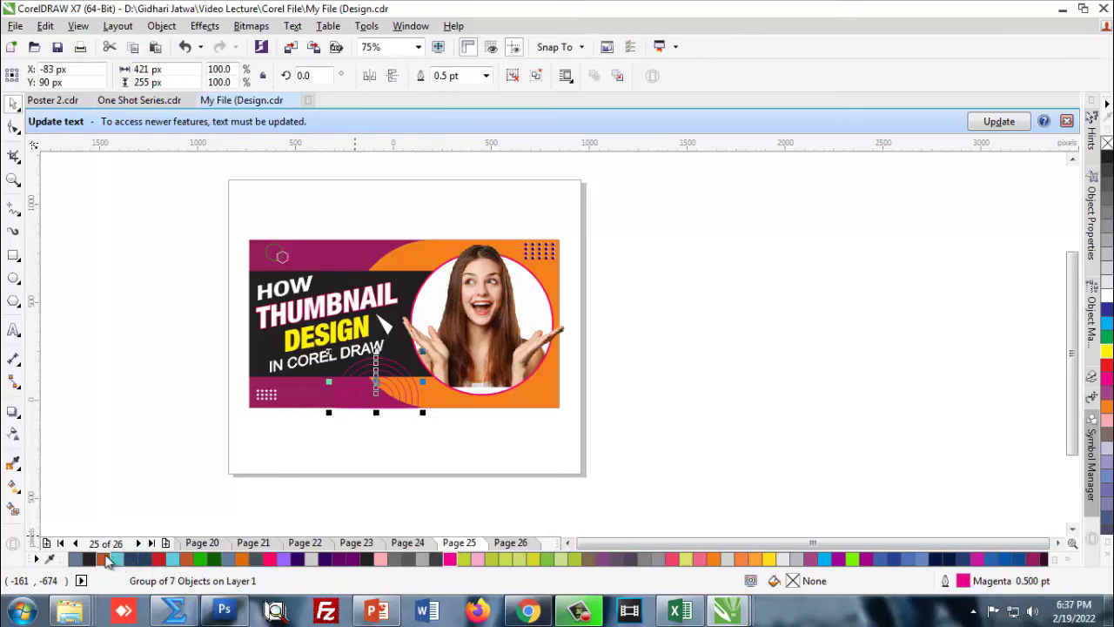
left_click(361, 457)
scroll(361, 452, "up", 2)
scroll(435, 324, "down", 1)
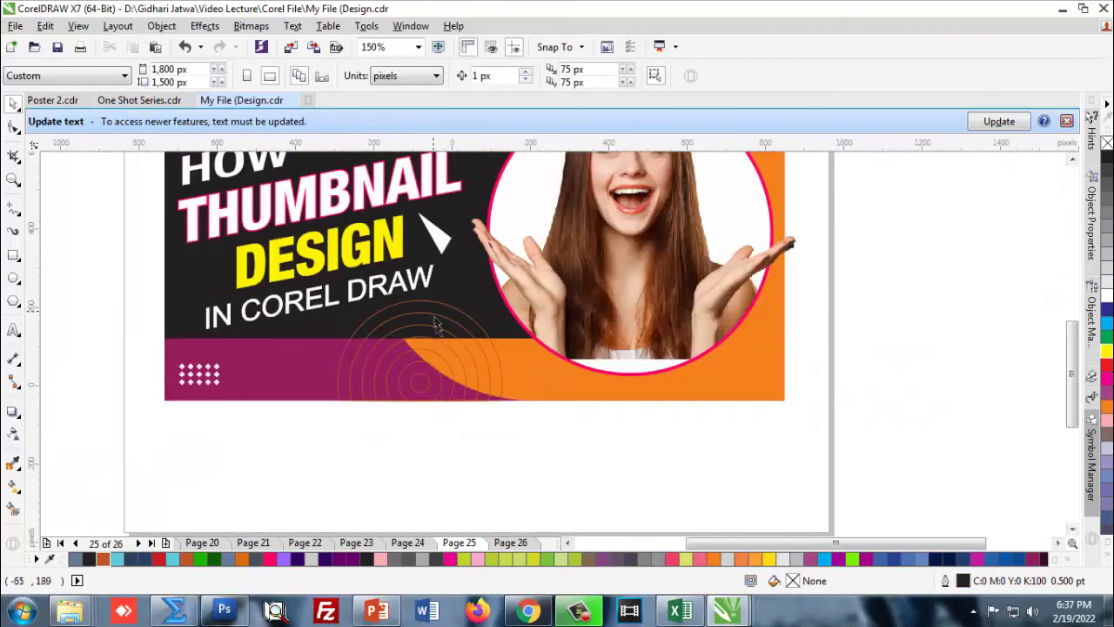
scroll(391, 422, "down", 2)
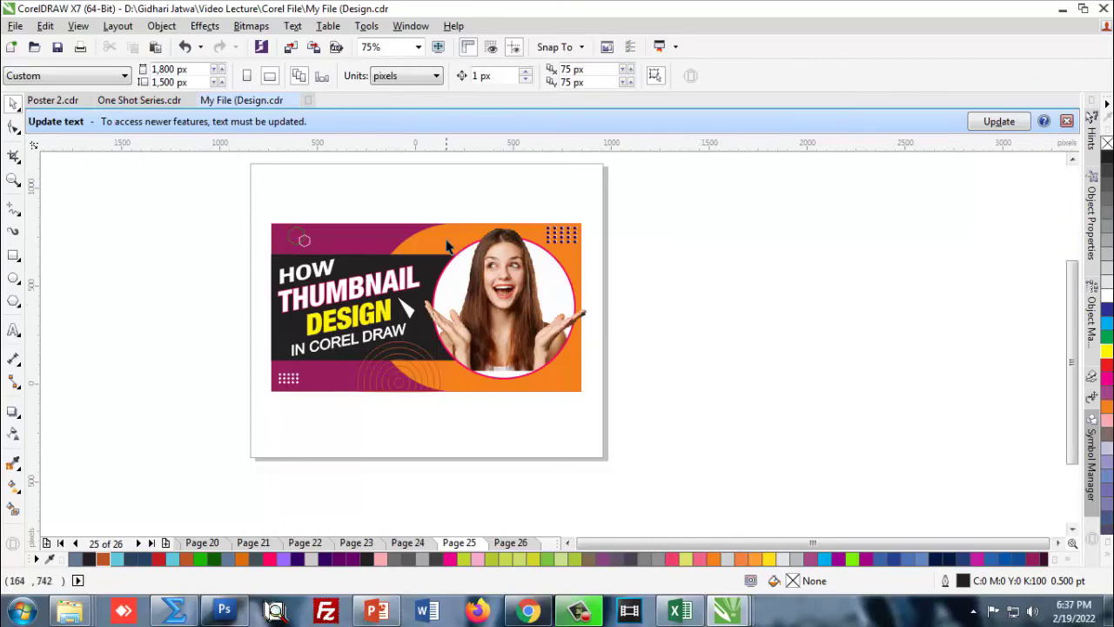
scroll(447, 246, "up", 2)
scroll(461, 262, "down", 2)
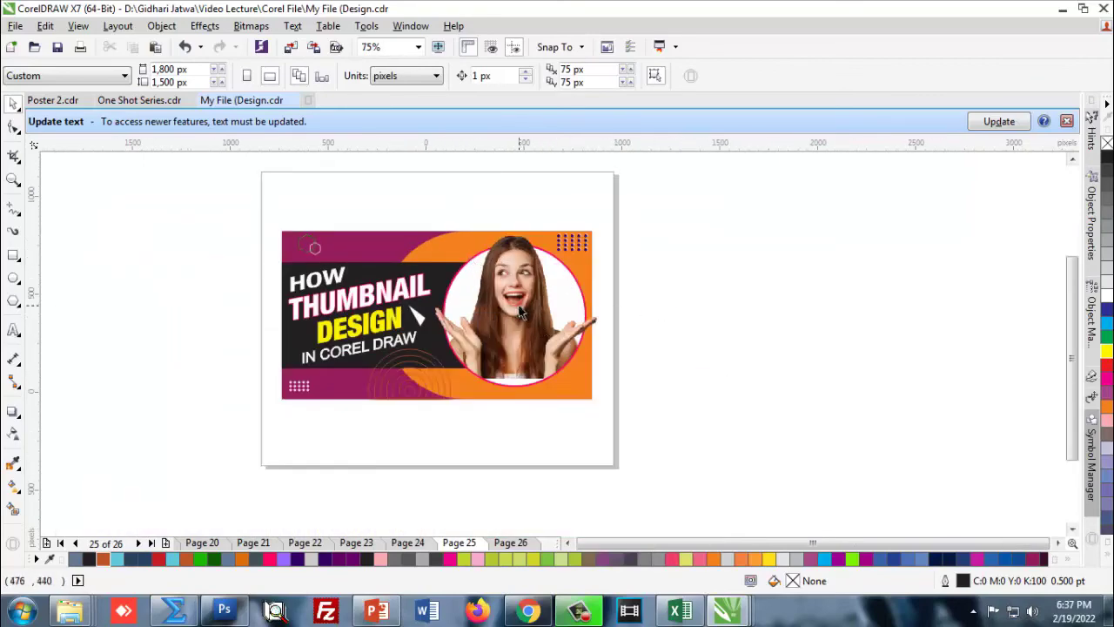
scroll(449, 264, "up", 2)
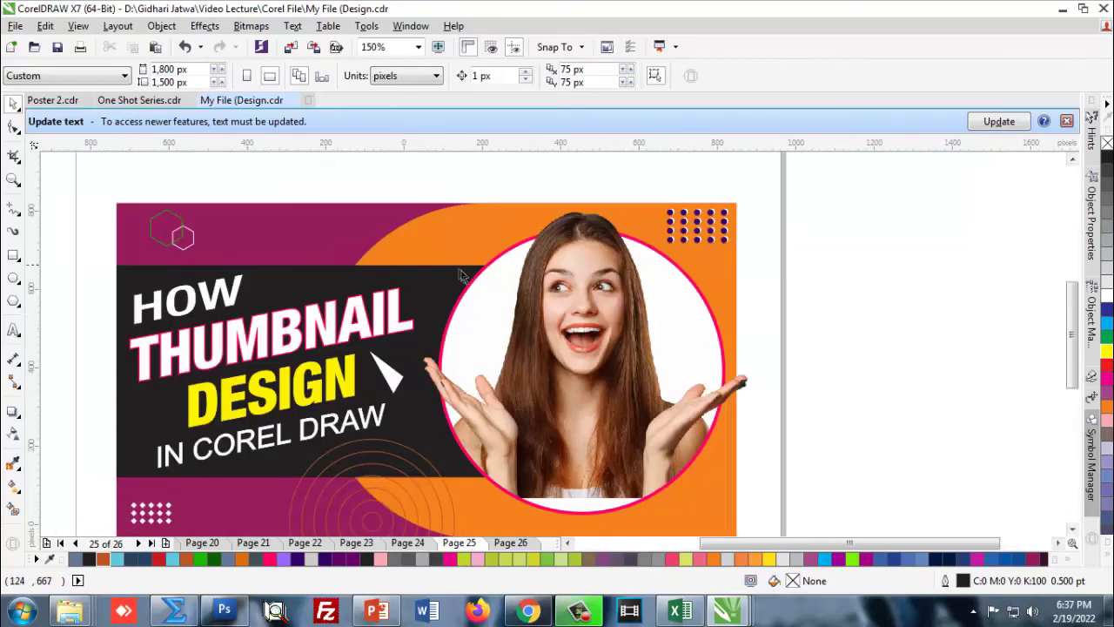
scroll(522, 279, "down", 2)
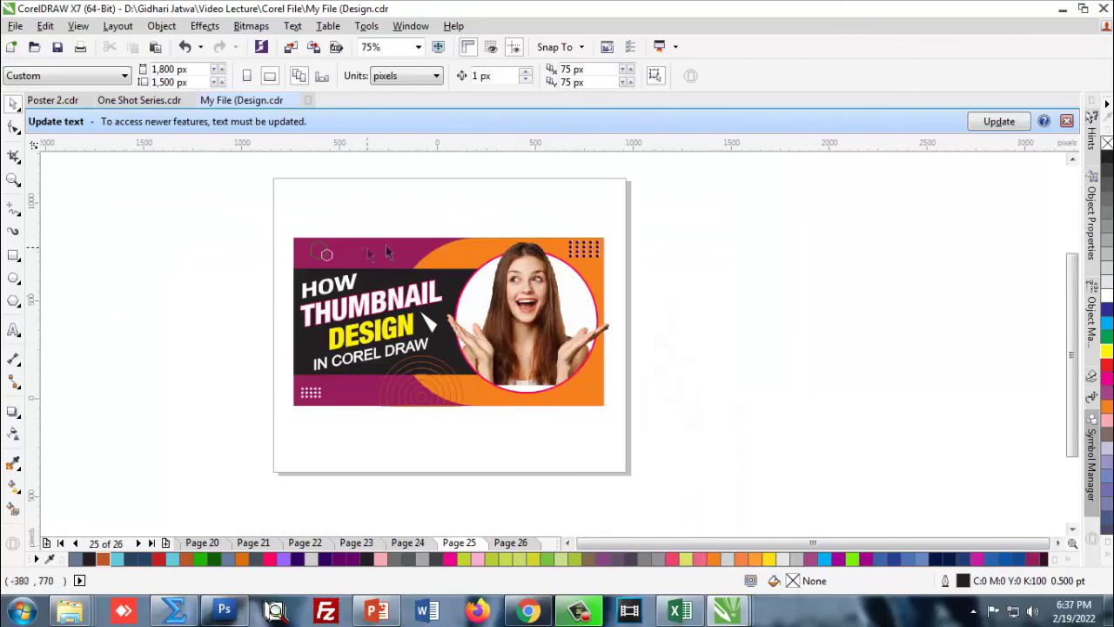
scroll(395, 241, "up", 2)
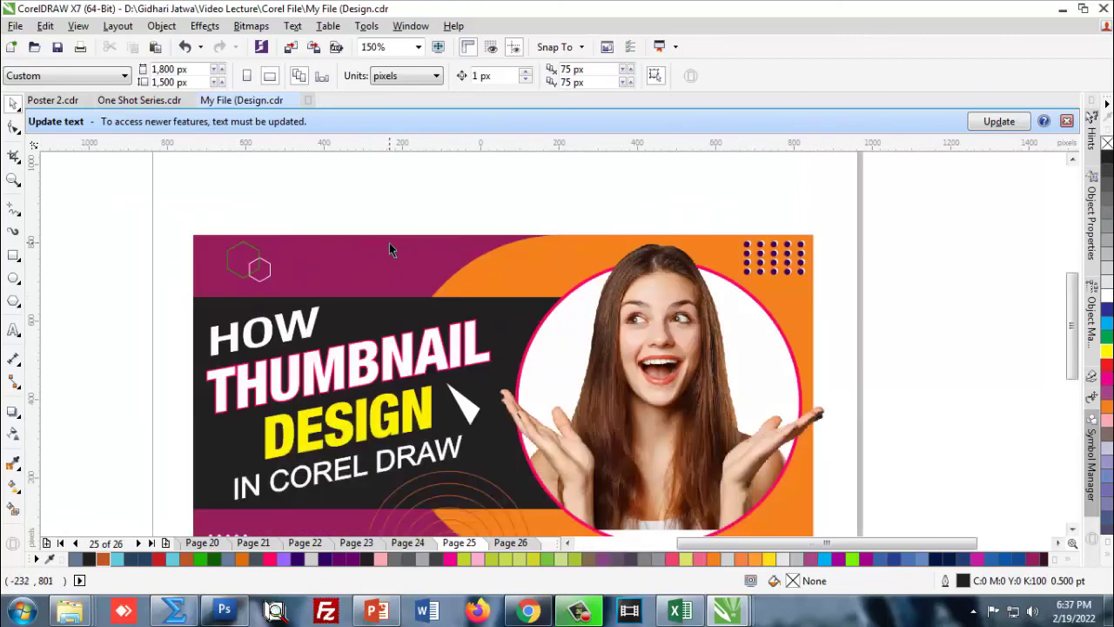
scroll(389, 250, "down", 2)
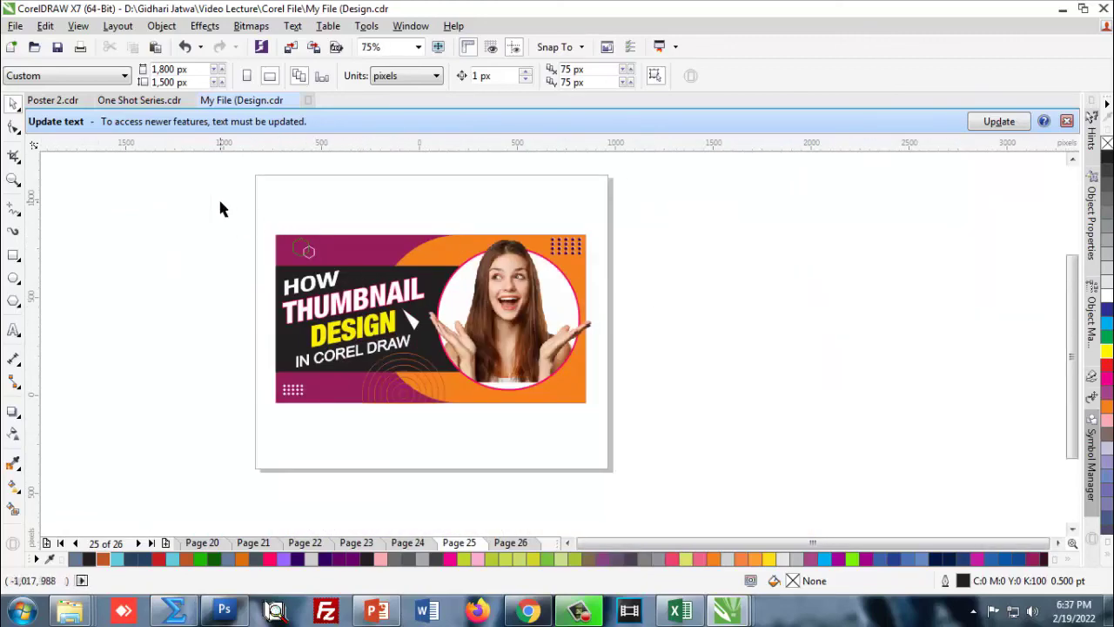
left_click_drag(220, 205, 648, 458)
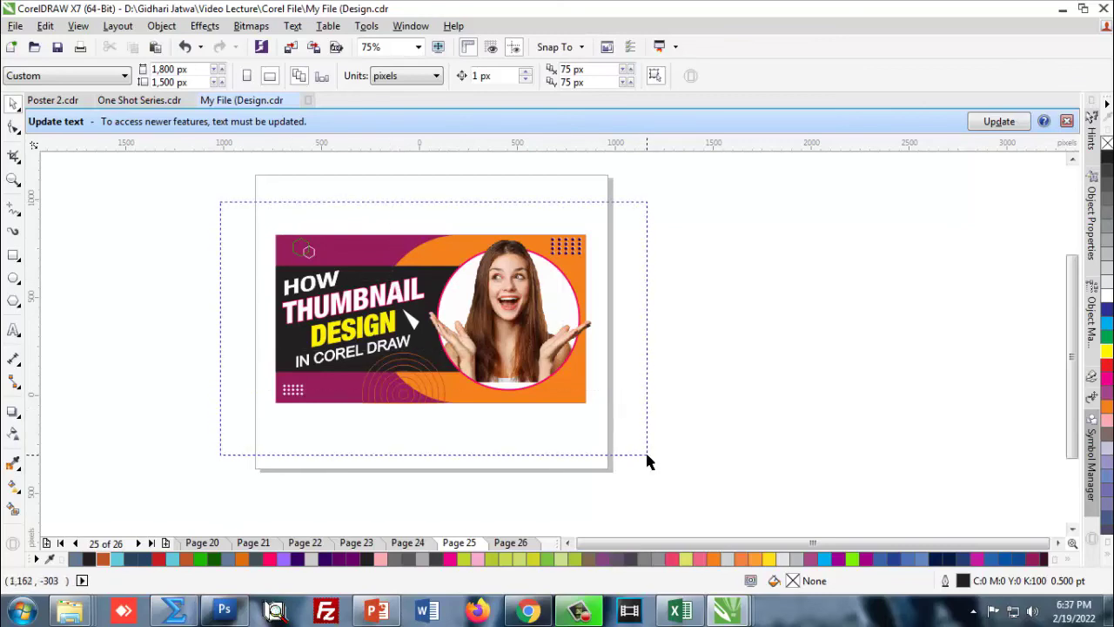
Group all fifteen banner objects and shift the group down and to the right
left_click_drag(648, 458, 649, 449)
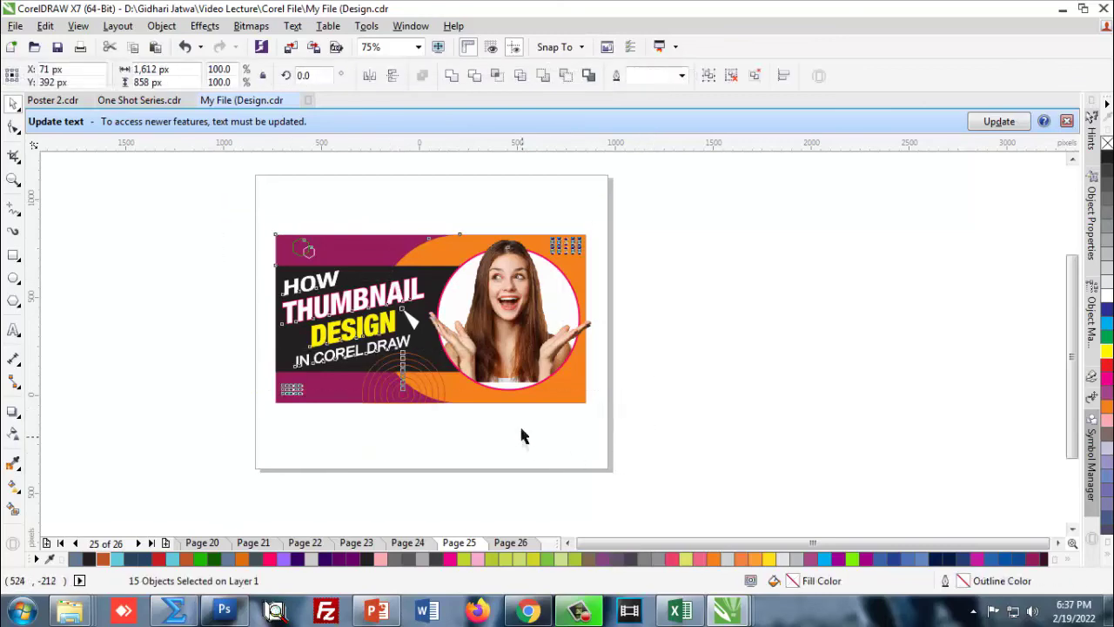
key("ctrl+g")
key("ctrl+e")
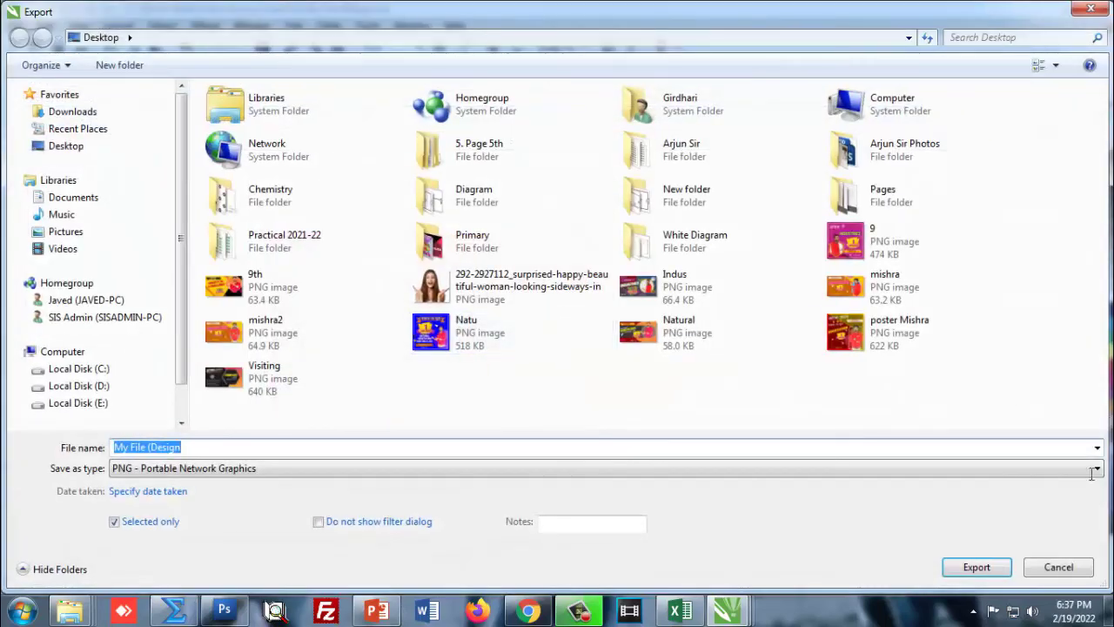
left_click(1059, 567)
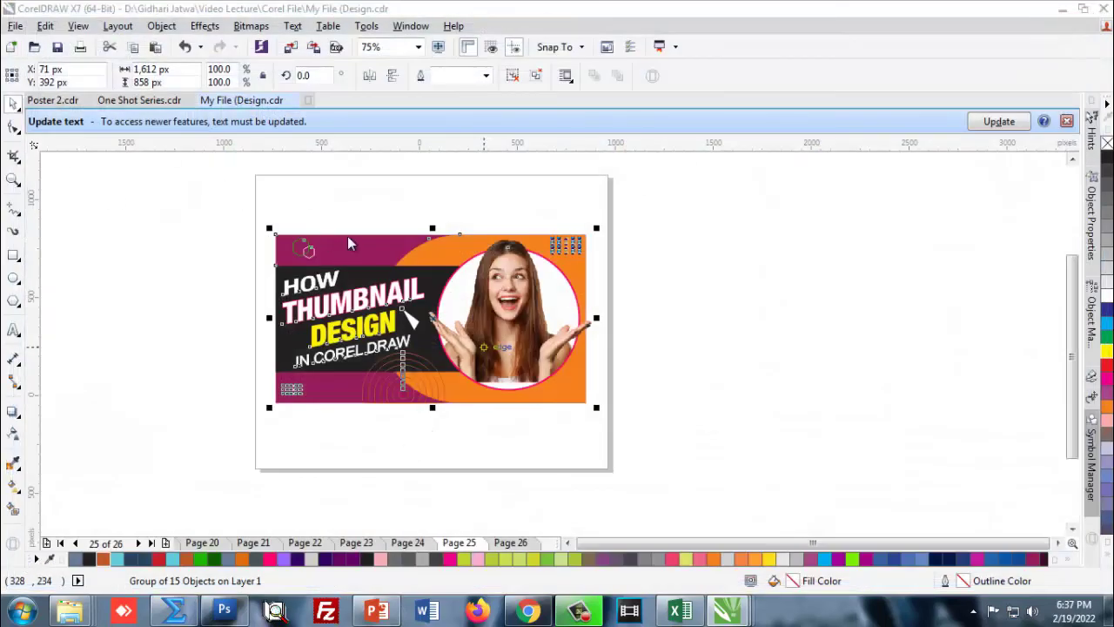
left_click_drag(248, 183, 670, 414)
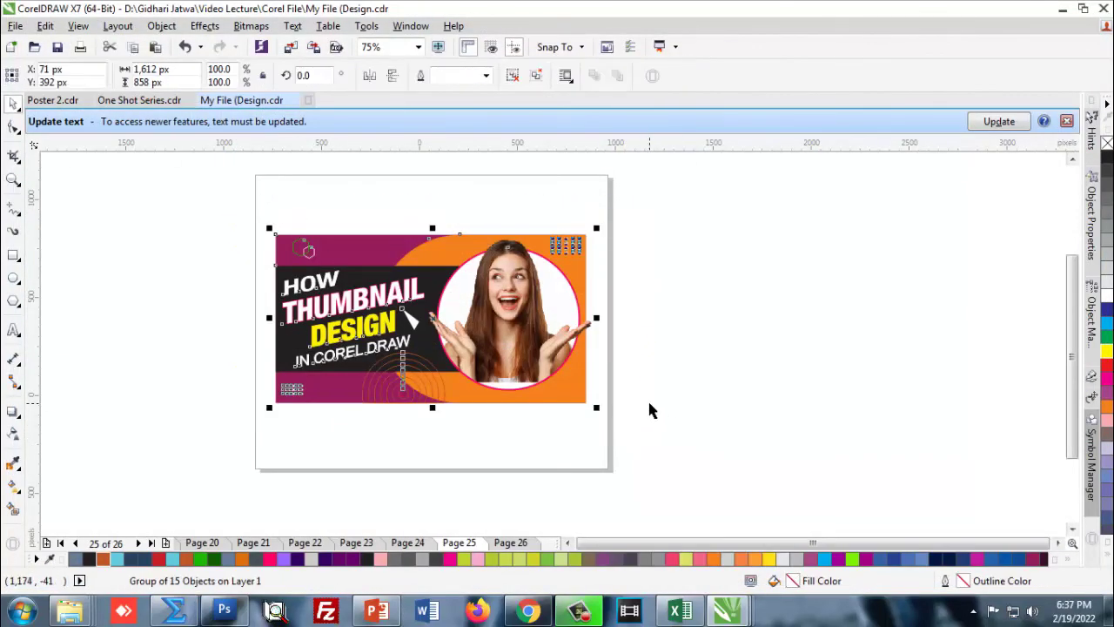
mouse_move(426, 324)
left_mouse_down()
mouse_move(451, 345)
mouse_move(454, 418)
left_mouse_up()
left_click(443, 442)
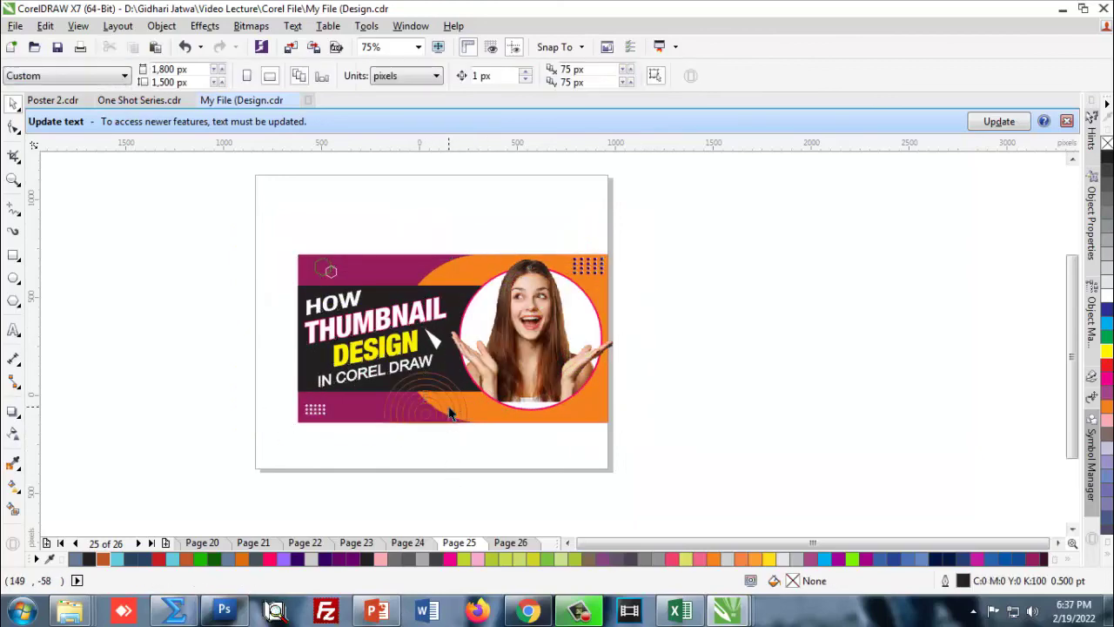